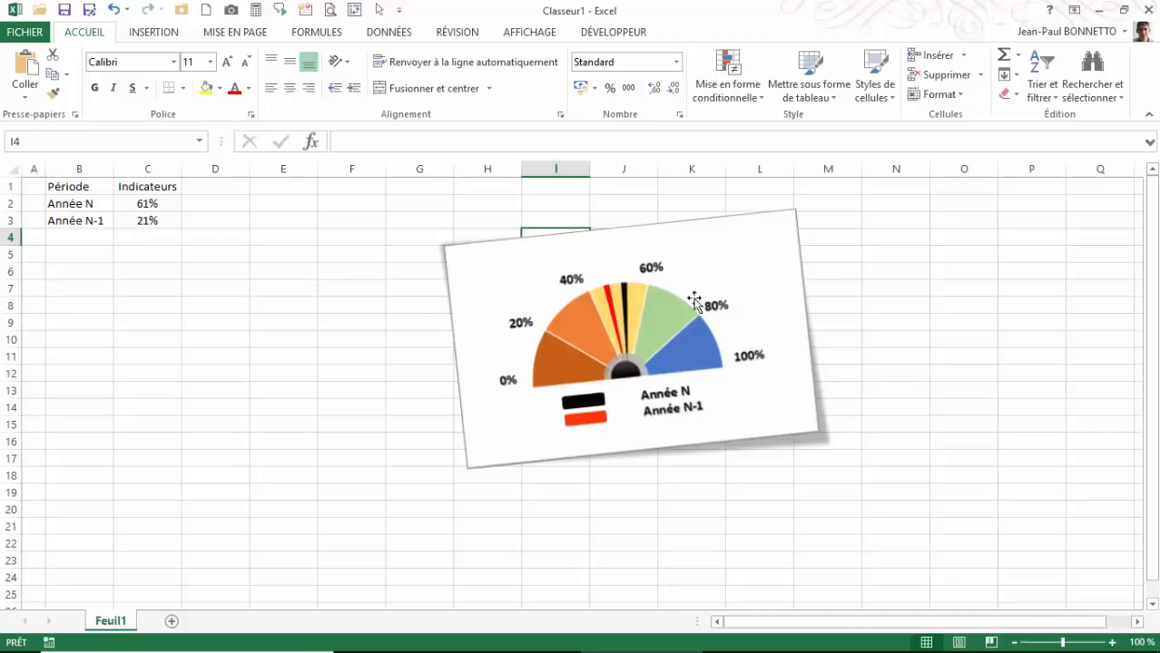
# Move the gauge picture over columns K to P and add all borders to the table in B1:C3
pyautogui.moveTo(701, 232); pyautogui.dragTo(953, 215)
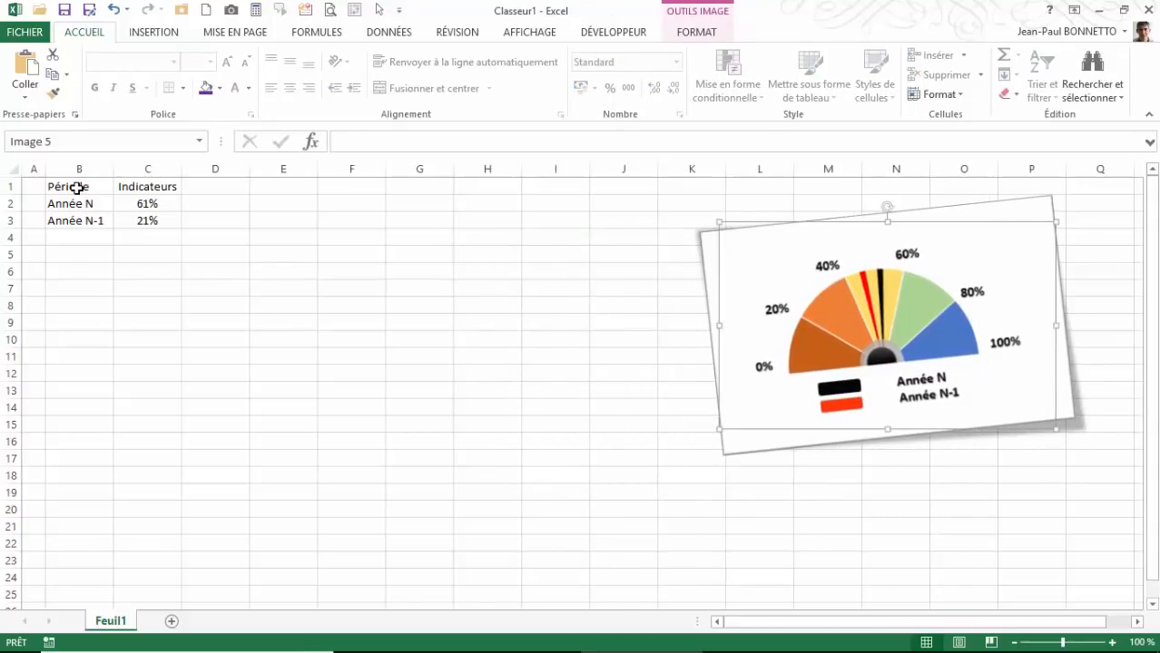
pyautogui.moveTo(77, 187); pyautogui.dragTo(142, 219)
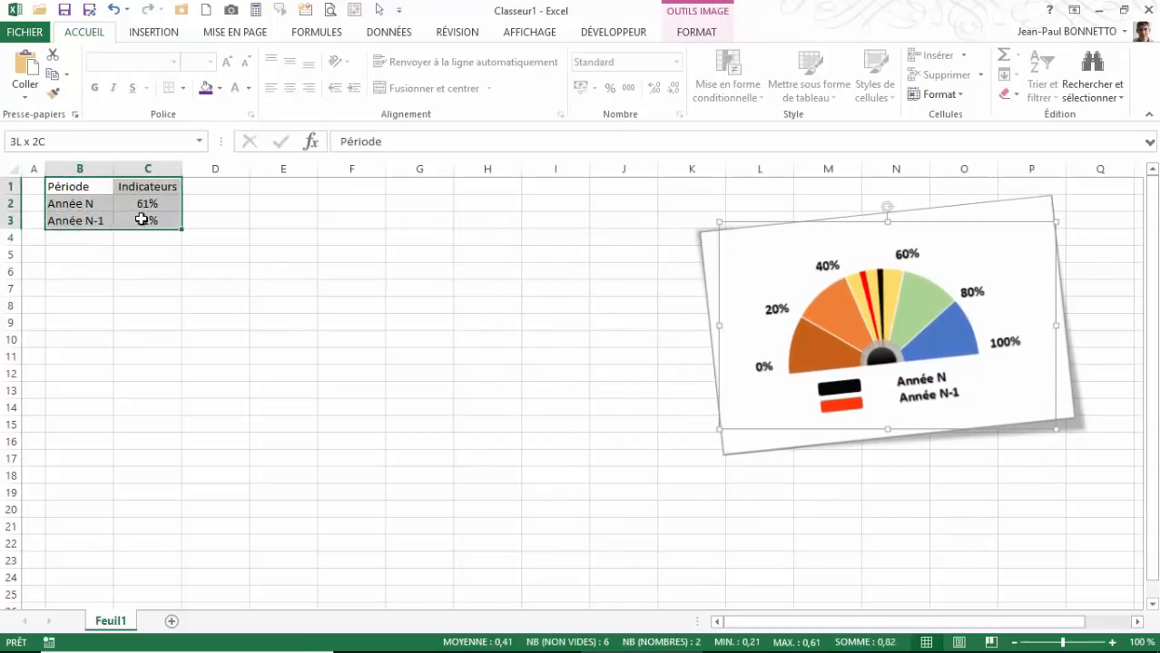
pyautogui.click(185, 88)
pyautogui.click(177, 231)
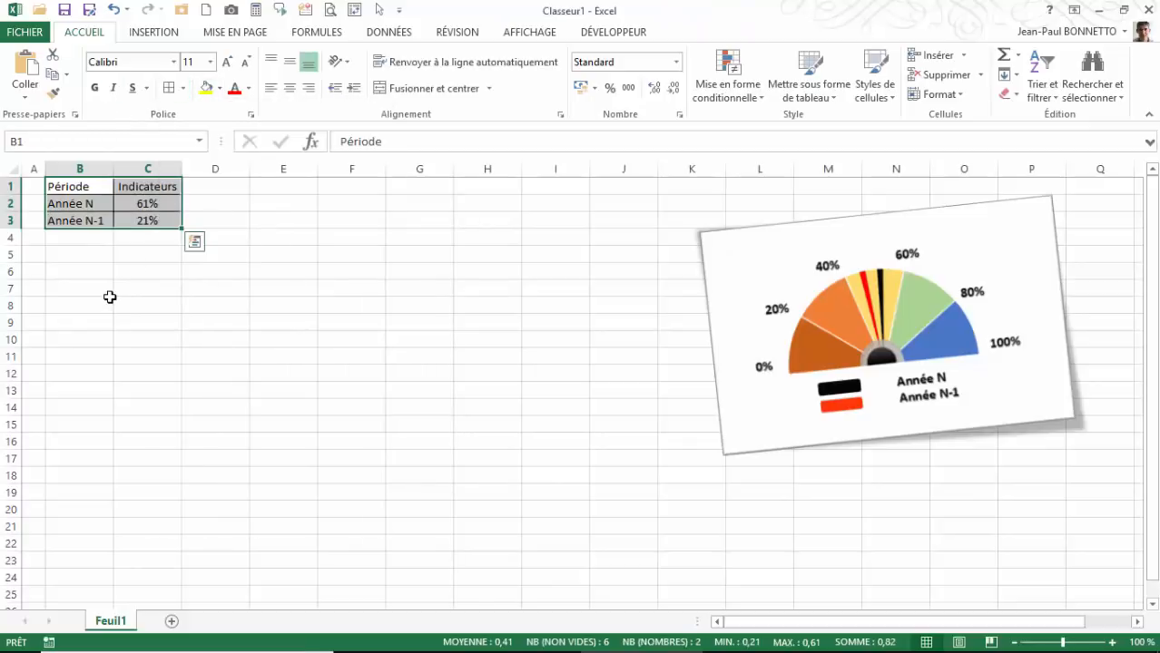
pyautogui.click(73, 201)
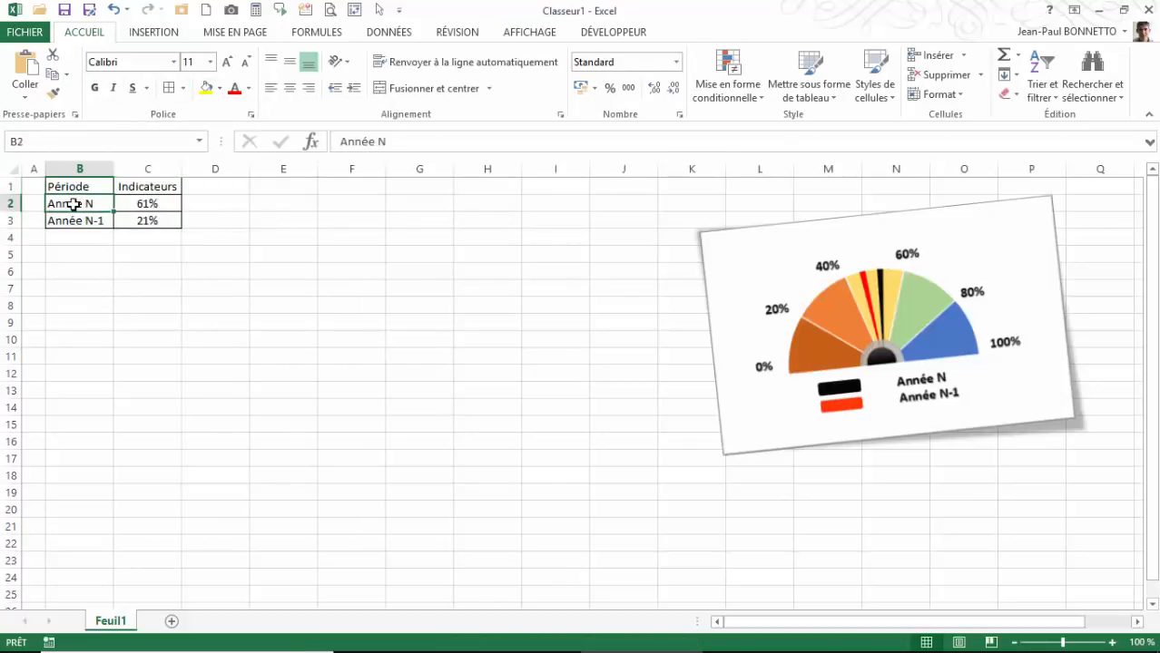
pyautogui.click(76, 219)
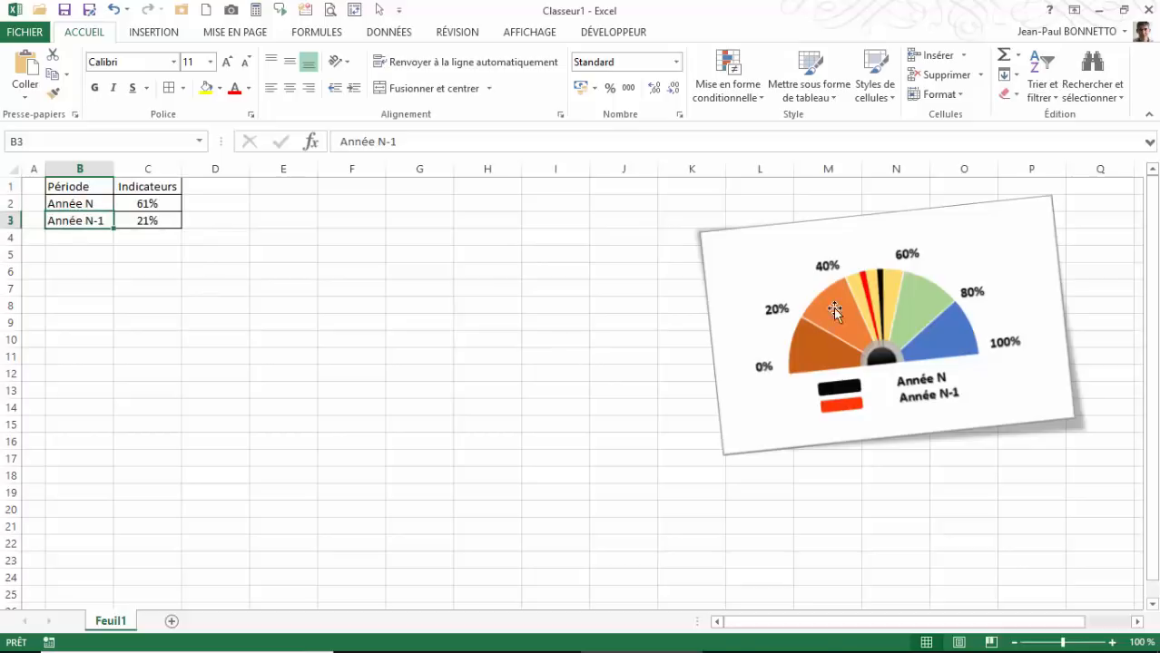
# Format the header cells B1:C1 with white text and a dark blue theme fill
pyautogui.moveTo(92, 188); pyautogui.dragTo(163, 186)
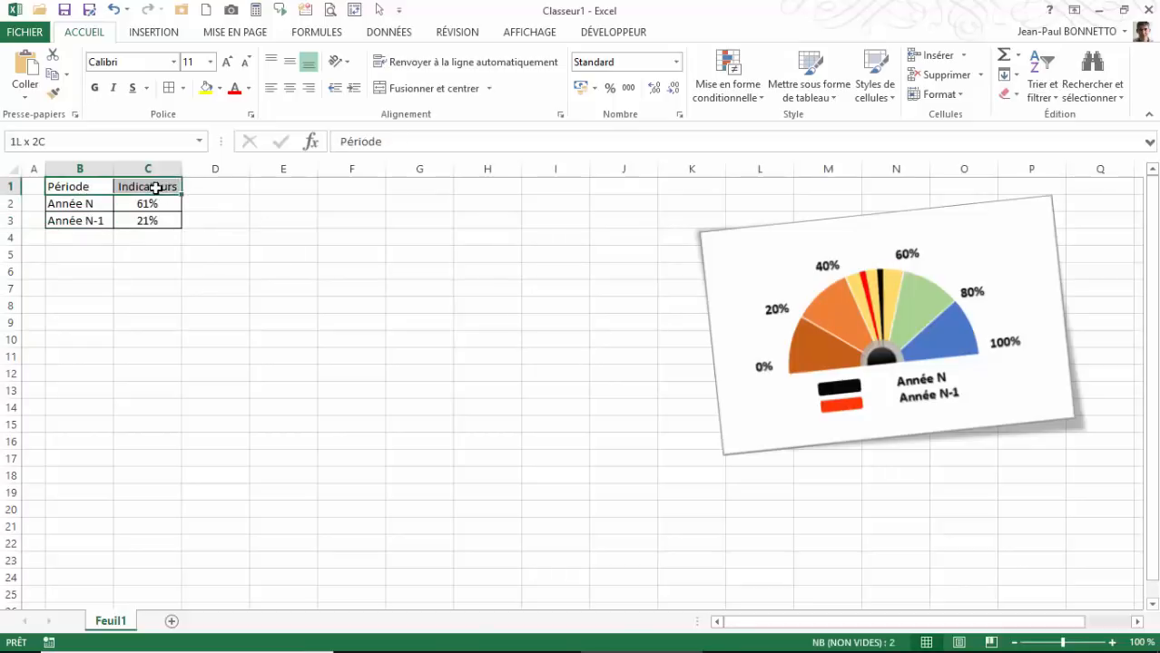
pyautogui.click(248, 88)
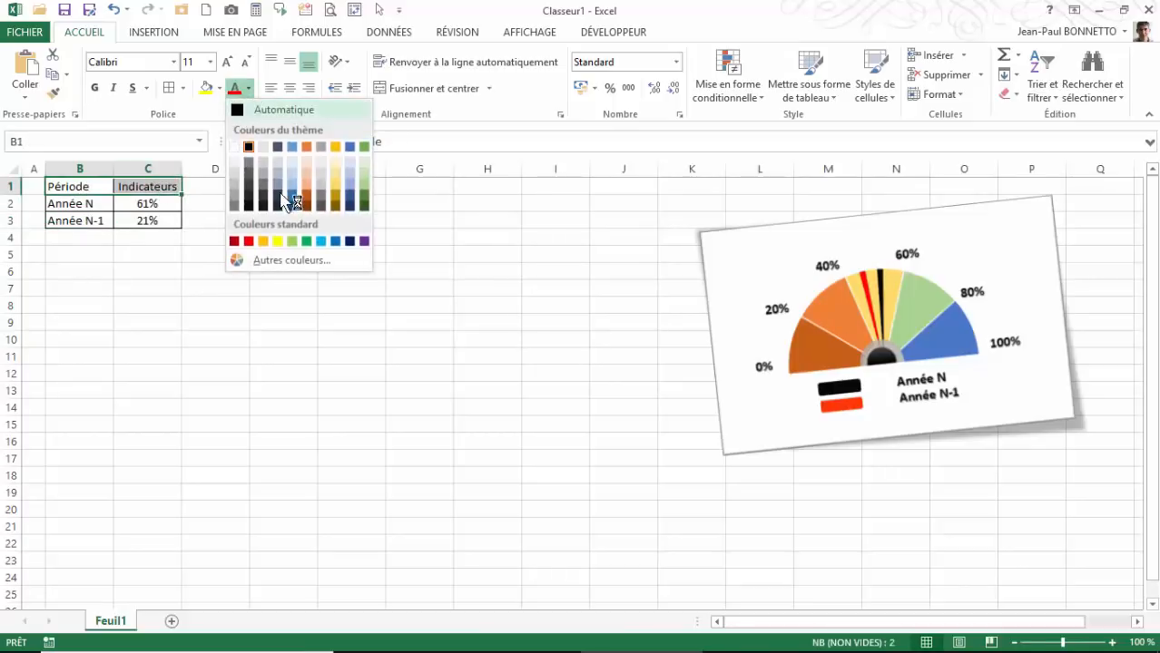
pyautogui.click(235, 146)
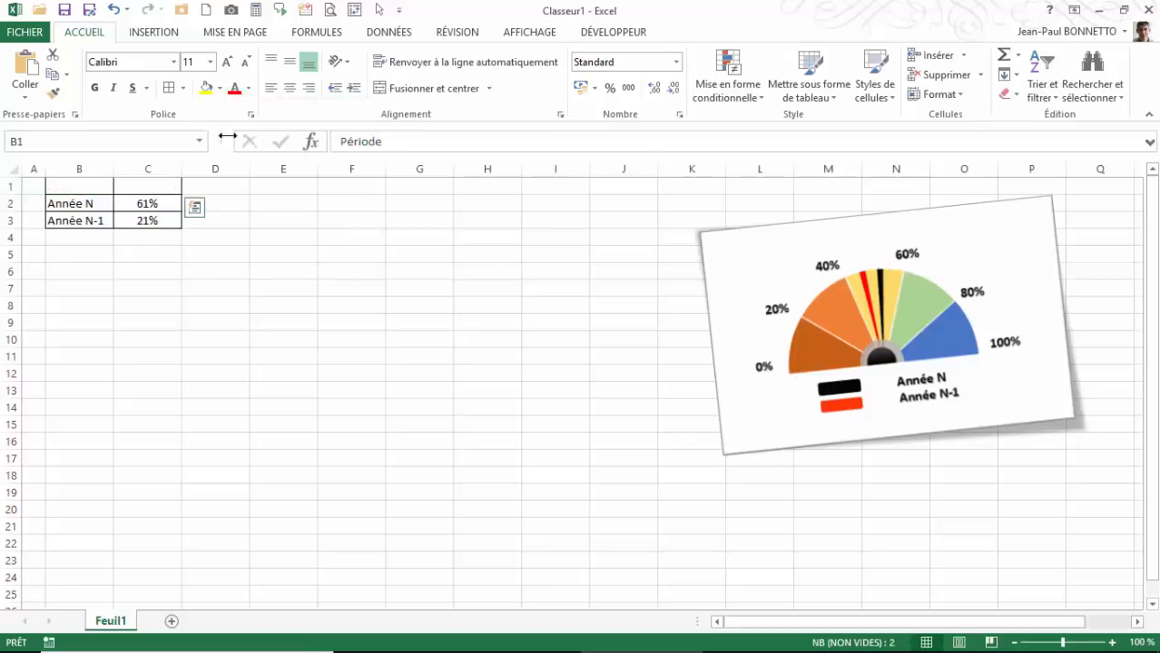
pyautogui.click(249, 88)
pyautogui.click(219, 88)
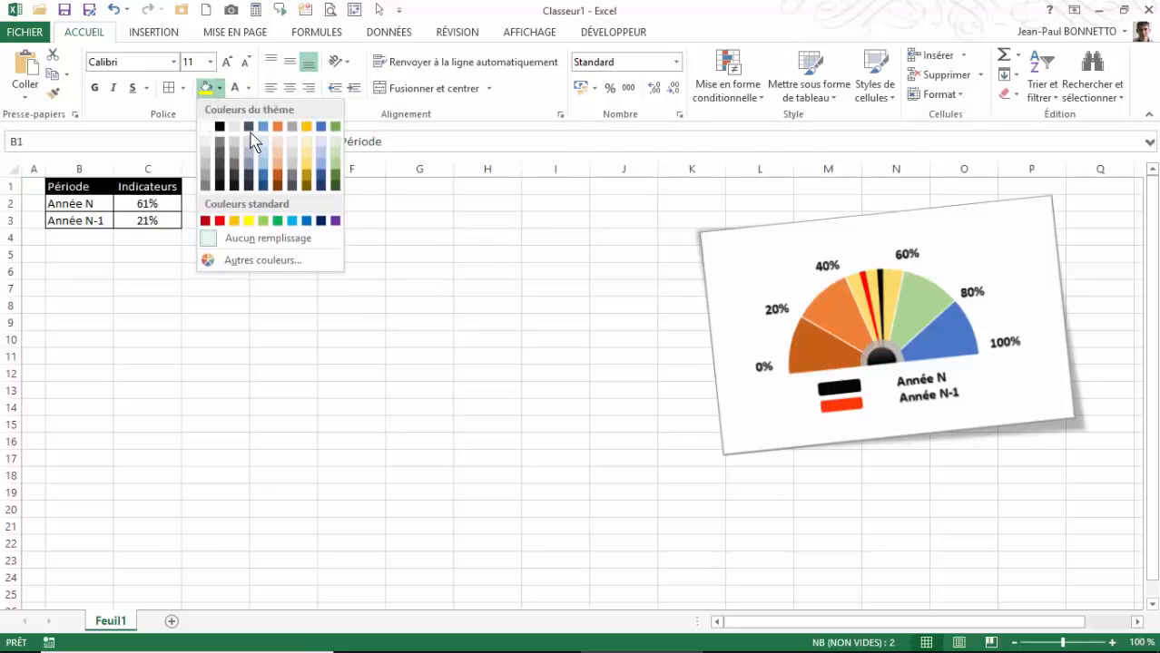
pyautogui.click(262, 186)
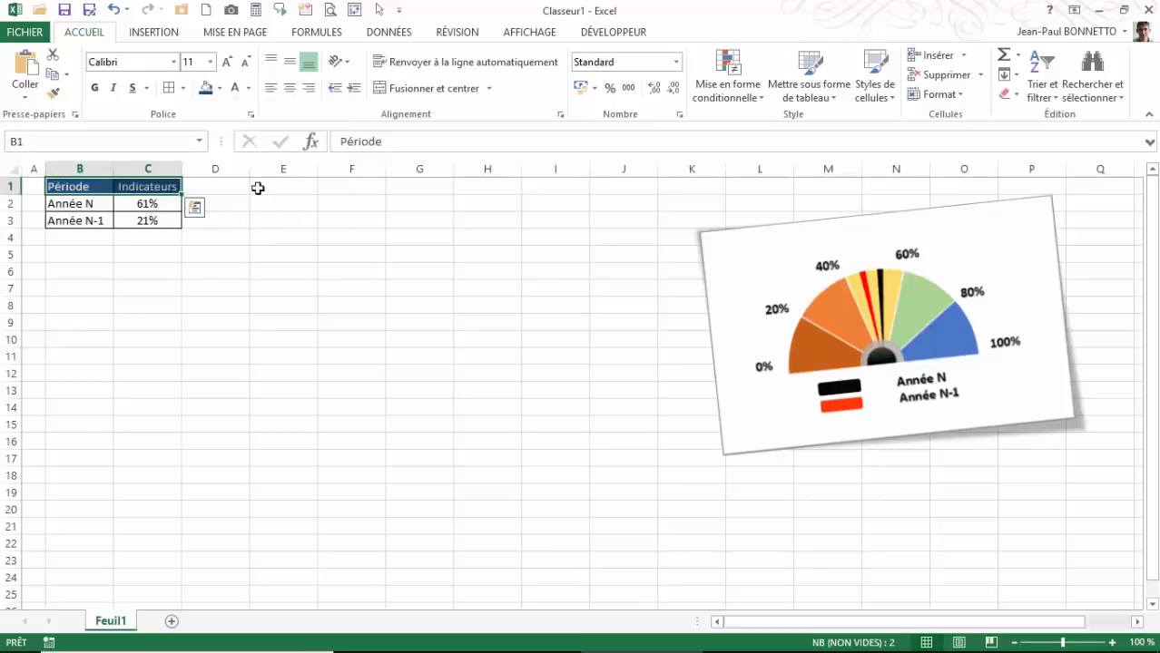
# Enter the heading "Valeur Aiguille" in D1 and fit column D's width to its text
pyautogui.click(222, 186)
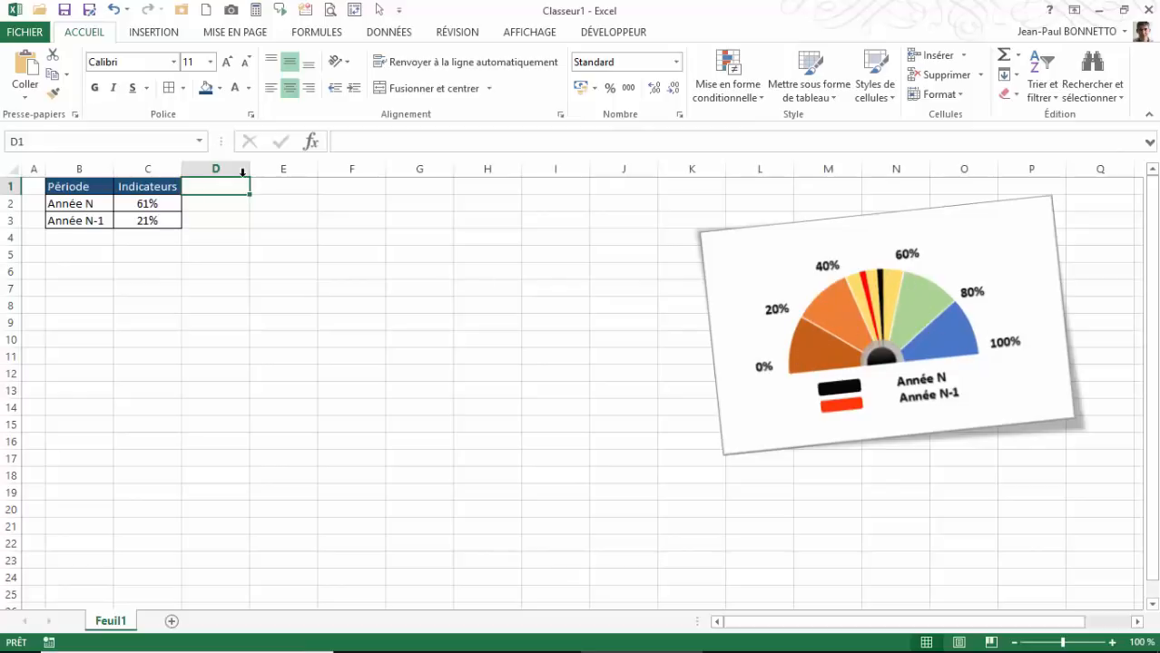
pyautogui.click(284, 186)
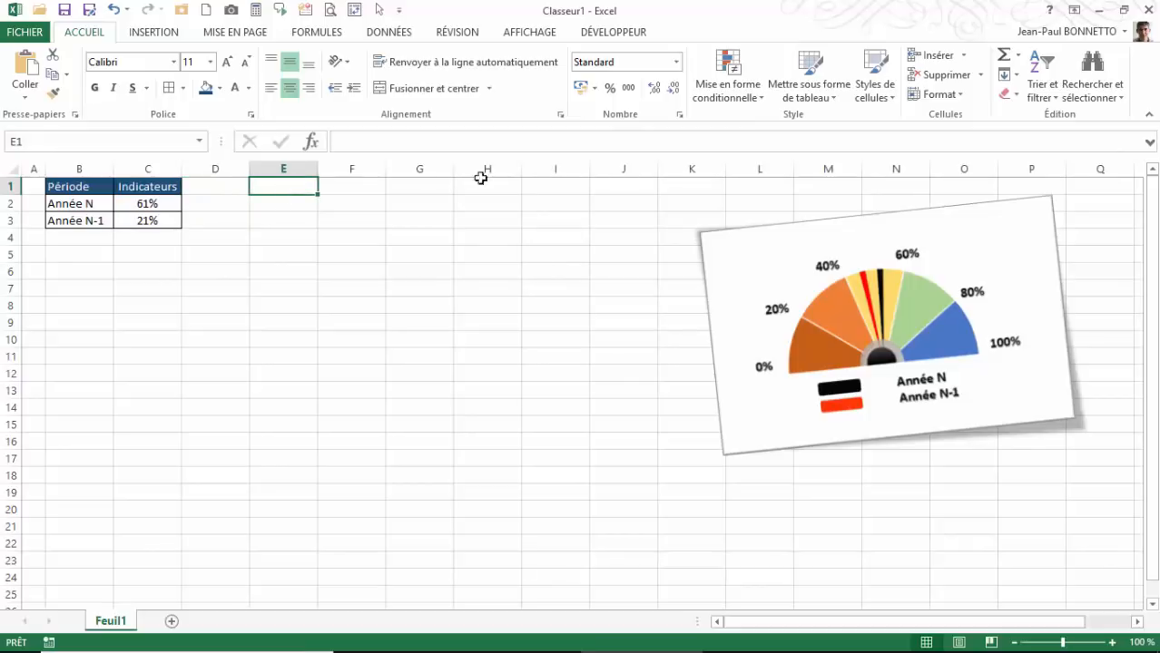
pyautogui.click(215, 187)
pyautogui.write('V')
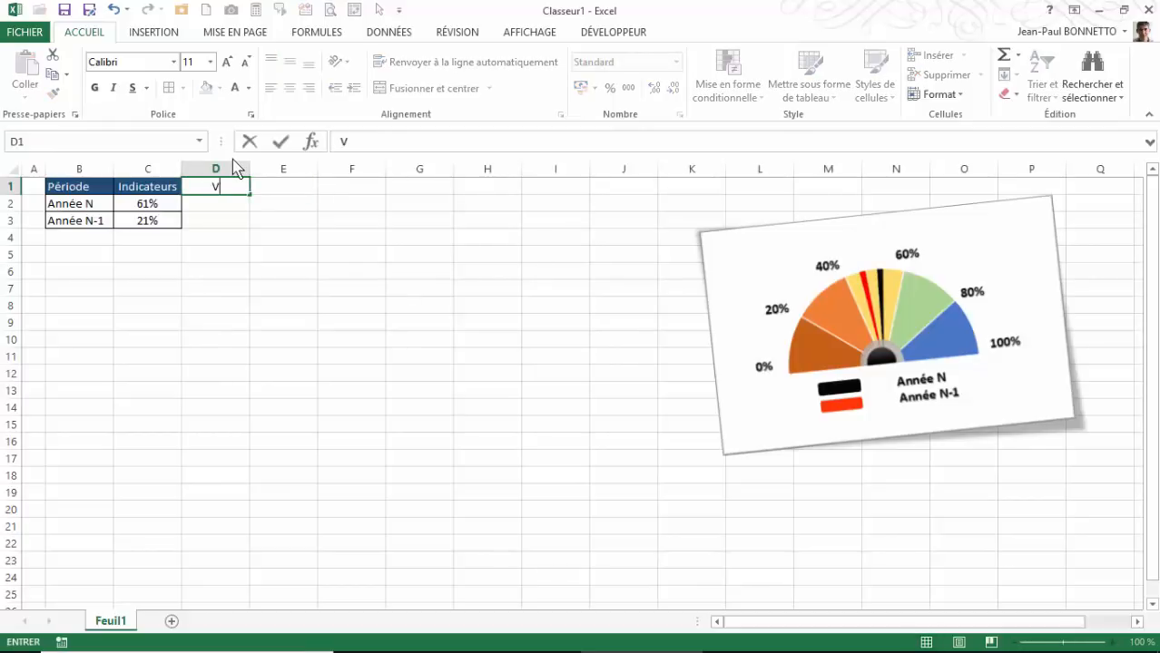
pyautogui.write('aleur Aiguille')
pyautogui.click(208, 221)
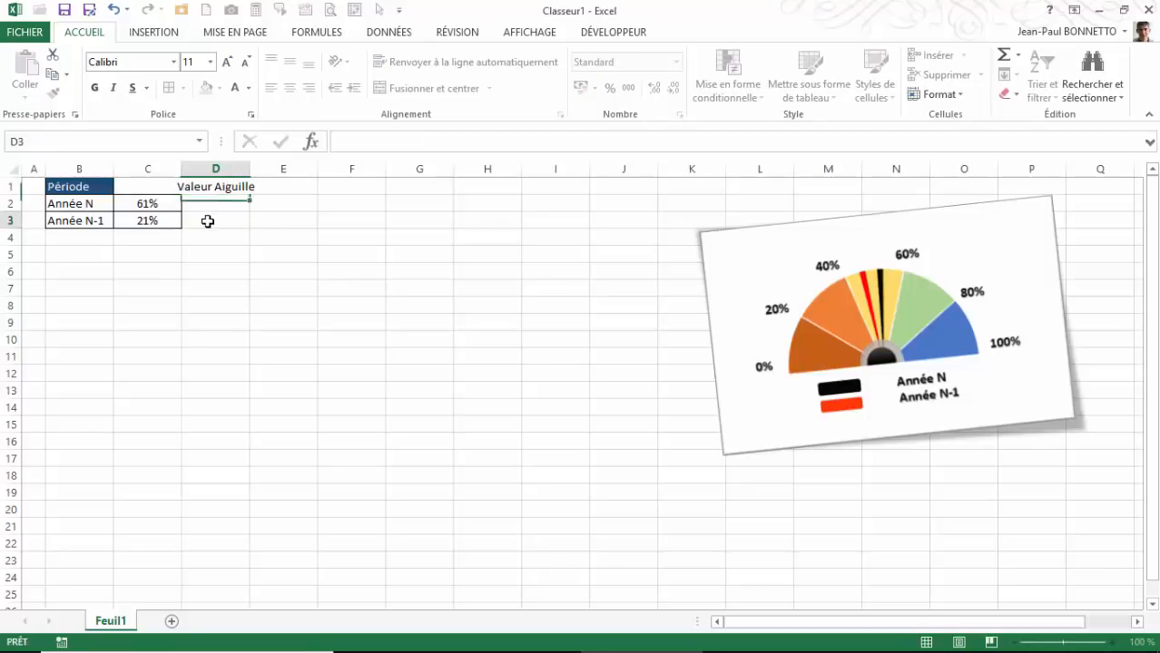
pyautogui.doubleClick(253, 169)
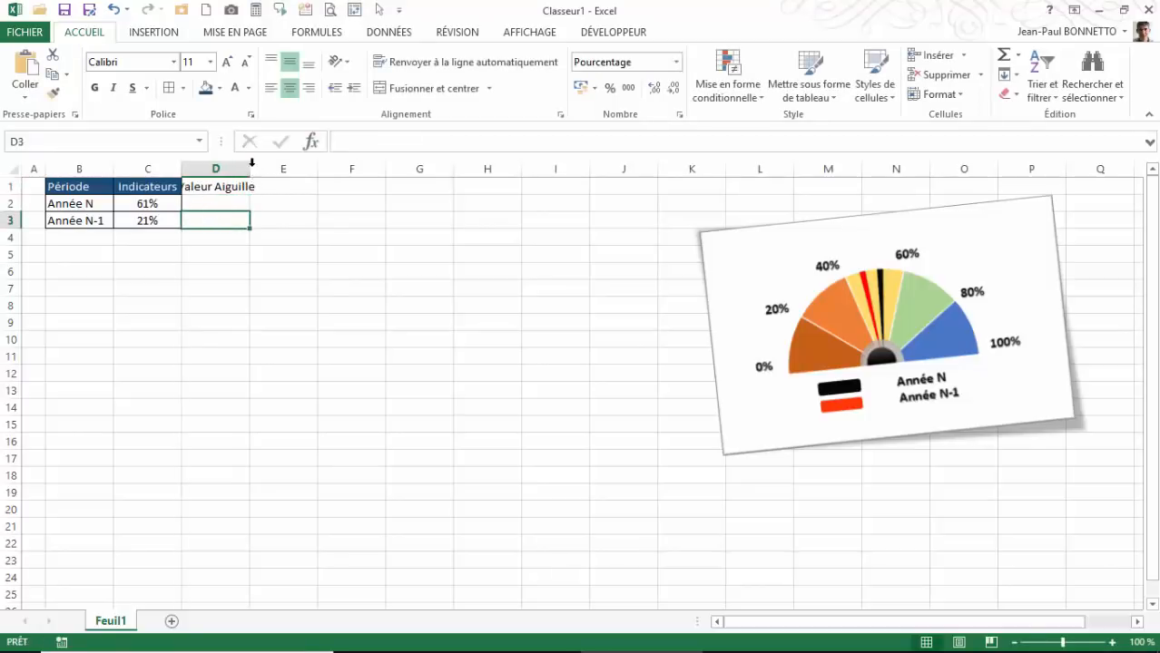
# Enter the heading "Restant" in E1
pyautogui.click(293, 185)
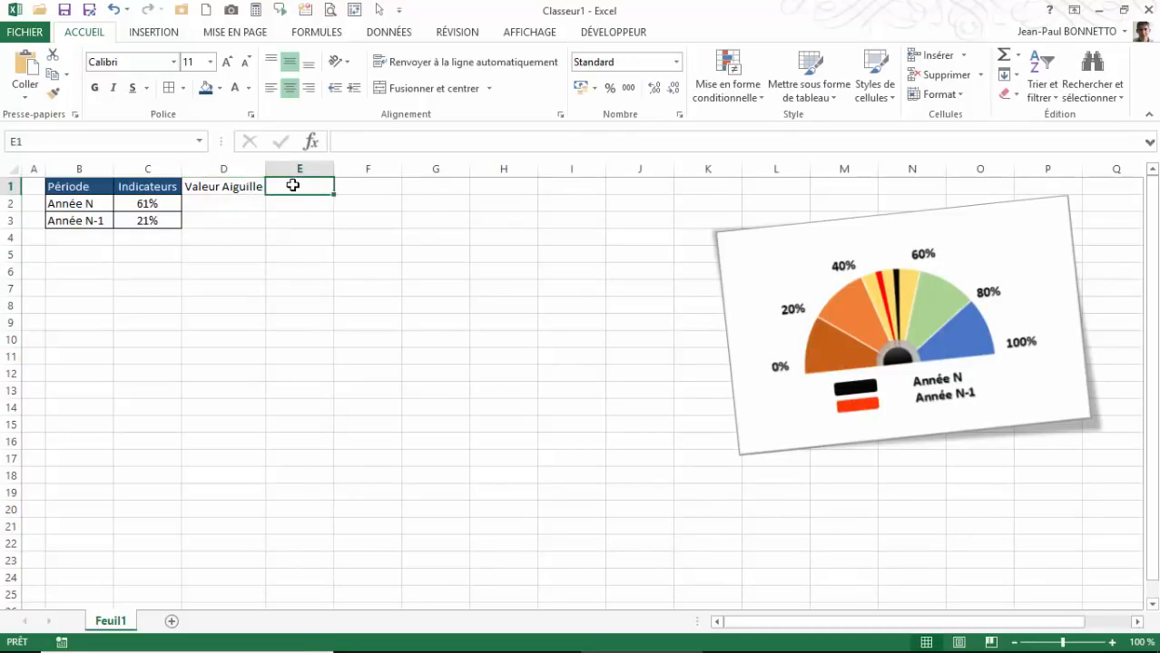
pyautogui.write('Restant')
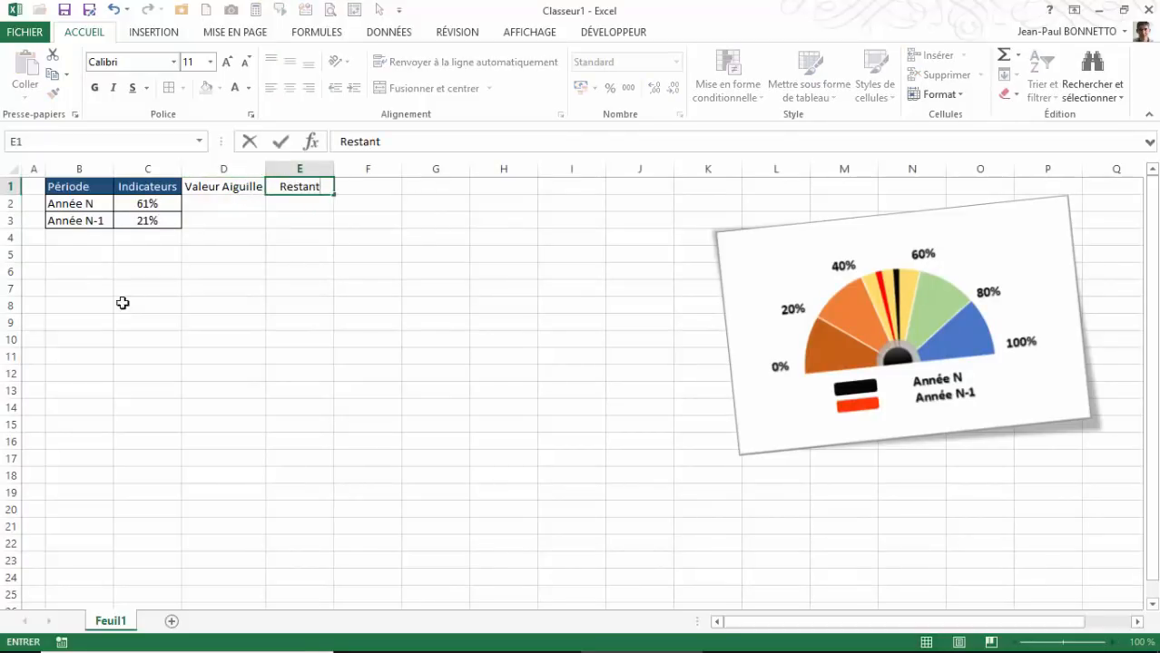
pyautogui.click(123, 302)
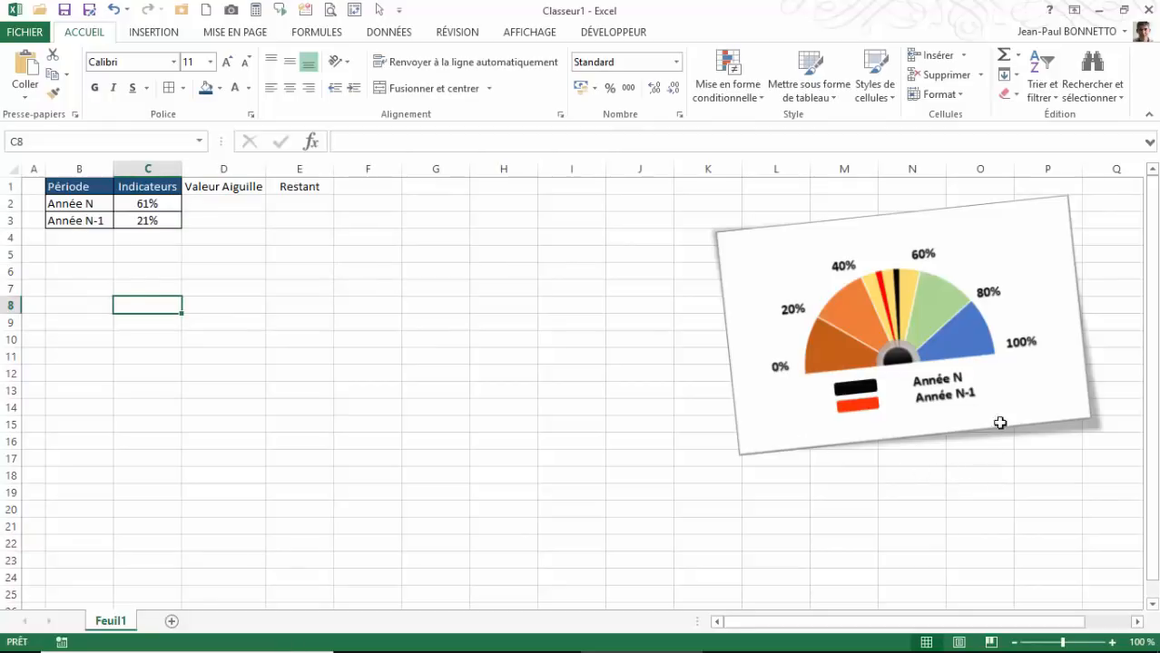
# Enter 2% as the needle value for both periods in D2 and D3
pyautogui.click(249, 208)
pyautogui.write('2')
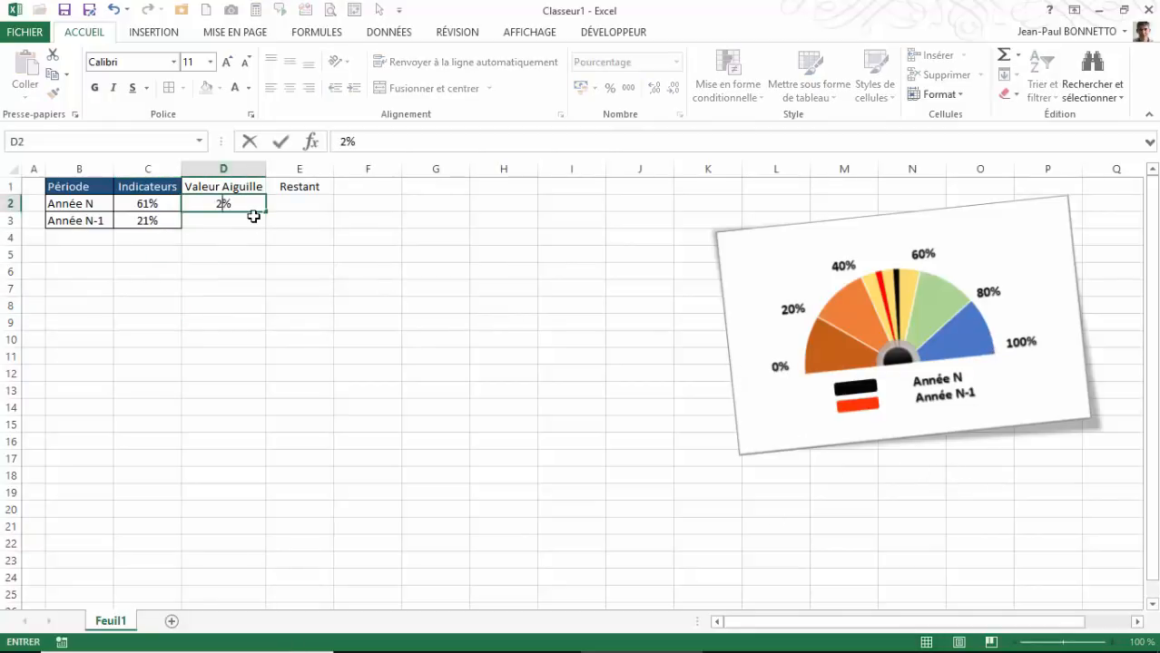
pyautogui.press('Return')
pyautogui.write('2')
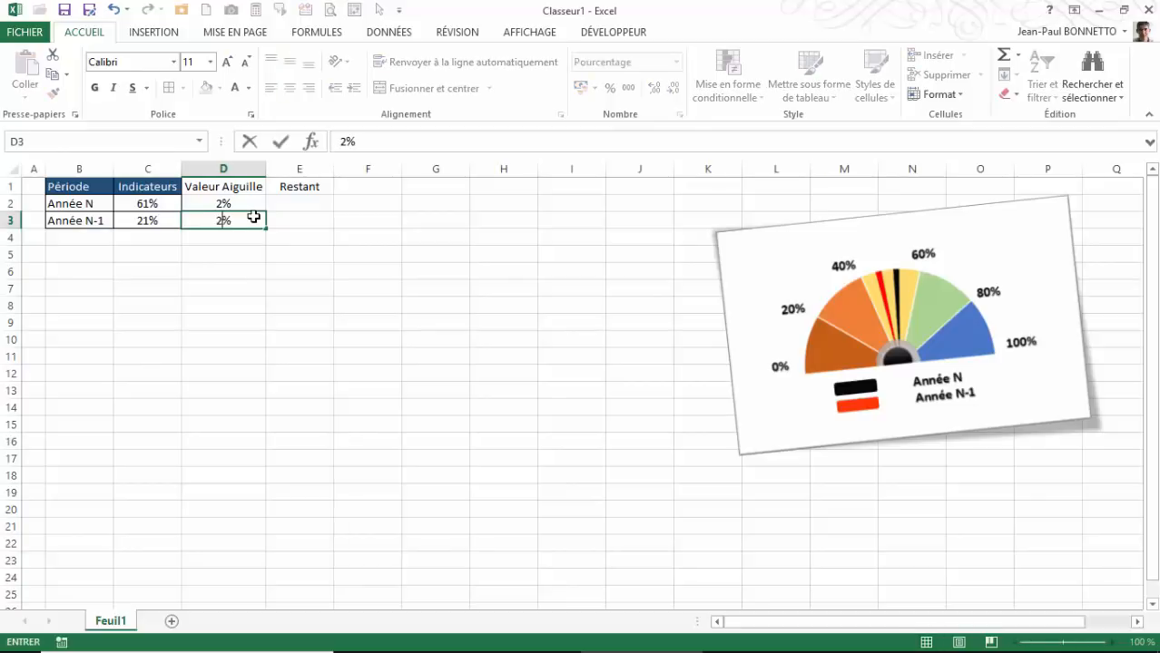
# Enter the formula =200%-C2-D2 in E2 to calculate the remainder for Année N
pyautogui.click(298, 209)
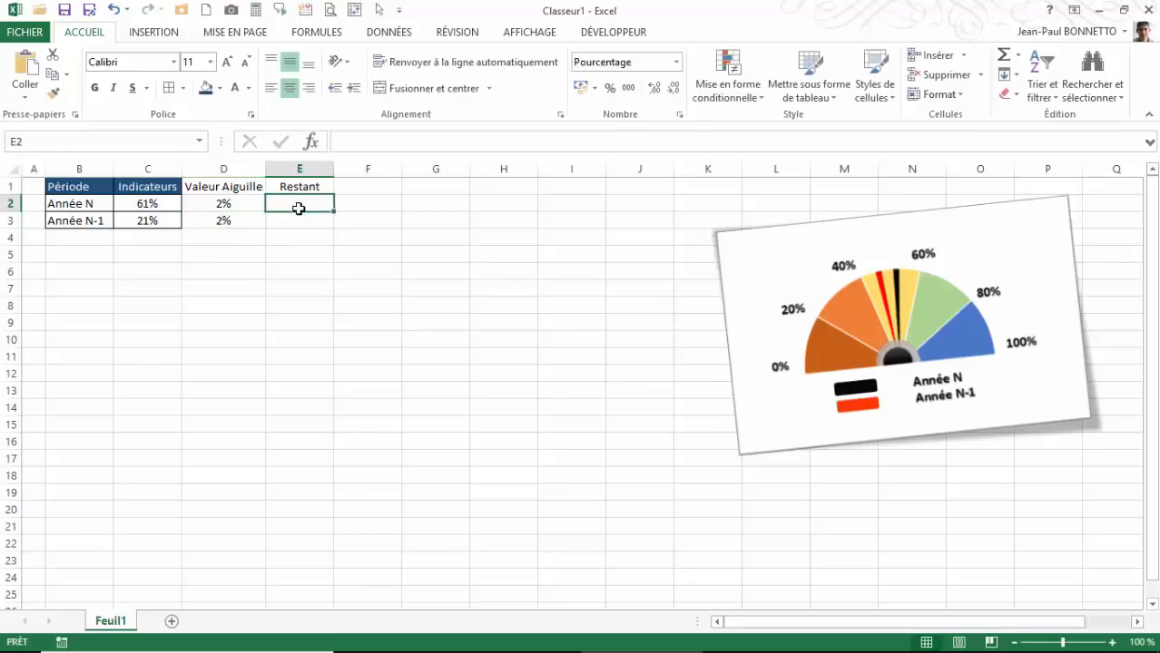
pyautogui.write('=')
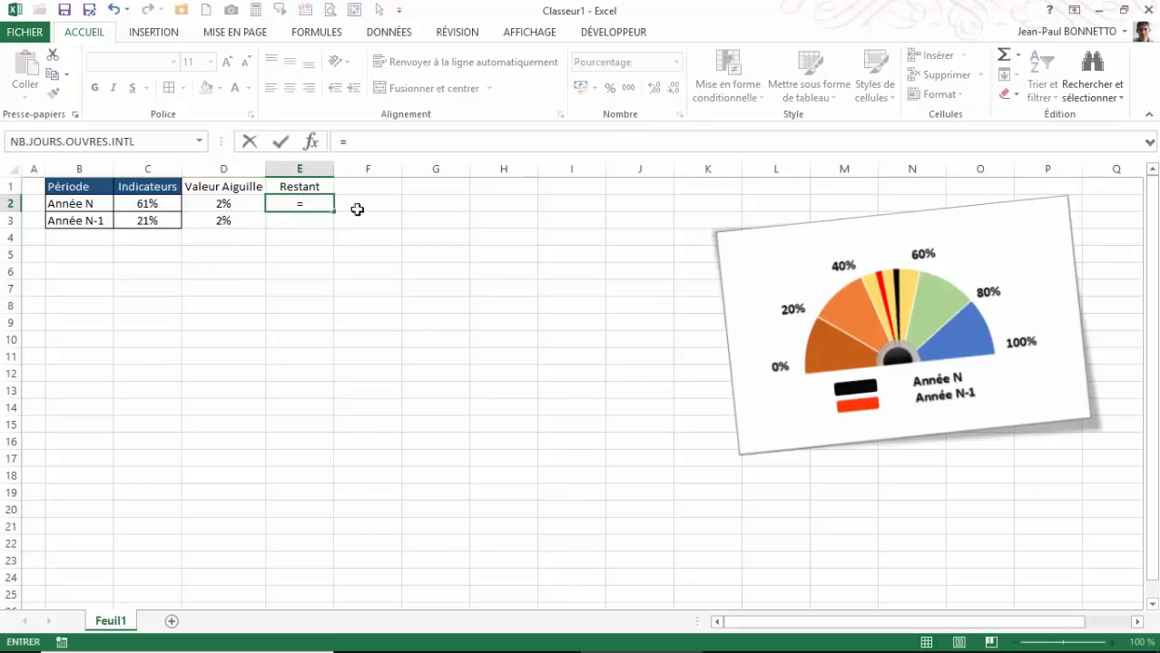
pyautogui.click(147, 201)
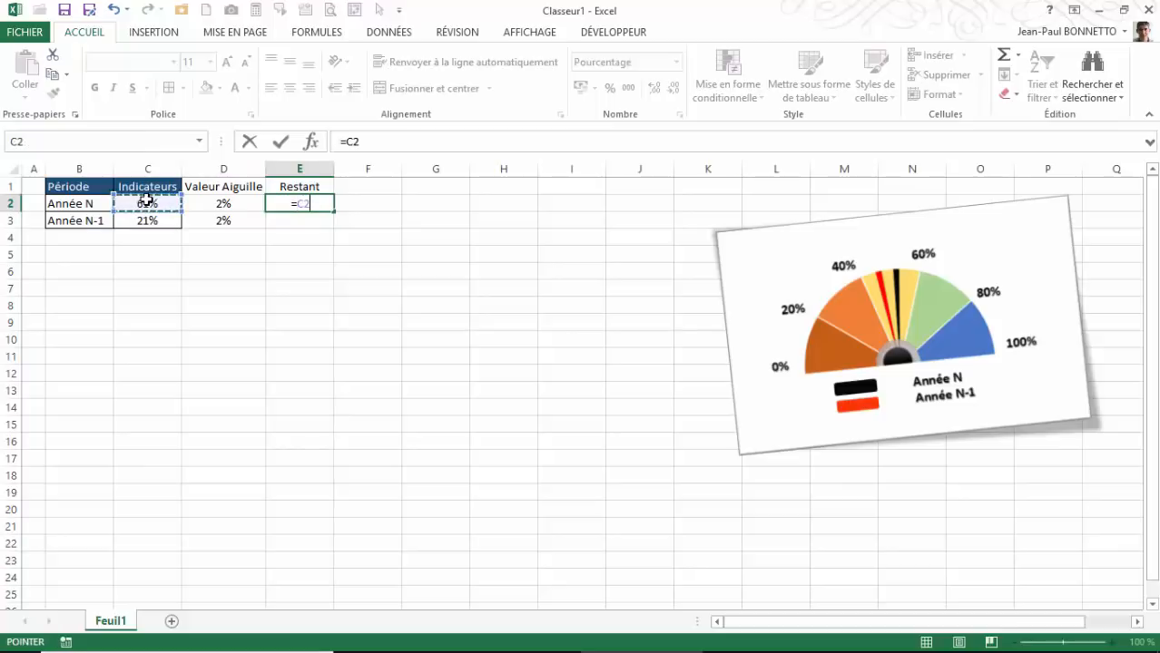
pyautogui.press('BackSpace')
pyautogui.press('BackSpace')
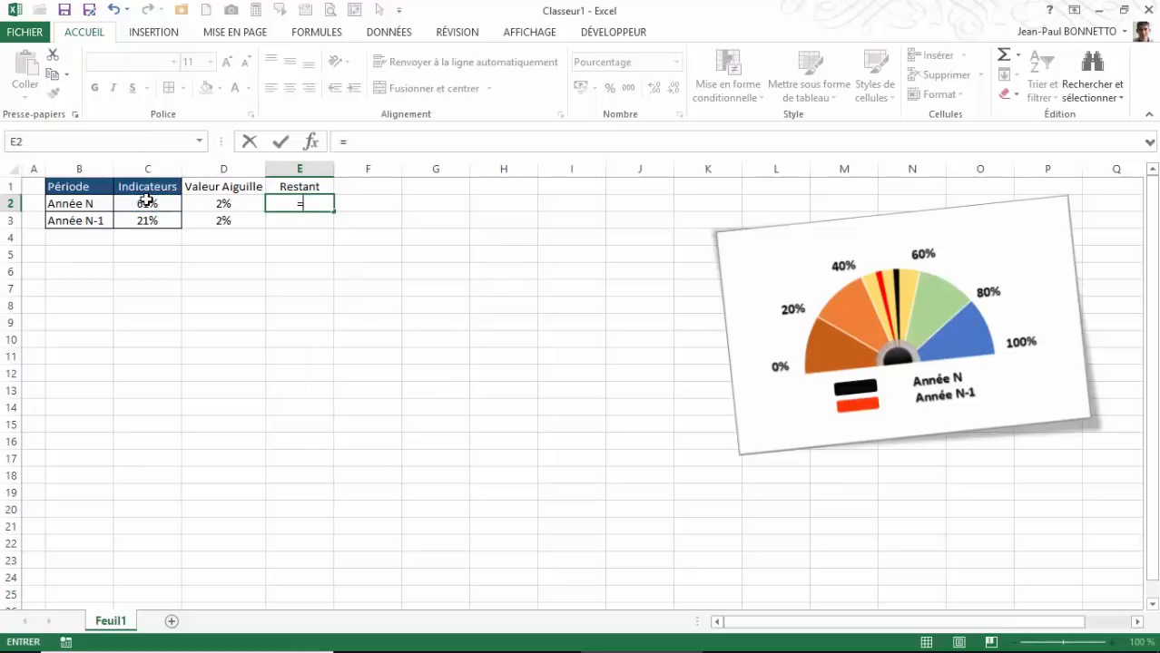
pyautogui.write('200%-')
pyautogui.click(133, 203)
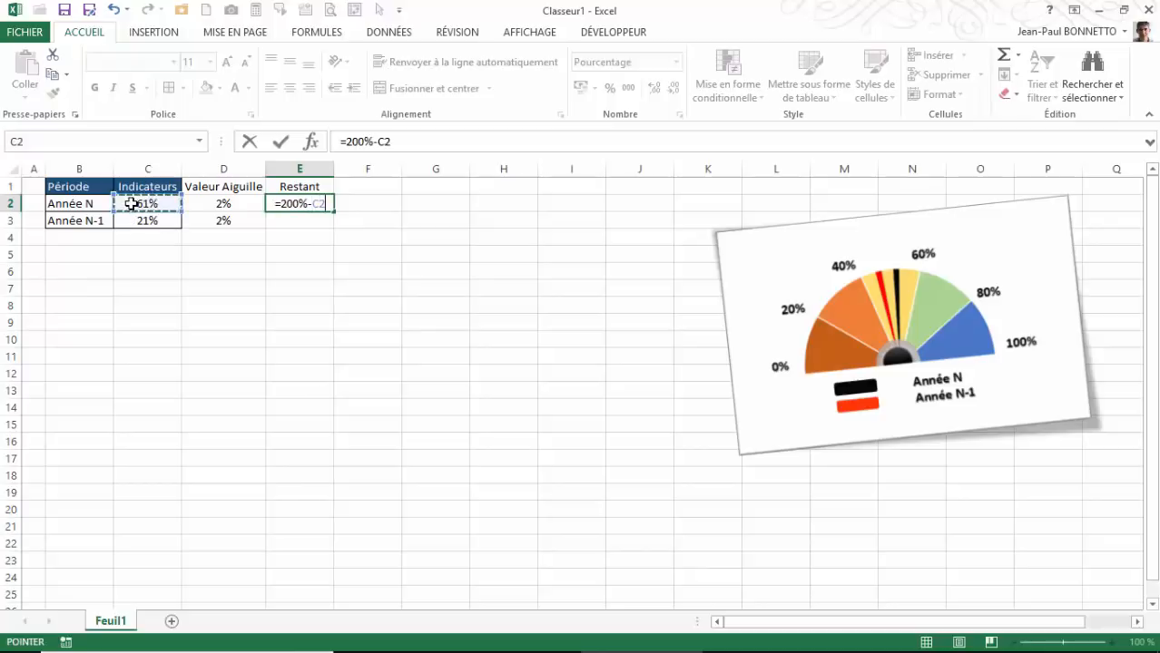
pyautogui.write('-')
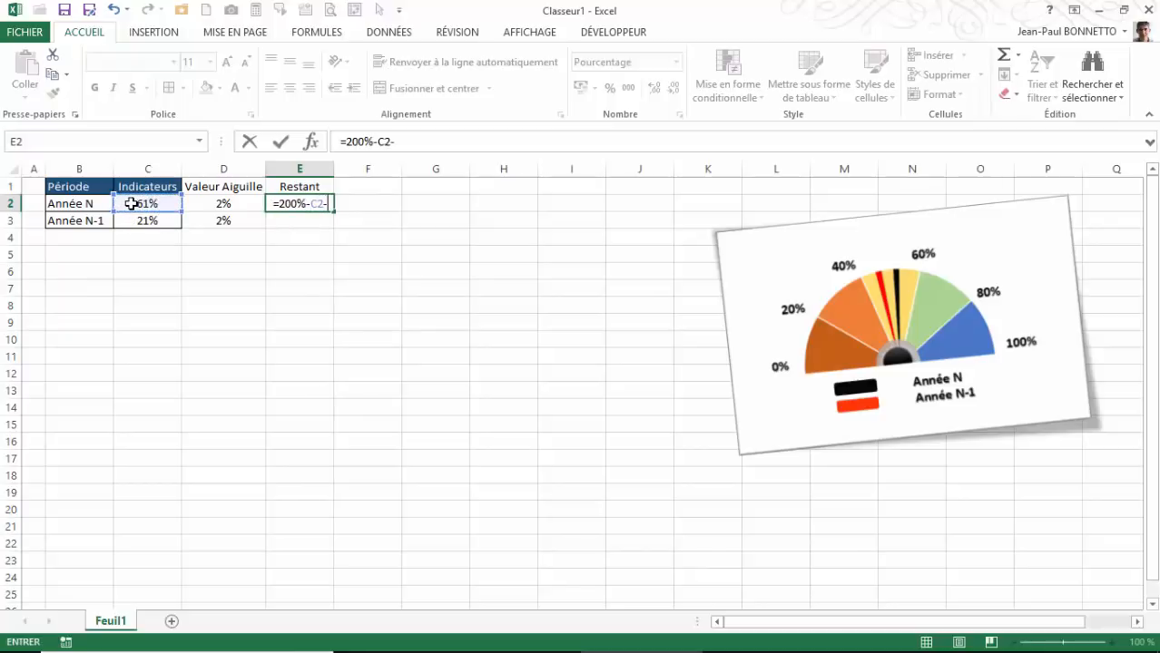
pyautogui.click(224, 204)
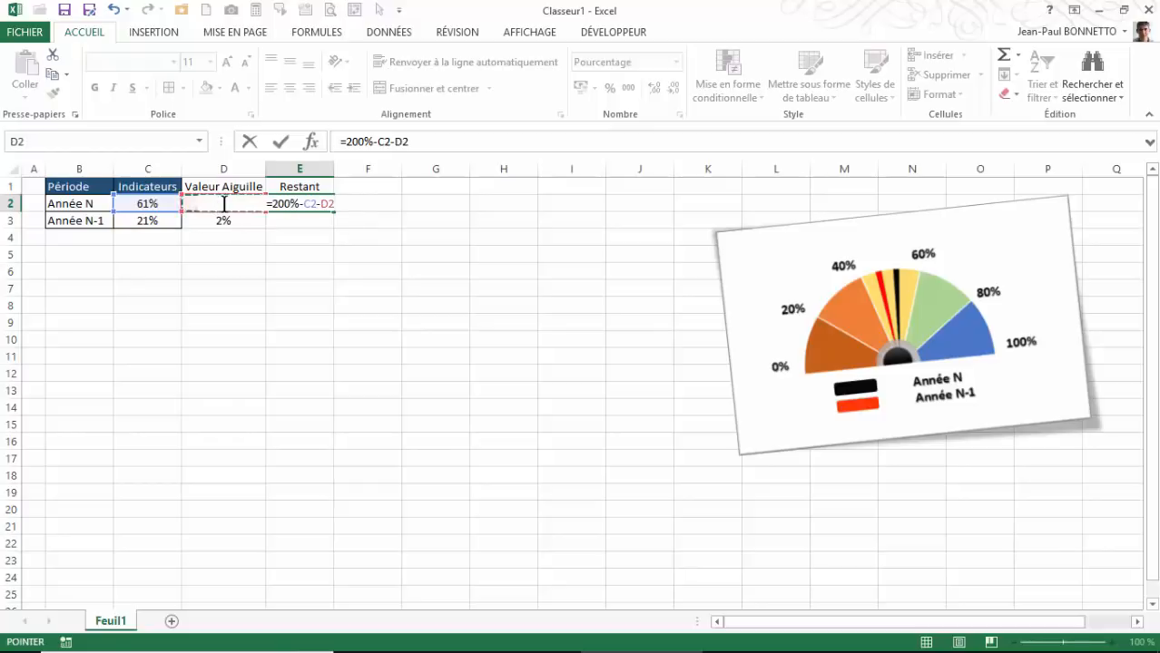
pyautogui.press('Return')
# Copy the E2 formula down to E3 and show both percentages without decimals
pyautogui.click(299, 203)
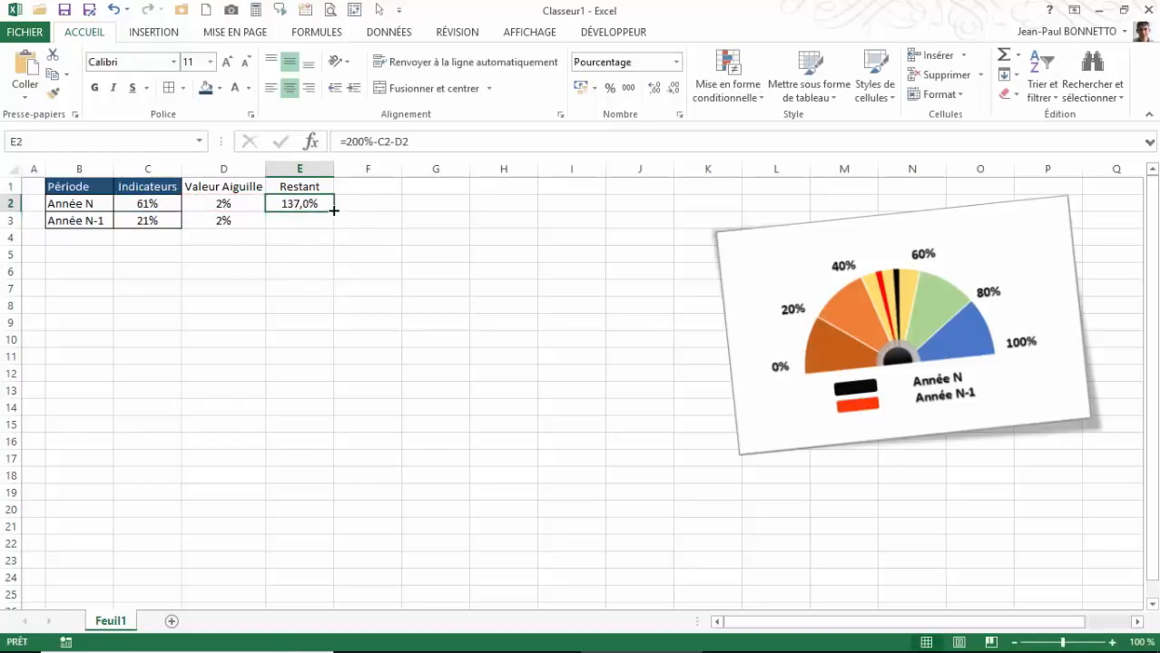
pyautogui.moveTo(334, 210); pyautogui.dragTo(337, 229)
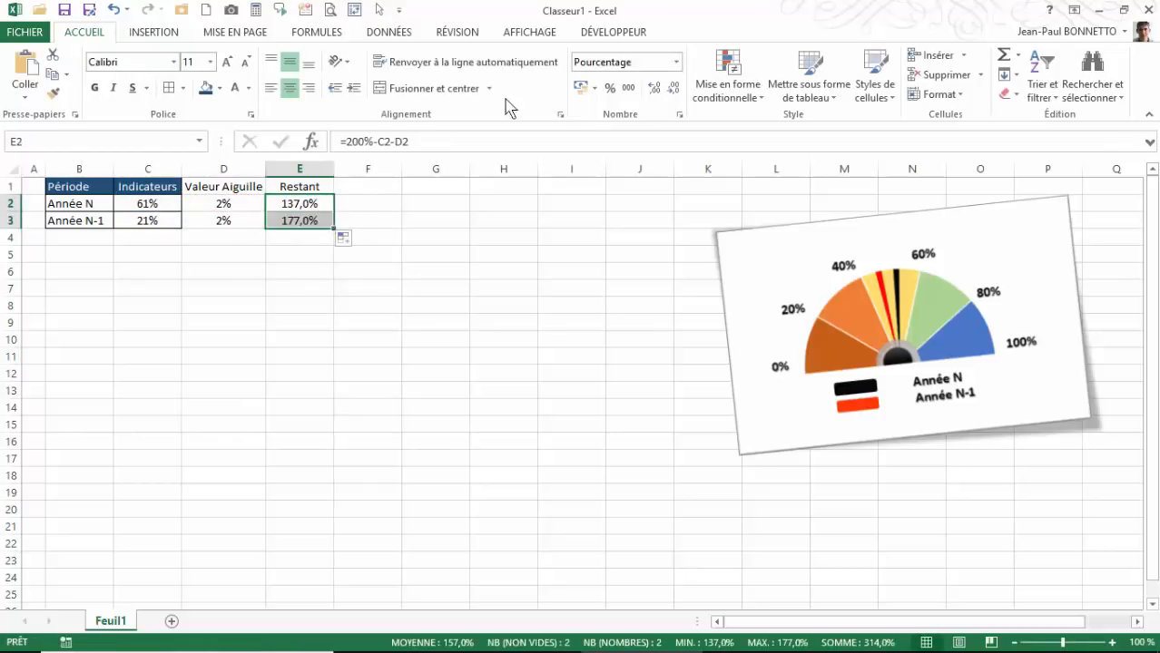
pyautogui.click(654, 91)
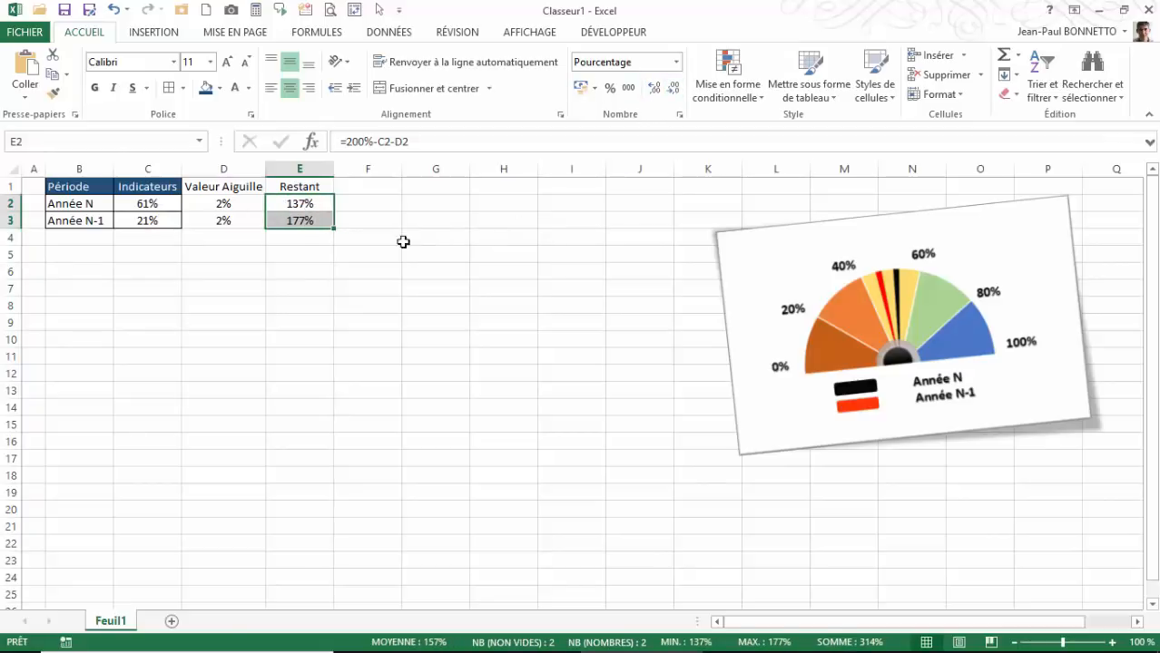
pyautogui.click(334, 254)
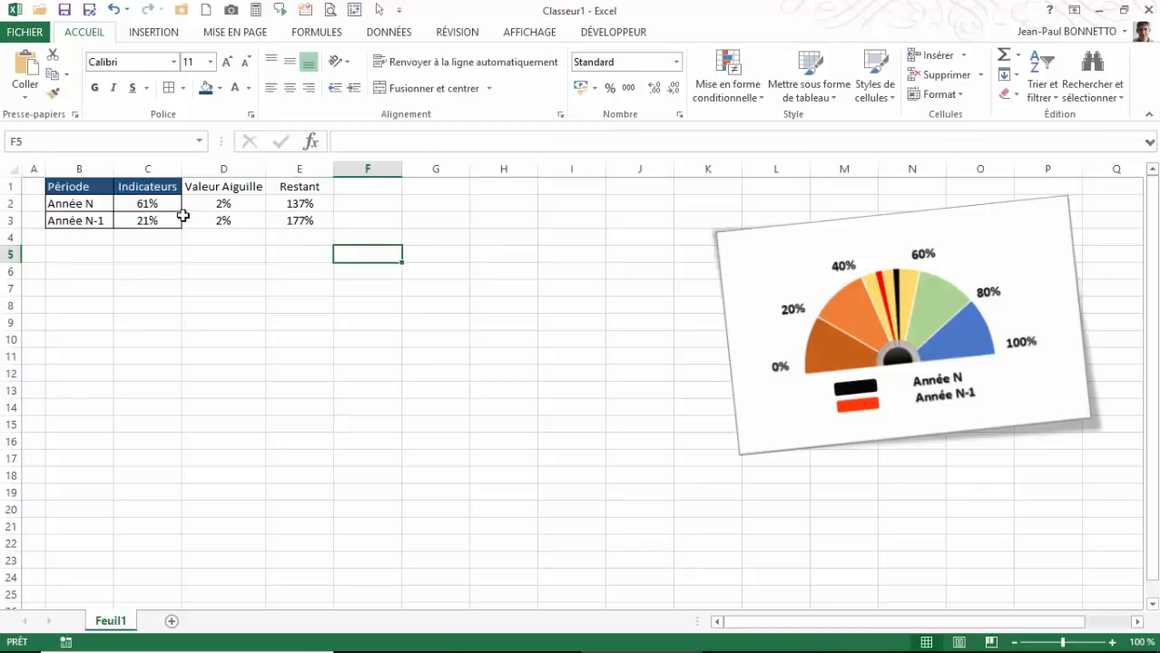
pyautogui.click(220, 188)
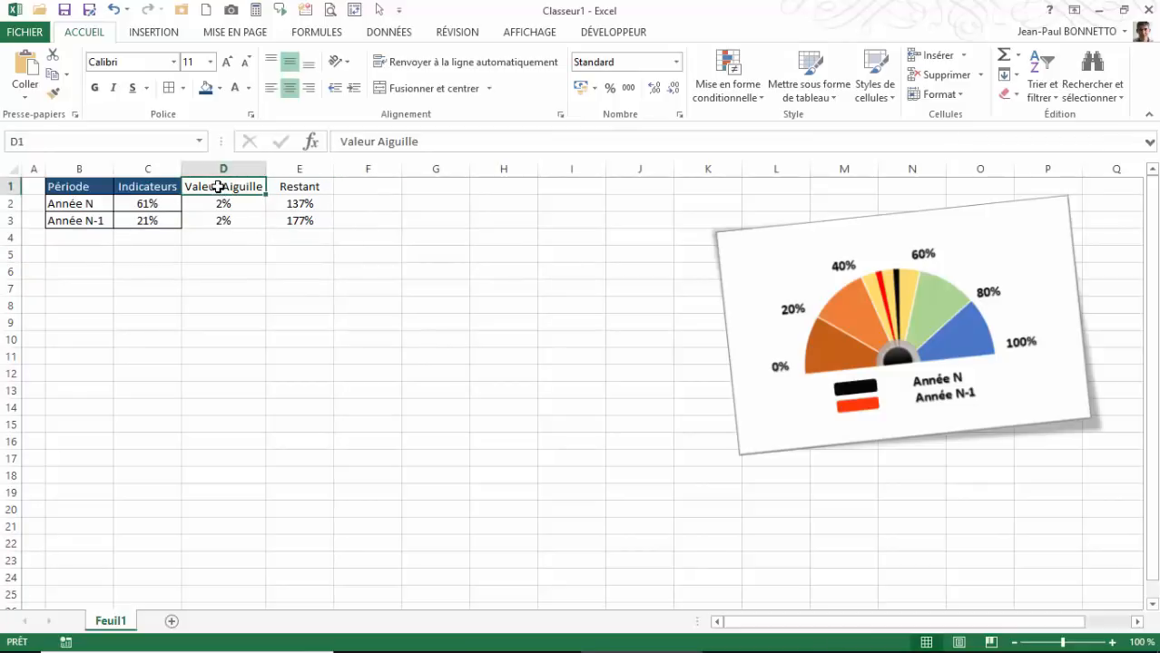
pyautogui.click(193, 267)
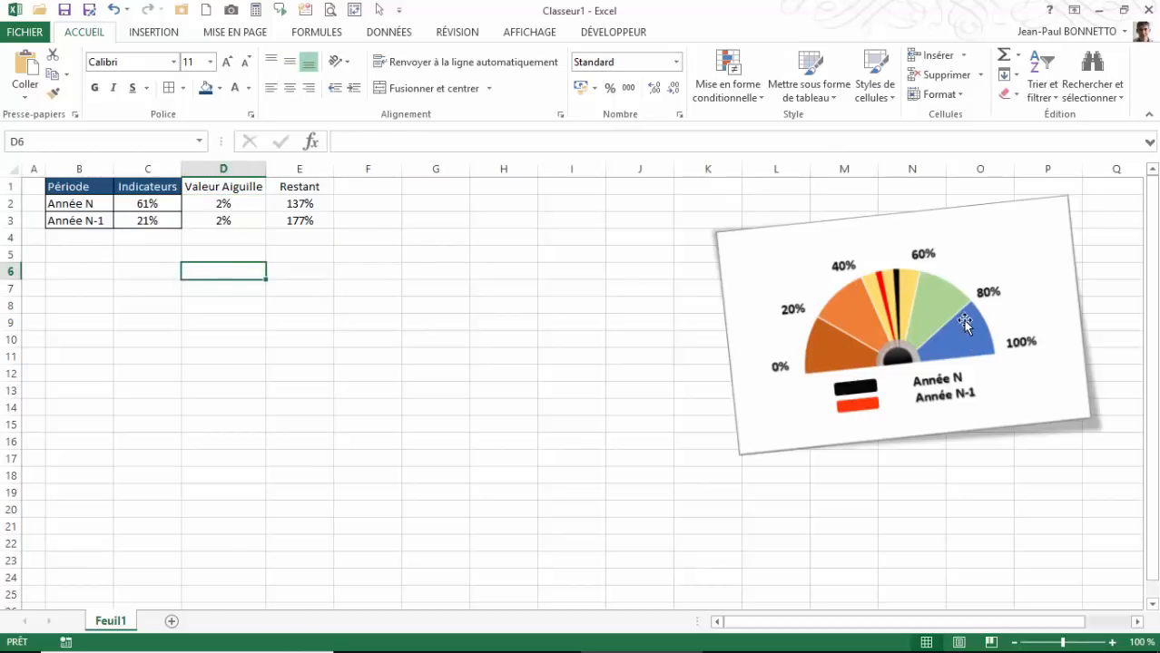
# Insert an empty doughnut chart on the sheet and place it below the data table
pyautogui.click(153, 35)
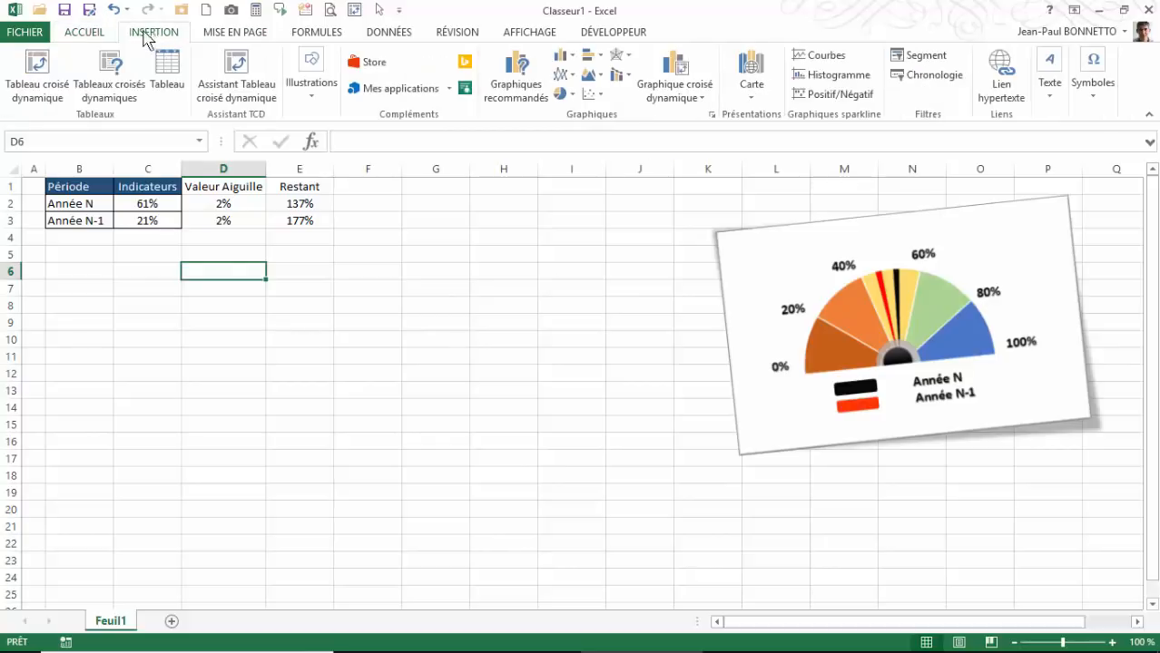
pyautogui.click(563, 94)
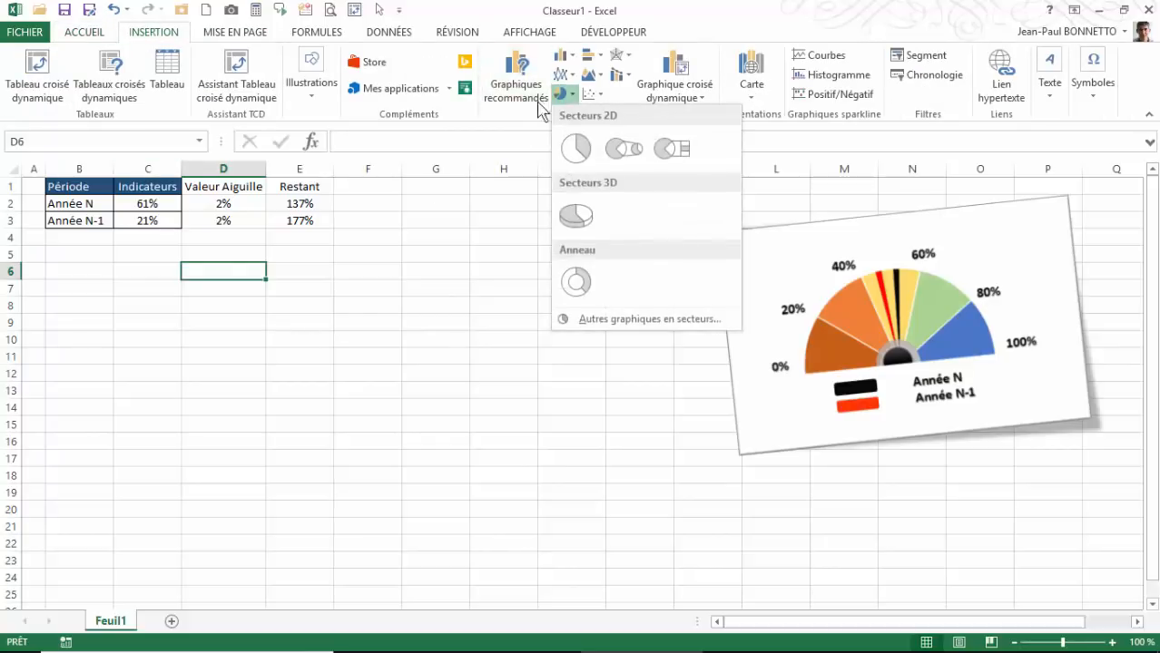
pyautogui.click(562, 271)
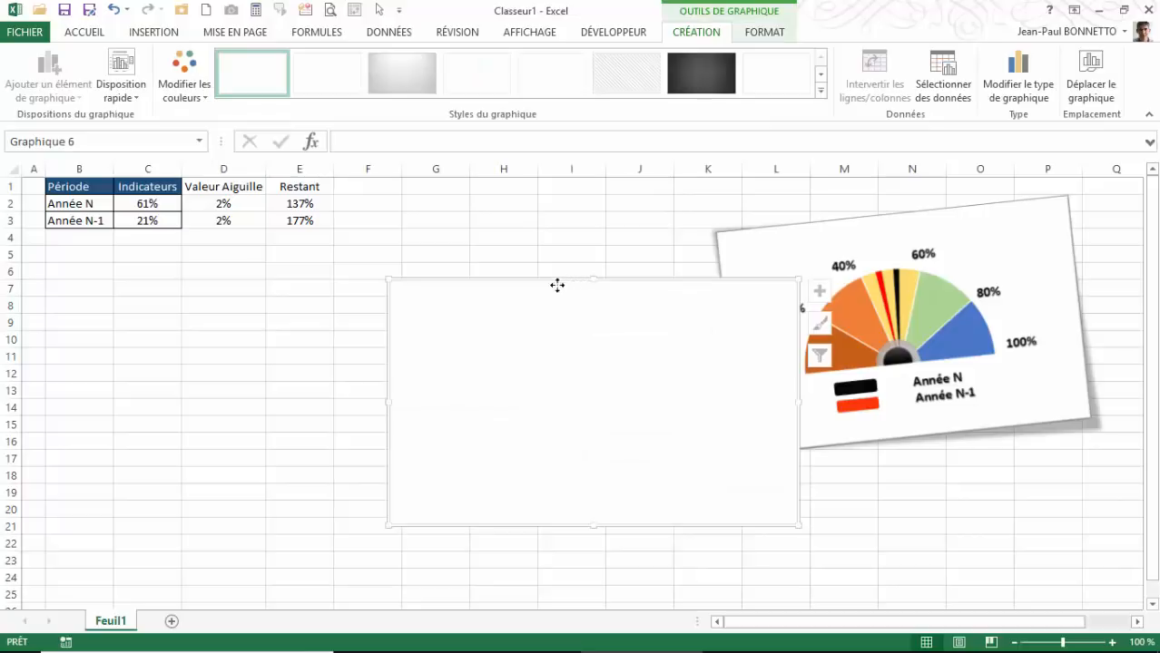
pyautogui.moveTo(556, 285); pyautogui.dragTo(253, 278)
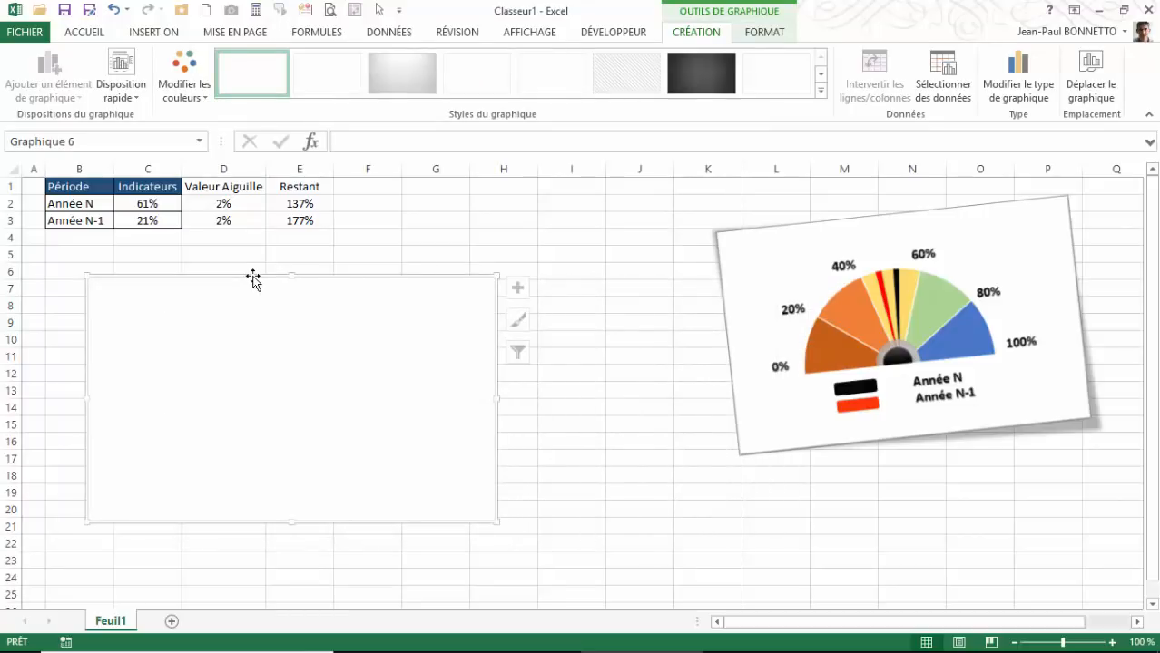
# Add an unnamed data series to the chart with the values ={1,1,1,1,1,5}
pyautogui.click(941, 68)
pyautogui.click(41, 385)
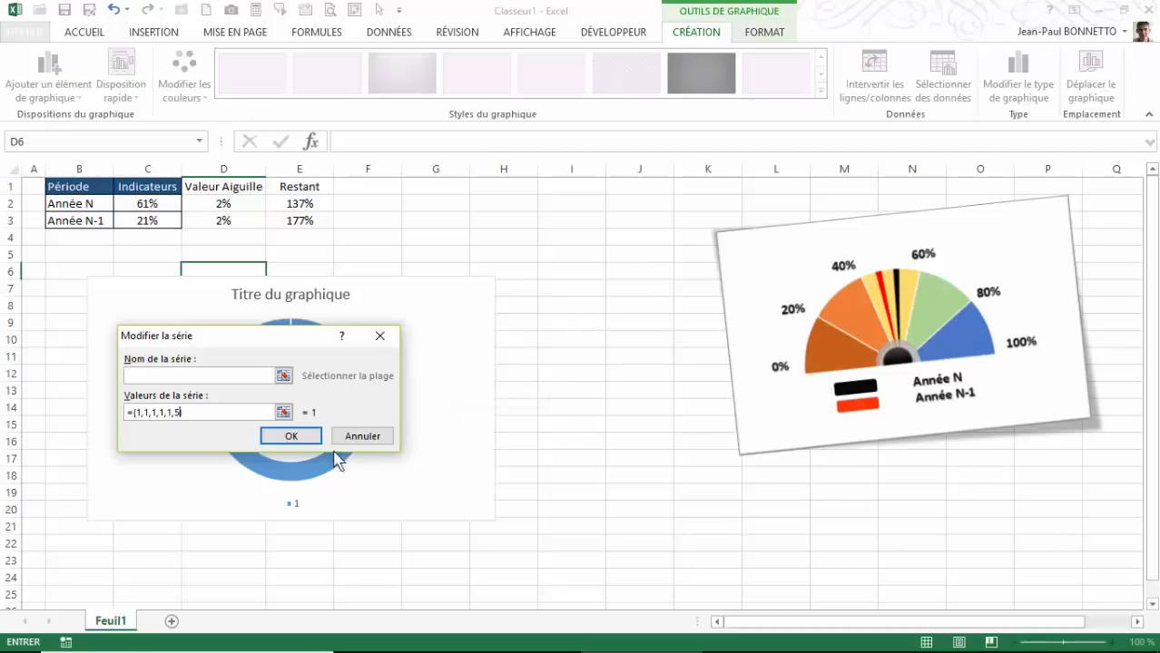
pyautogui.click(294, 436)
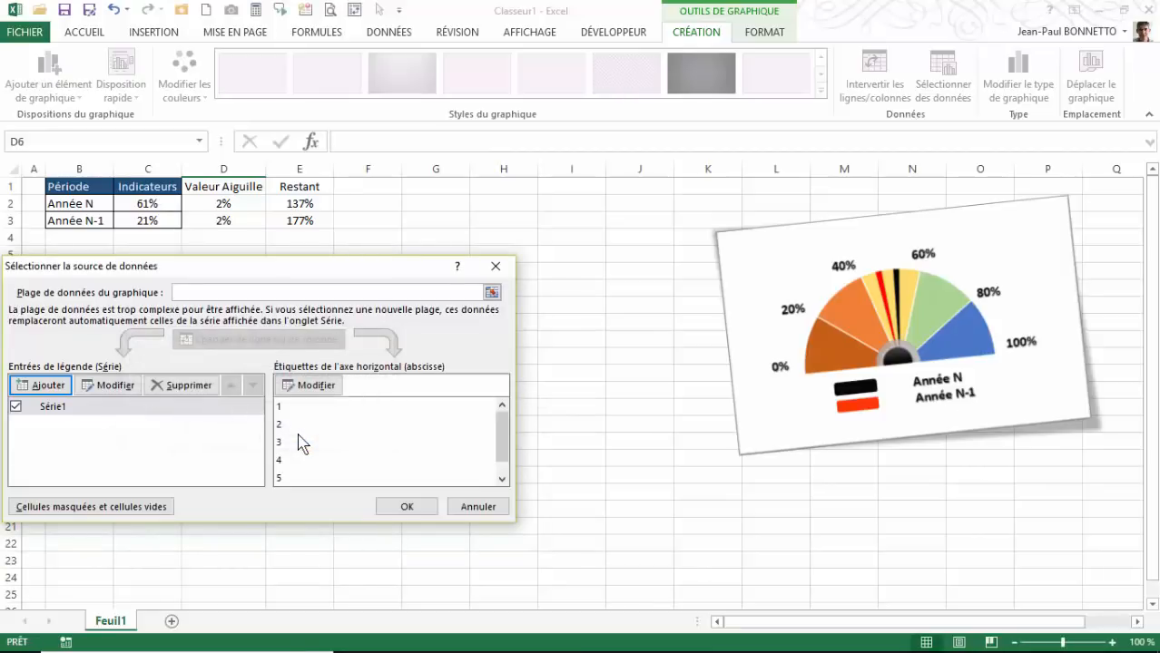
pyautogui.click(399, 506)
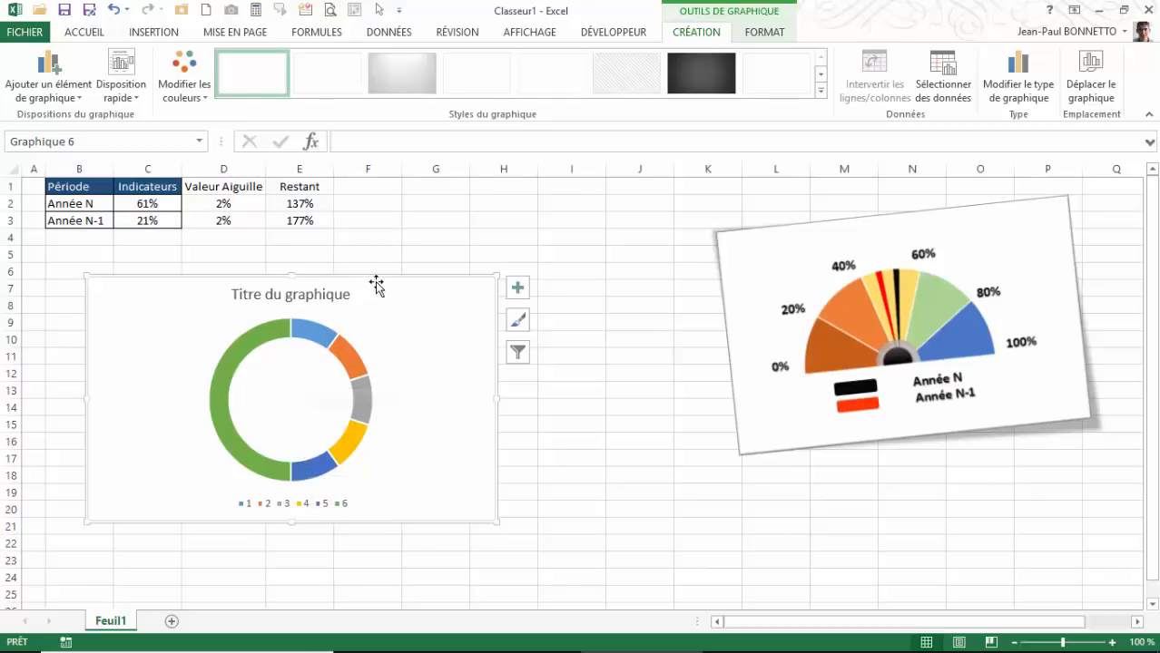
# Remove the title and the legend from the doughnut chart
pyautogui.click(516, 288)
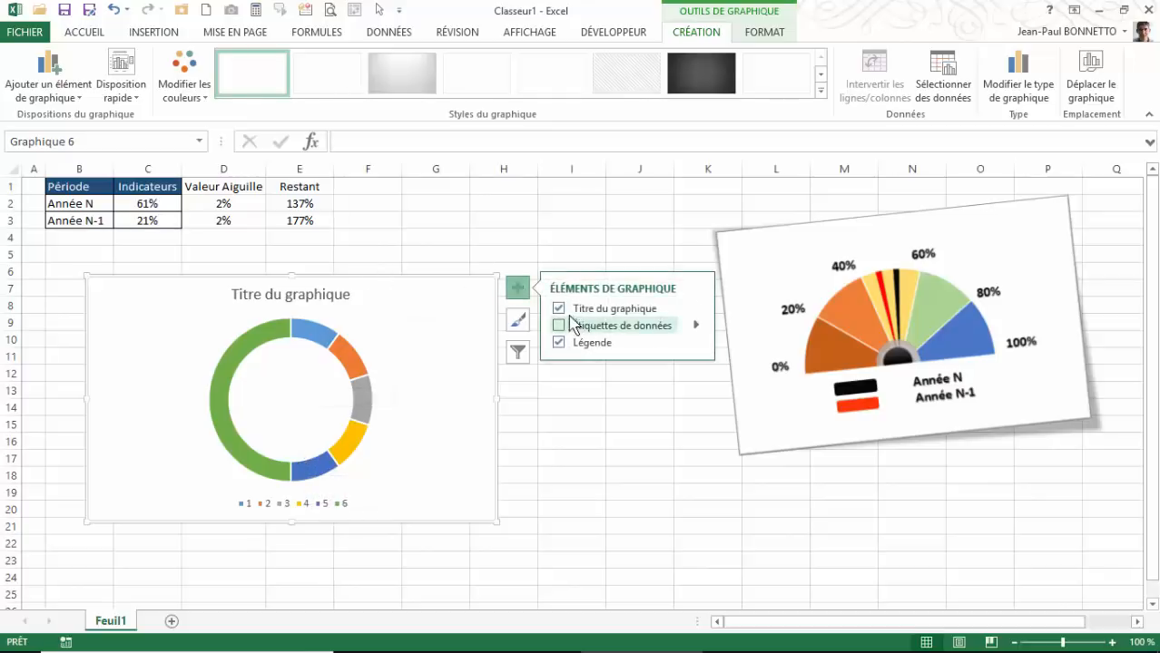
pyautogui.click(558, 309)
pyautogui.click(558, 342)
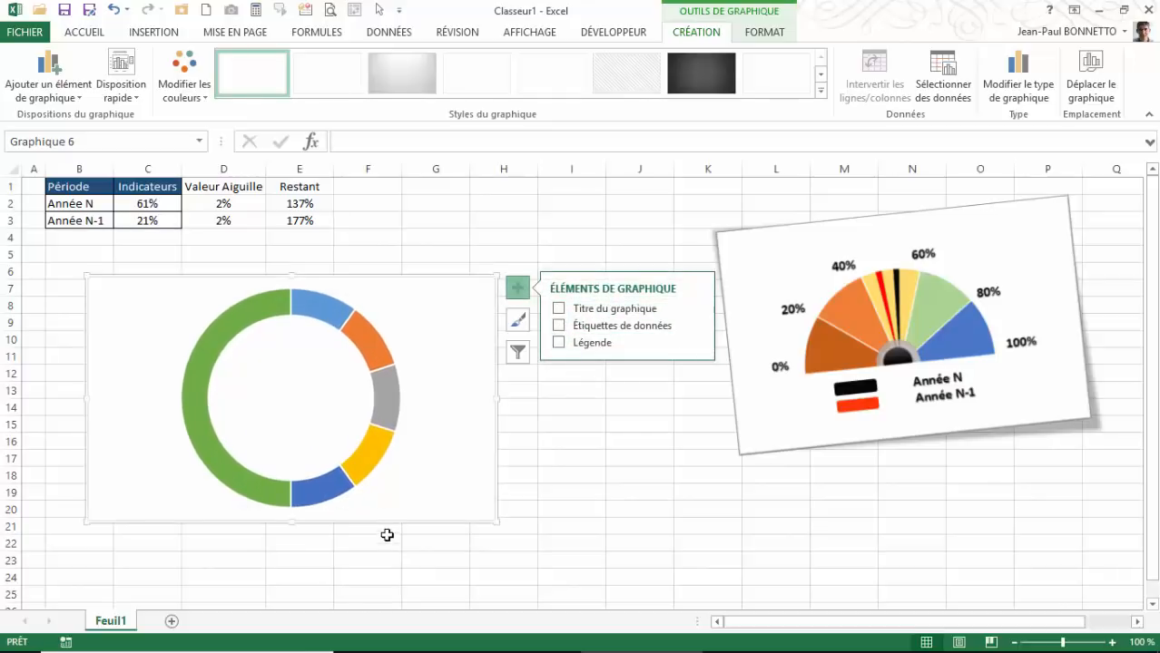
# Narrow the chart frame to roughly a square and enlarge the plot area so the ring nearly fills it
pyautogui.click(337, 294)
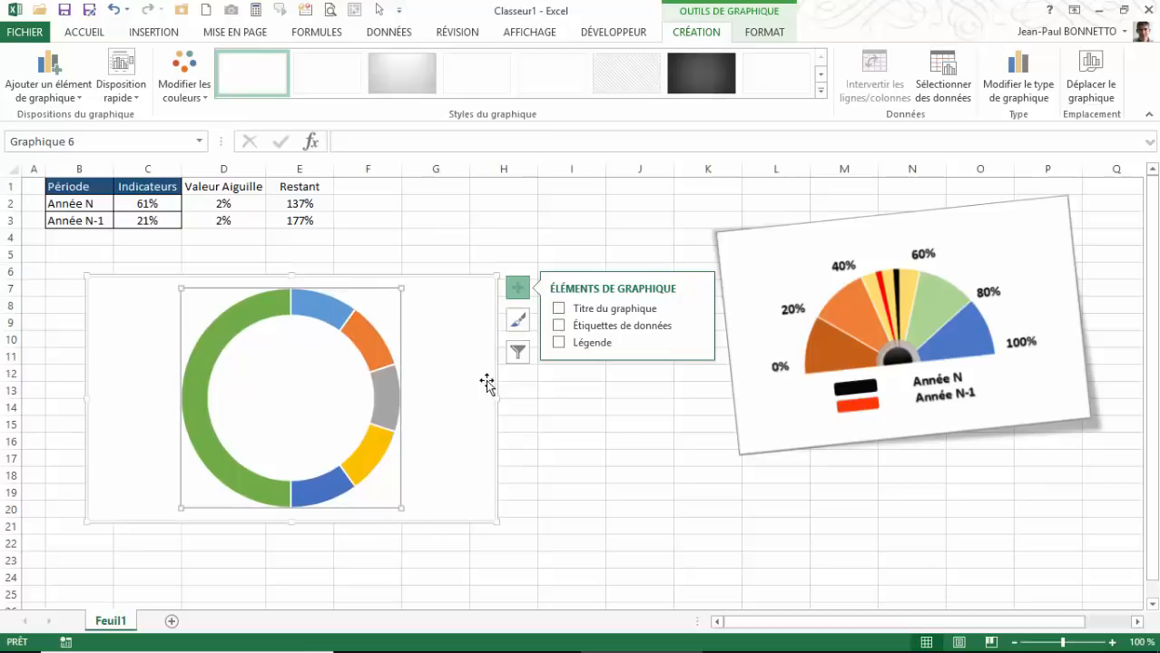
pyautogui.moveTo(500, 399); pyautogui.dragTo(337, 398)
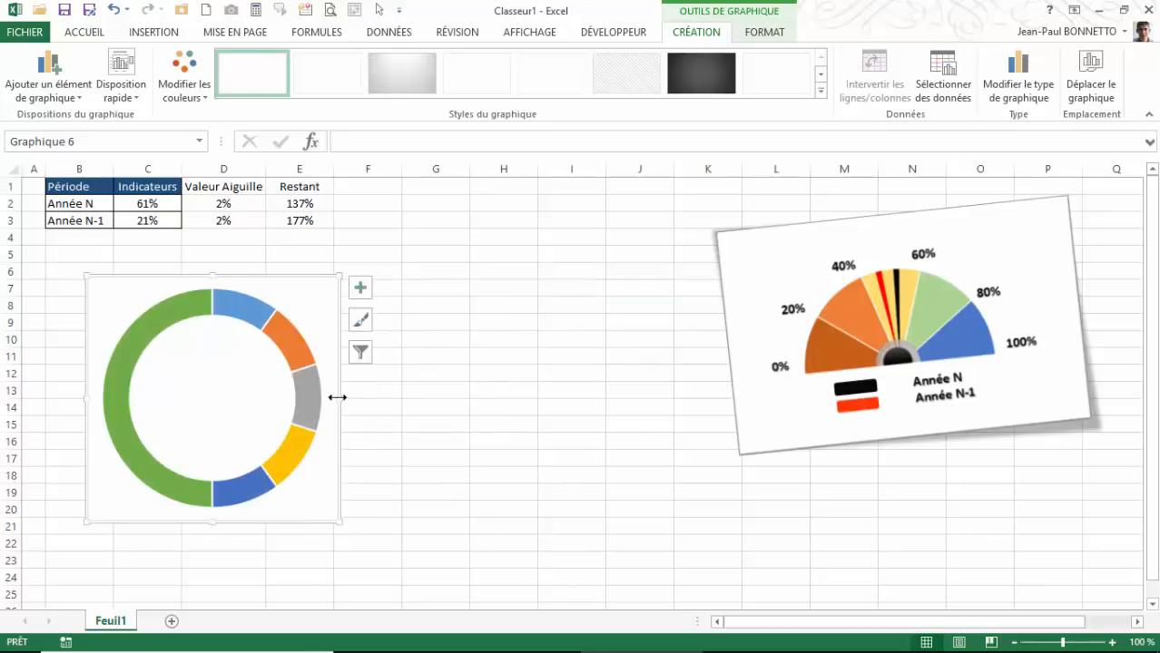
pyautogui.click(304, 332)
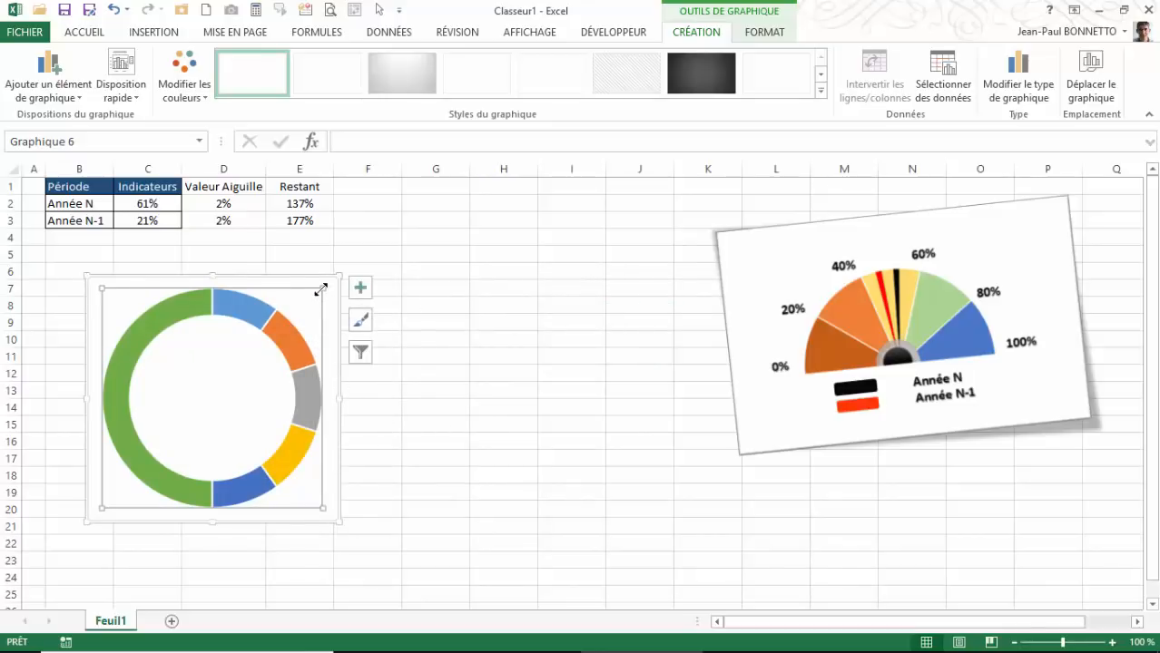
pyautogui.moveTo(323, 289); pyautogui.dragTo(330, 280)
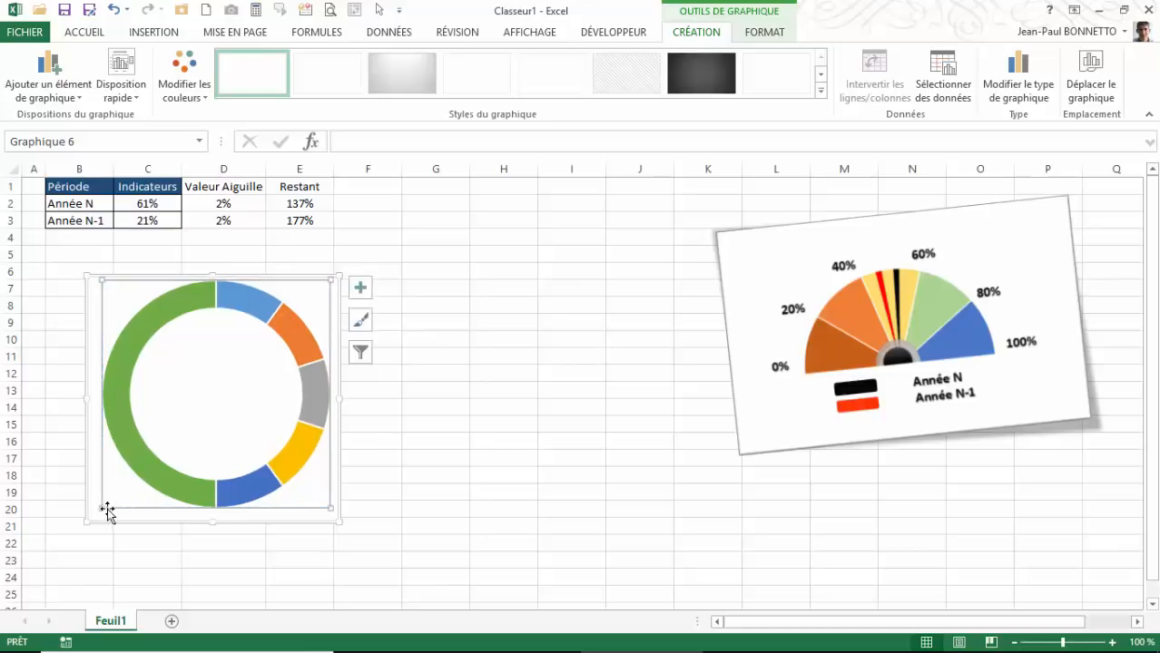
pyautogui.moveTo(102, 508); pyautogui.dragTo(88, 522)
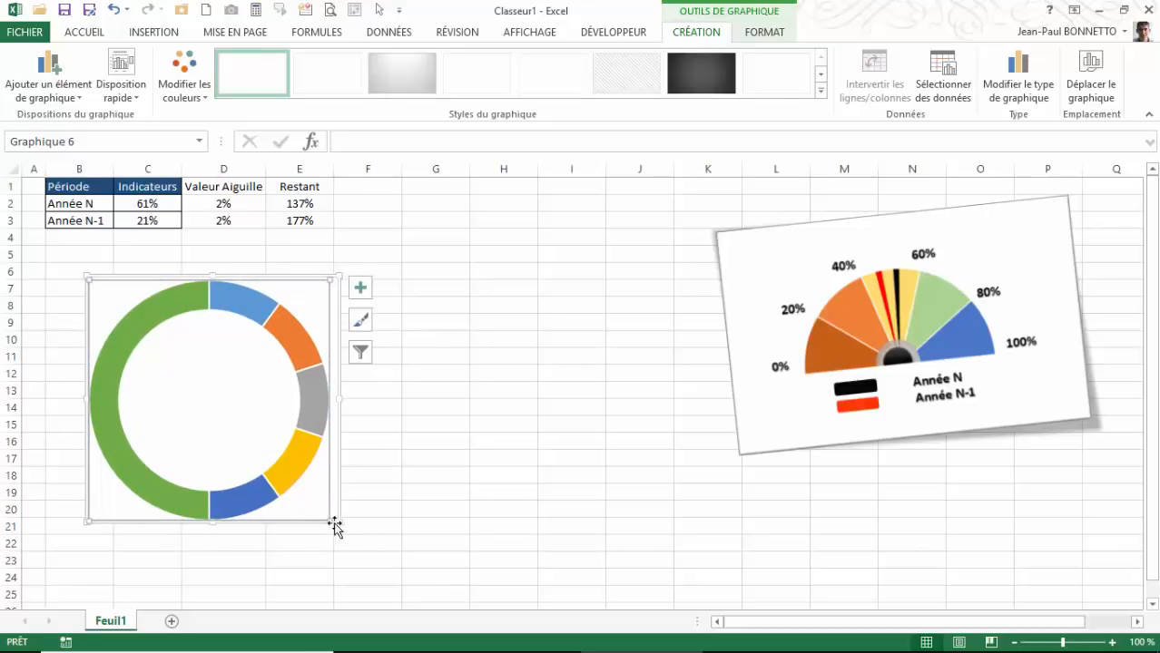
pyautogui.moveTo(330, 280); pyautogui.dragTo(335, 274)
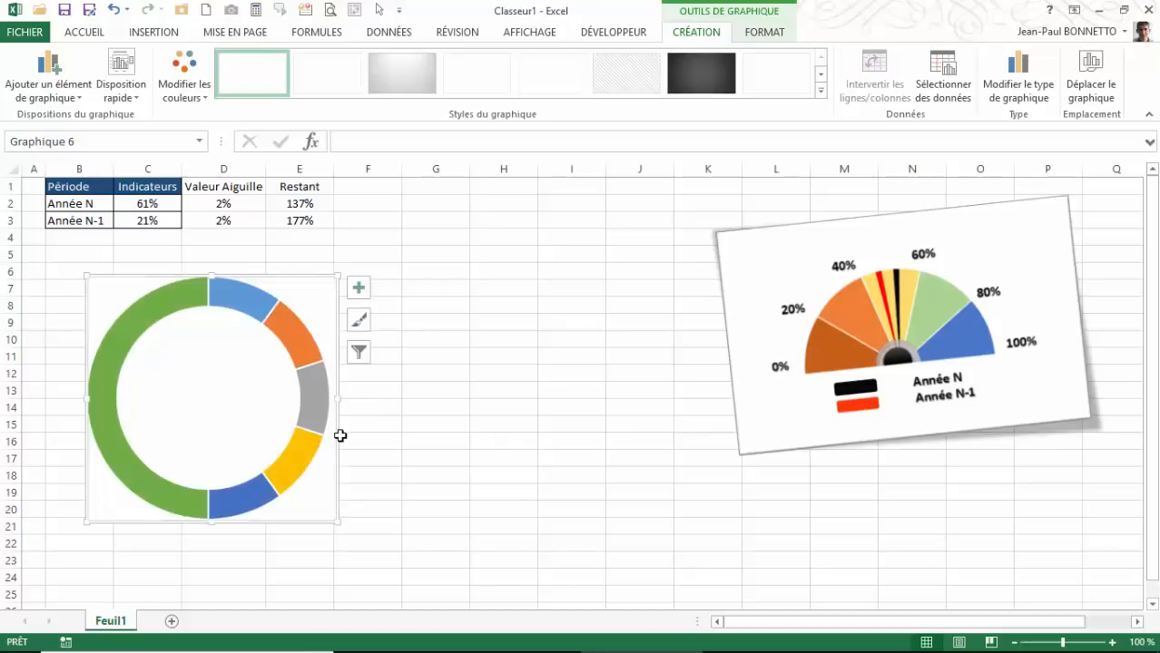
# Center the ring within the chart frame and make the whole chart slightly smaller
pyautogui.click(317, 413)
pyautogui.click(323, 512)
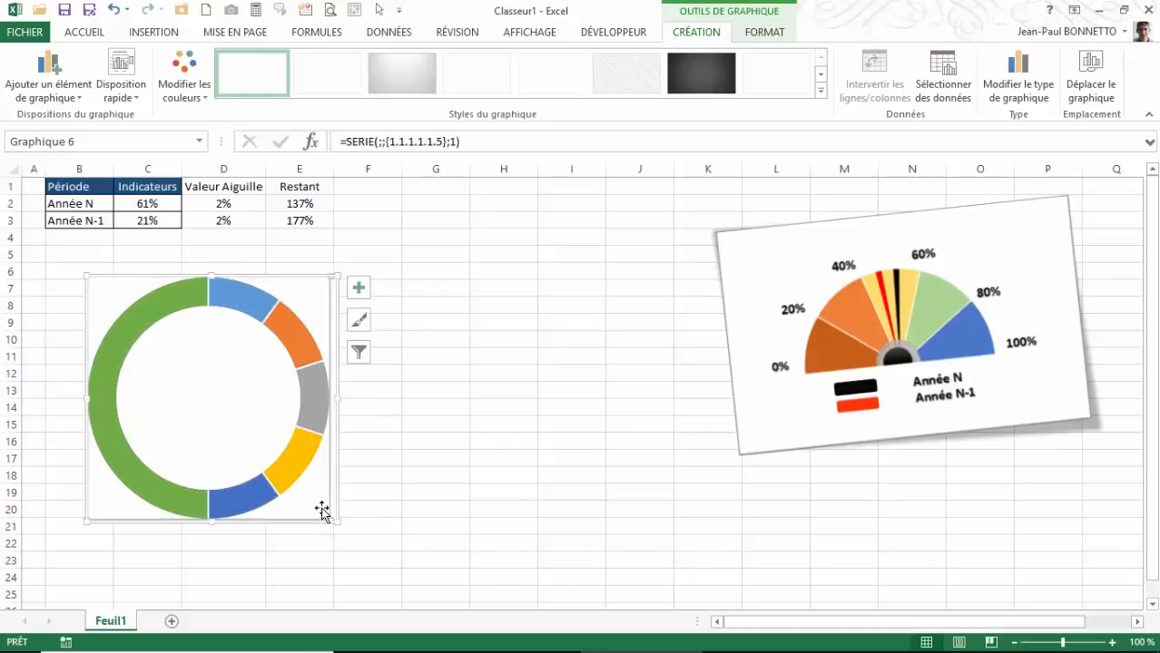
pyautogui.moveTo(323, 508); pyautogui.dragTo(328, 507)
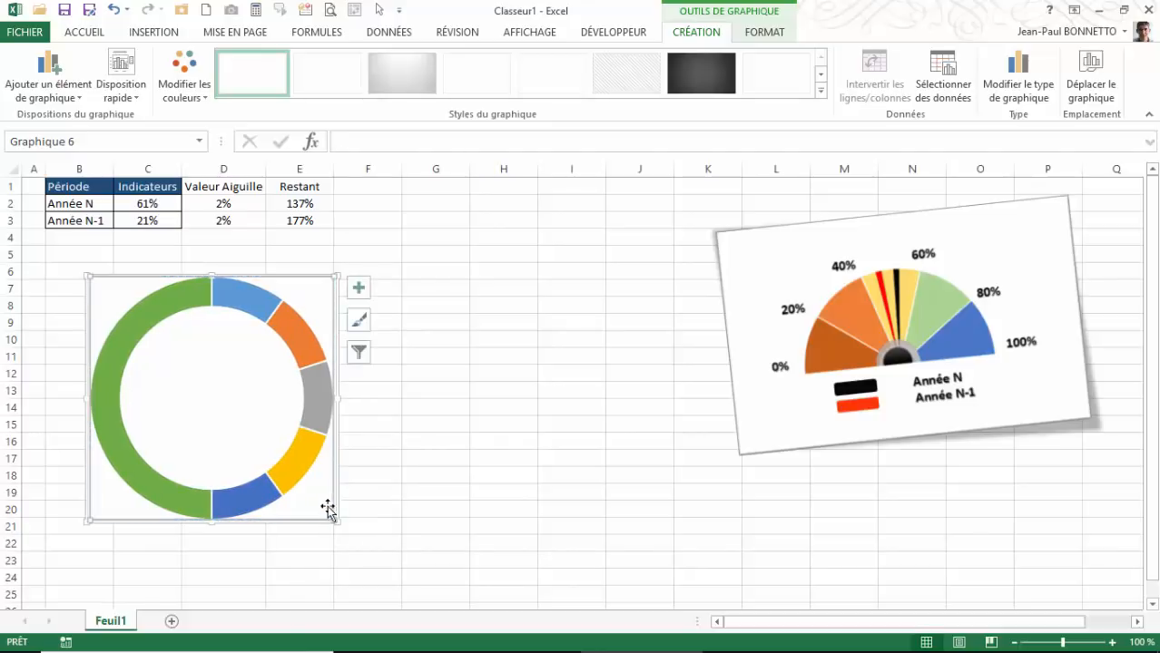
pyautogui.click(424, 442)
pyautogui.click(285, 282)
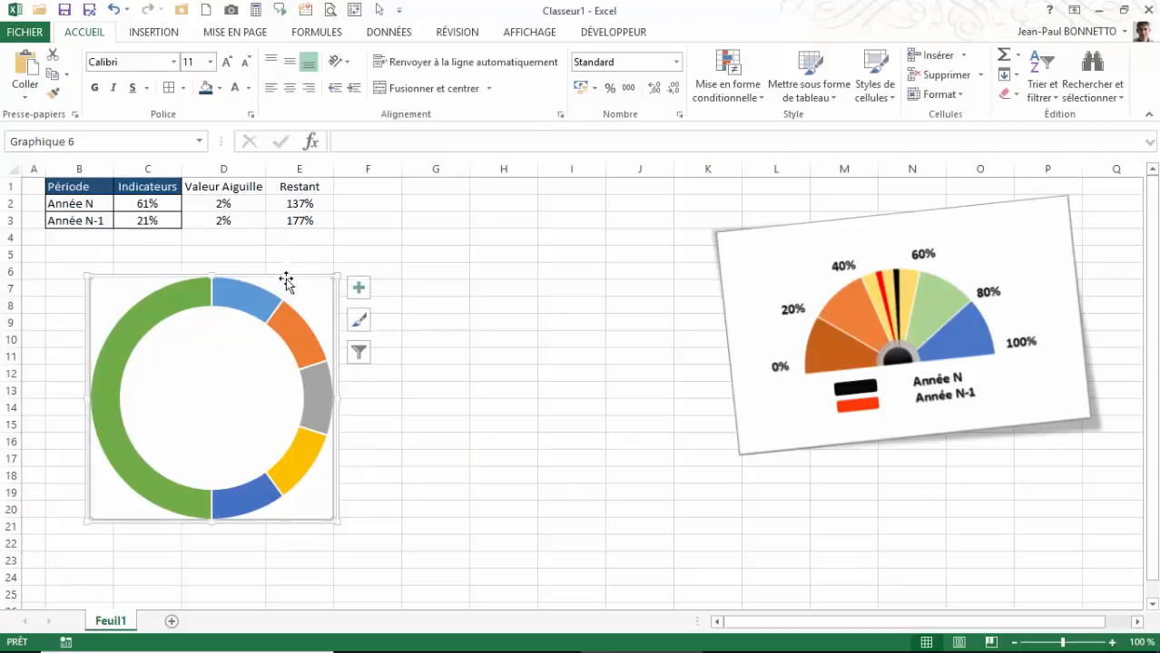
pyautogui.moveTo(291, 273); pyautogui.dragTo(313, 288)
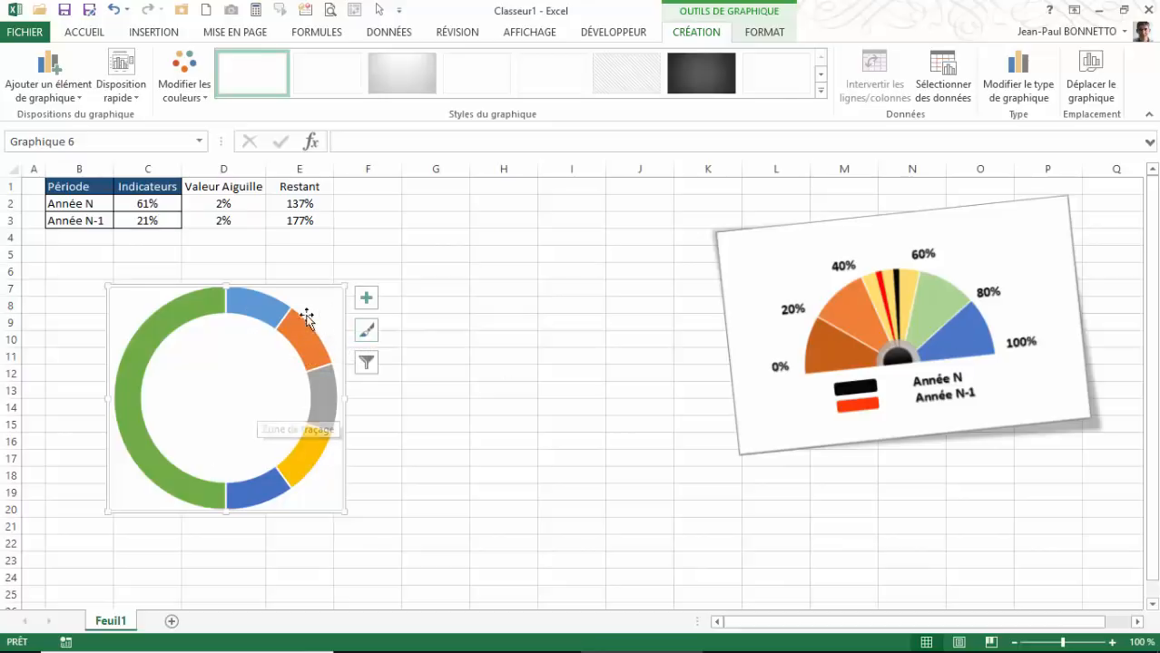
# Set the large green half-ring segment to no fill and no outline
pyautogui.click(175, 313)
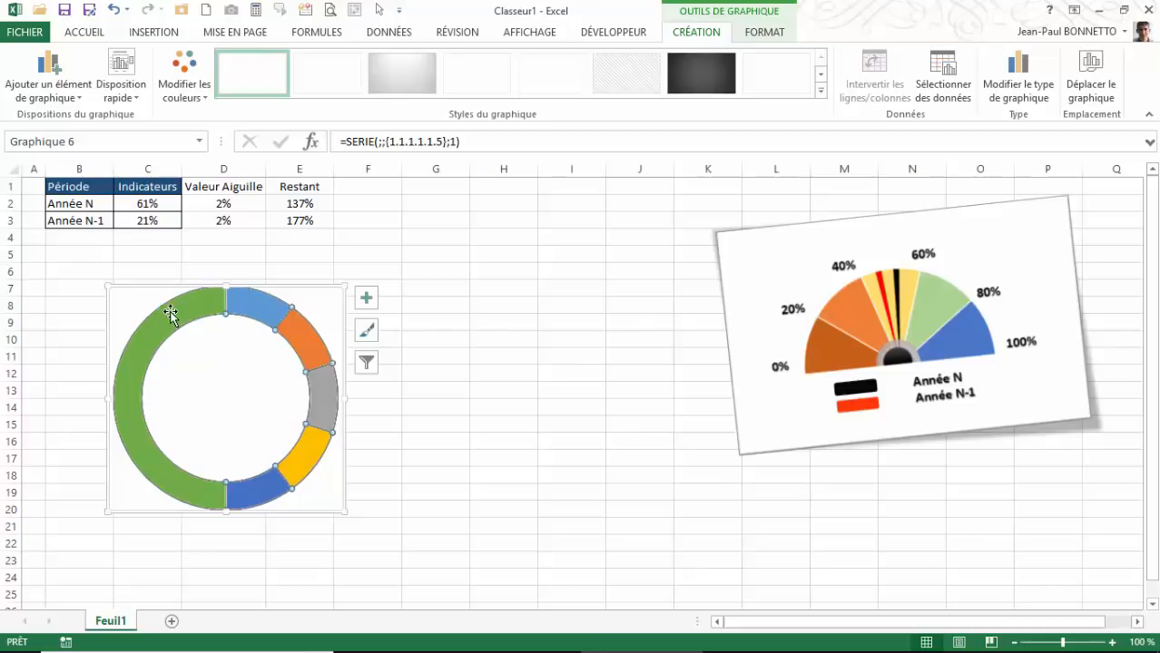
pyautogui.click(169, 314)
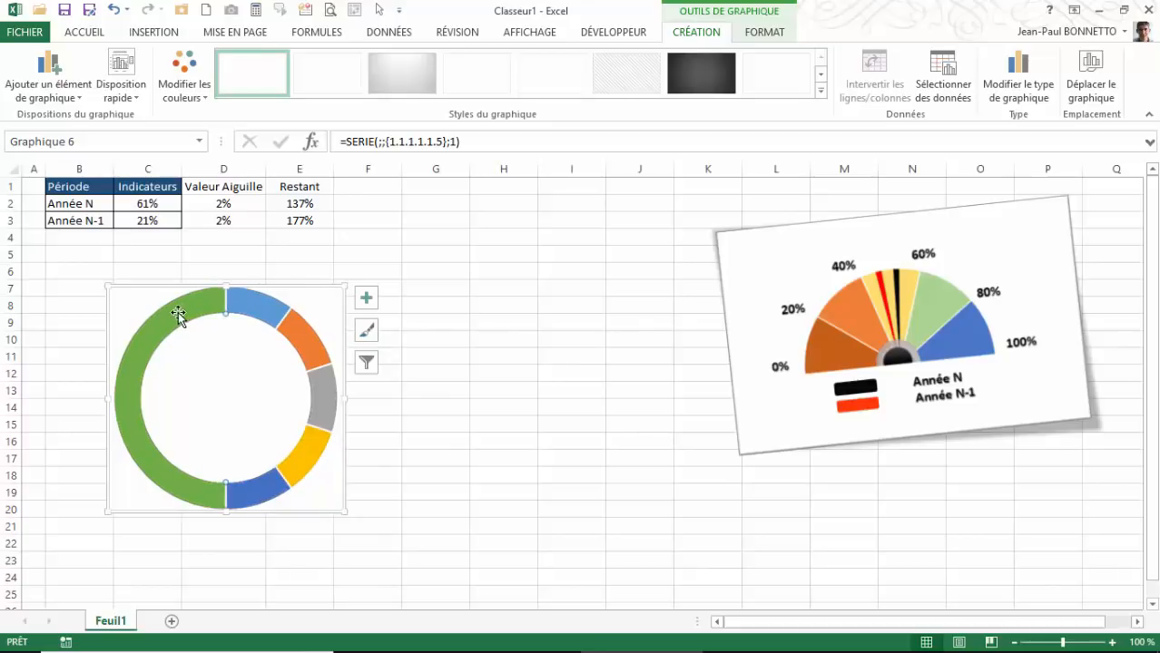
pyautogui.click(765, 33)
pyautogui.click(536, 55)
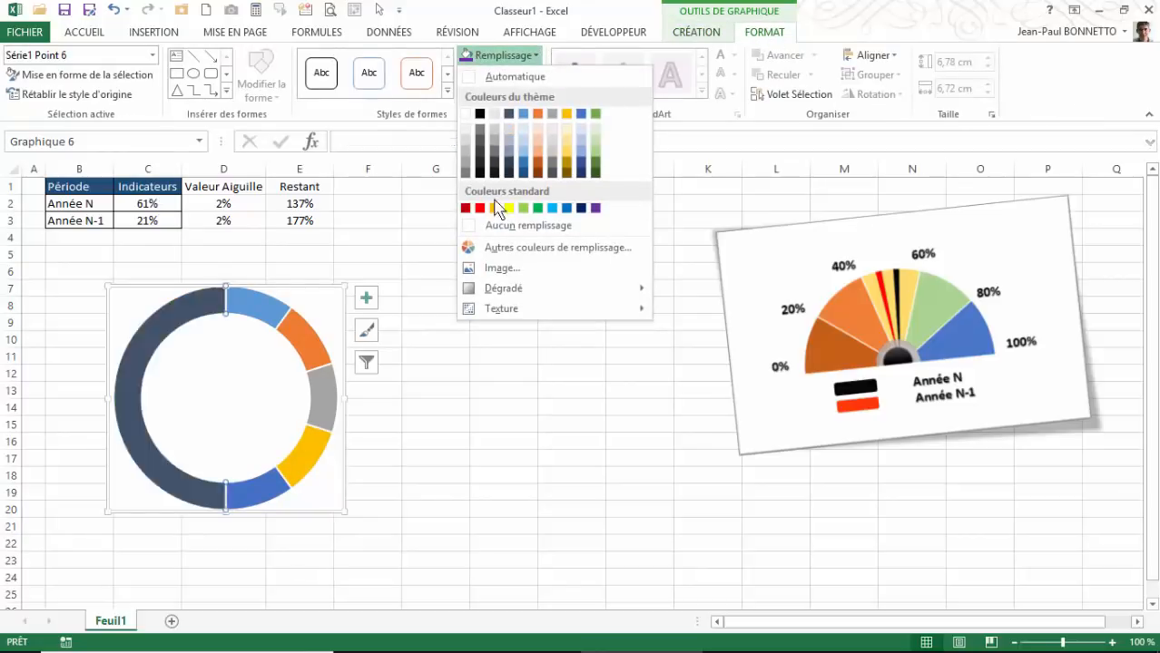
pyautogui.click(514, 226)
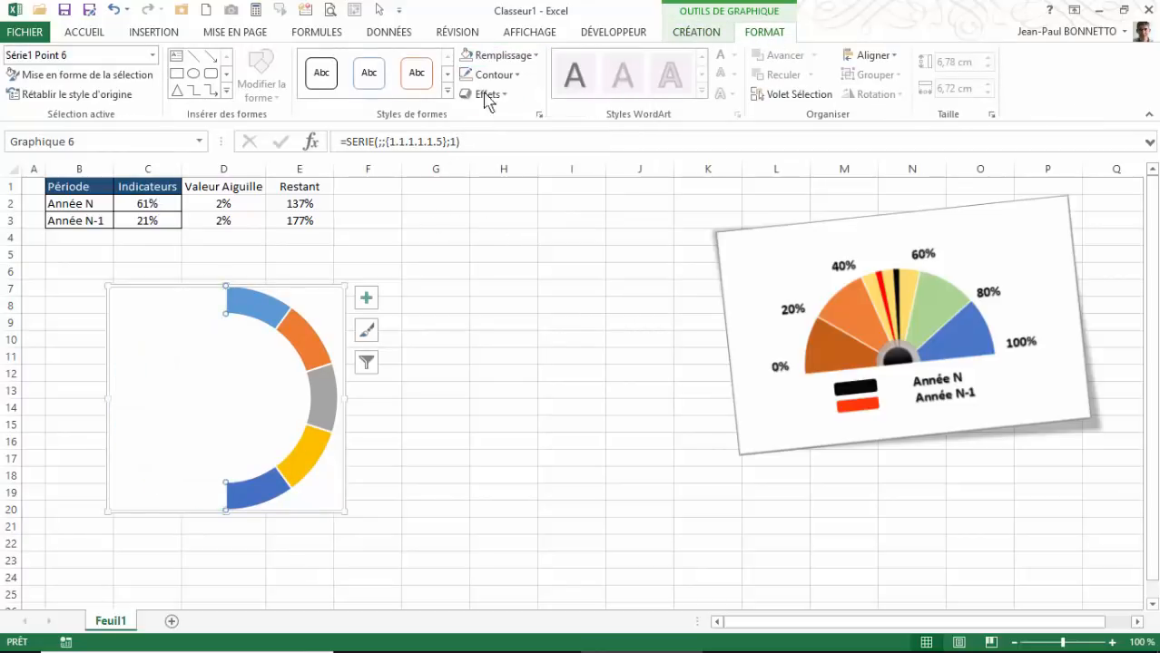
pyautogui.click(518, 75)
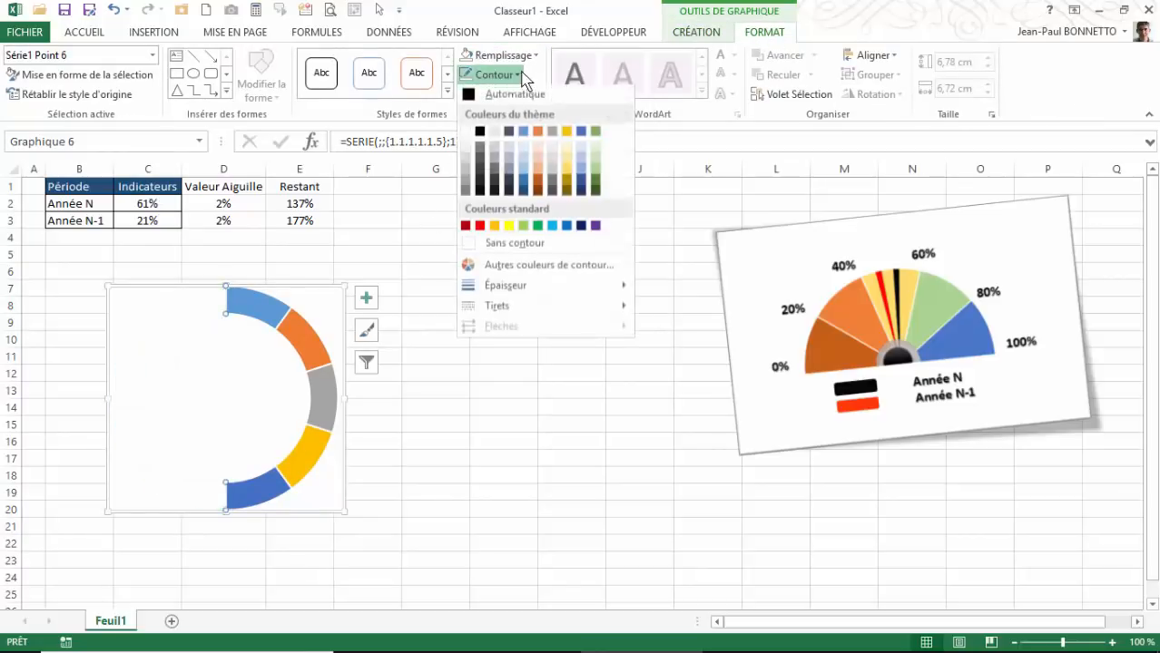
pyautogui.click(501, 244)
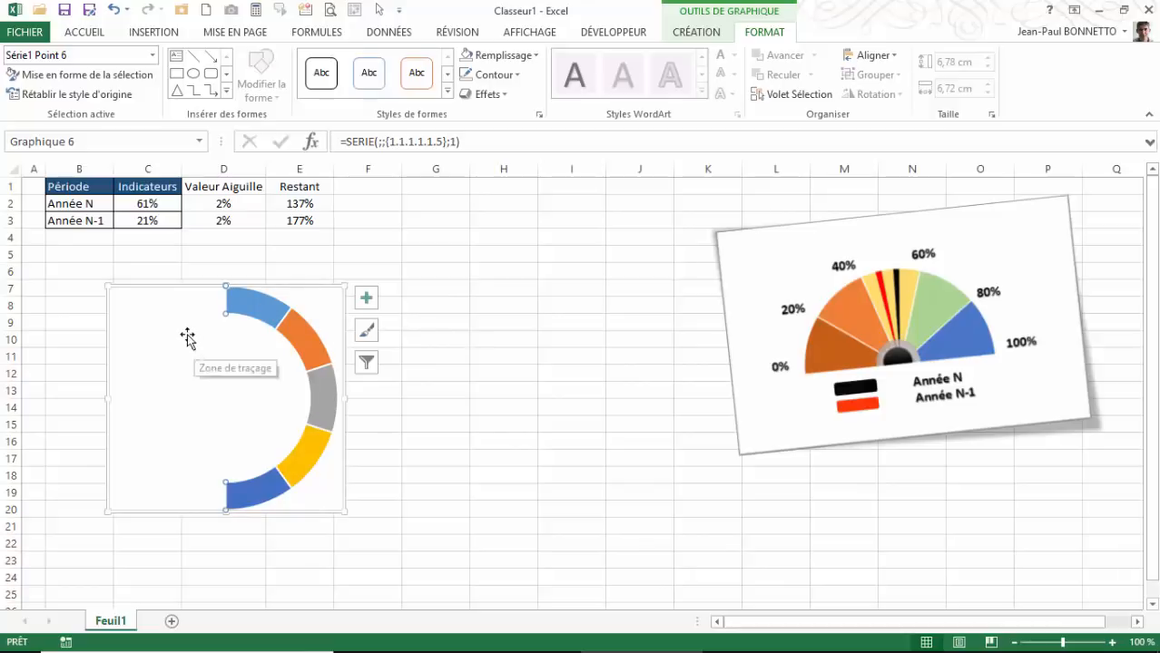
# Set the angle of the first doughnut slice to 270° so the five colored segments form an upper arch
pyautogui.rightClick(203, 310)
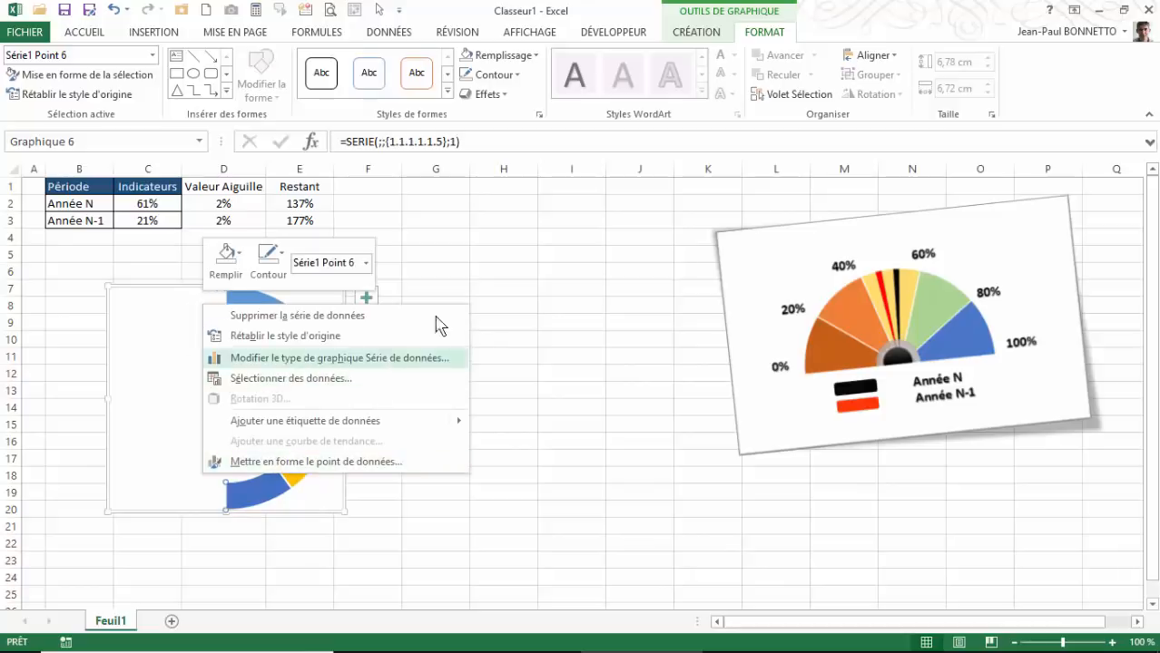
pyautogui.click(424, 293)
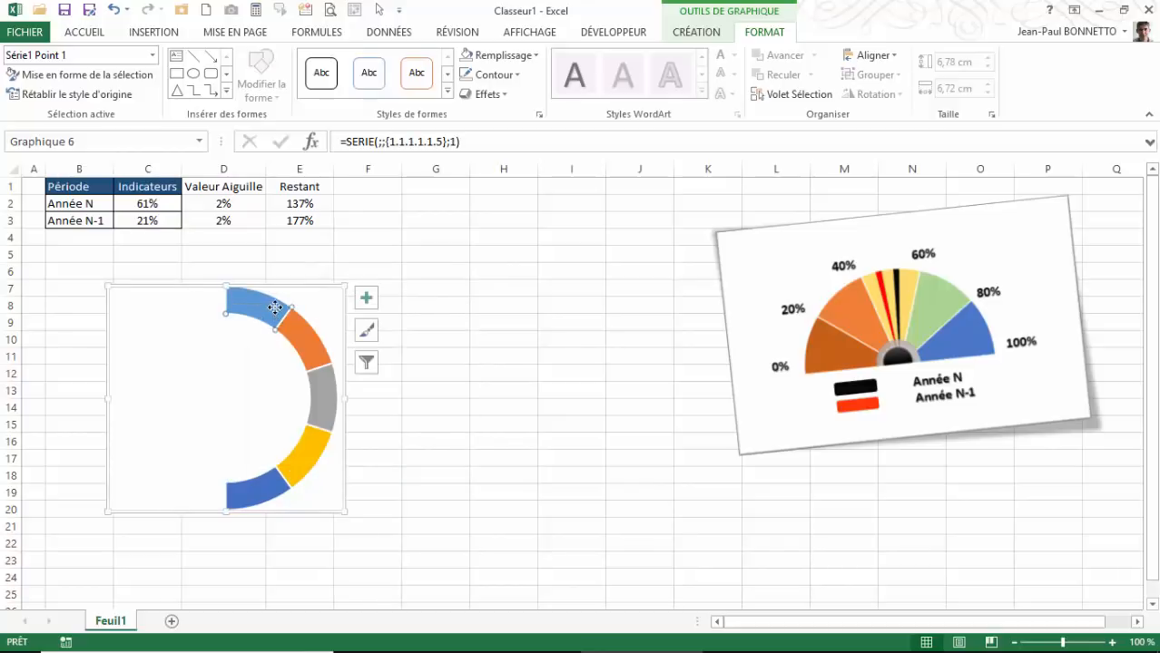
pyautogui.rightClick(275, 312)
pyautogui.click(379, 474)
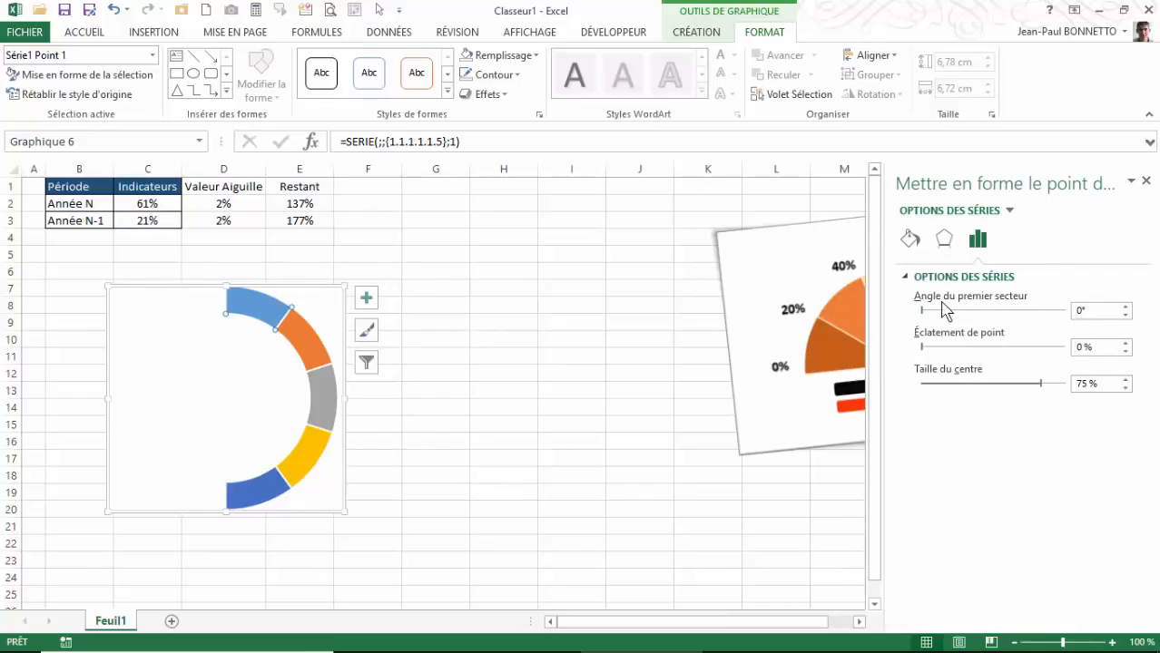
pyautogui.doubleClick(1100, 310)
pyautogui.press('Return')
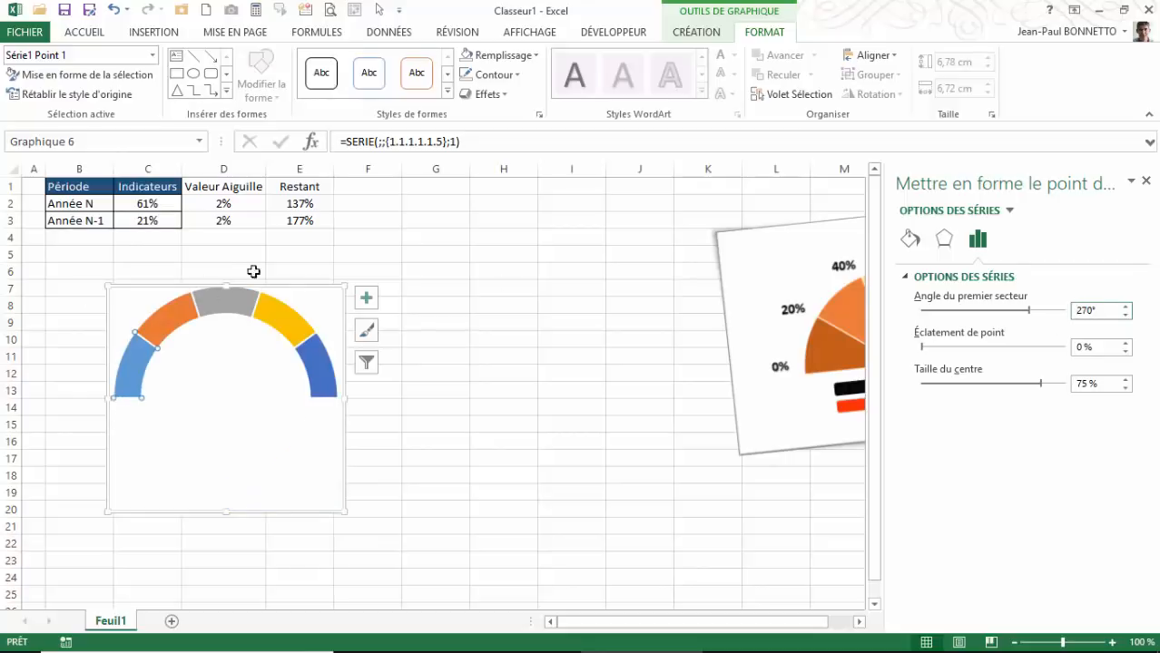
# Remove the chart area's fill and outline, and shift the chart slightly upward
pyautogui.moveTo(325, 394)
pyautogui.click(303, 290)
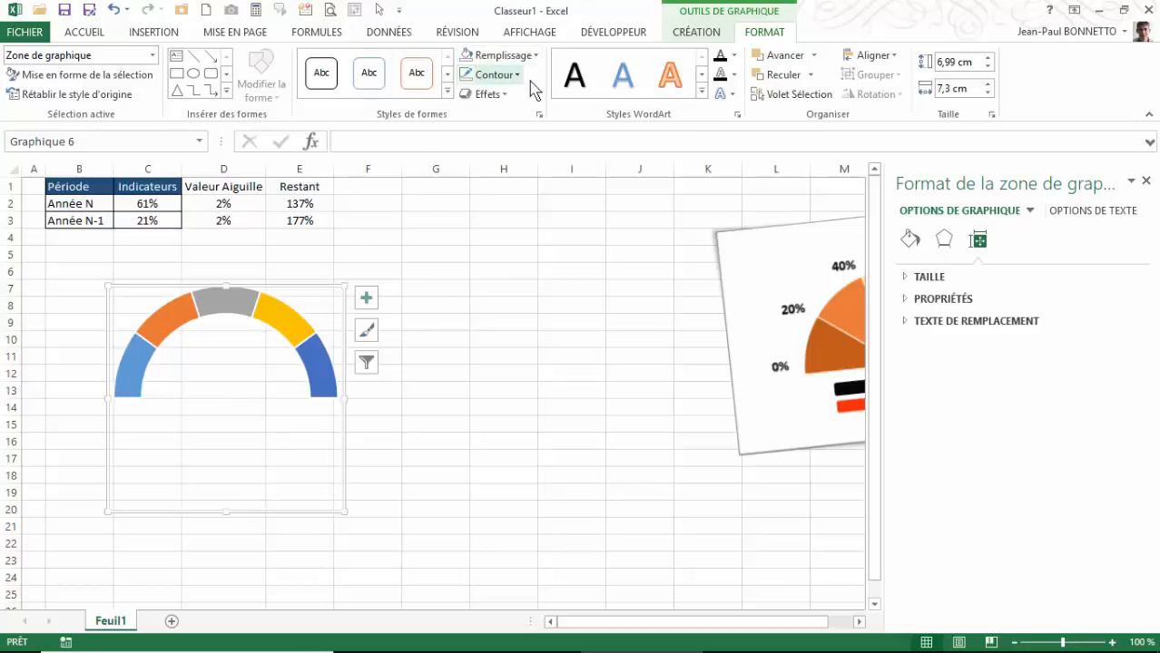
pyautogui.click(416, 290)
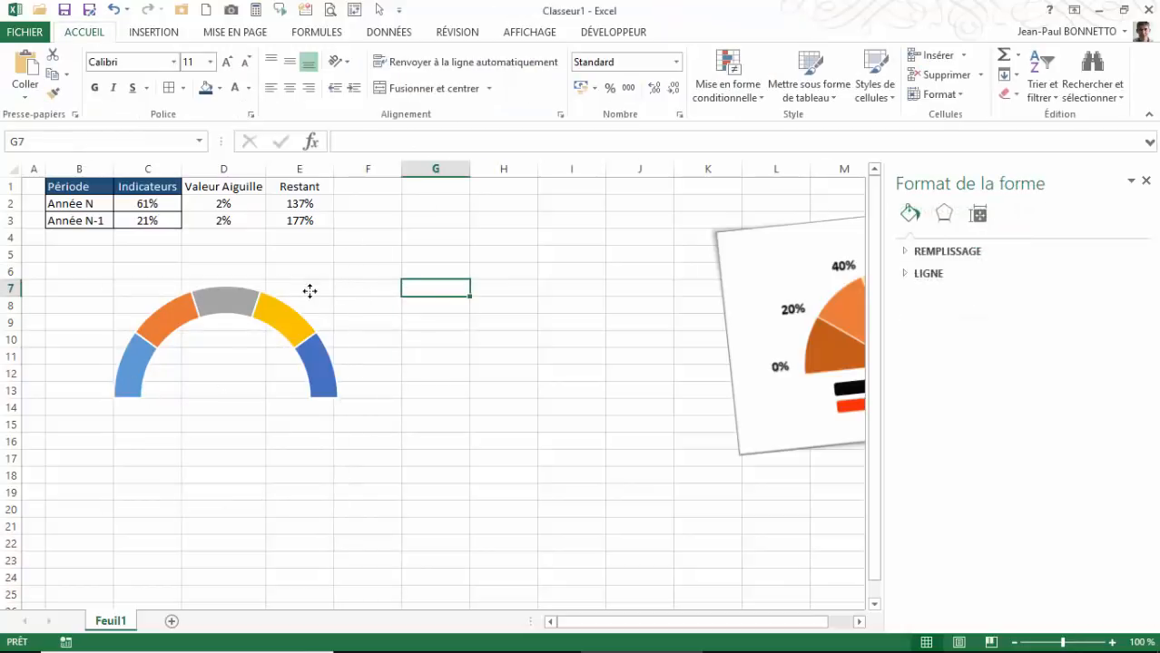
pyautogui.click(308, 289)
pyautogui.click(306, 278)
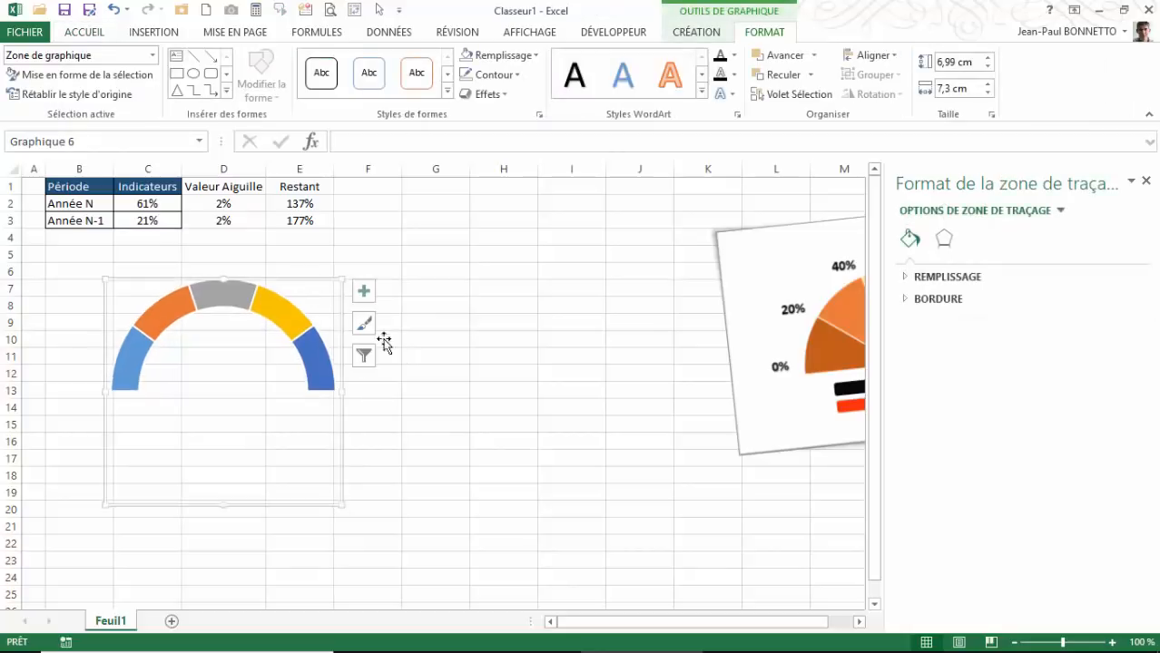
# Fill the first segment of the dial arch with dark orange from the theme colors
pyautogui.click(130, 375)
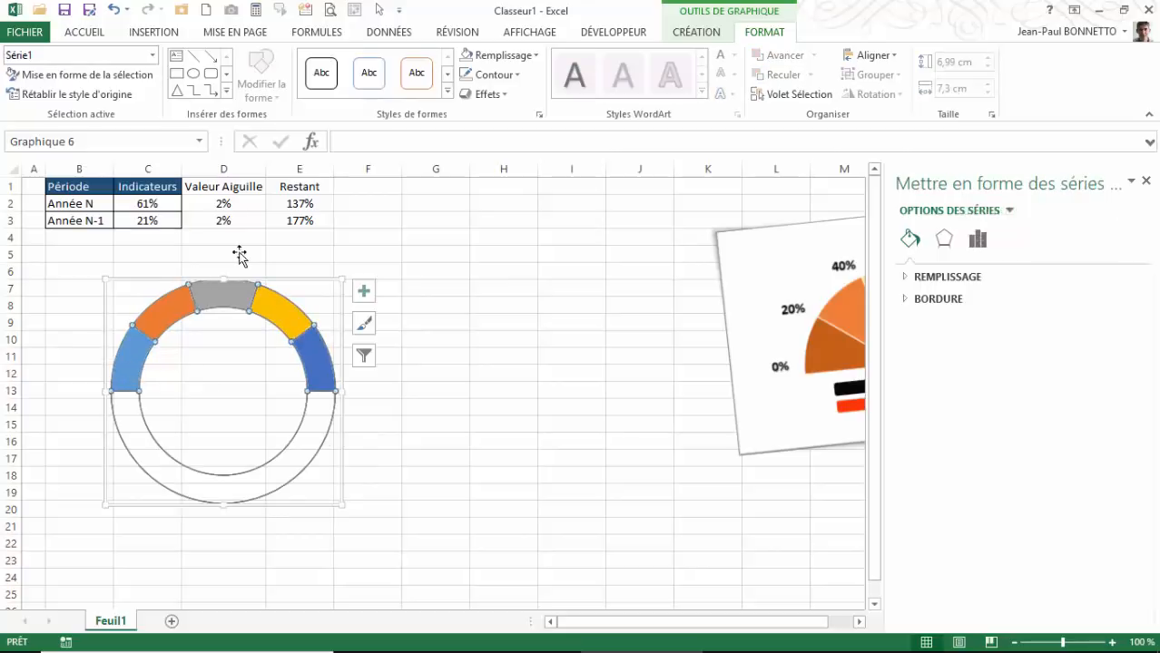
pyautogui.click(134, 363)
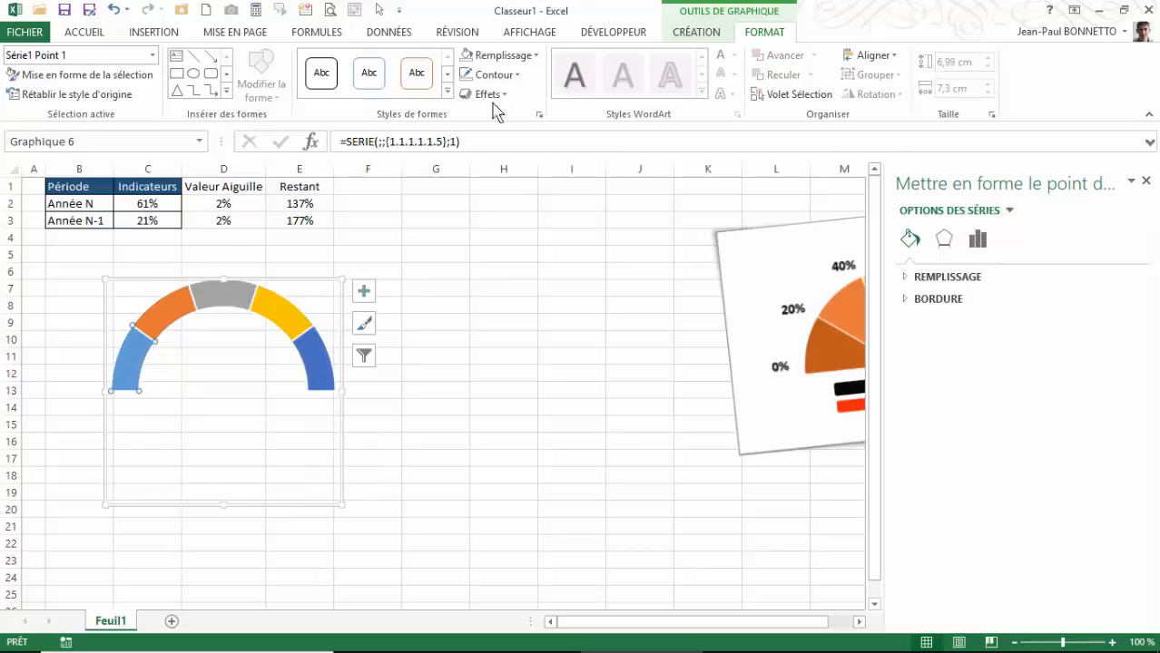
pyautogui.click(537, 58)
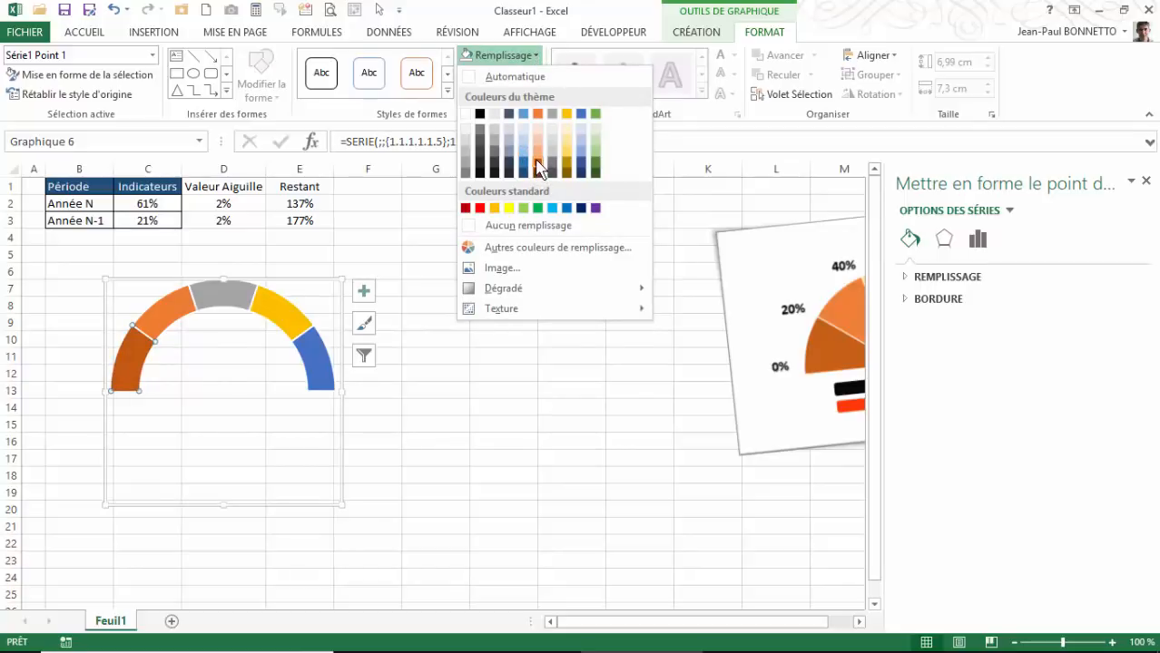
pyautogui.click(537, 166)
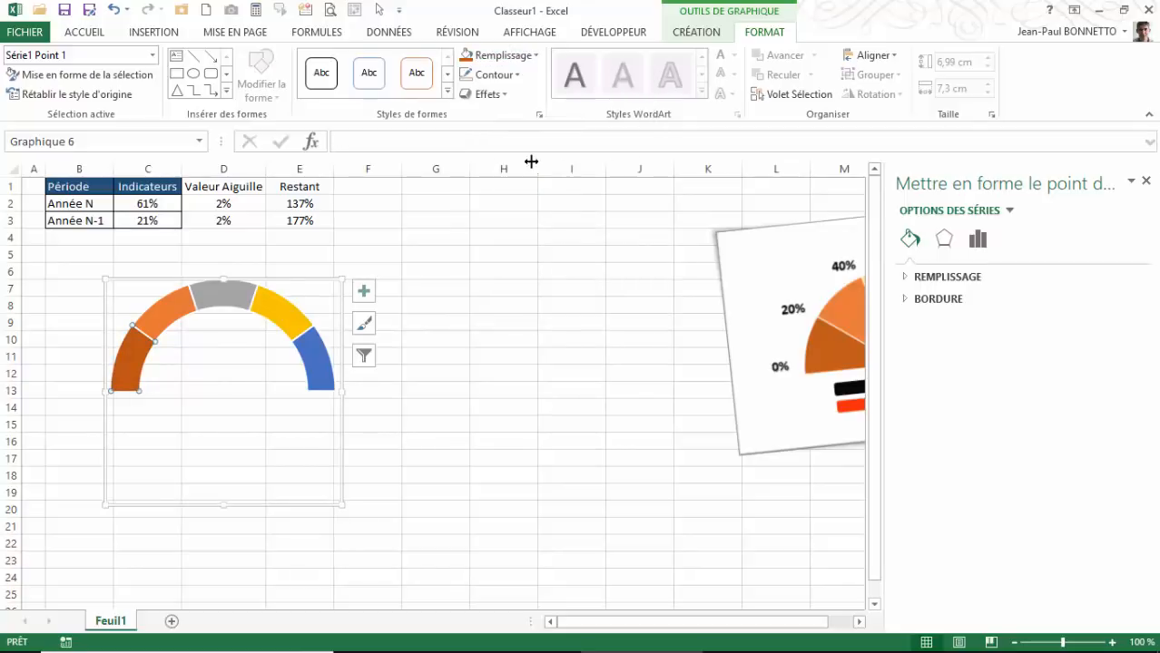
# Fill the gray middle segment of the arch with light gold from the theme colors
pyautogui.click(167, 307)
pyautogui.click(226, 290)
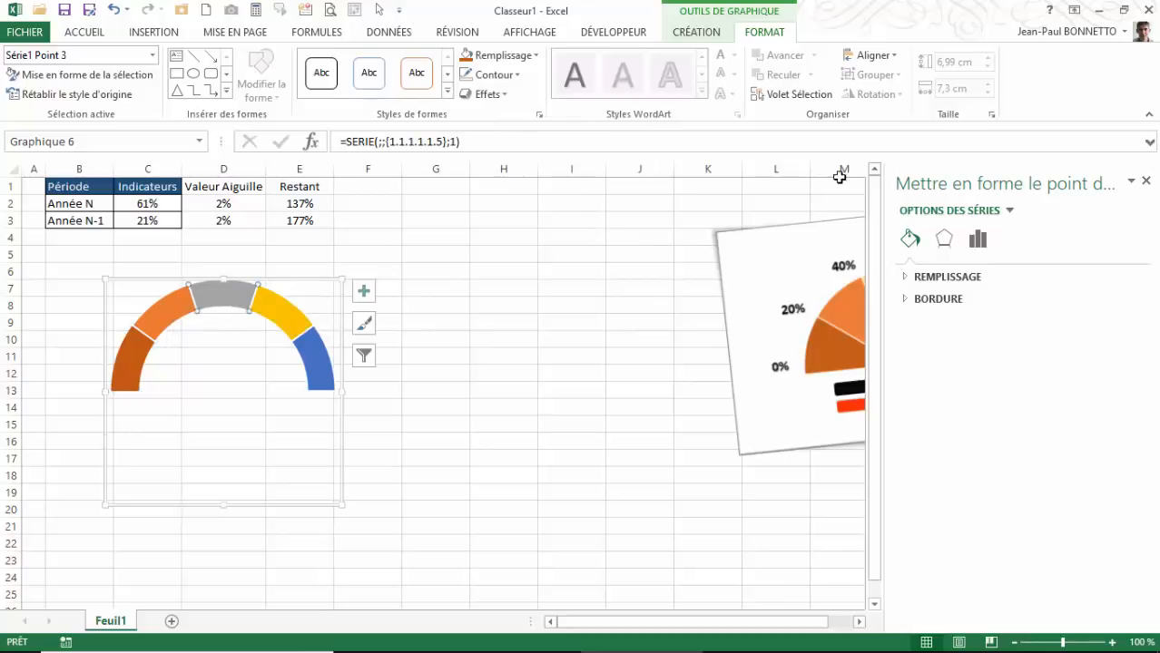
pyautogui.click(1146, 181)
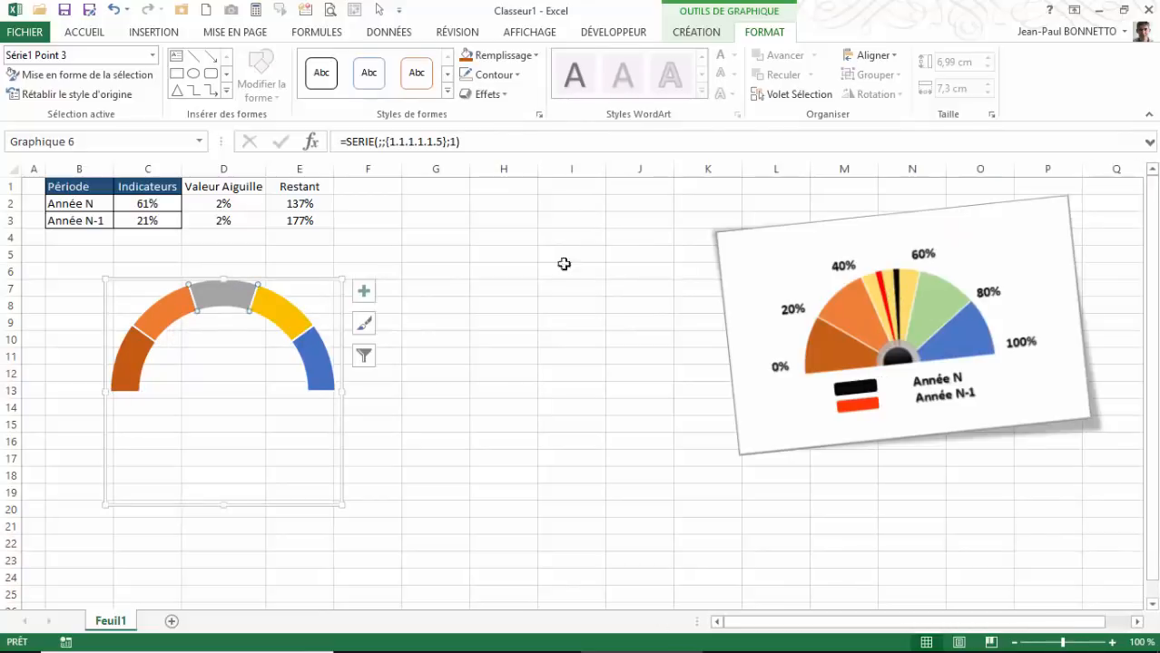
pyautogui.click(534, 55)
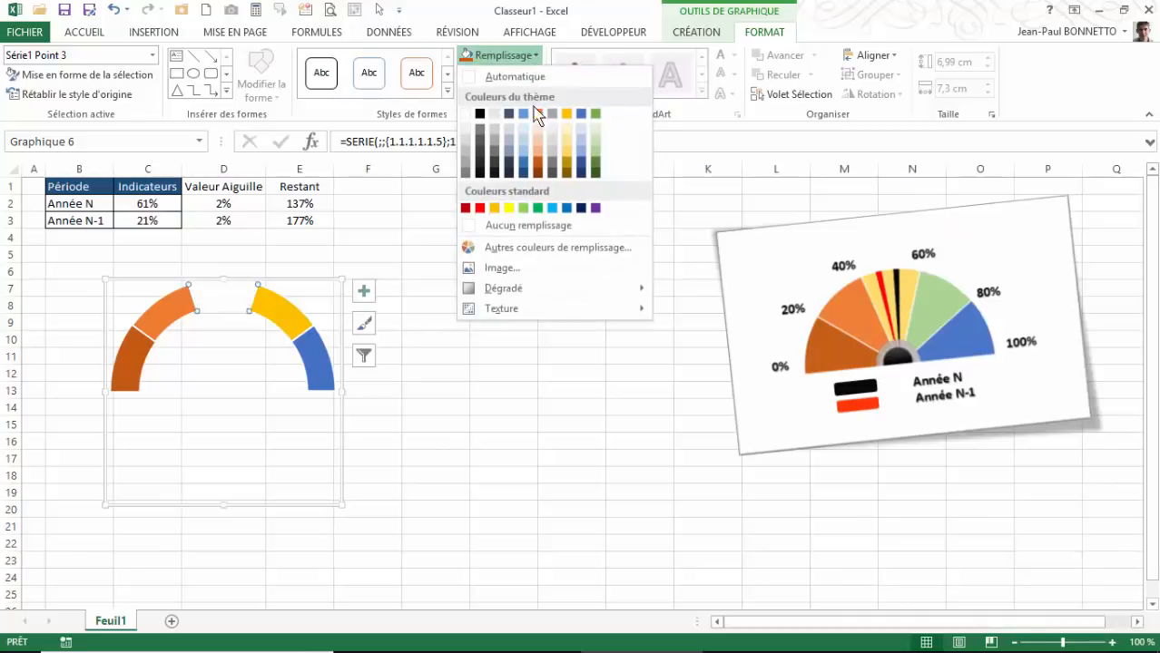
pyautogui.click(566, 162)
# Fill the fourth segment of the arch with light green from the theme colors and deselect the chart
pyautogui.click(283, 320)
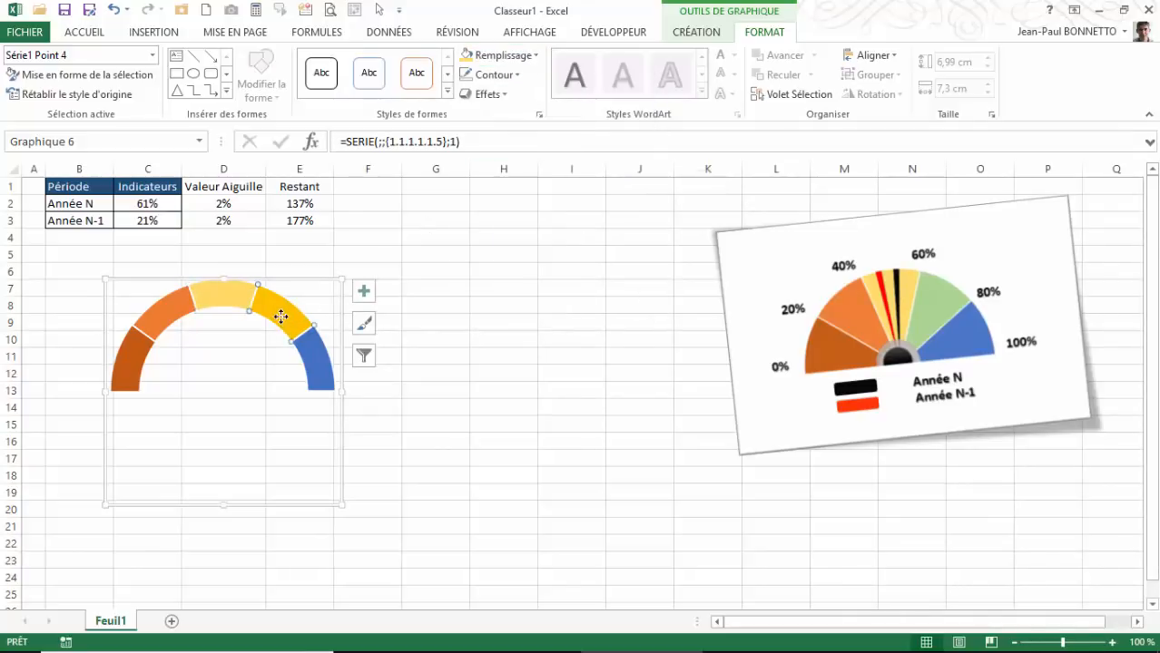
pyautogui.click(536, 54)
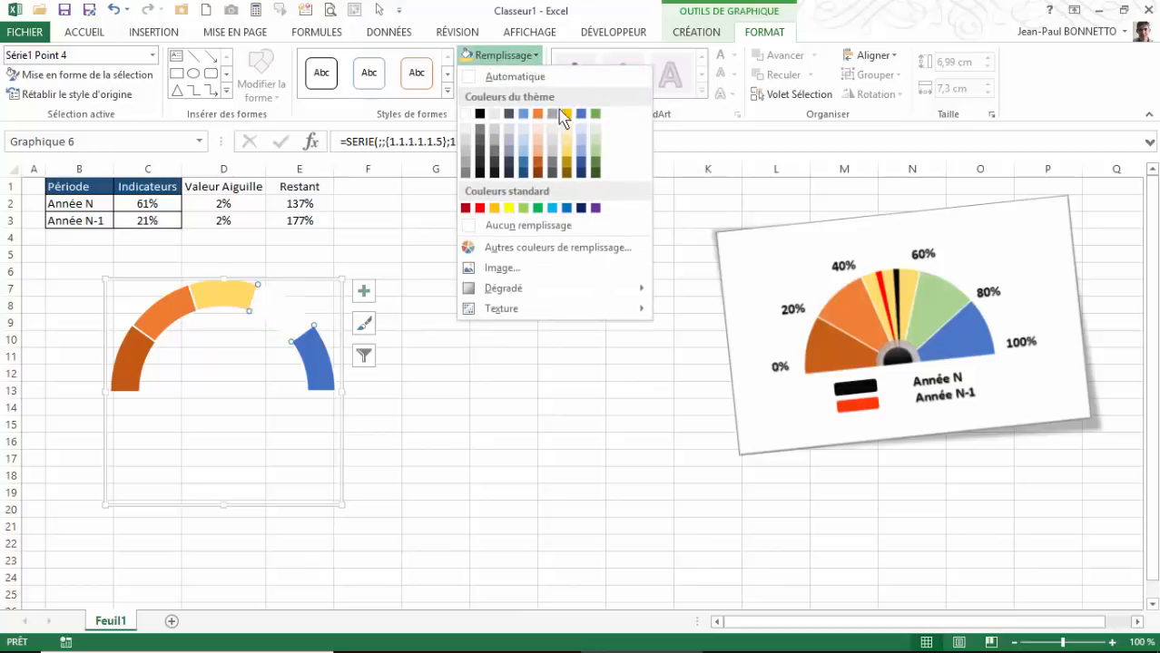
pyautogui.click(596, 164)
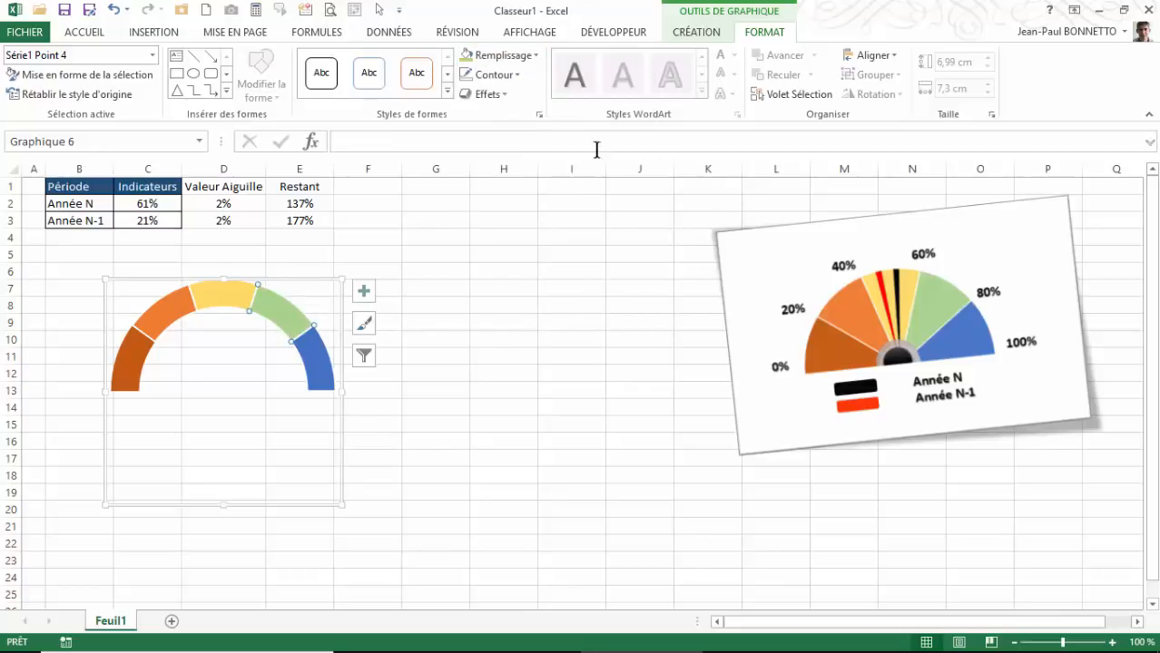
pyautogui.click(541, 366)
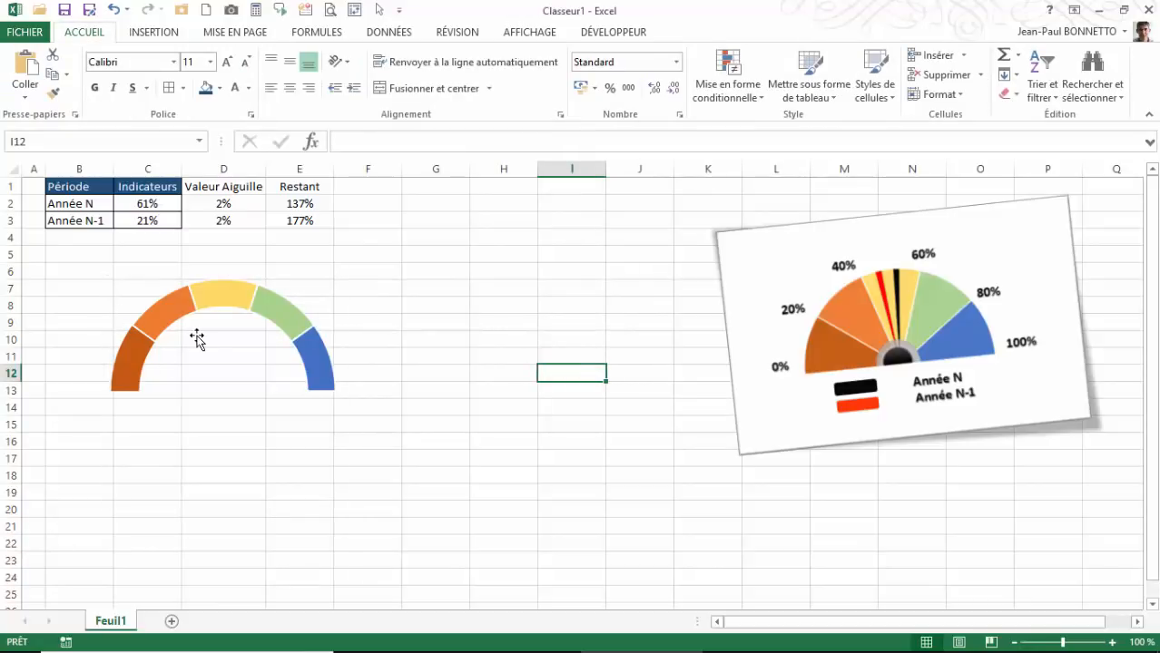
# Reduce the doughnut series' center size to 9% so the segments nearly meet in the middle
pyautogui.click(258, 299)
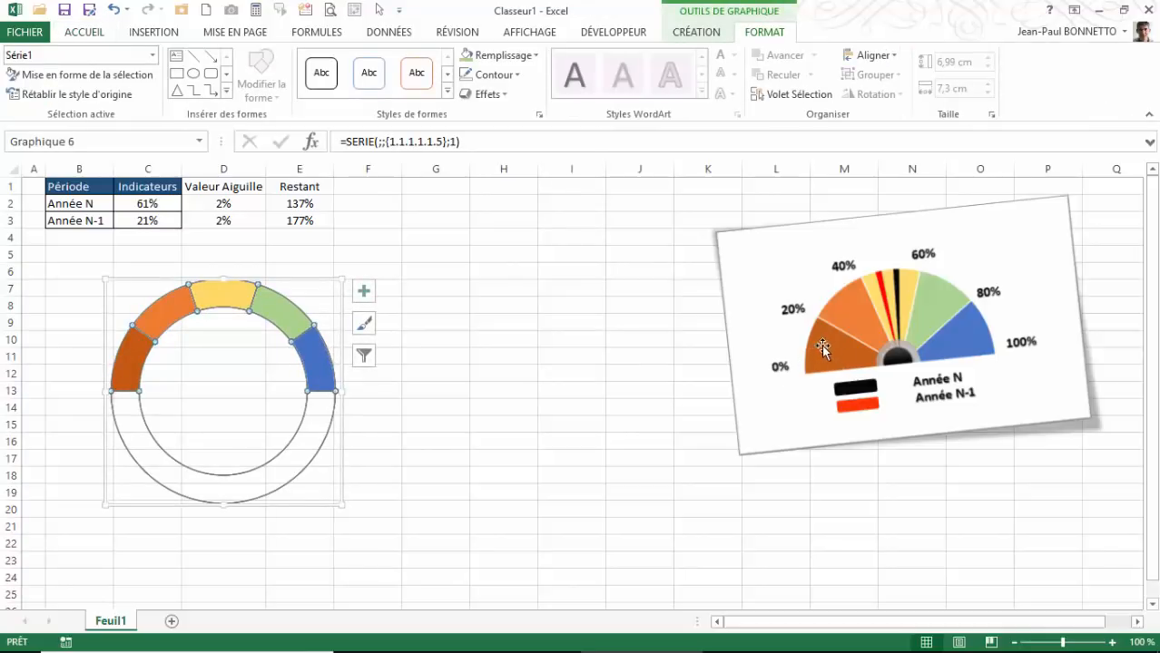
pyautogui.rightClick(312, 344)
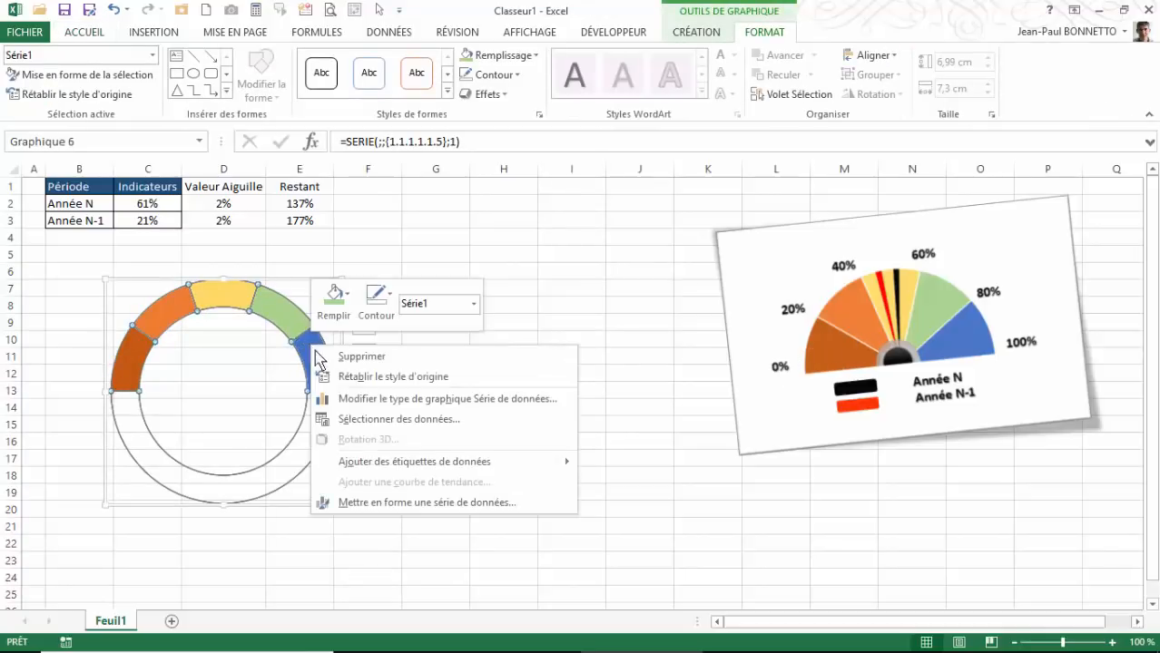
pyautogui.click(392, 503)
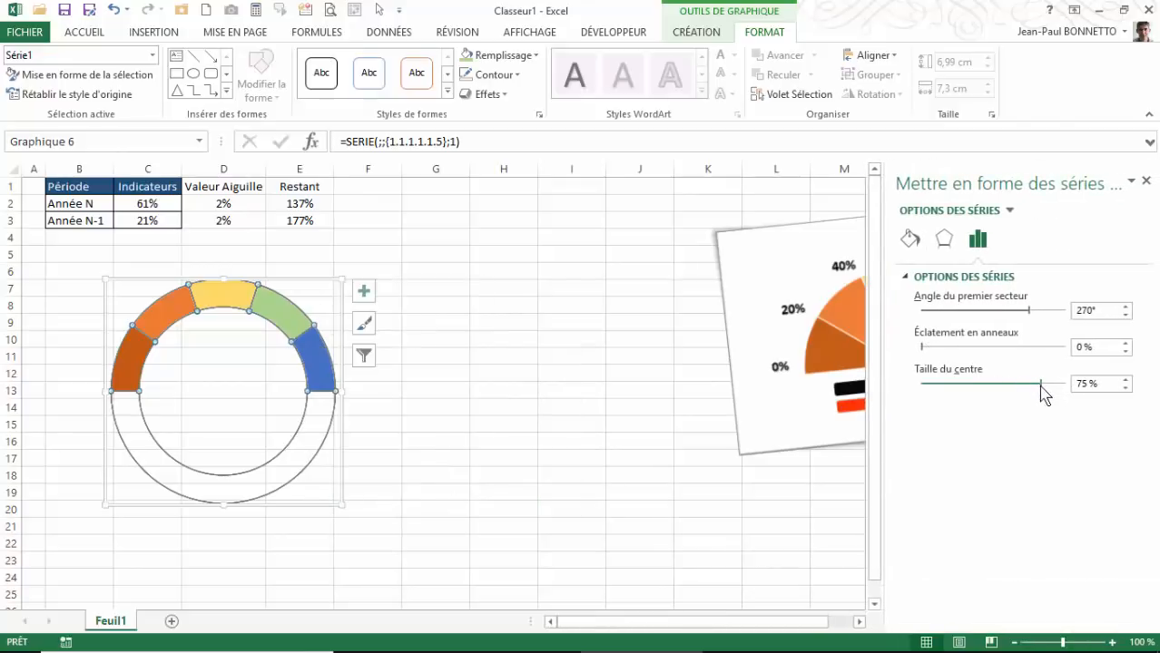
pyautogui.moveTo(1041, 392); pyautogui.dragTo(946, 399)
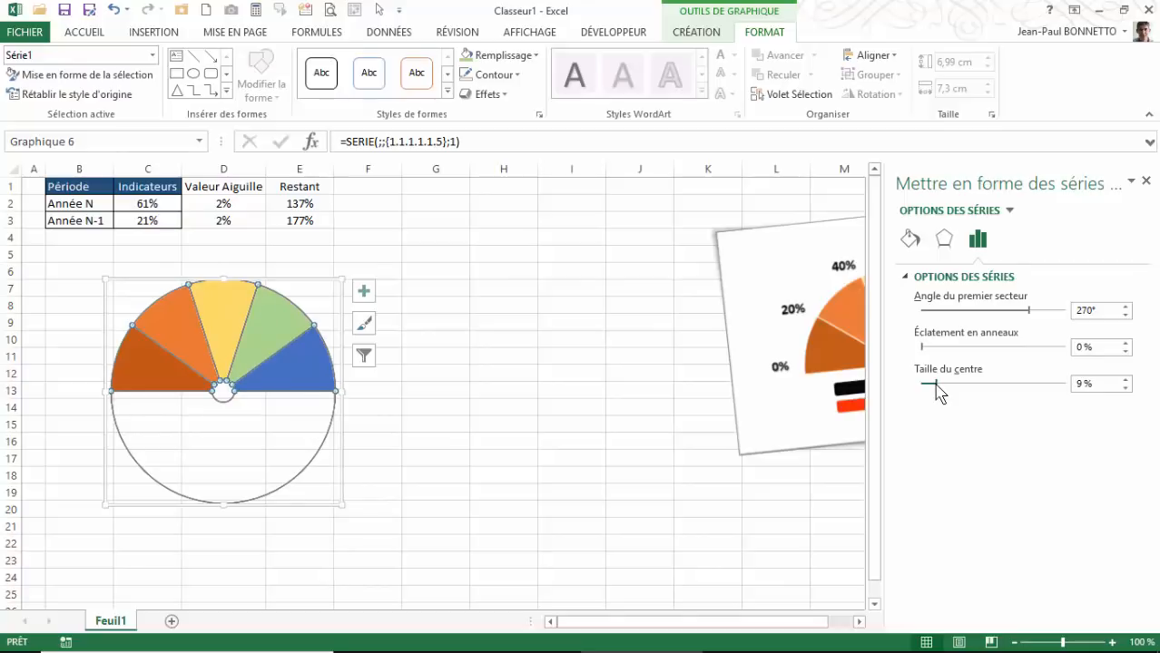
pyautogui.click(445, 406)
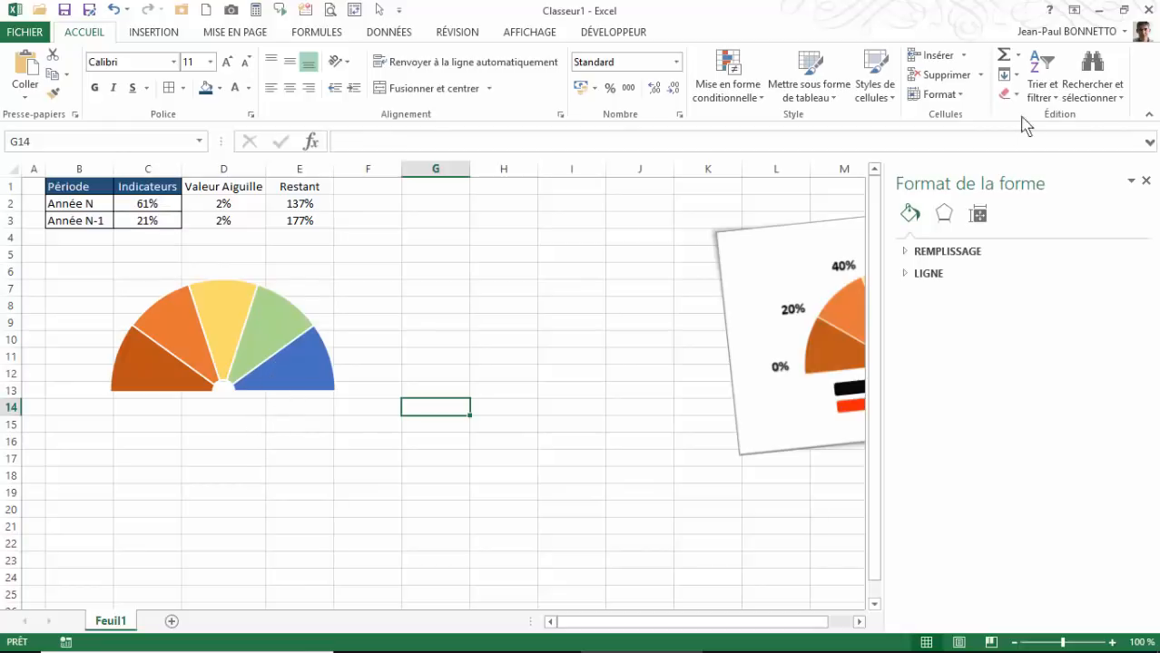
pyautogui.click(1146, 181)
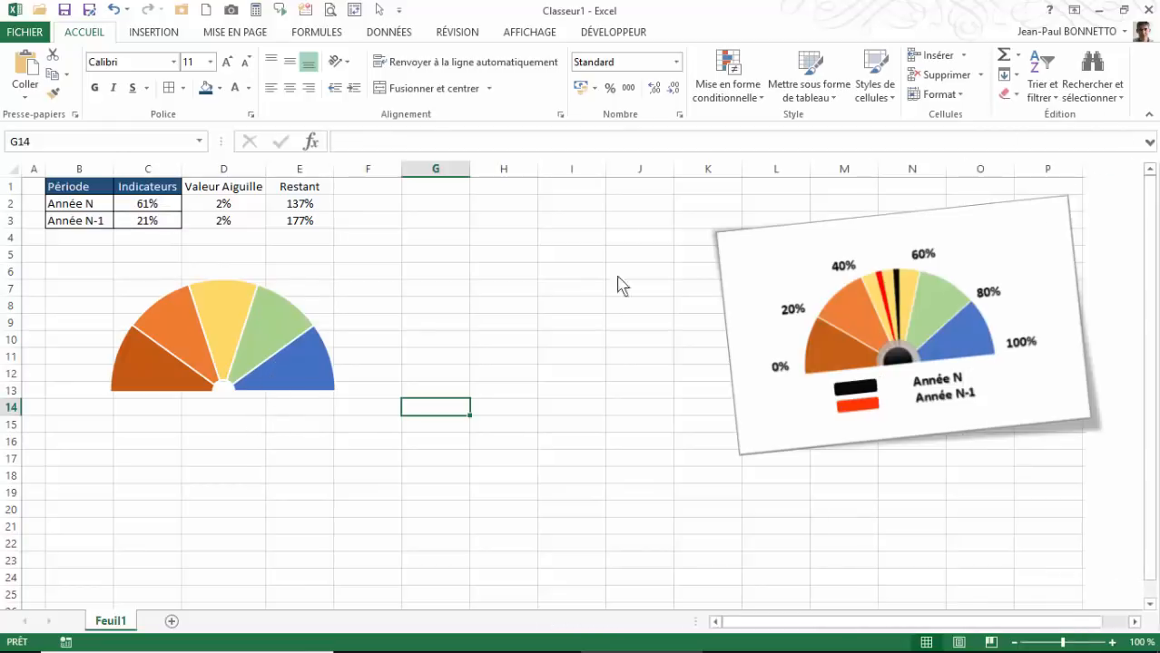
# Shift the chart slightly down and right, and add a new data series named from cell B2 (Année N)
pyautogui.click(255, 281)
pyautogui.moveTo(275, 282)
pyautogui.mouseDown()
pyautogui.moveTo(292, 288)
pyautogui.moveTo(285, 299)
pyautogui.mouseUp()
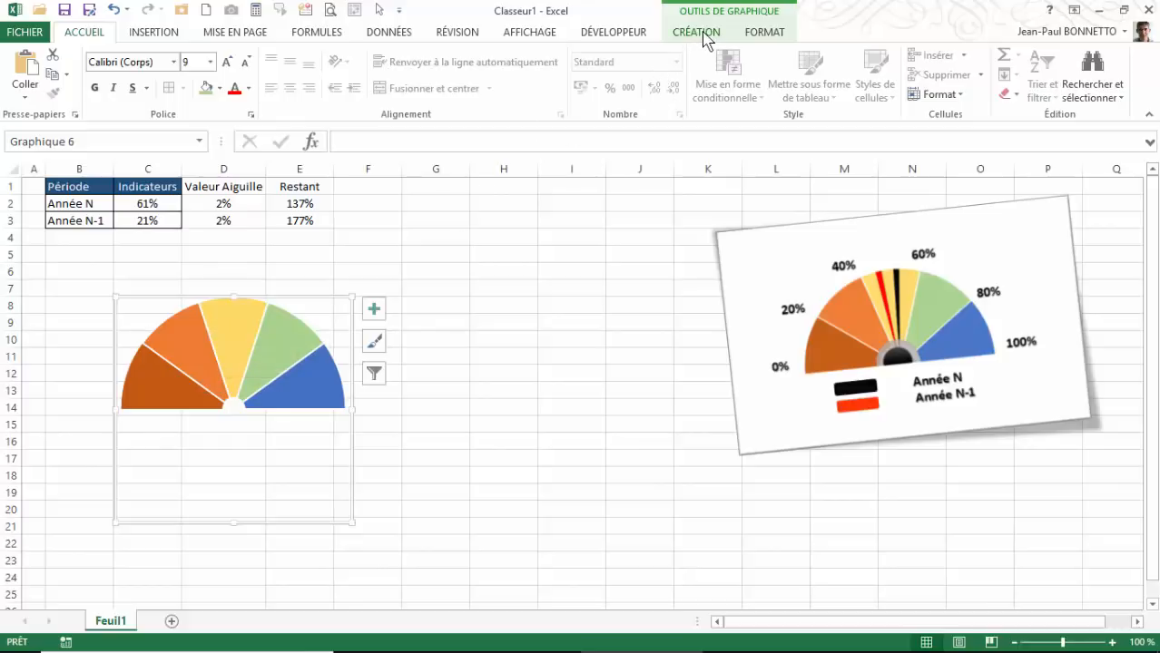
pyautogui.rightClick(273, 317)
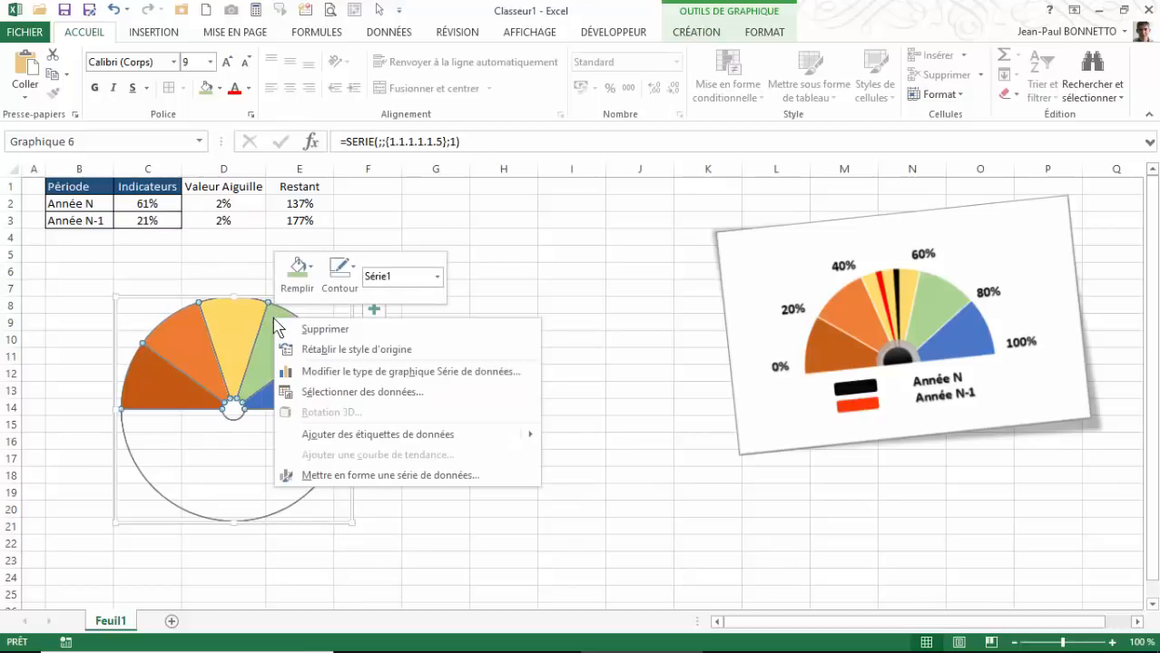
pyautogui.moveTo(355, 435)
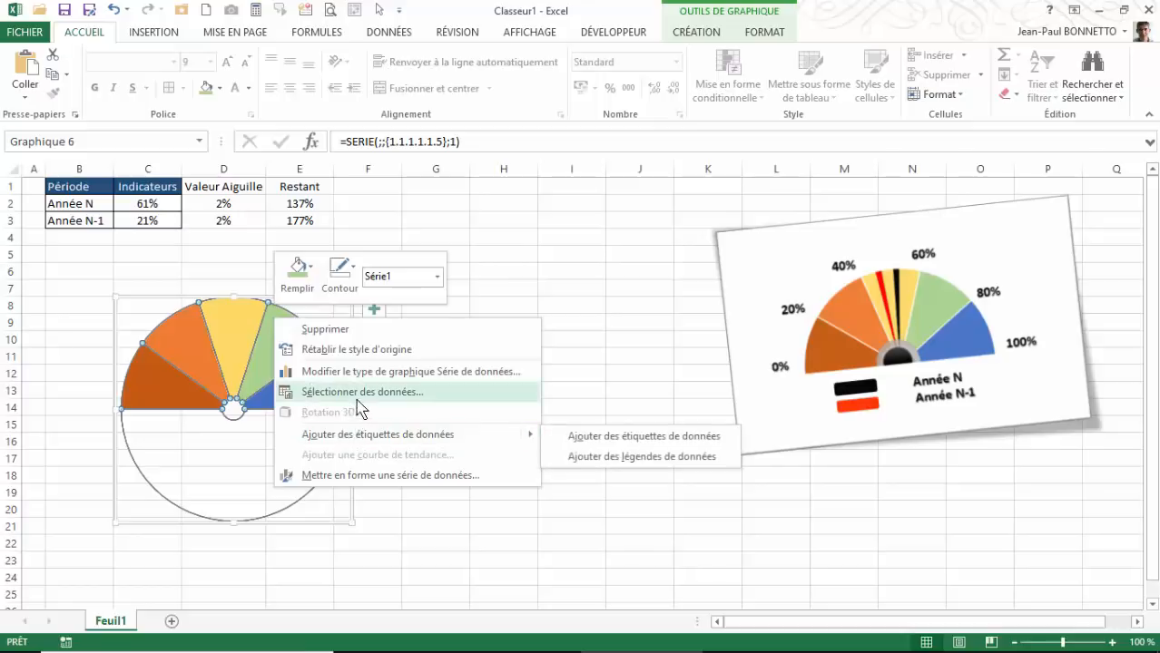
pyautogui.click(363, 392)
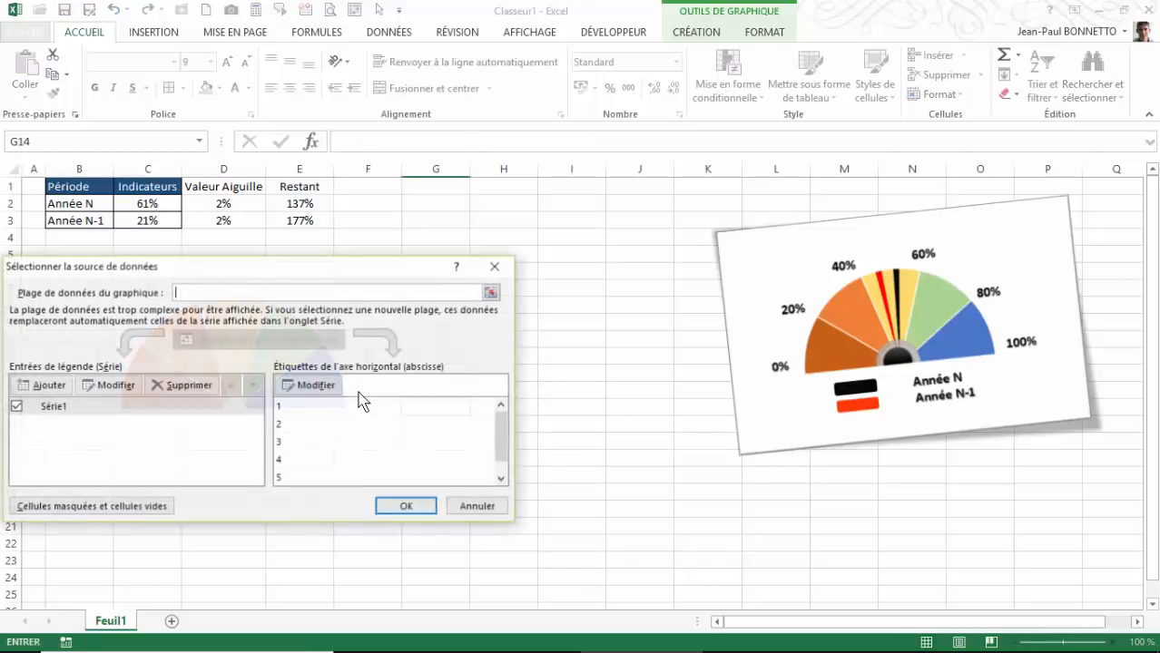
pyautogui.click(50, 387)
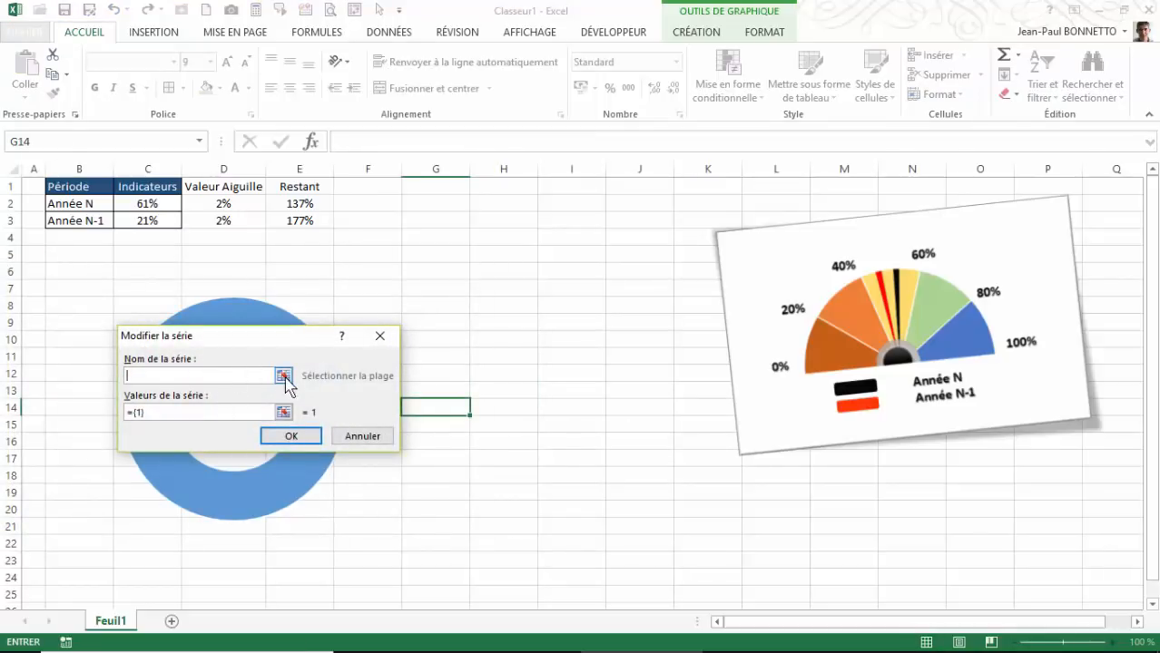
pyautogui.click(284, 376)
pyautogui.click(71, 205)
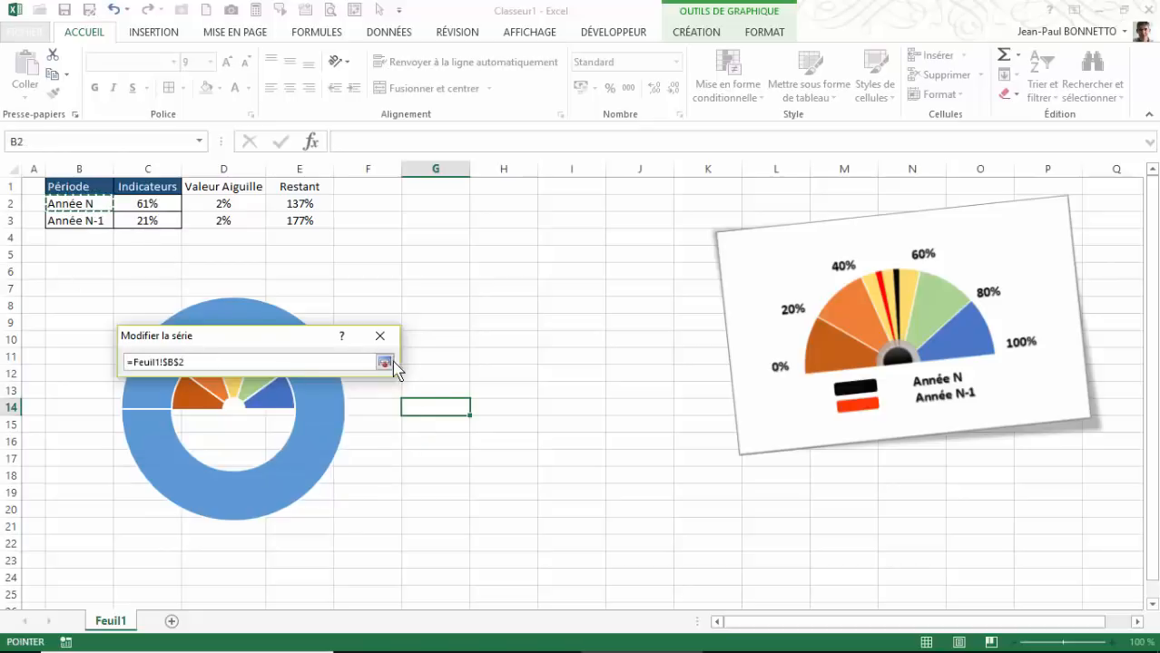
pyautogui.click(385, 362)
# Set the Année N series' values to the range C2:E2 and apply the data source changes
pyautogui.click(284, 408)
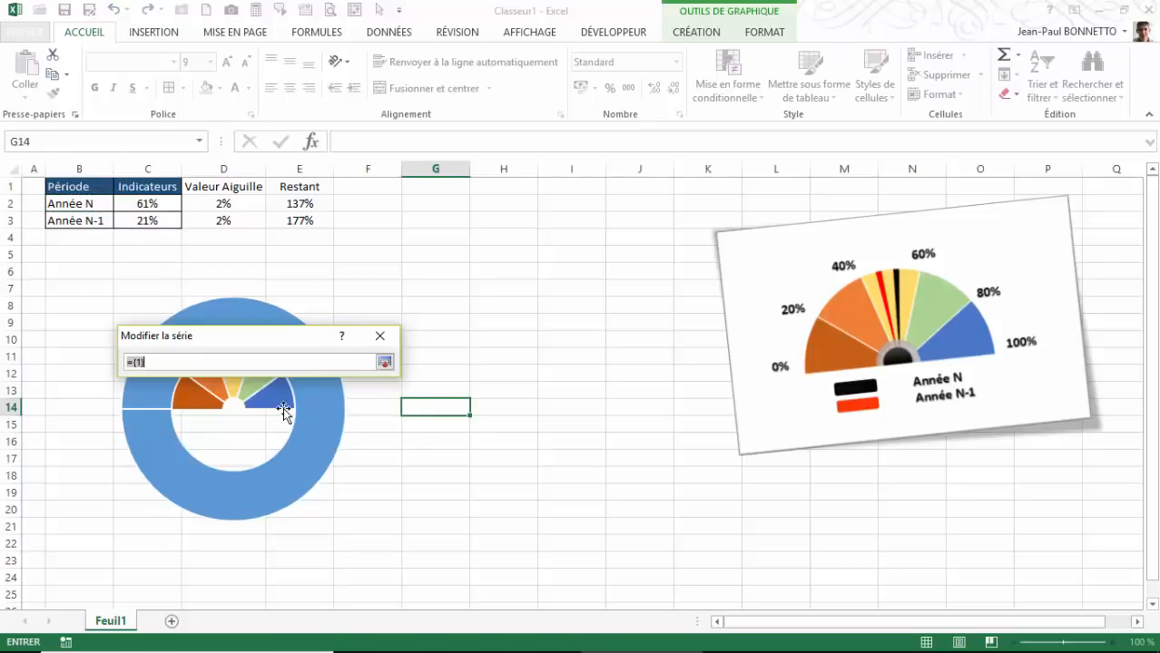
pyautogui.moveTo(146, 201); pyautogui.dragTo(299, 204)
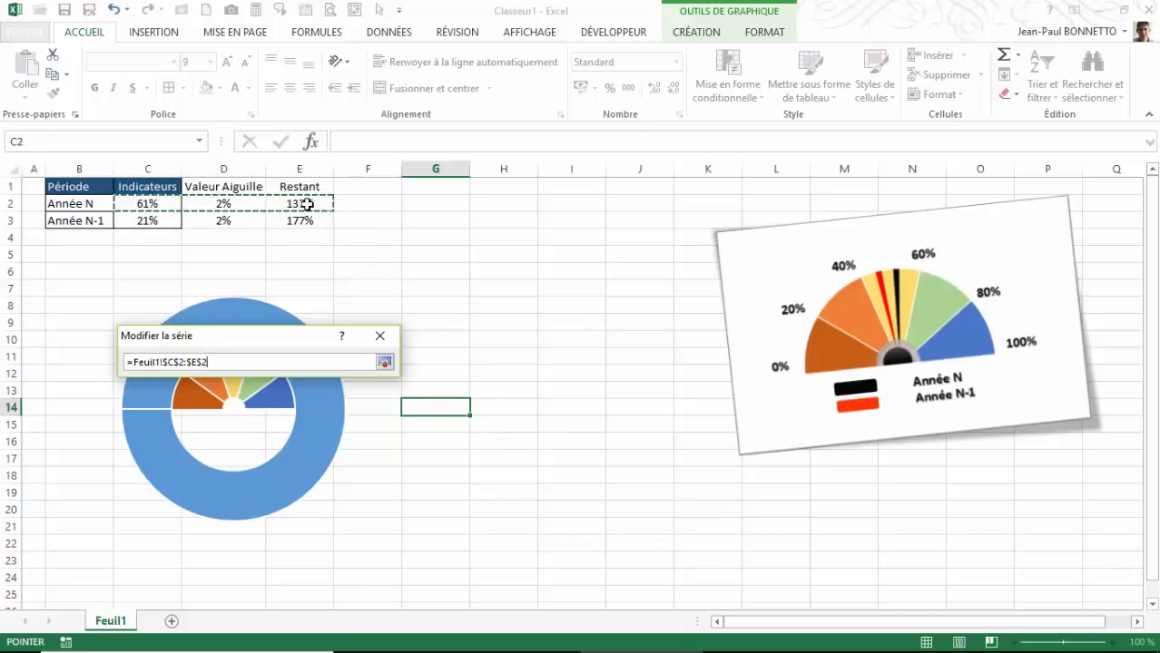
pyautogui.click(385, 362)
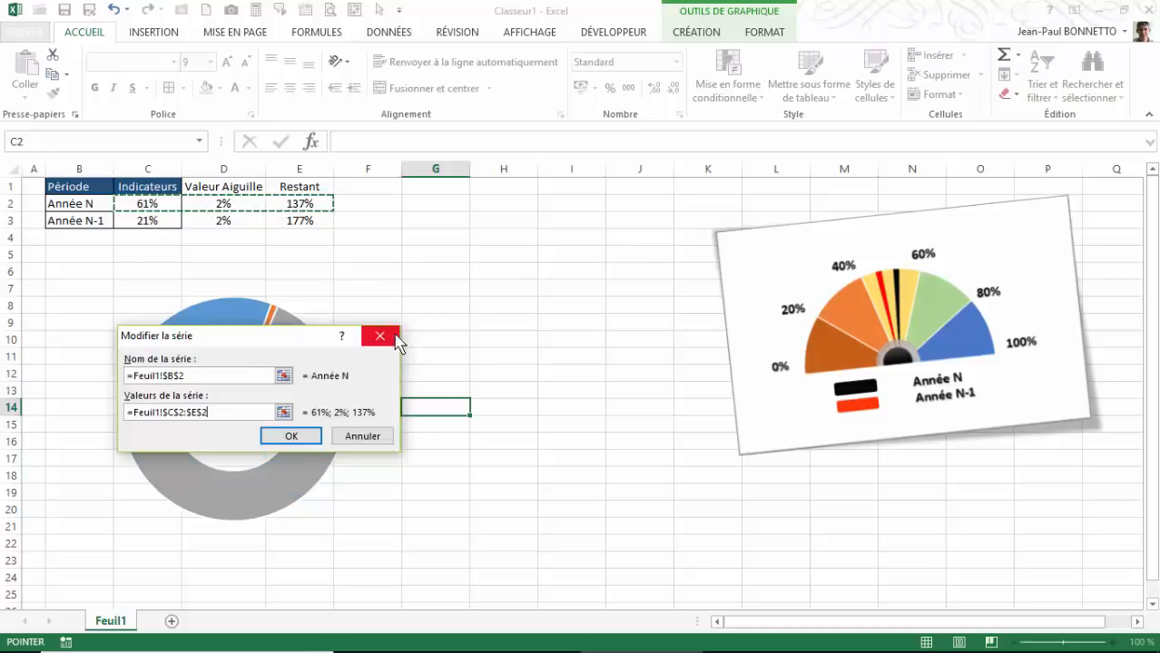
pyautogui.click(291, 437)
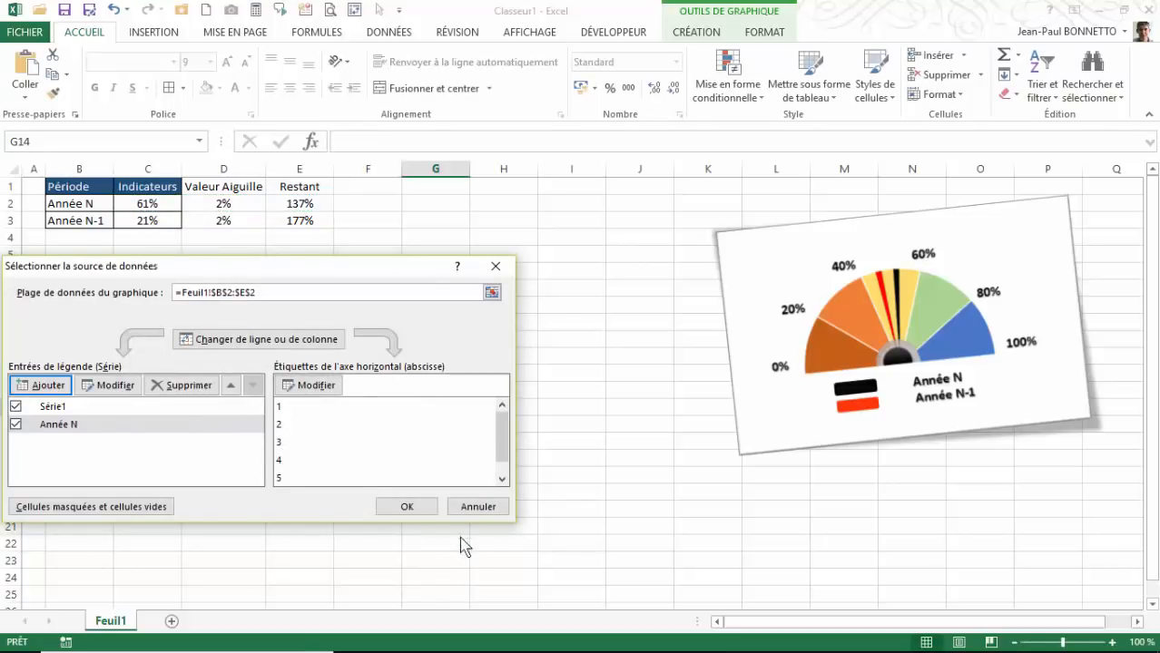
pyautogui.click(406, 507)
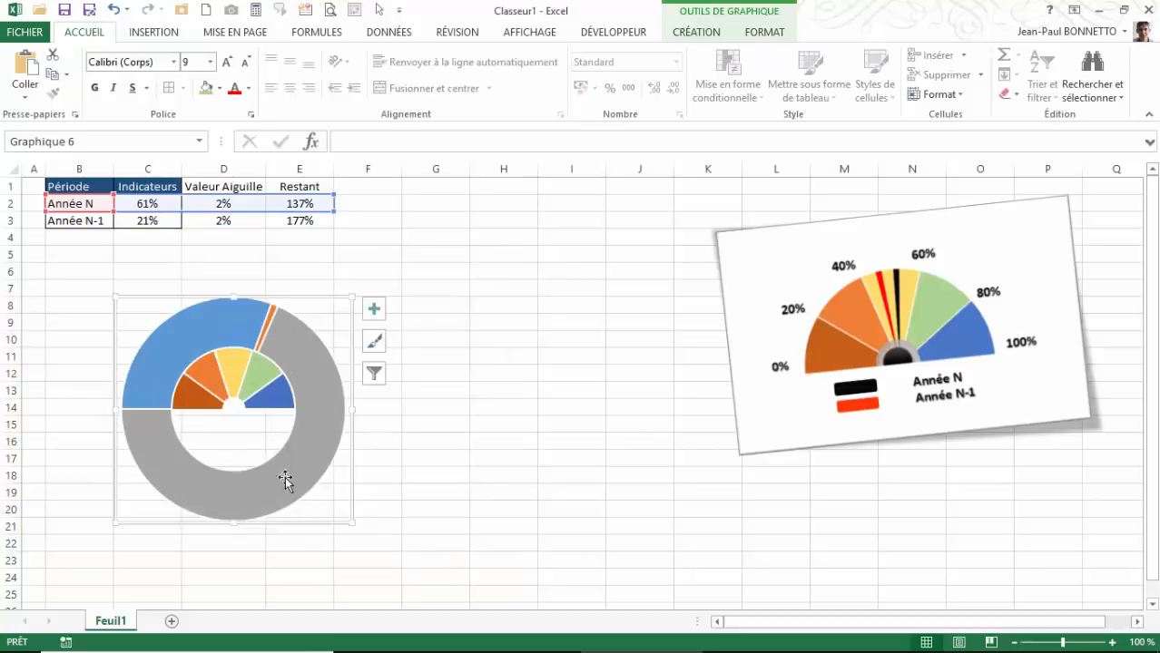
# Change the Année N series to a pie (Secteurs) chart type plotted on the secondary axis
pyautogui.rightClick(296, 347)
pyautogui.click(380, 408)
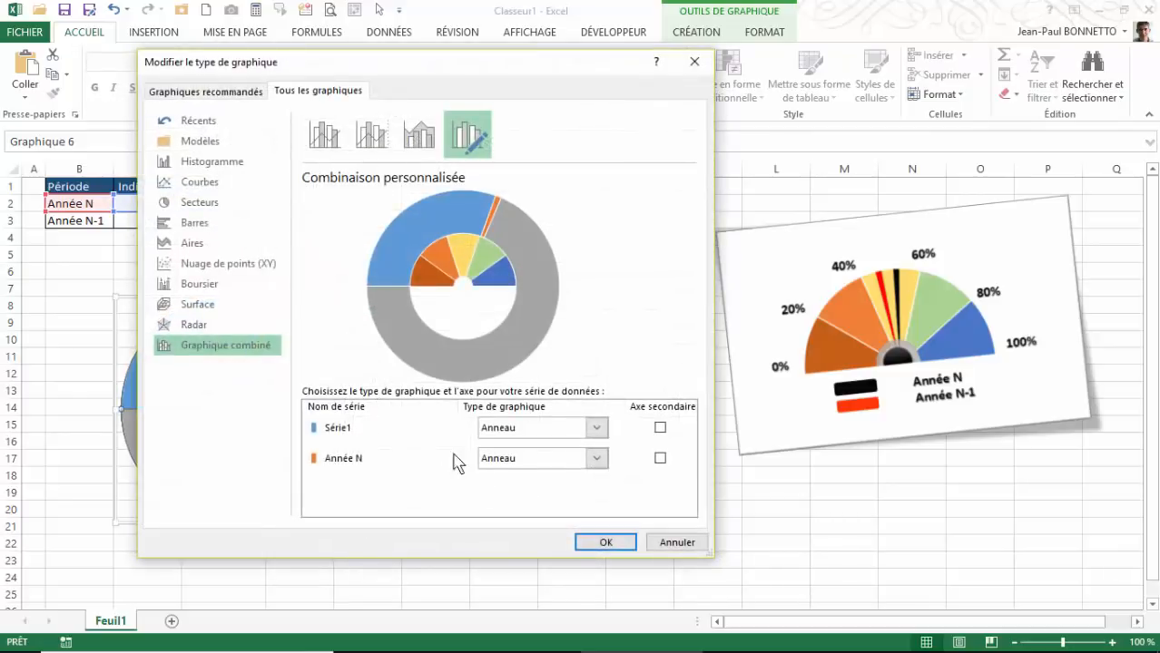
pyautogui.click(597, 459)
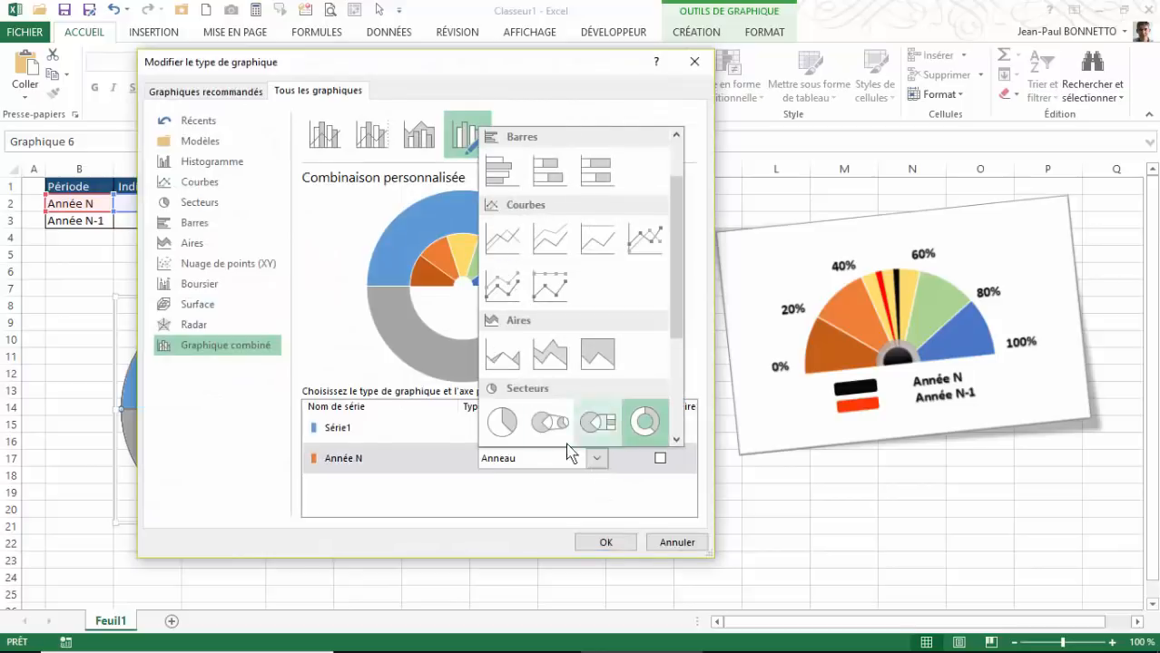
pyautogui.click(501, 422)
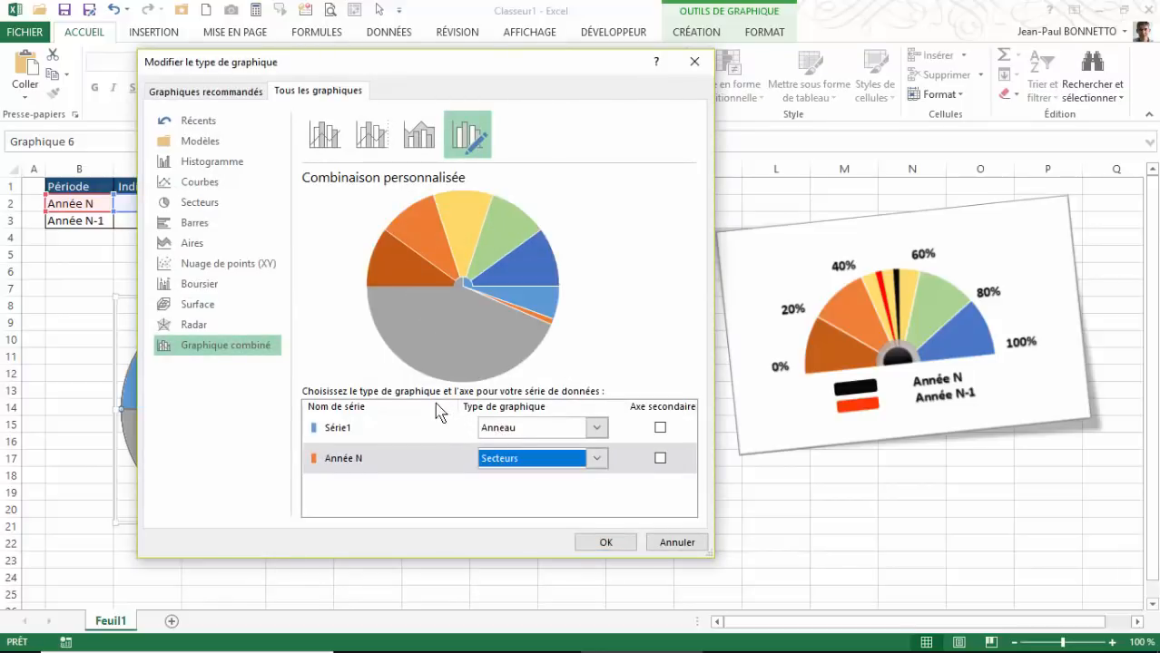
pyautogui.click(660, 460)
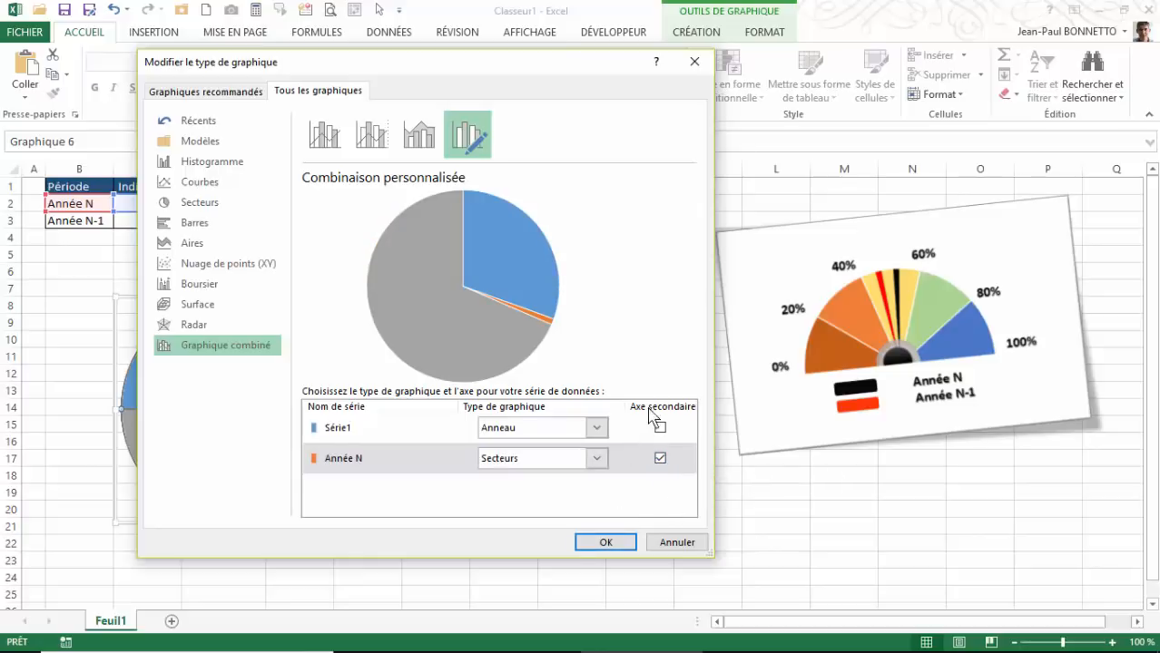
pyautogui.click(605, 543)
# Remove the fill and outline from the large grey slice and the blue slice of the Année N pie
pyautogui.moveTo(182, 402)
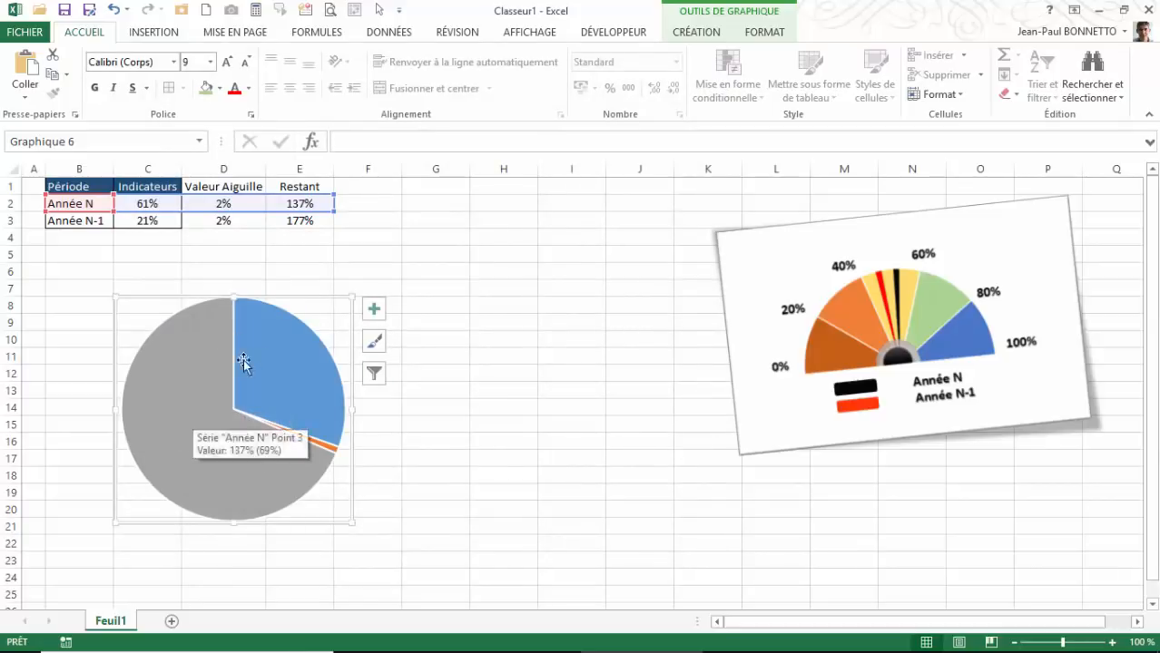
pyautogui.moveTo(280, 440)
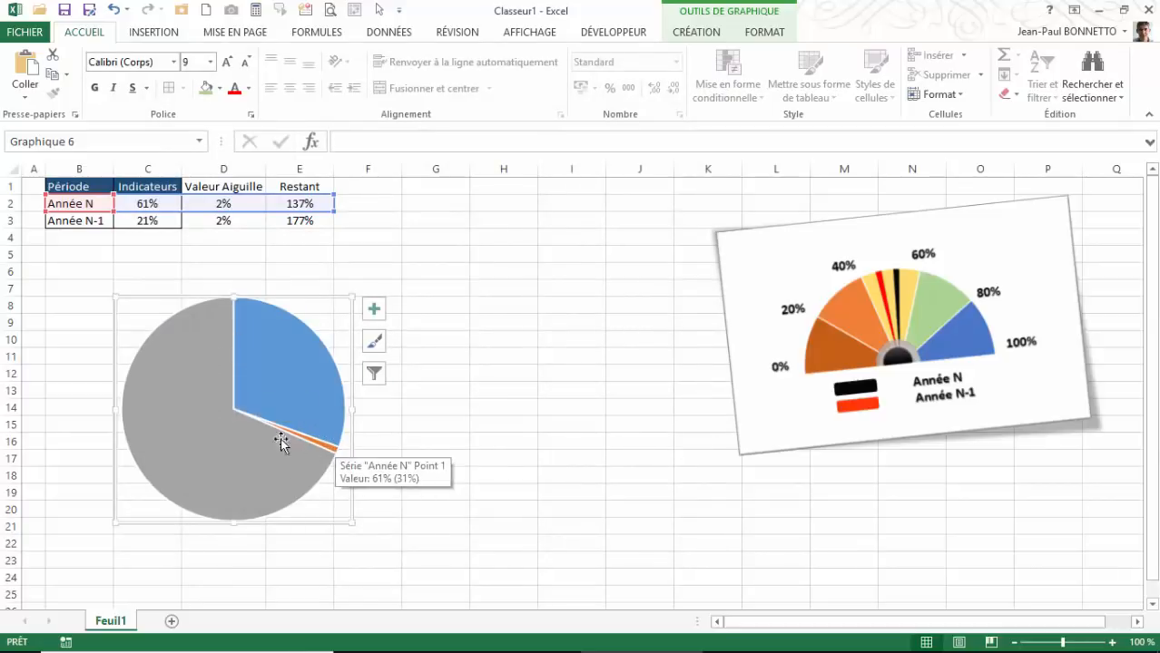
pyautogui.click(192, 371)
pyautogui.click(192, 371)
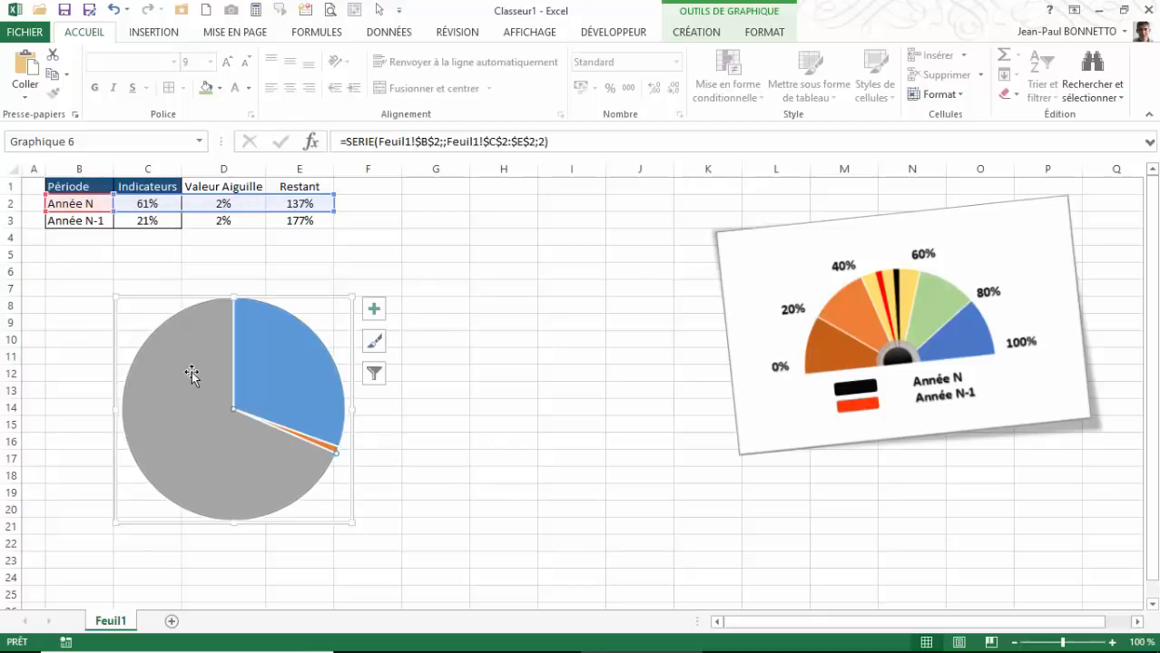
pyautogui.click(765, 34)
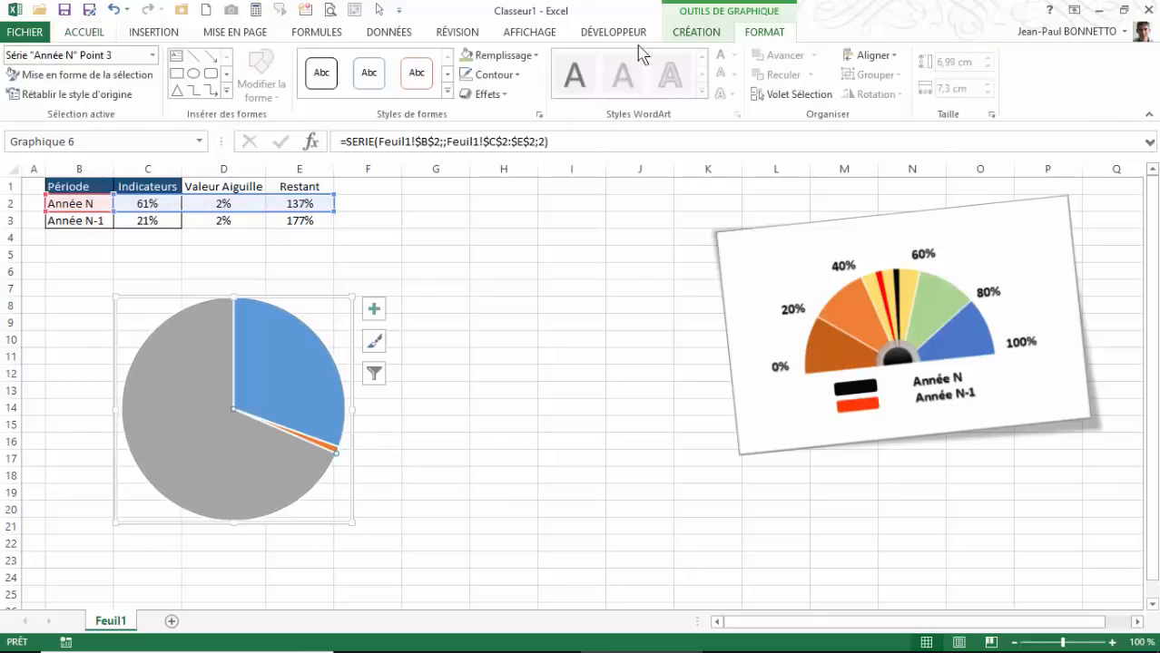
pyautogui.click(537, 56)
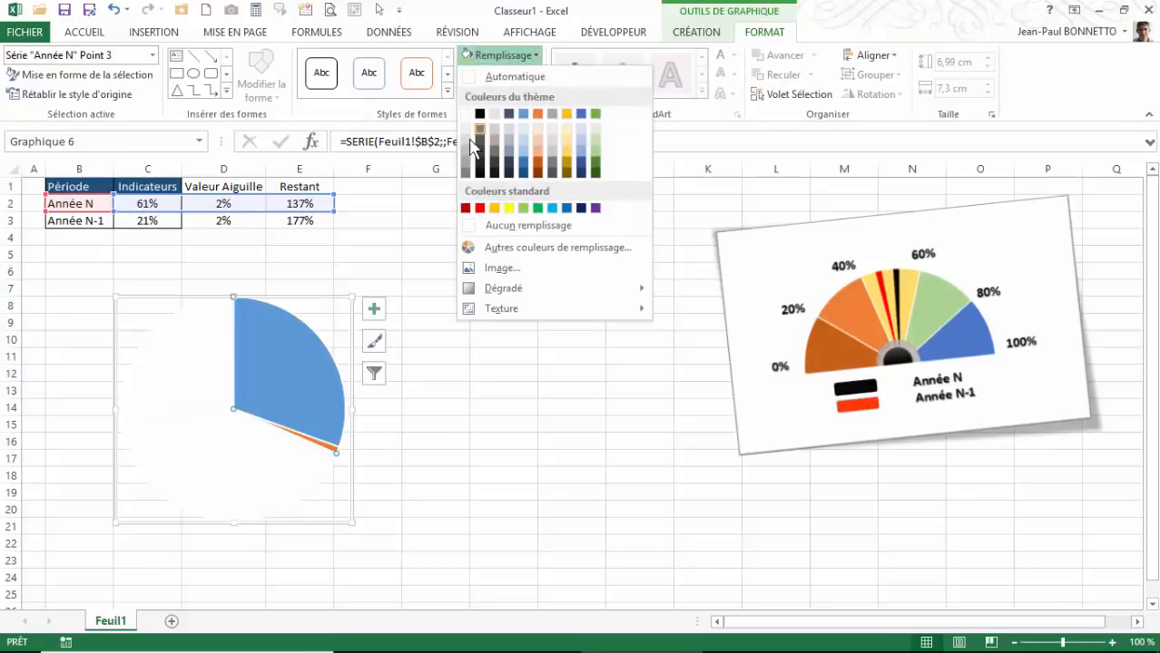
pyautogui.click(499, 224)
pyautogui.click(517, 74)
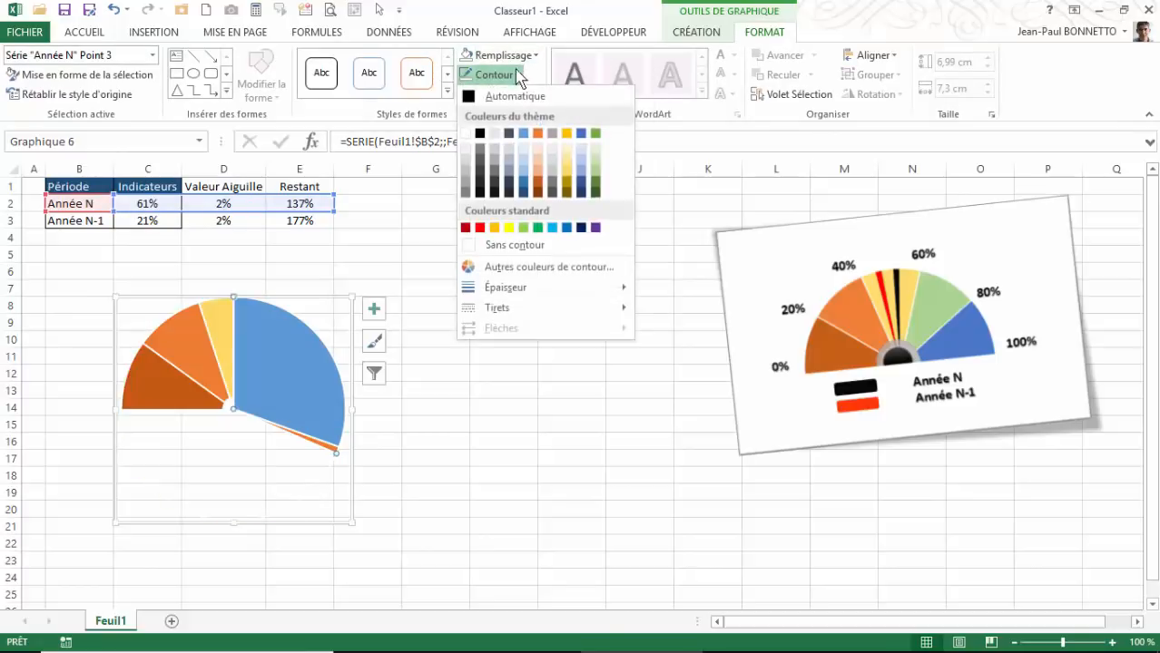
pyautogui.click(508, 245)
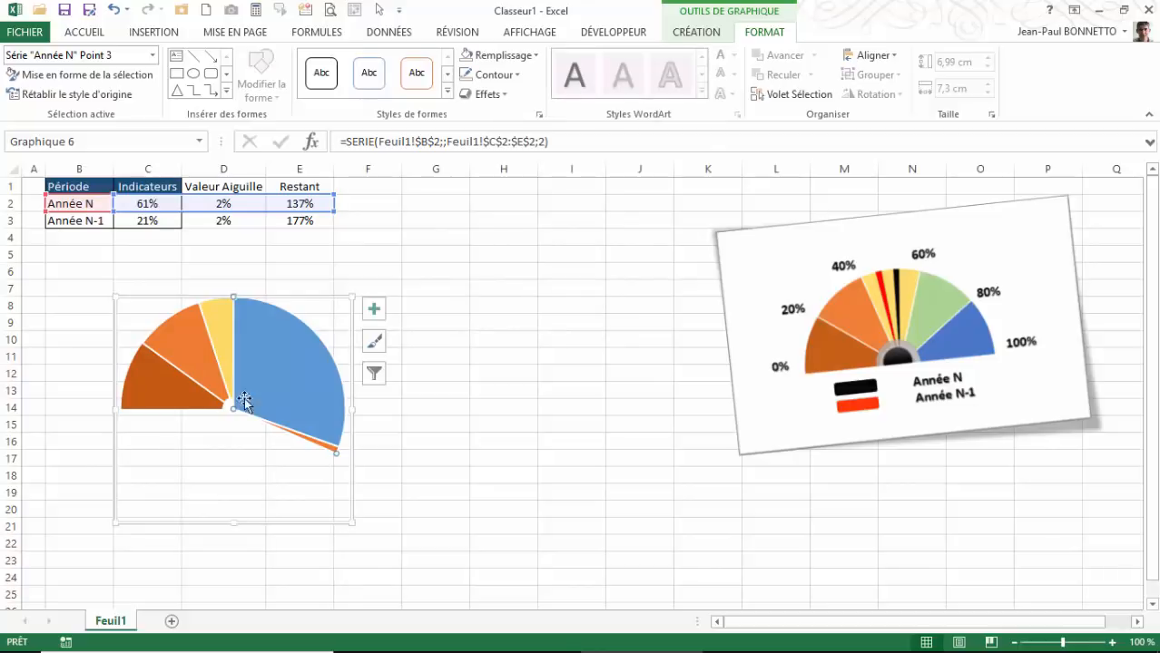
pyautogui.click(278, 368)
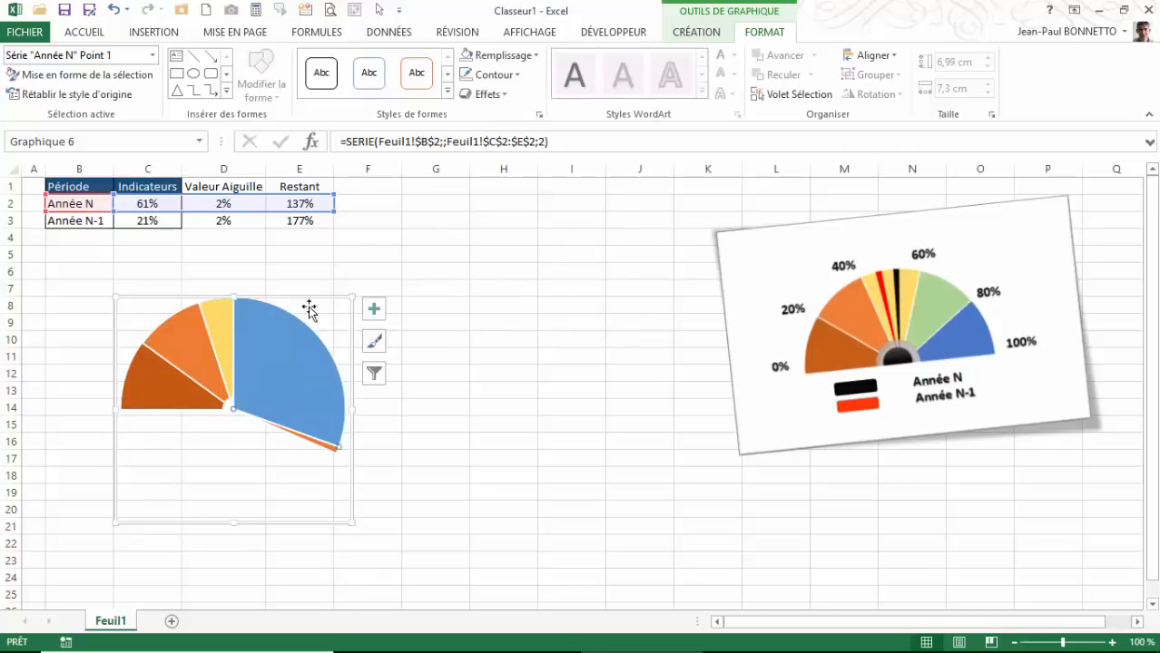
pyautogui.click(466, 55)
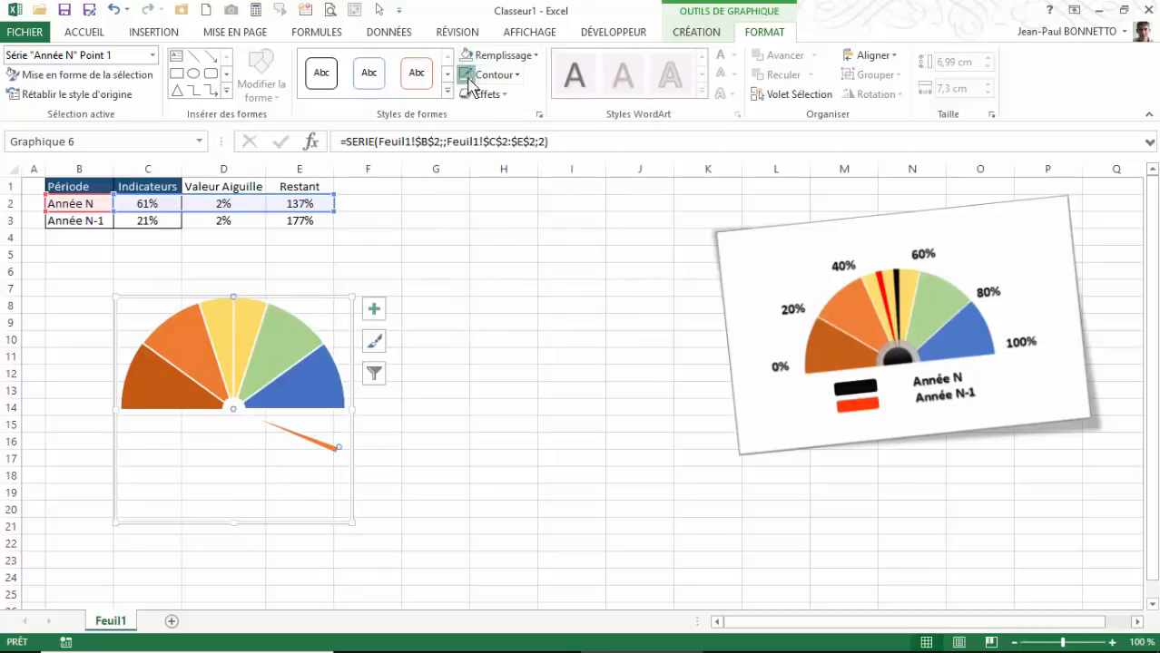
# Fill the thin needle slice of the Année N pie with standard red and remove its outline
pyautogui.click(327, 446)
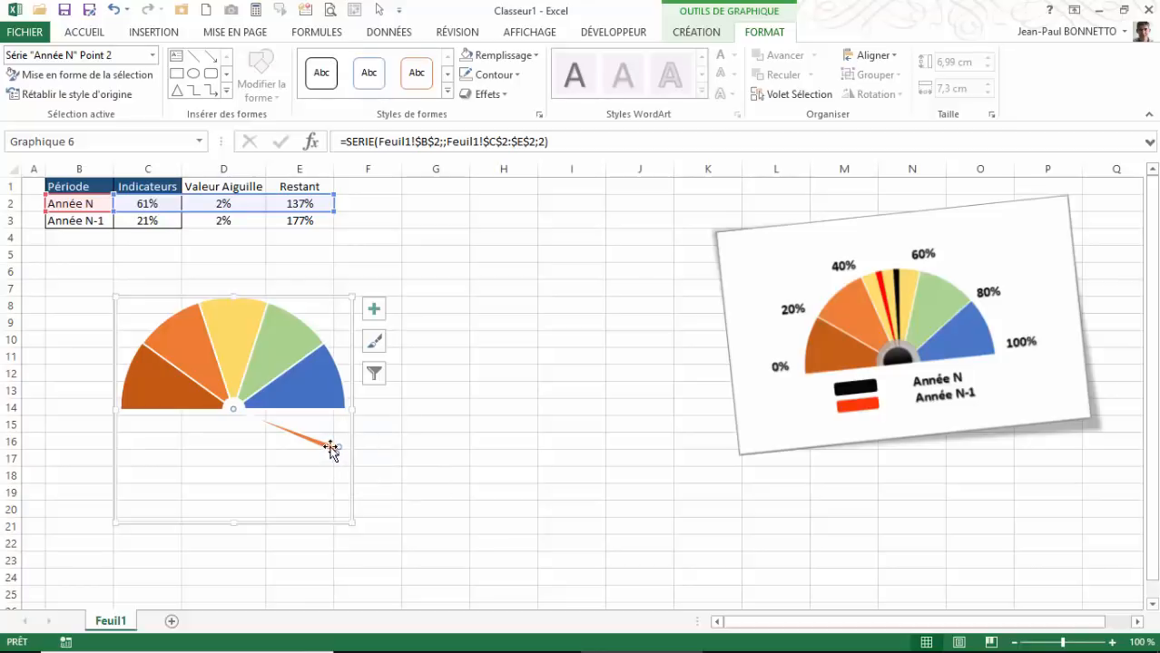
pyautogui.click(535, 55)
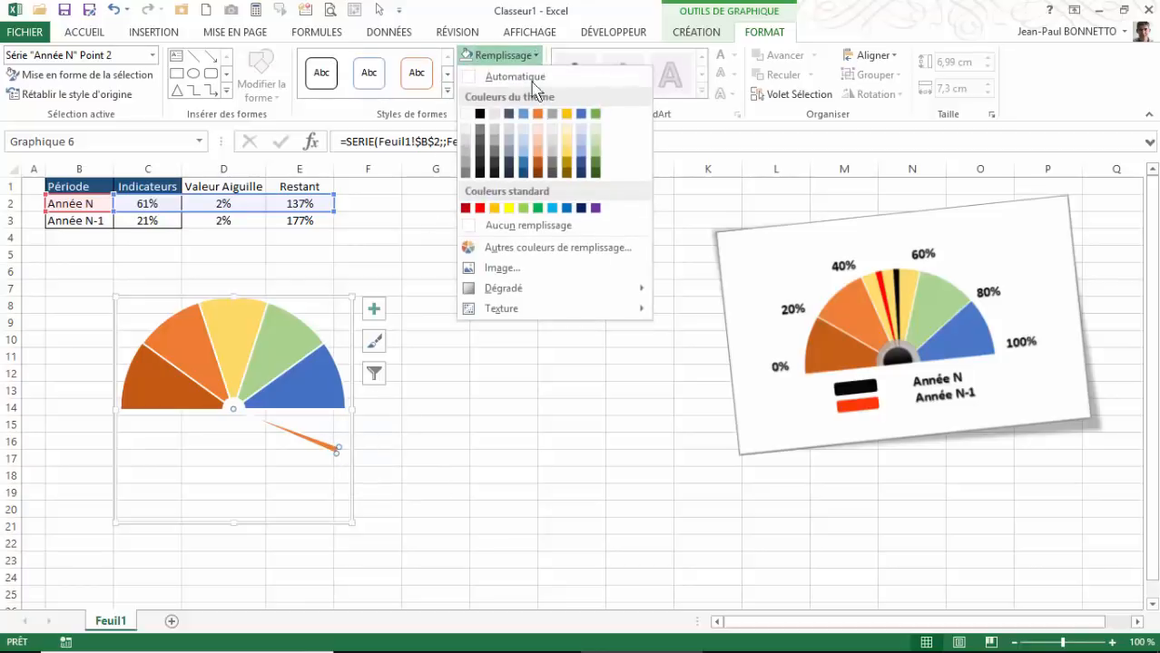
pyautogui.click(480, 209)
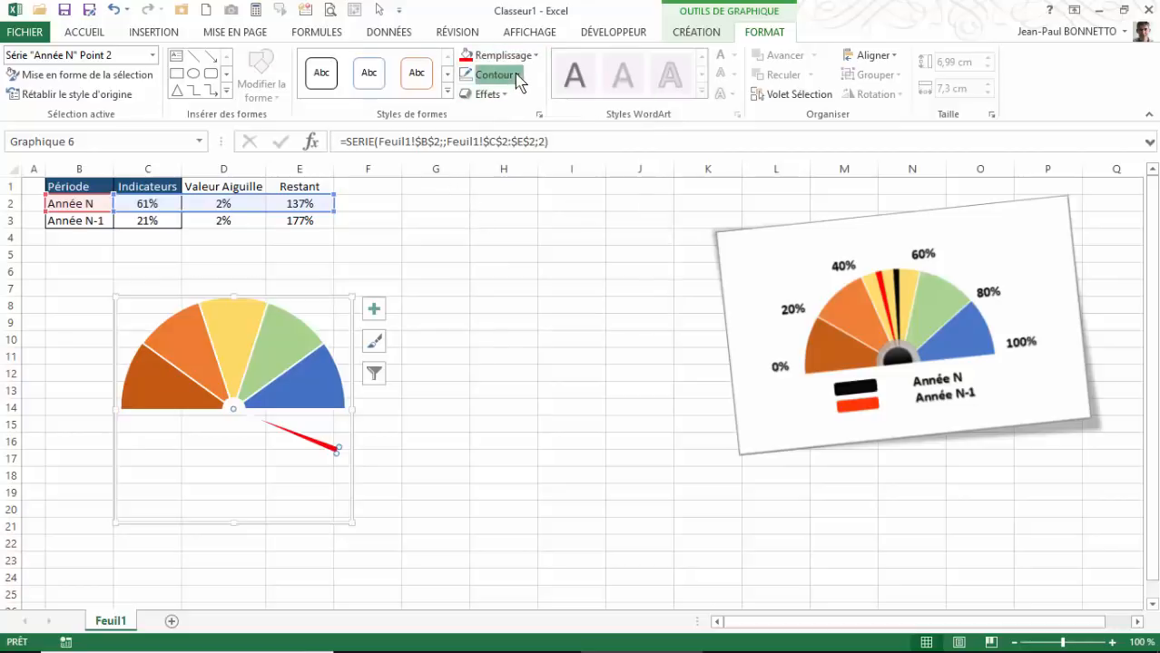
pyautogui.click(516, 76)
pyautogui.click(497, 246)
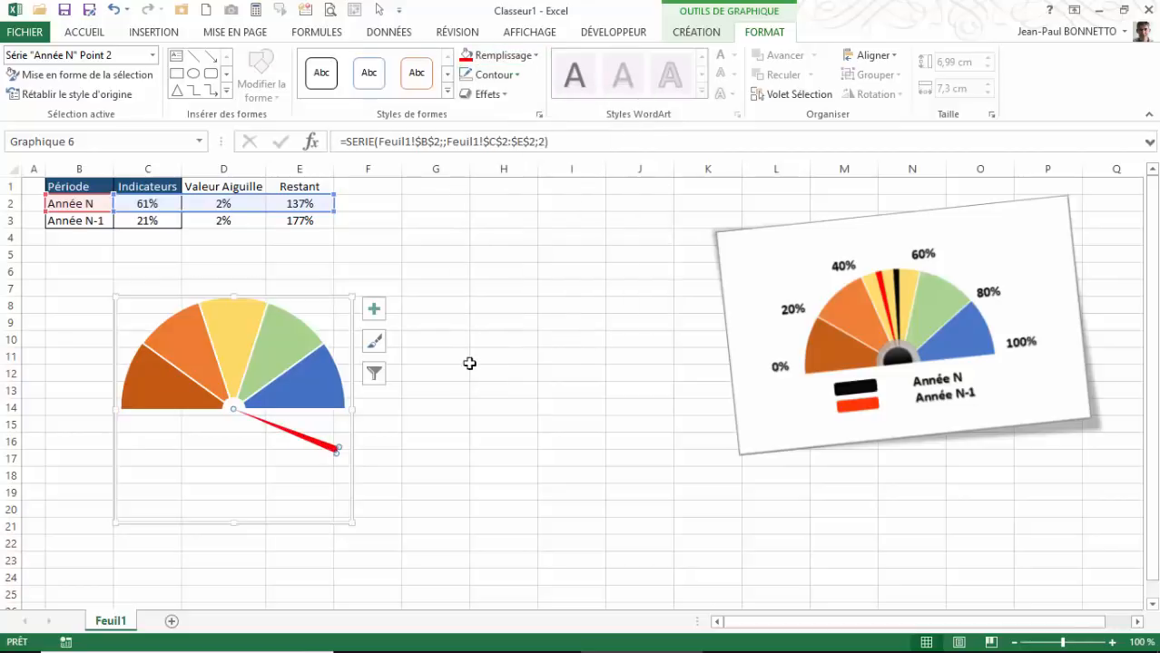
# Set the first slice angle of the Année N pie to 270° so the needle moves onto the dial
pyautogui.rightClick(320, 441)
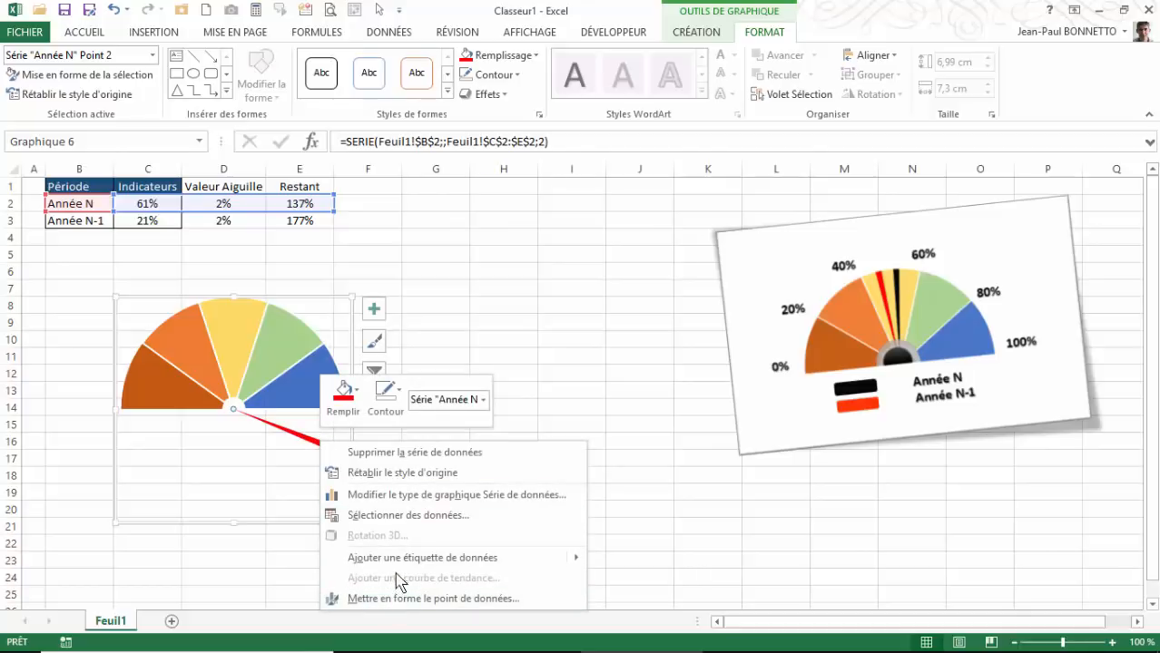
pyautogui.click(403, 598)
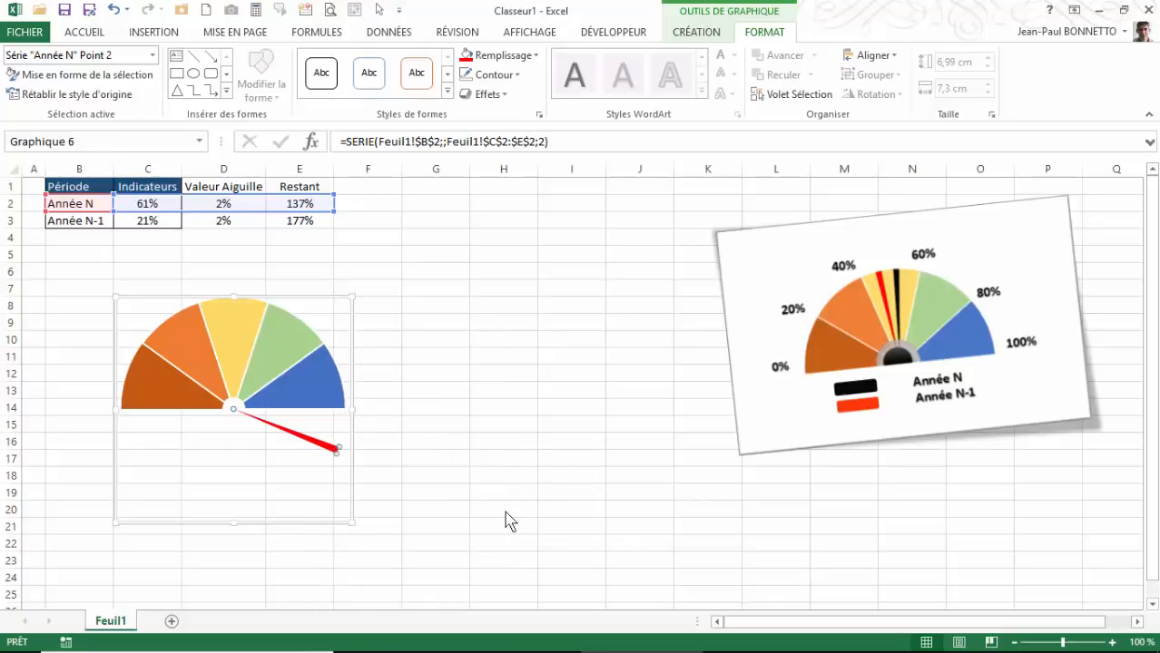
pyautogui.moveTo(1094, 378); pyautogui.dragTo(1072, 383)
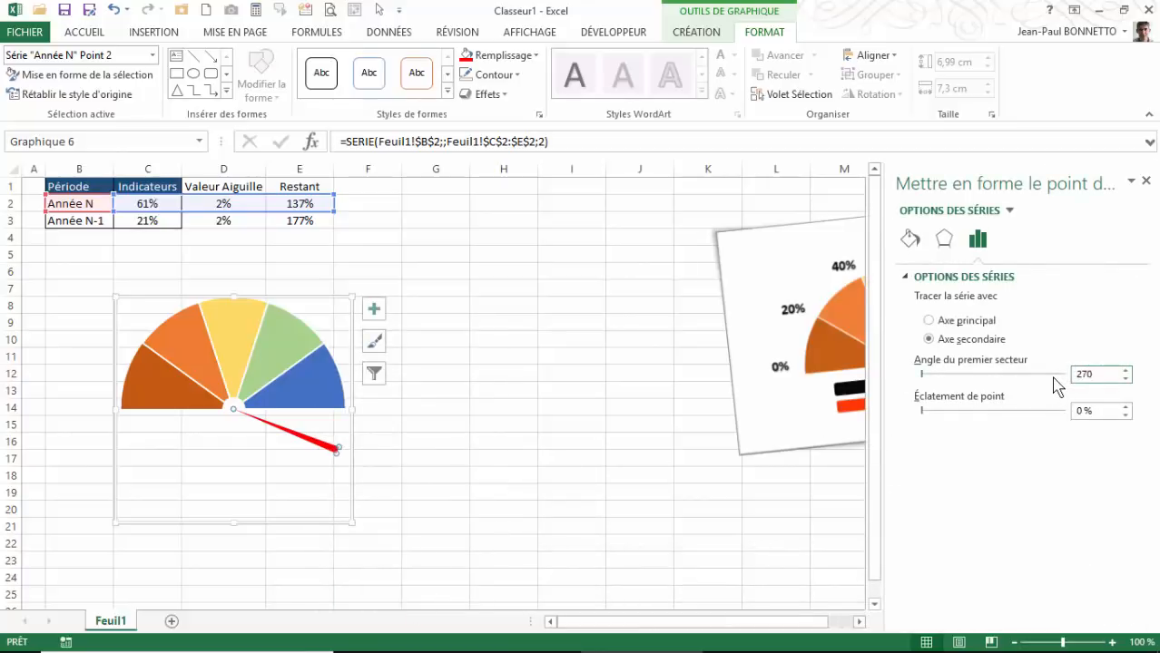
pyautogui.press('Return')
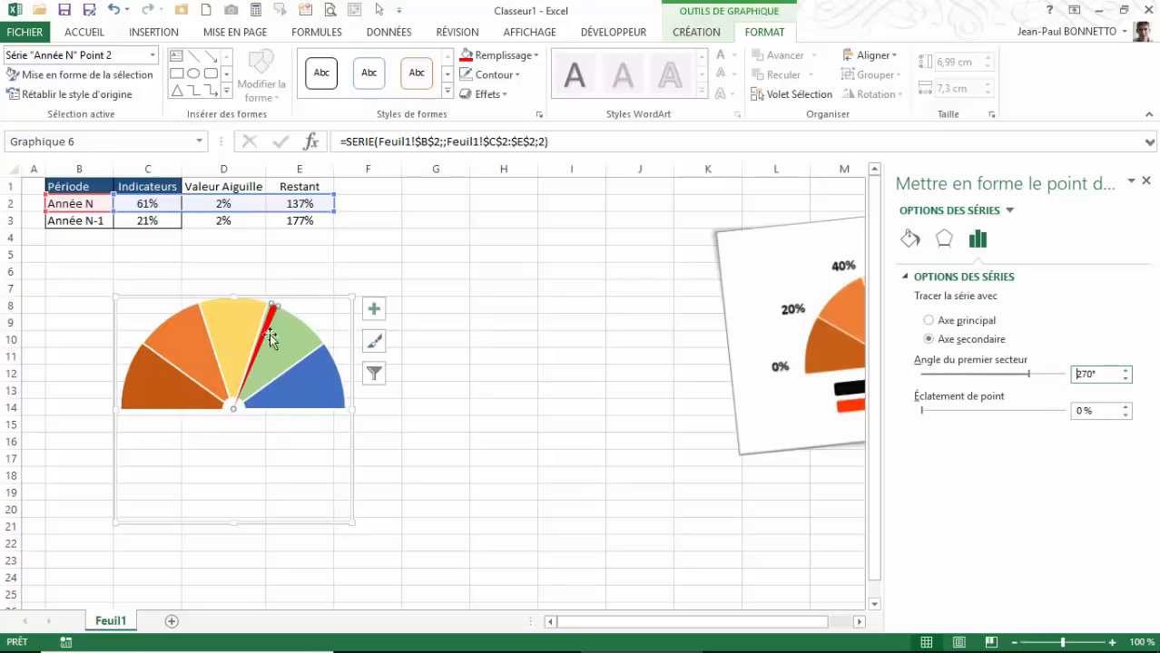
# Set the Année N indicator in C2 to 45% and the Année N-1 indicator in C3 to 50%
pyautogui.click(430, 269)
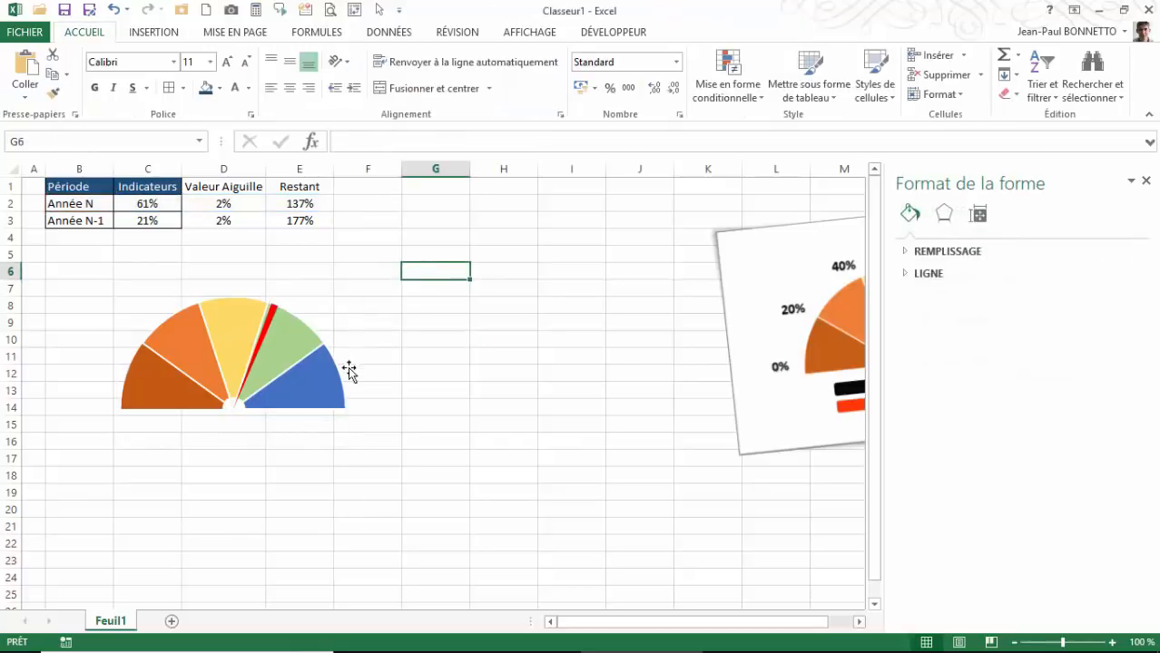
pyautogui.click(146, 205)
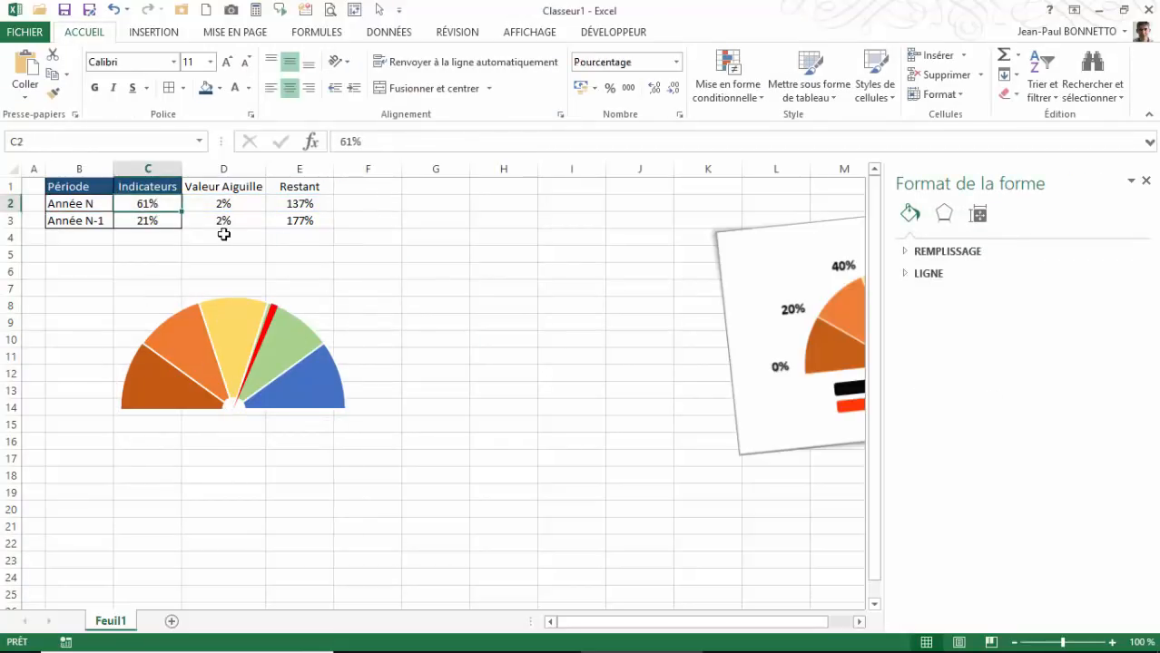
pyautogui.write('45')
pyautogui.press('Return')
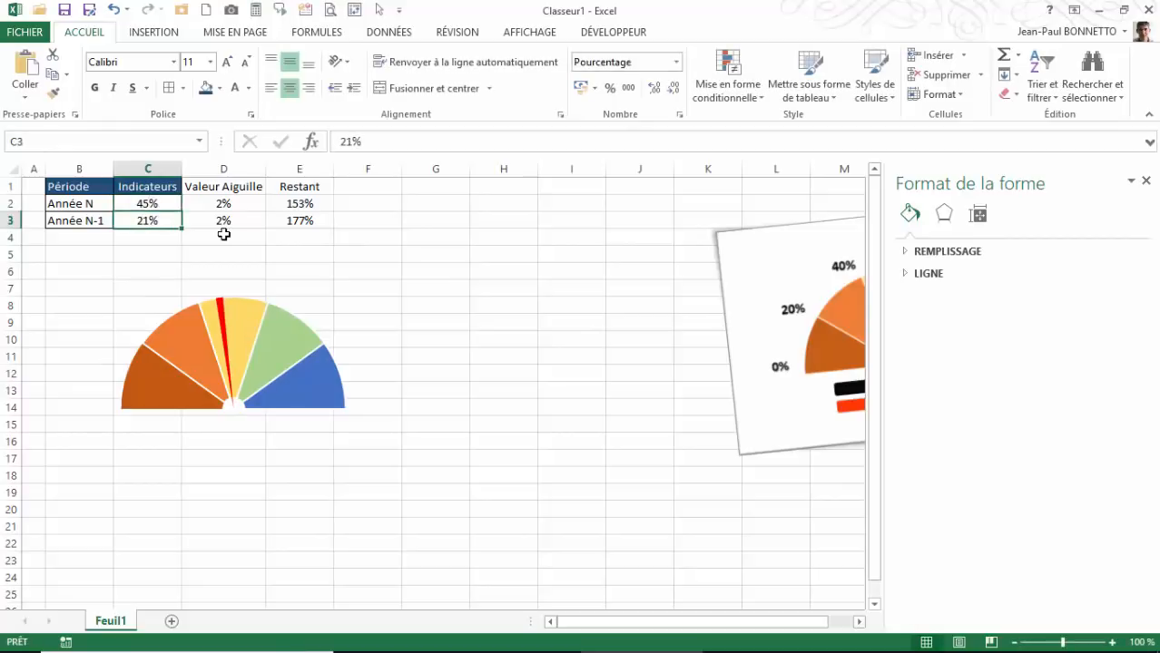
pyautogui.write('50')
pyautogui.press('Return')
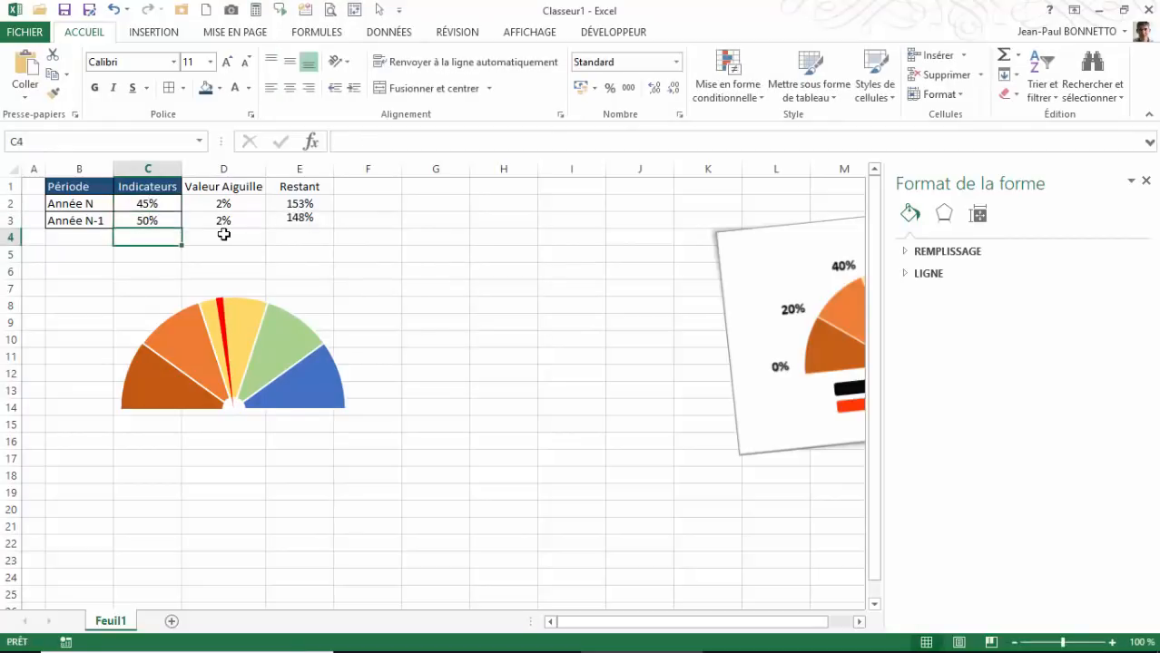
# Test the needle by setting the Année N indicator in C2 to 50%, 14% and 20% in turn
pyautogui.moveTo(171, 208); pyautogui.dragTo(172, 214)
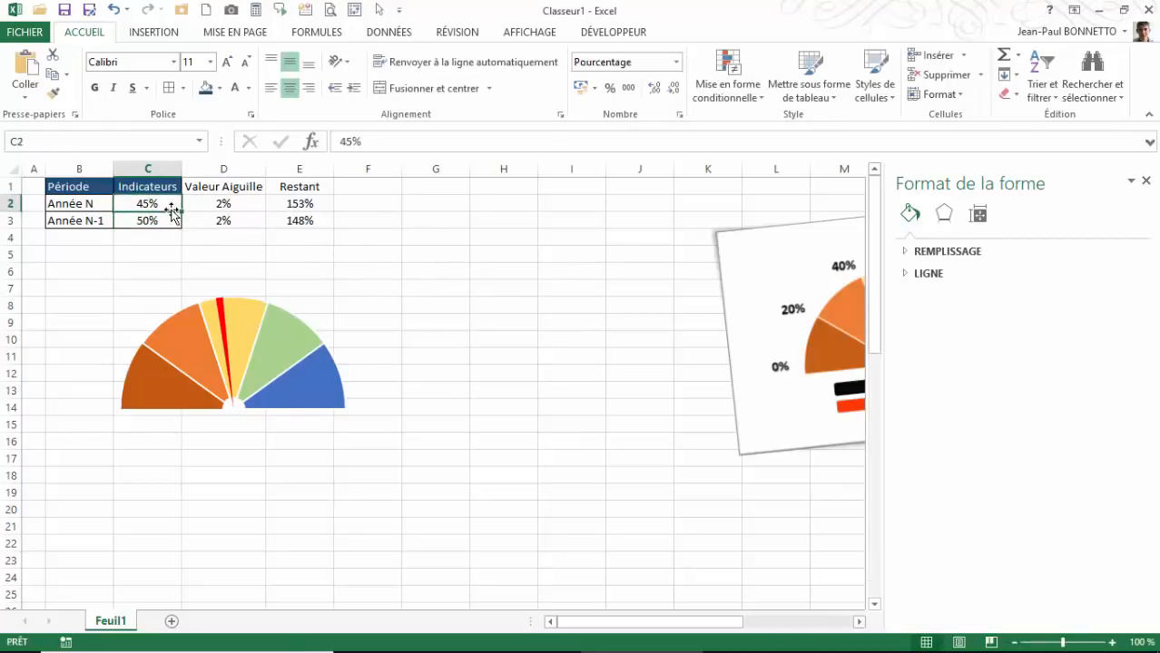
pyautogui.write('50')
pyautogui.press('Return')
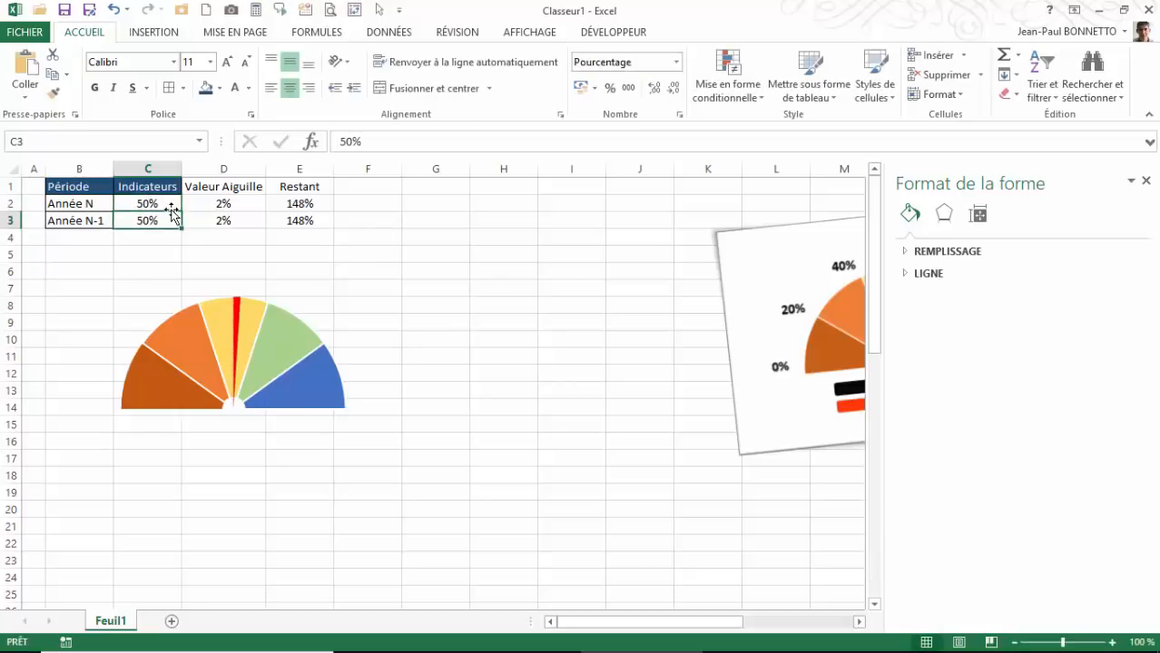
pyautogui.click(159, 201)
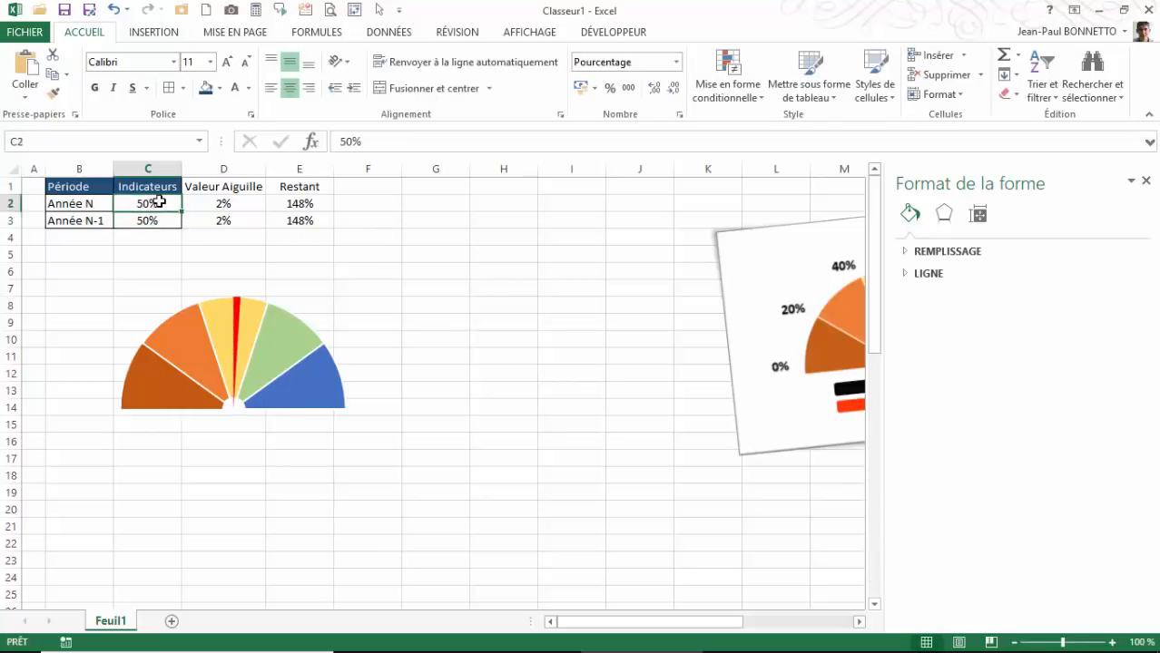
pyautogui.write('14')
pyautogui.press('Return')
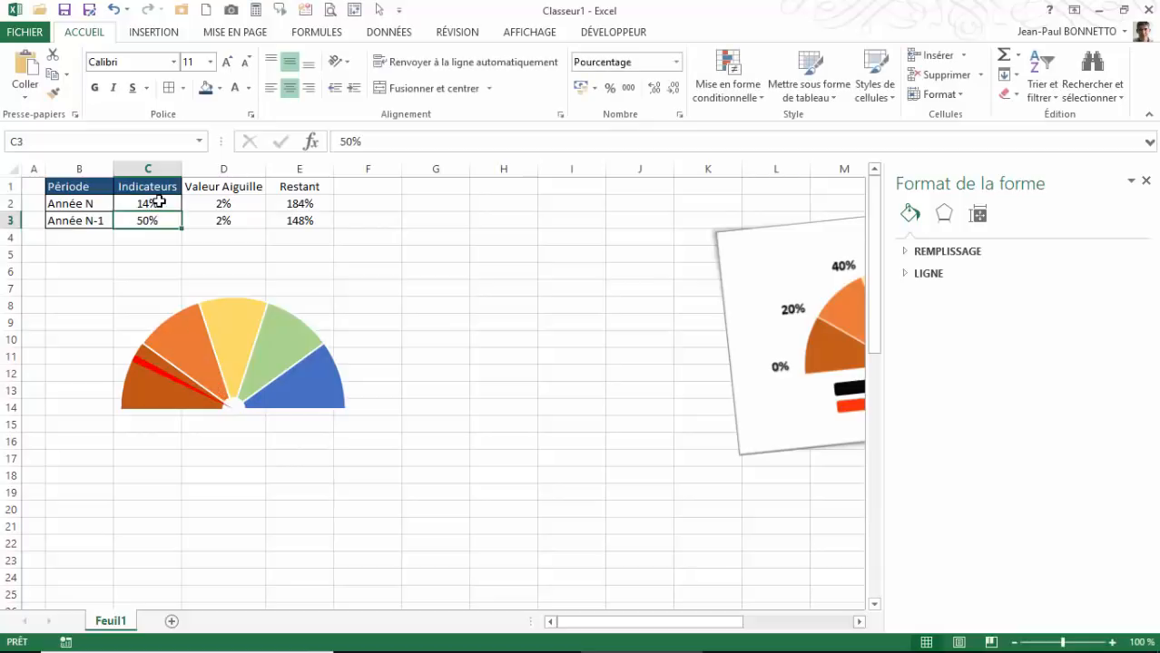
pyautogui.click(159, 202)
pyautogui.write('20')
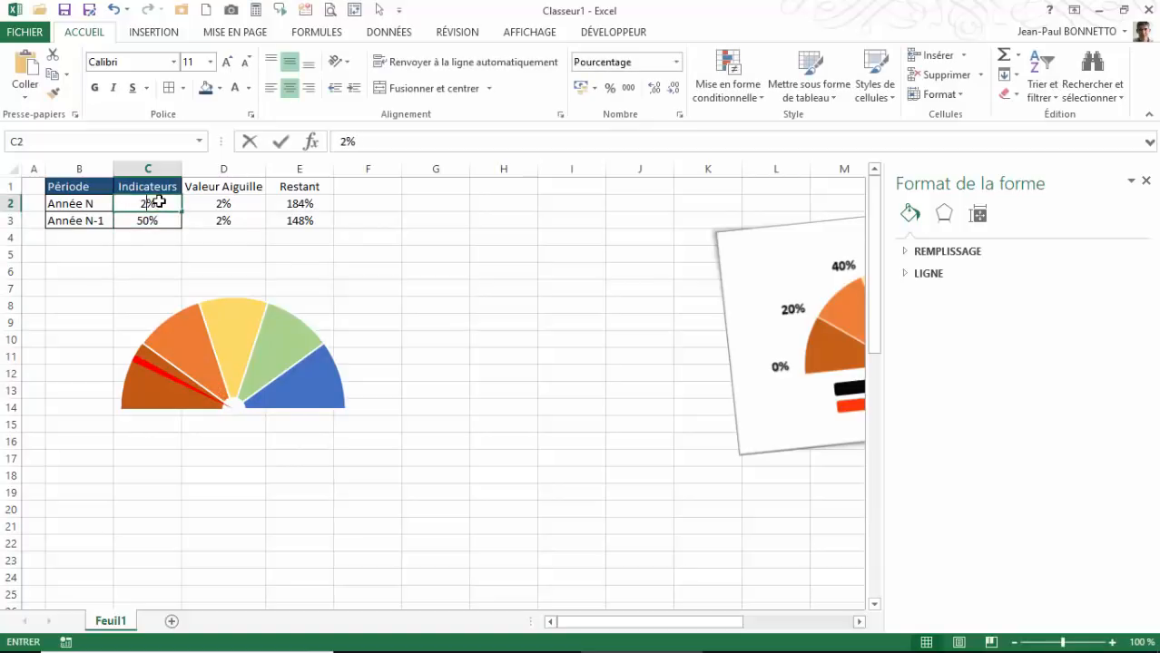
pyautogui.press('Return')
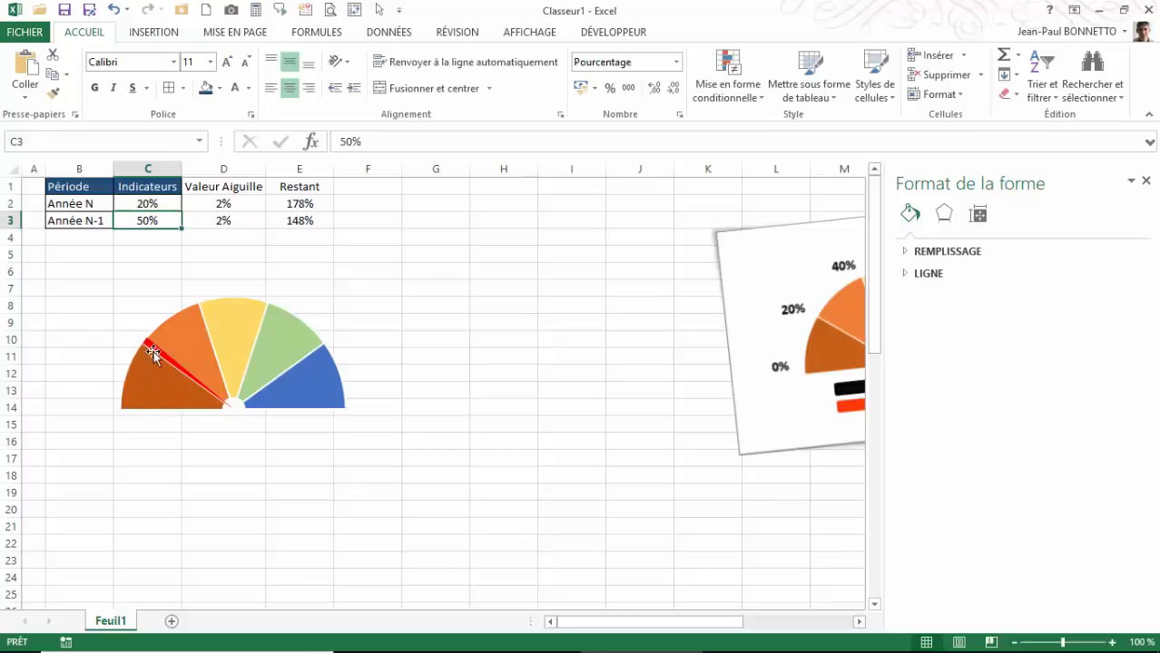
# Set the Année N indicator in C2 to 24%
pyautogui.click(159, 199)
pyautogui.click(159, 198)
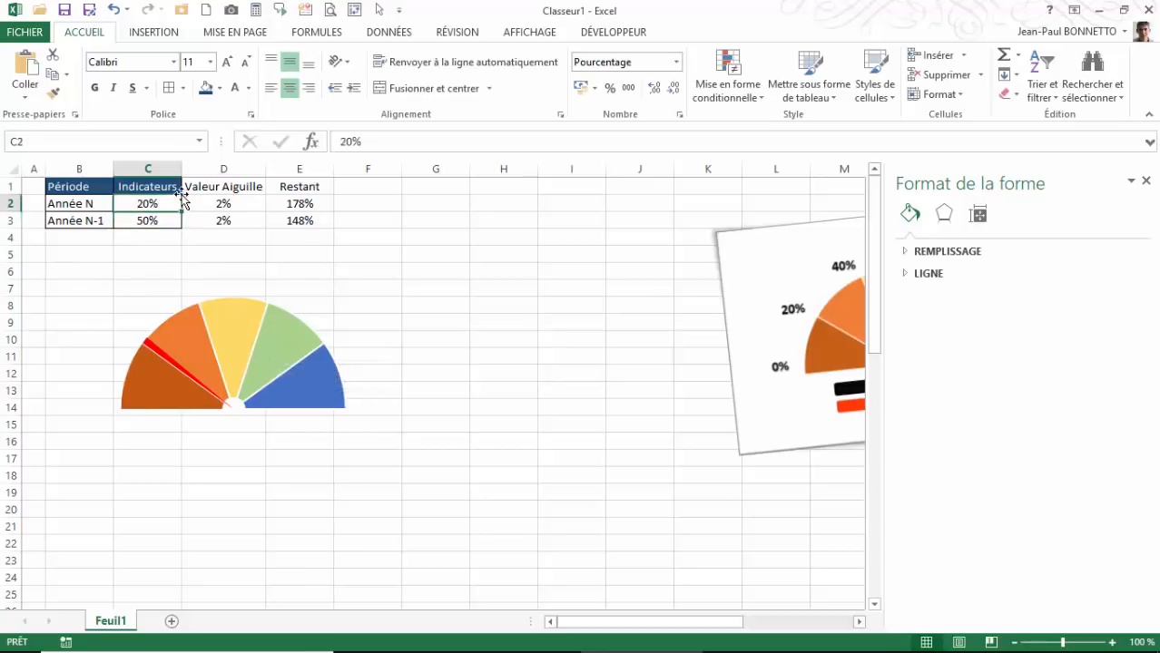
pyautogui.press('BackSpace')
pyautogui.write('4')
pyautogui.press('Return')
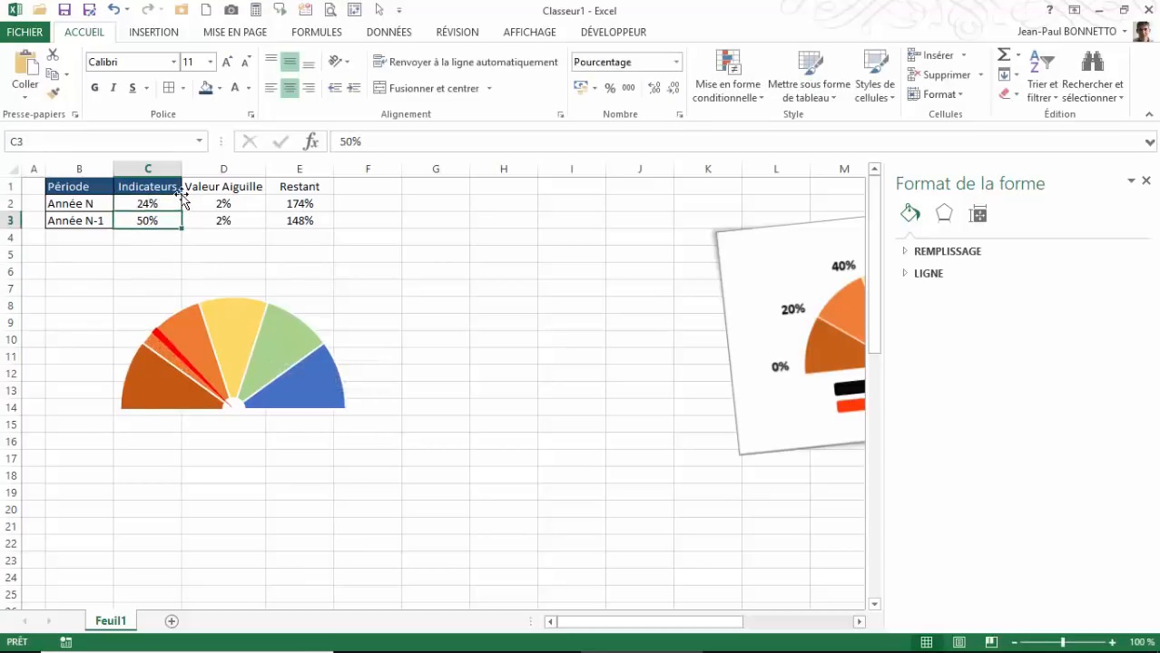
# Close the formatting pane, then duplicate the gauge chart and place the copy beside the original, starting around cell G8
pyautogui.click(1146, 180)
pyautogui.click(308, 311)
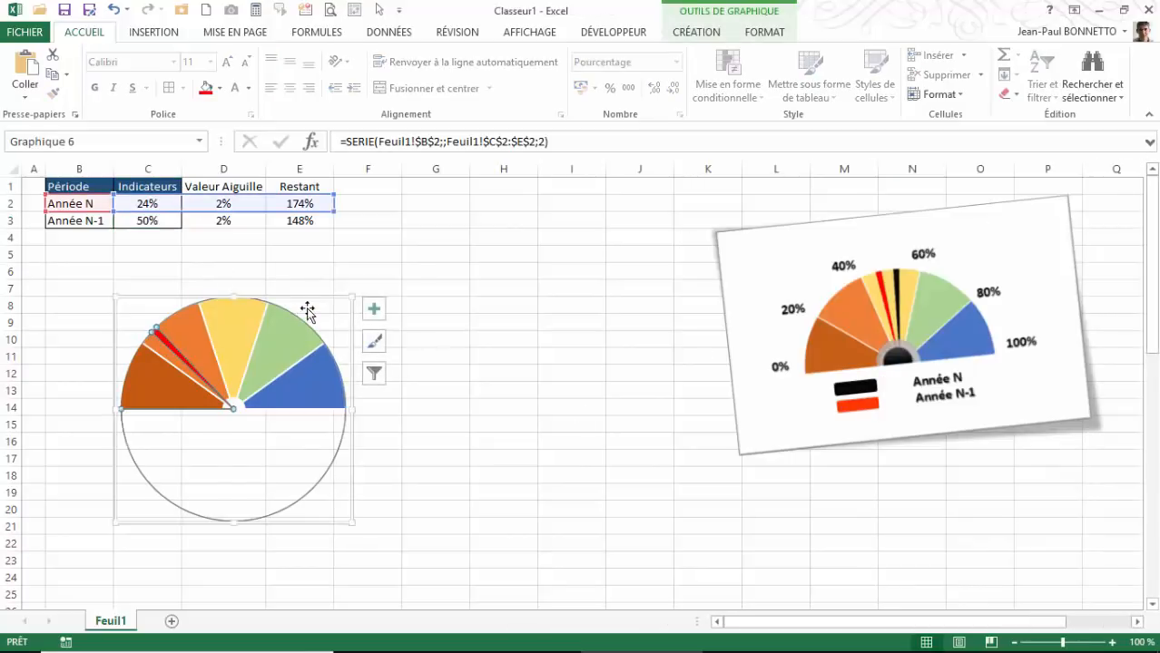
pyautogui.click(314, 298)
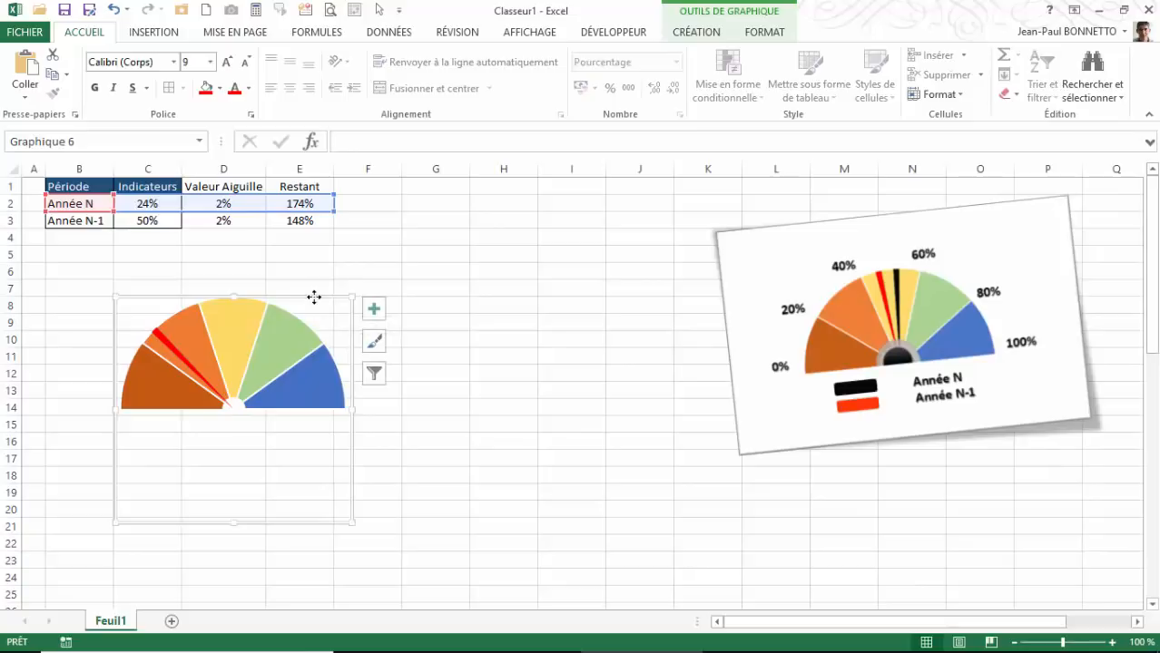
pyautogui.click(484, 303)
pyautogui.hotkey('ctrl', 'v')
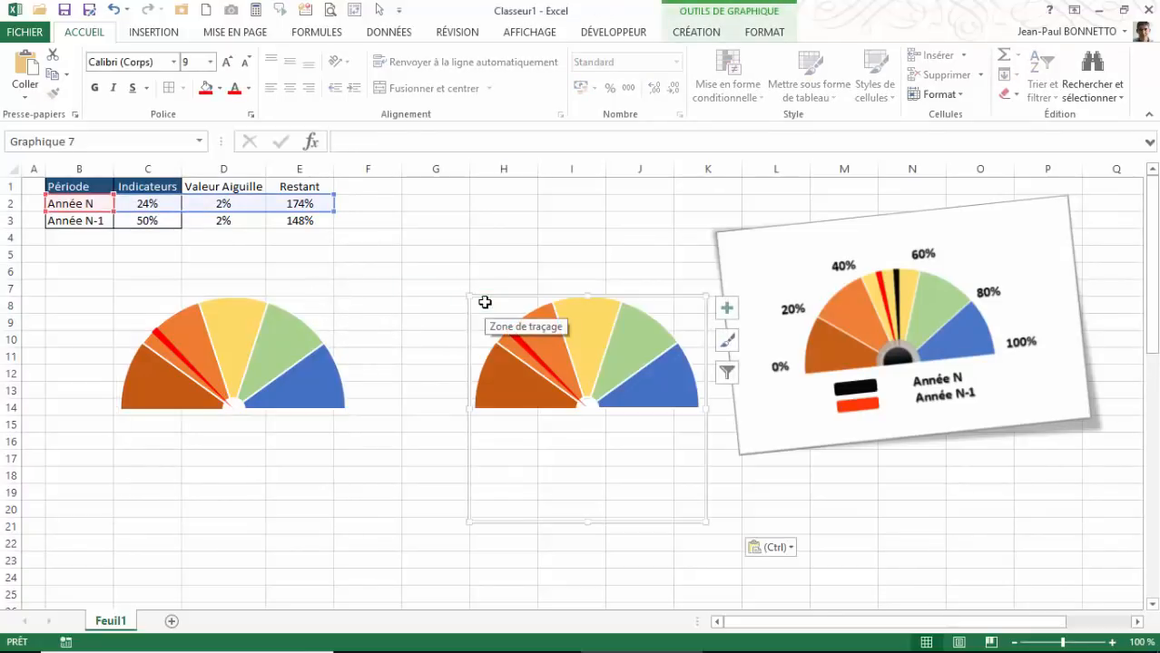
pyautogui.moveTo(505, 300); pyautogui.dragTo(480, 300)
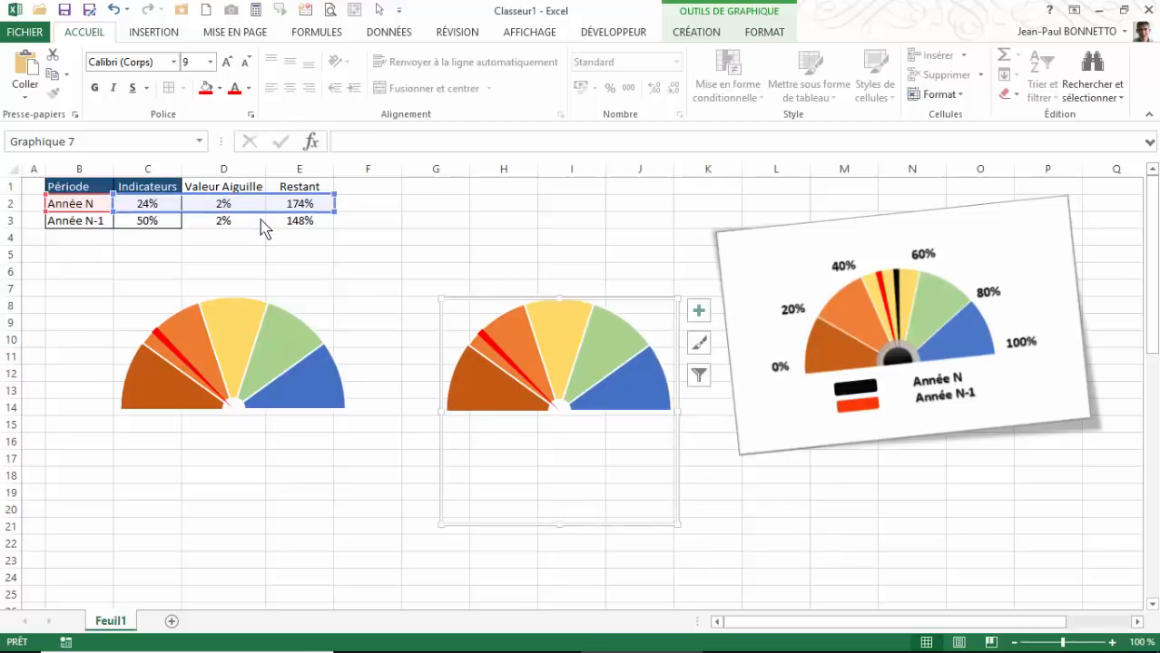
# Shift the copied chart's source ranges from the Année N row down to the Année N-1 row, B3 and C3:E3
pyautogui.moveTo(261, 228); pyautogui.dragTo(261, 228)
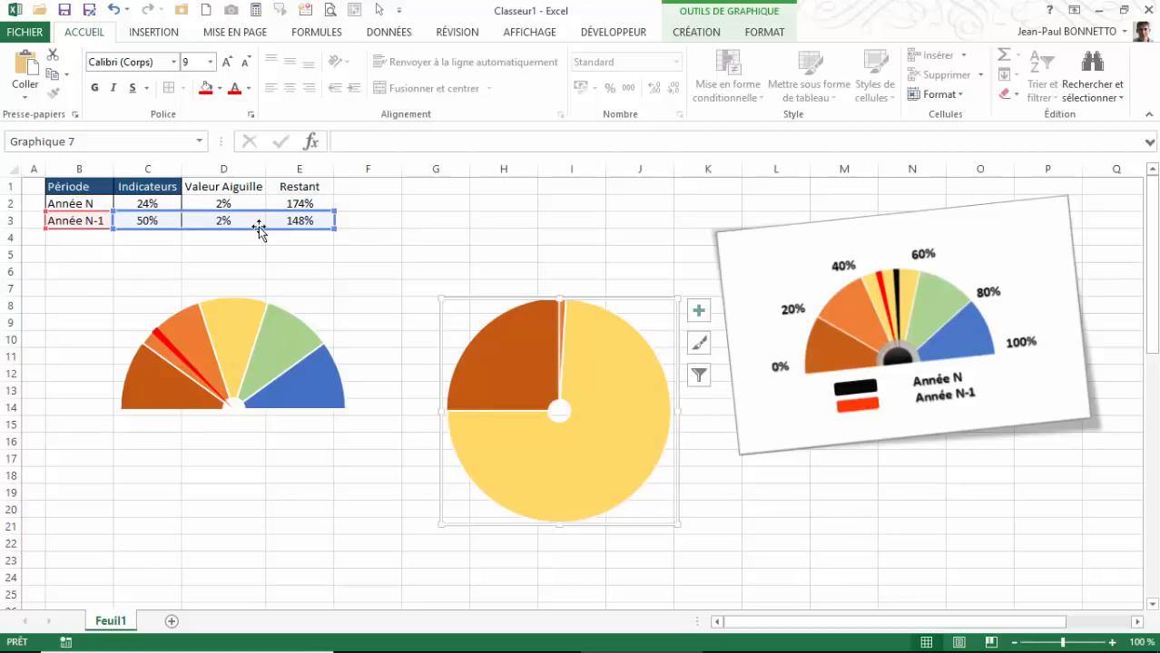
pyautogui.moveTo(625, 376)
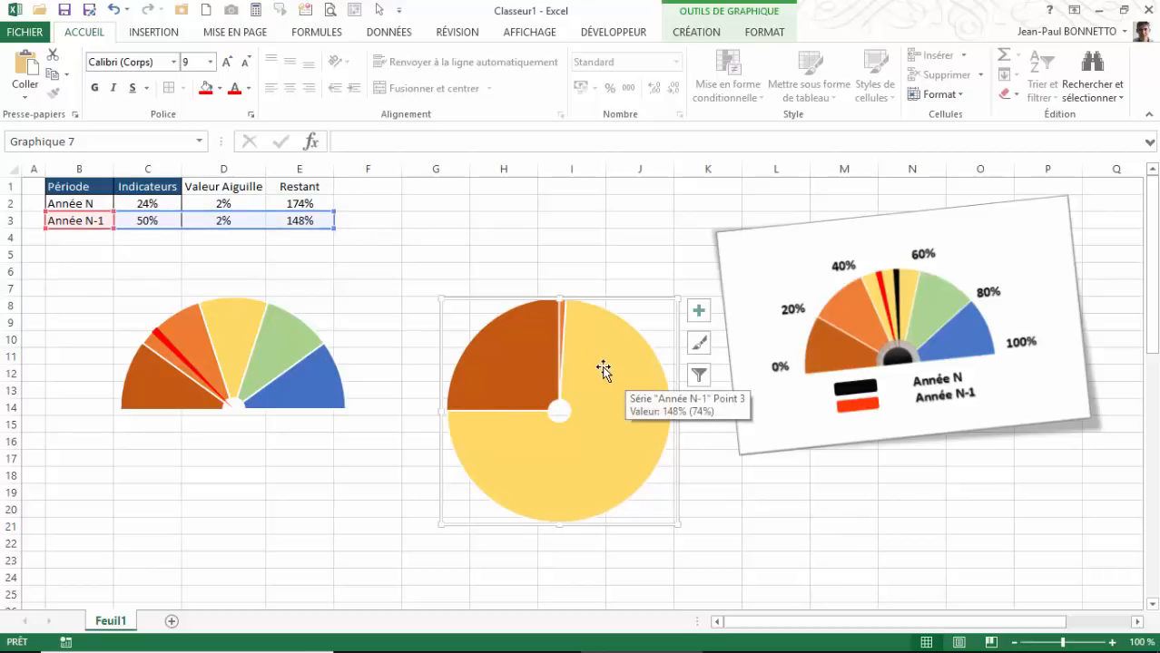
# Remove the fill and outline from the copied chart's Restant slice, and the fill from its Indicateurs slice
pyautogui.click(603, 368)
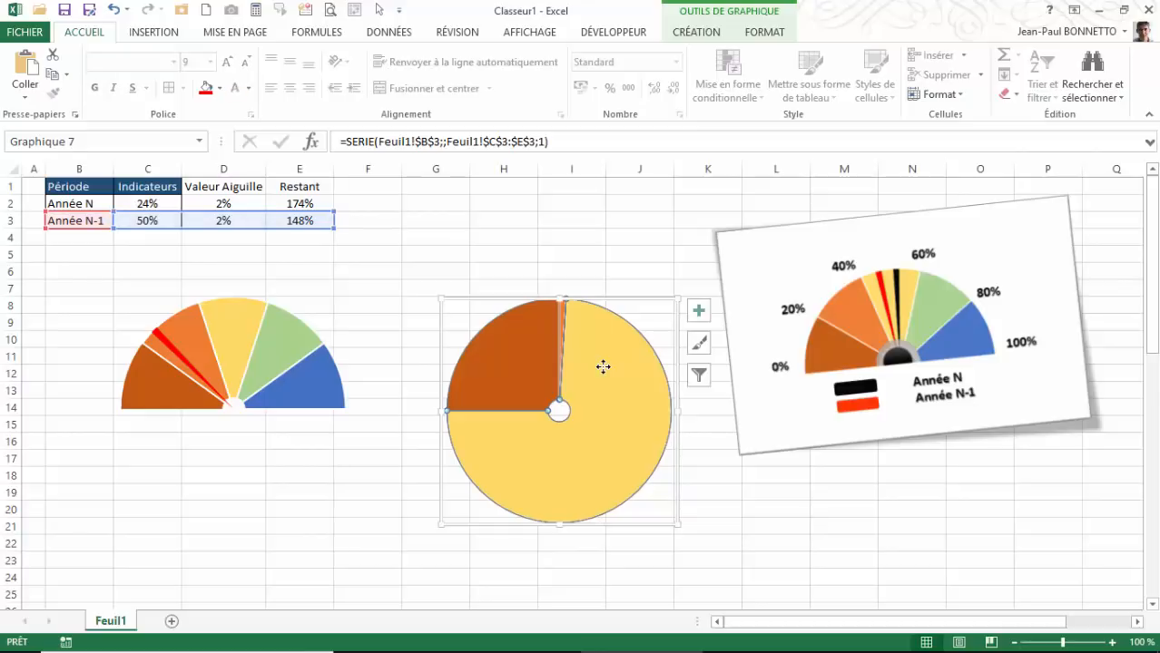
pyautogui.click(603, 368)
pyautogui.click(767, 33)
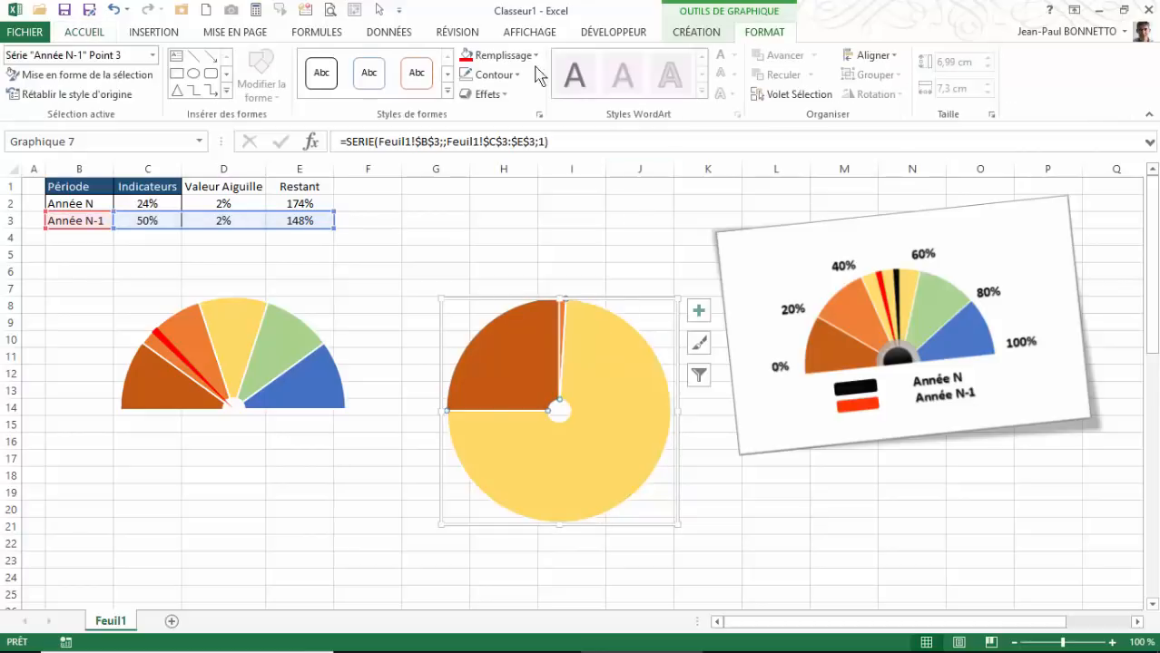
pyautogui.click(520, 60)
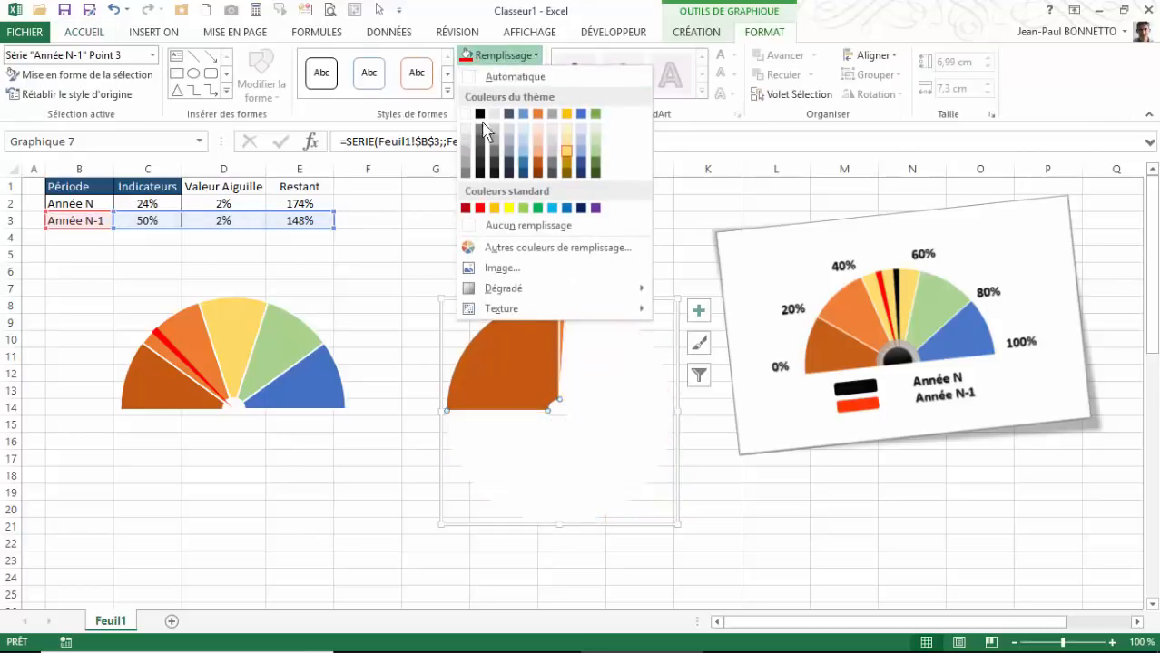
pyautogui.click(512, 228)
pyautogui.click(490, 74)
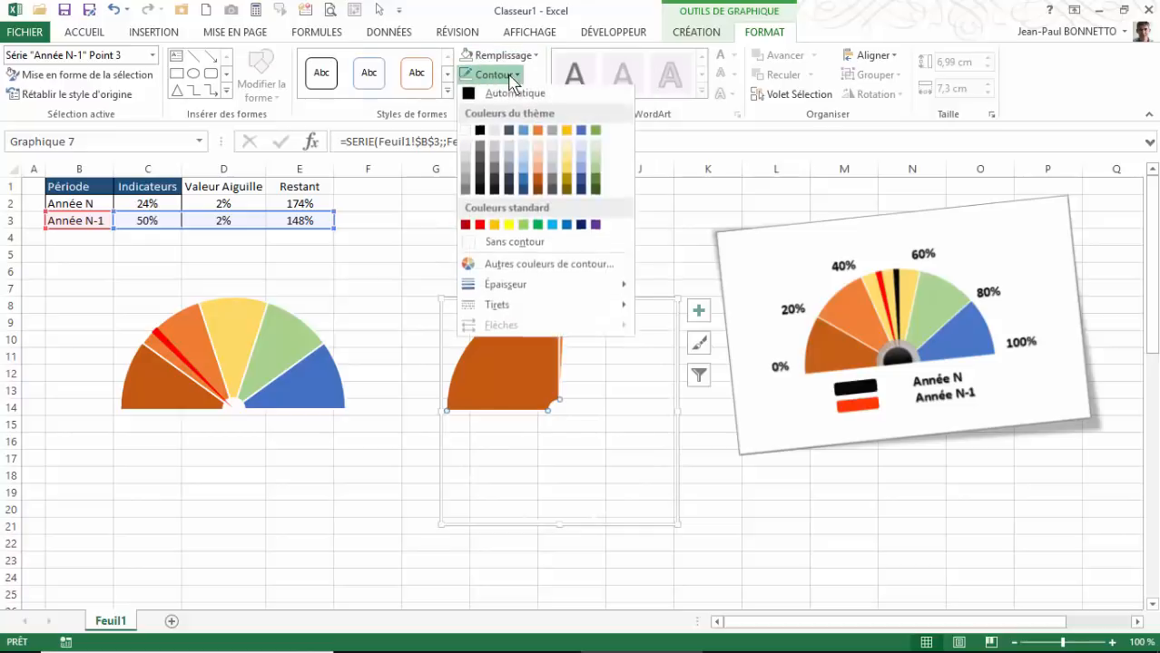
pyautogui.click(509, 245)
pyautogui.click(501, 376)
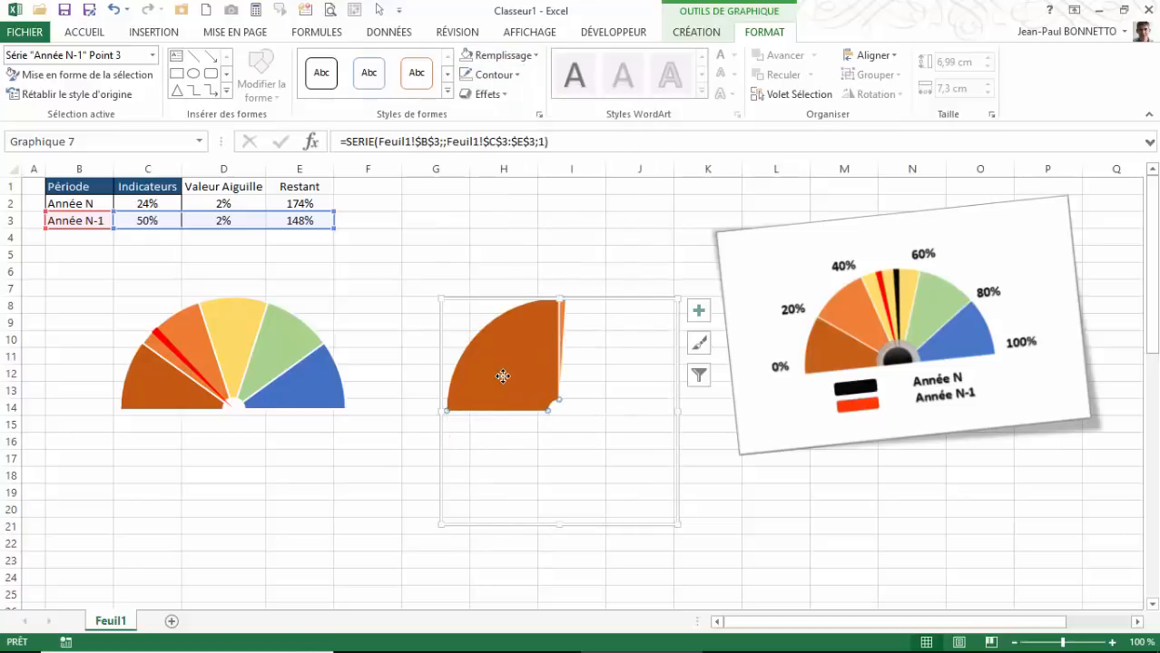
pyautogui.click(466, 57)
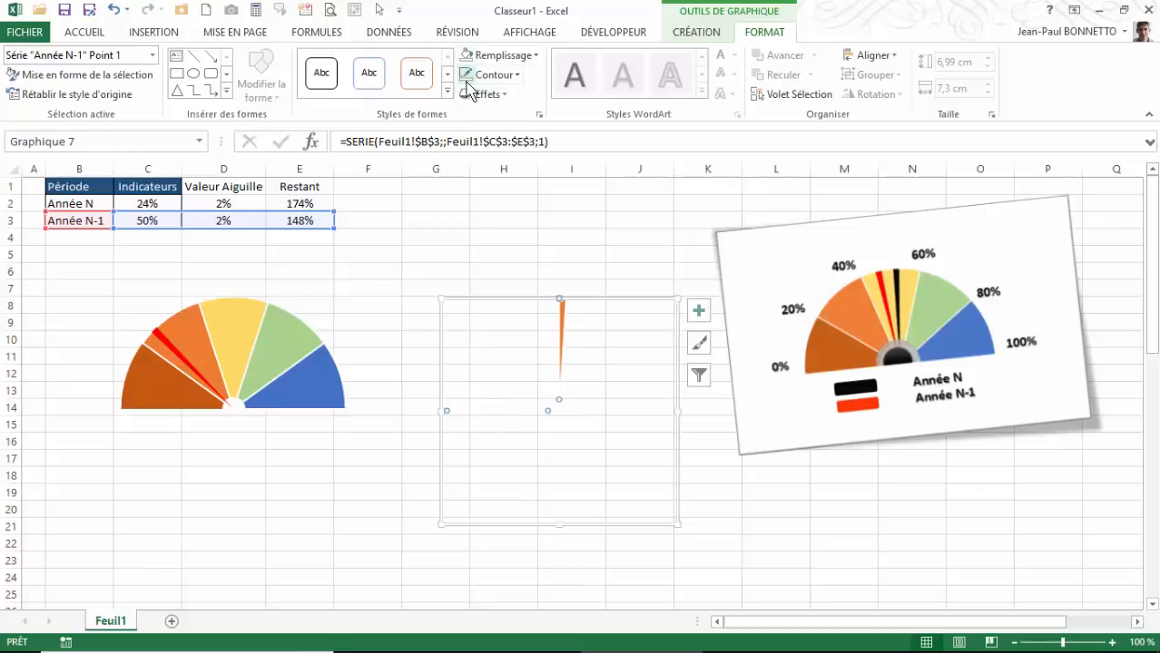
# Fill the copied chart's needle slice with black, and shift that chart slightly towards the original gauge
pyautogui.click(563, 312)
pyautogui.click(537, 56)
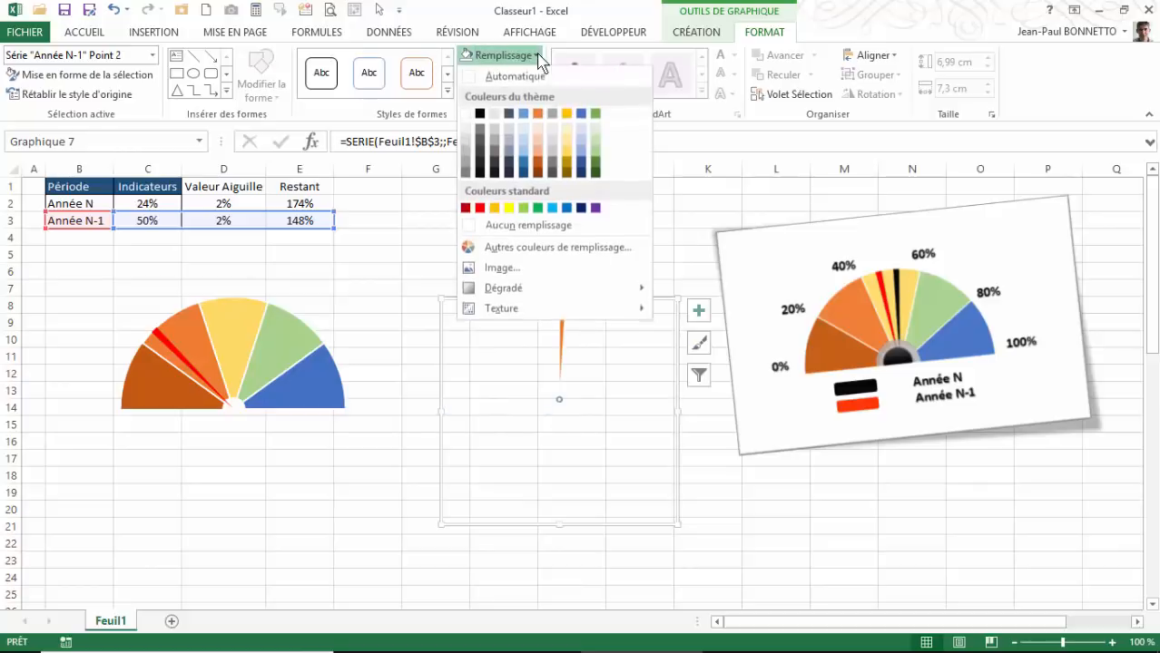
pyautogui.click(481, 115)
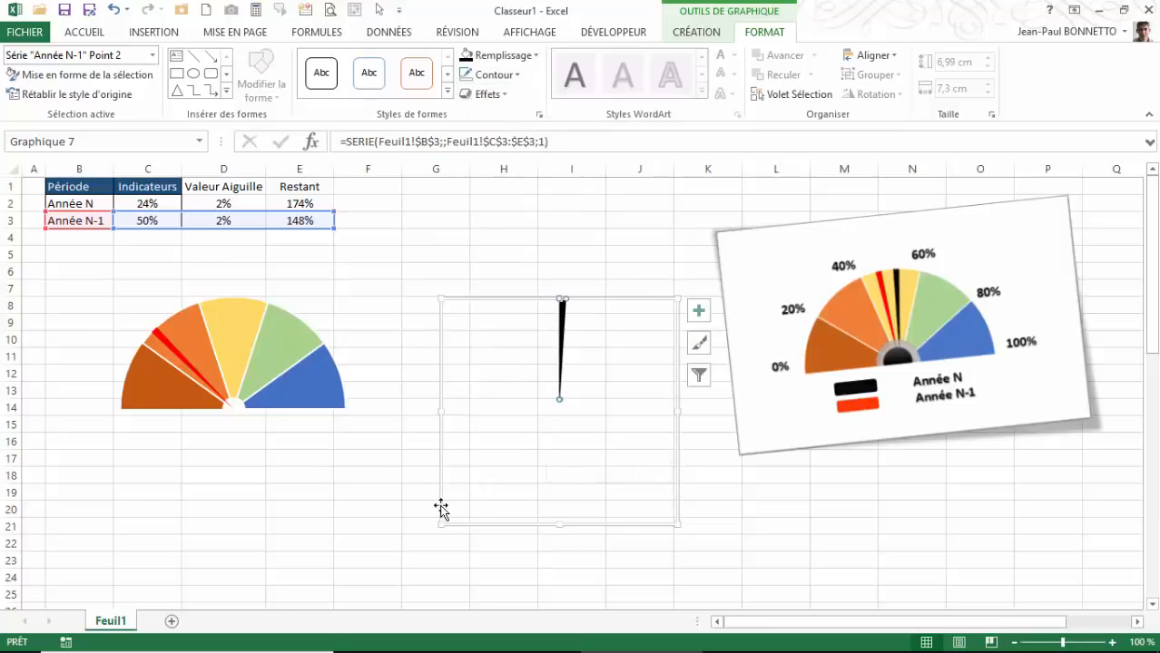
pyautogui.click(481, 259)
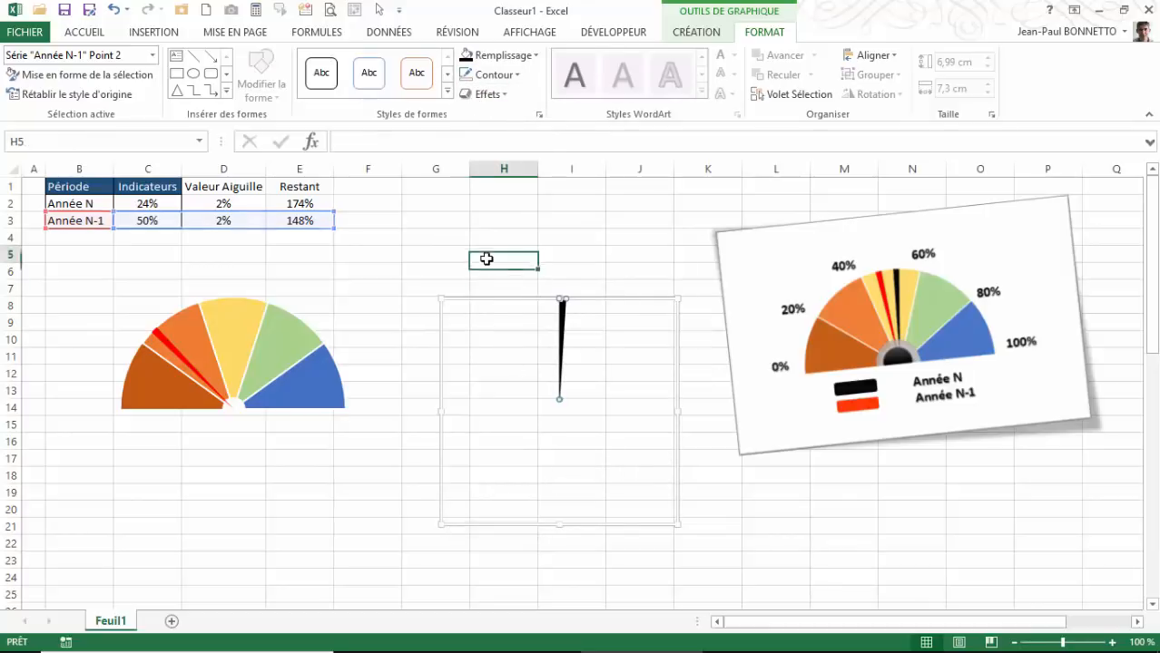
pyautogui.click(494, 325)
pyautogui.moveTo(497, 298)
pyautogui.mouseDown()
pyautogui.moveTo(349, 297)
pyautogui.moveTo(282, 317)
pyautogui.moveTo(481, 293)
pyautogui.mouseUp()
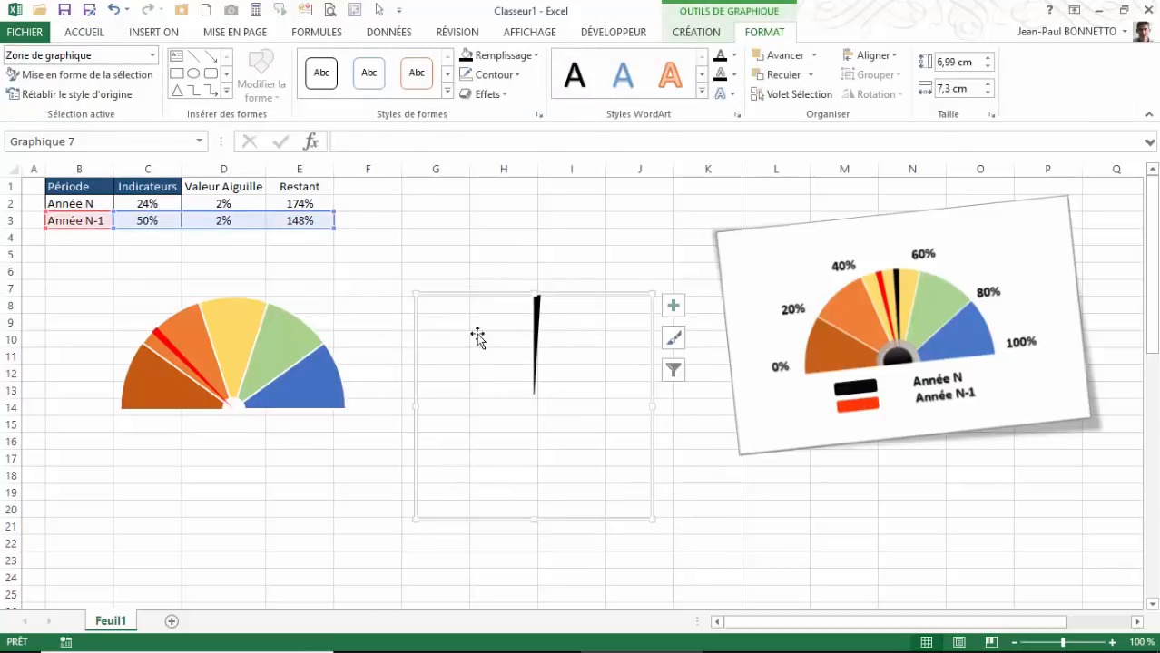
# Test the black needle by setting the Année N-1 indicator in C3 to 63%
pyautogui.click(143, 221)
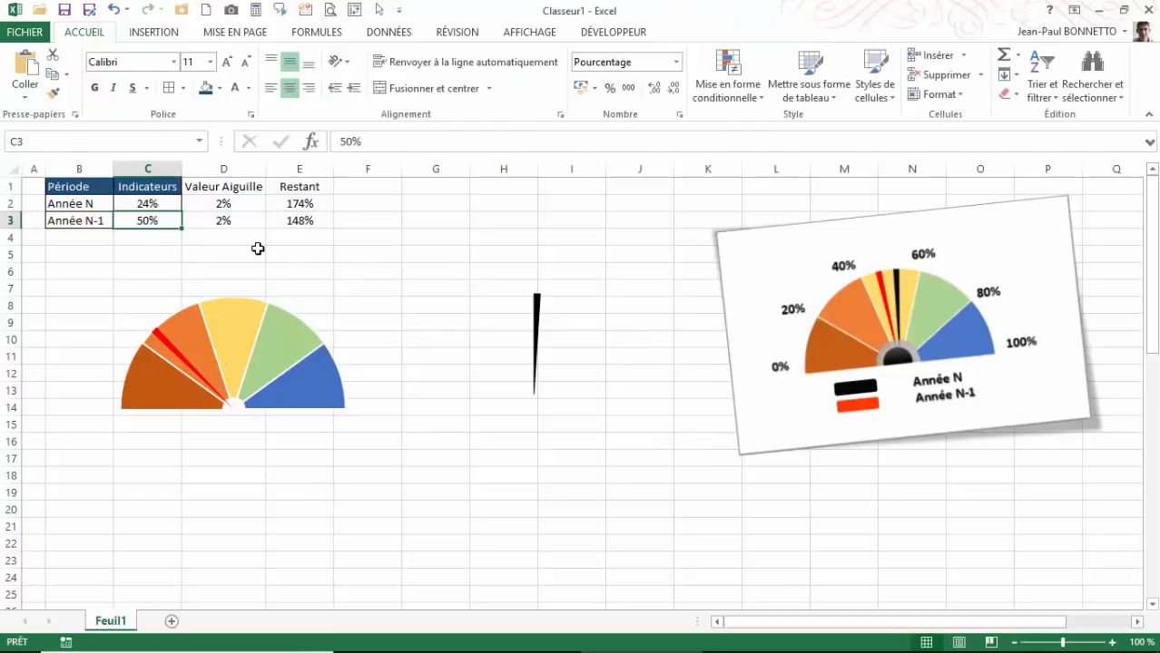
pyautogui.write('63')
pyautogui.press('Return')
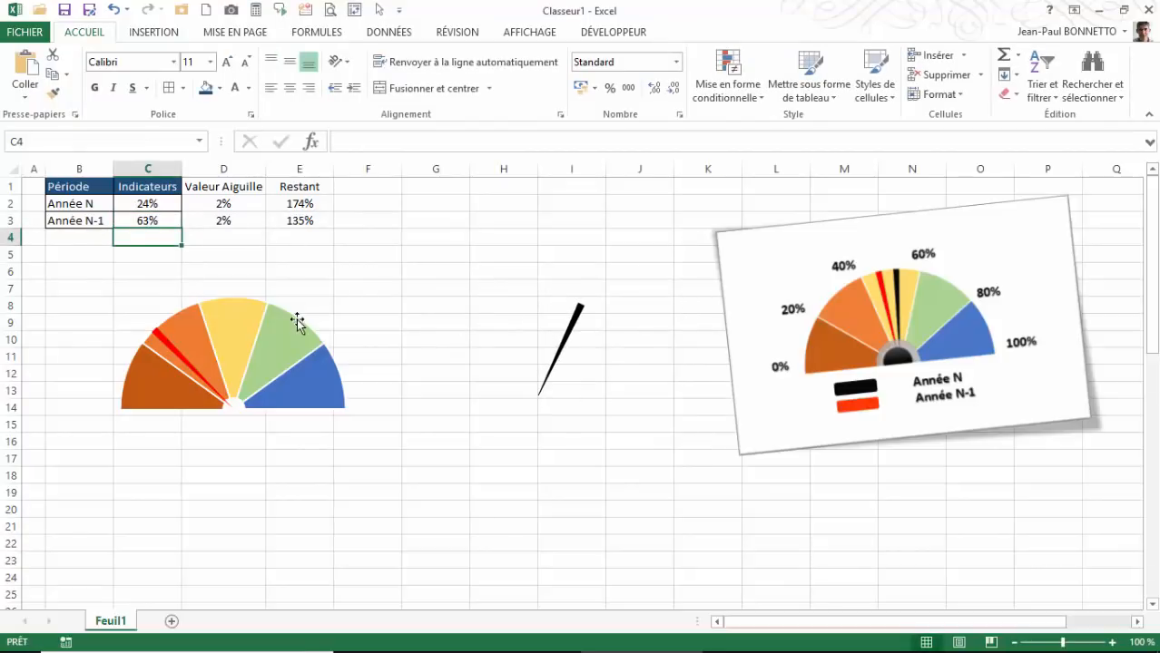
pyautogui.moveTo(297, 320)
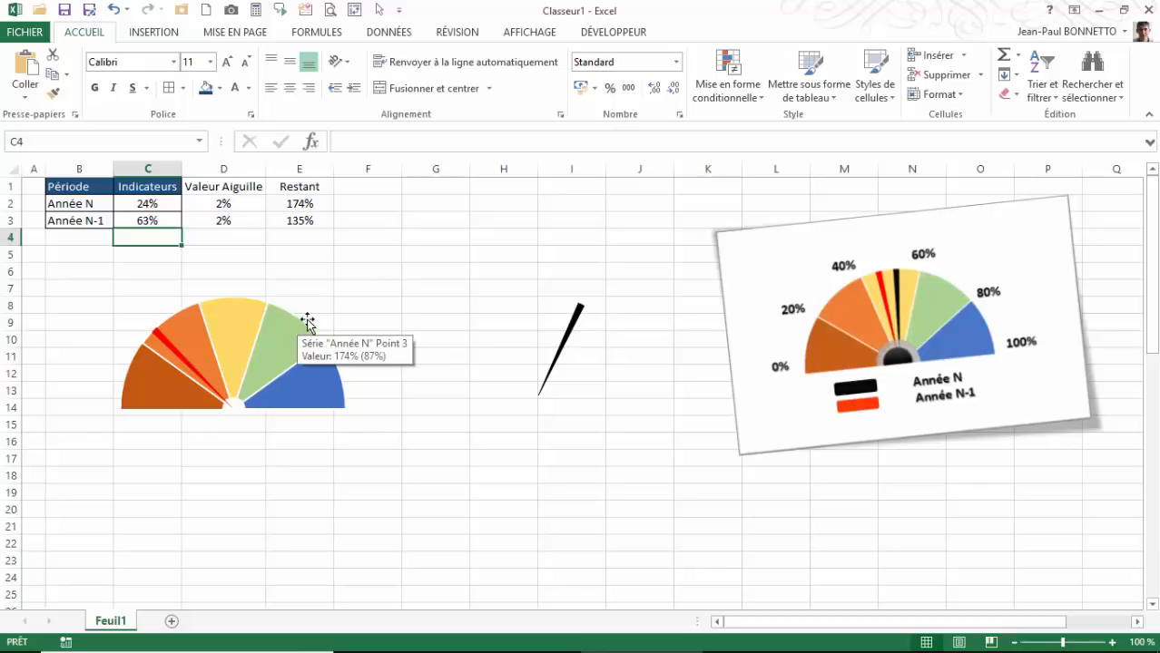
# Superimpose the two charts by aligning them to center and middle, and move the stacked gauge to about C7:F13
pyautogui.click(526, 323)
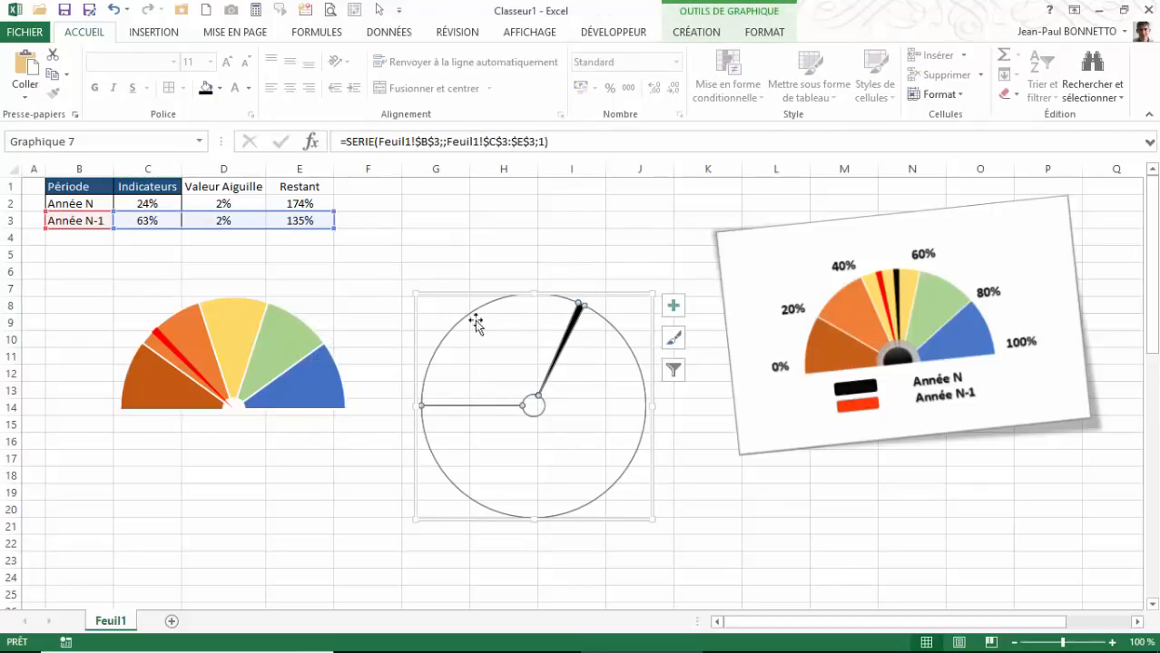
pyautogui.click(463, 298)
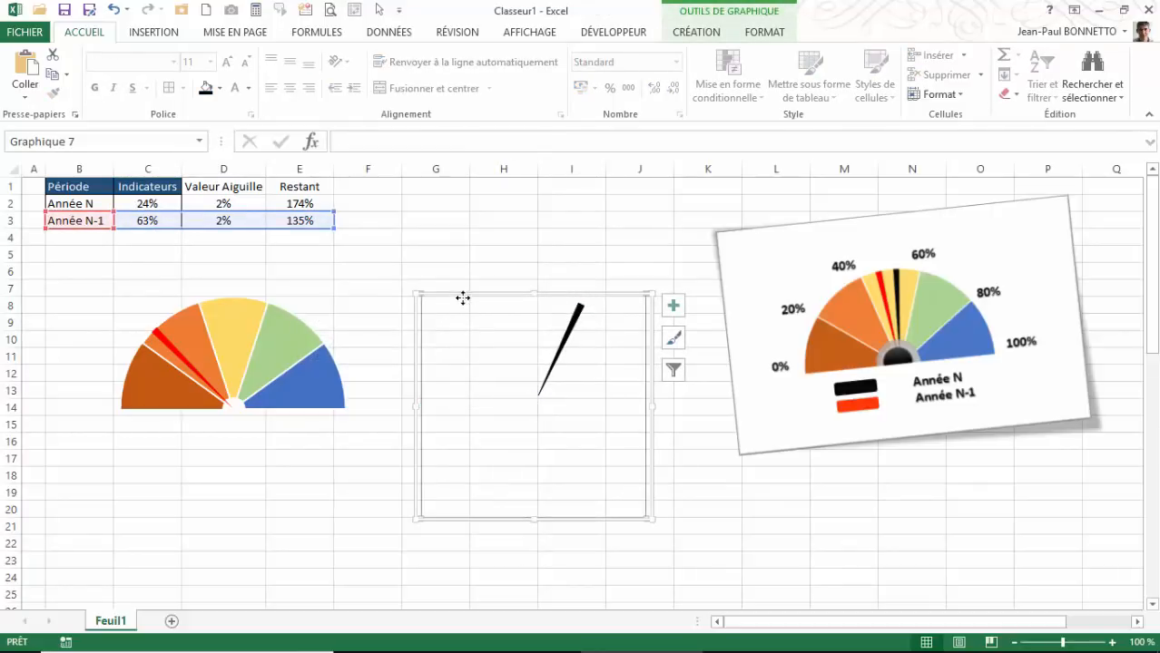
pyautogui.click(287, 313)
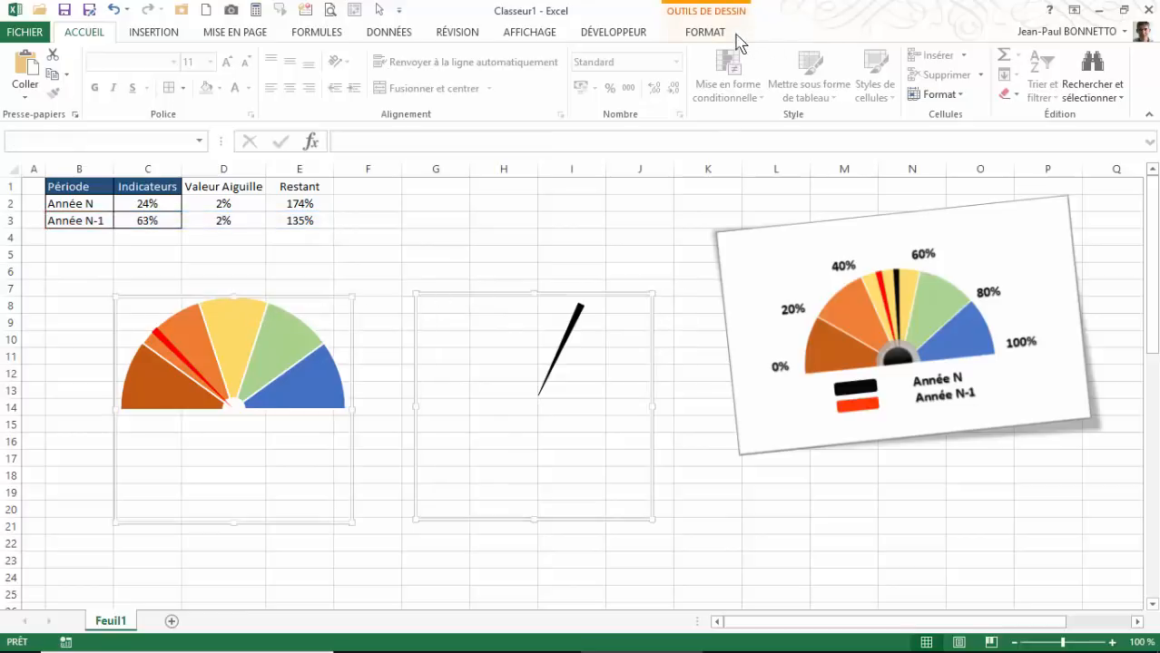
pyautogui.click(709, 34)
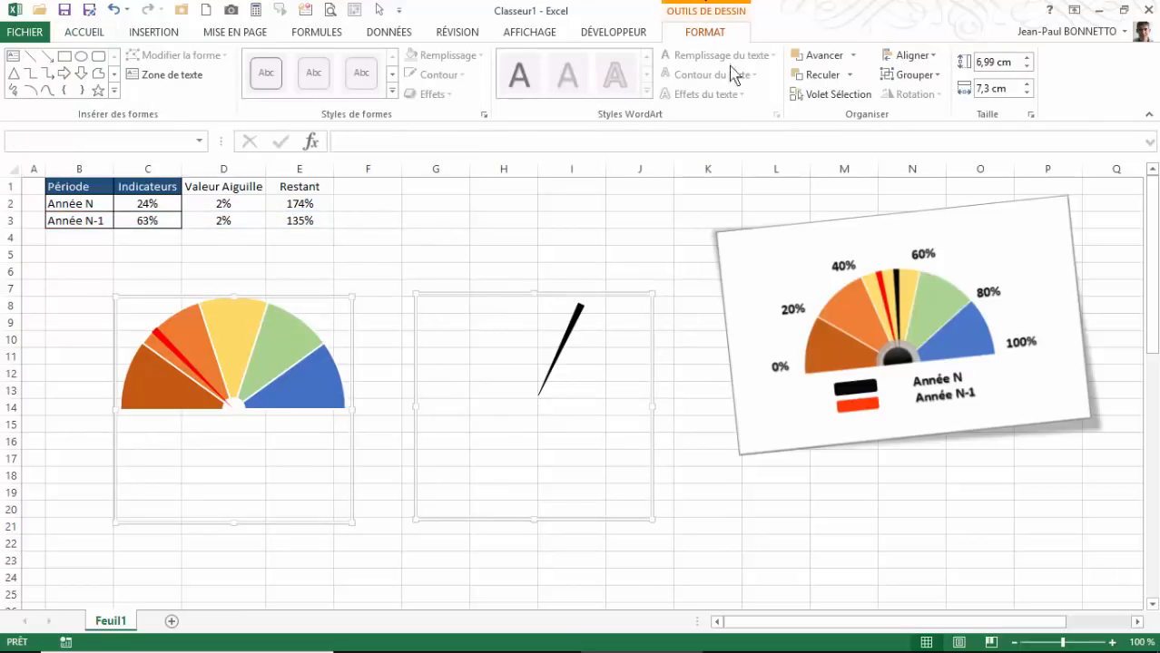
pyautogui.click(935, 58)
pyautogui.click(922, 96)
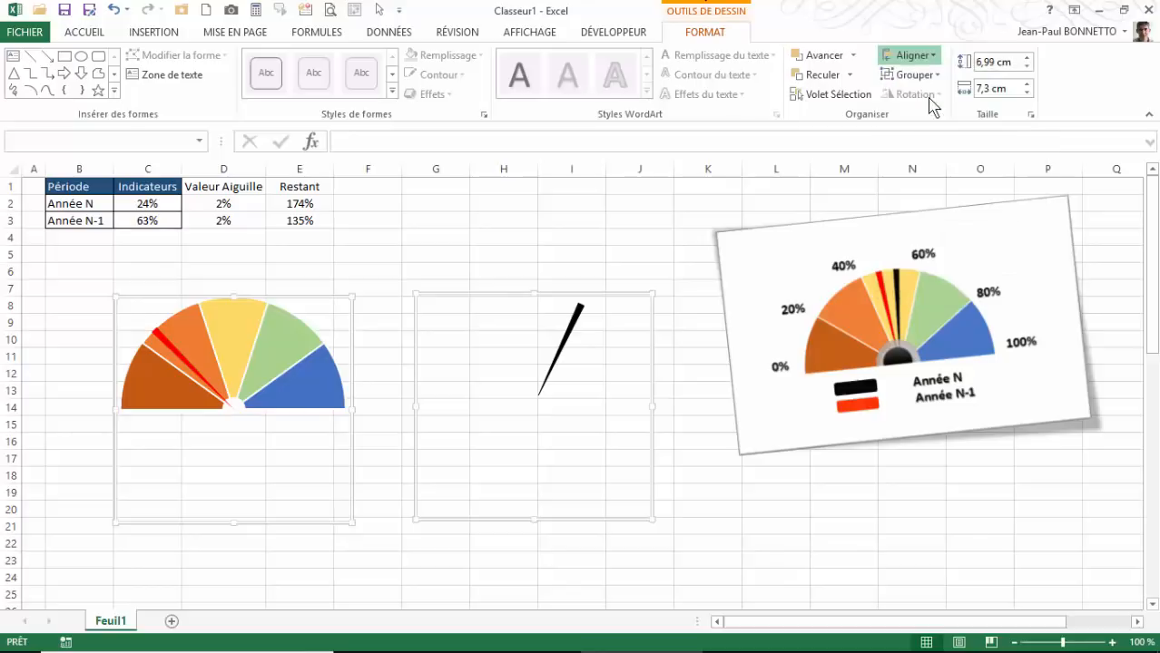
pyautogui.click(911, 55)
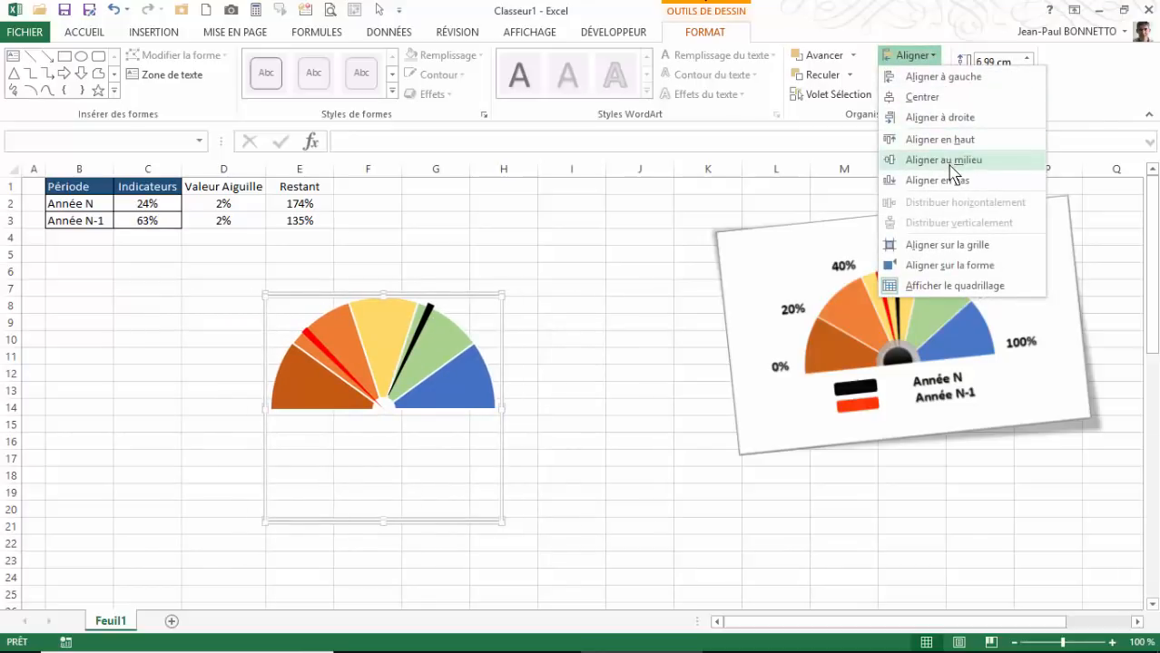
pyautogui.click(949, 160)
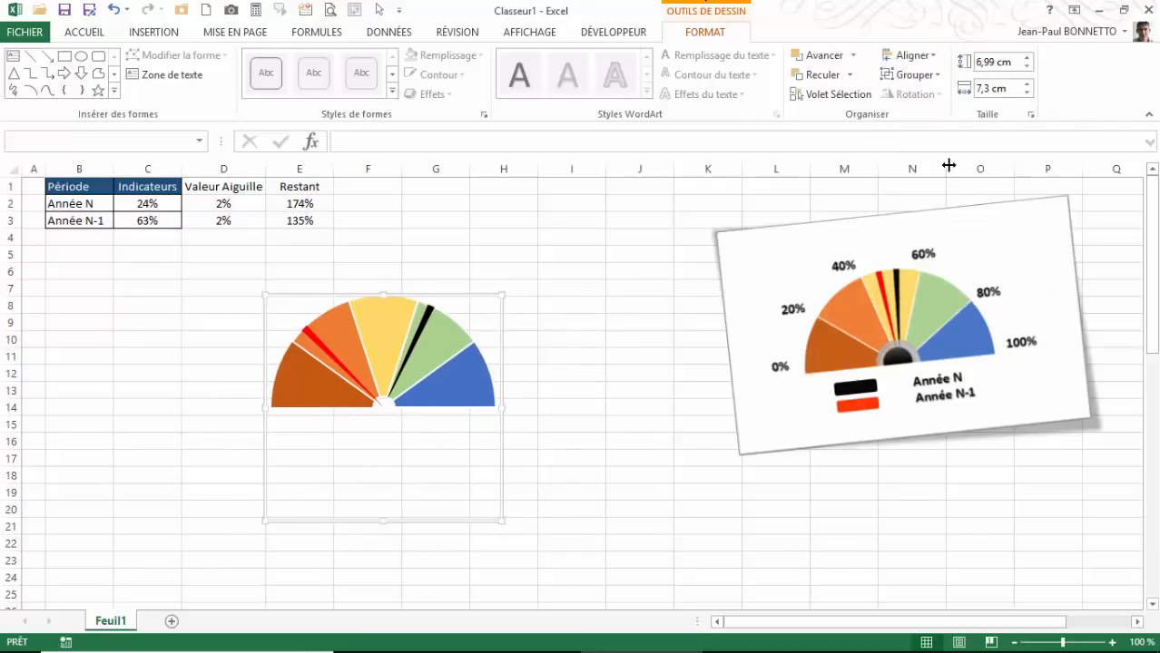
pyautogui.moveTo(455, 298); pyautogui.dragTo(365, 287)
pyautogui.click(475, 287)
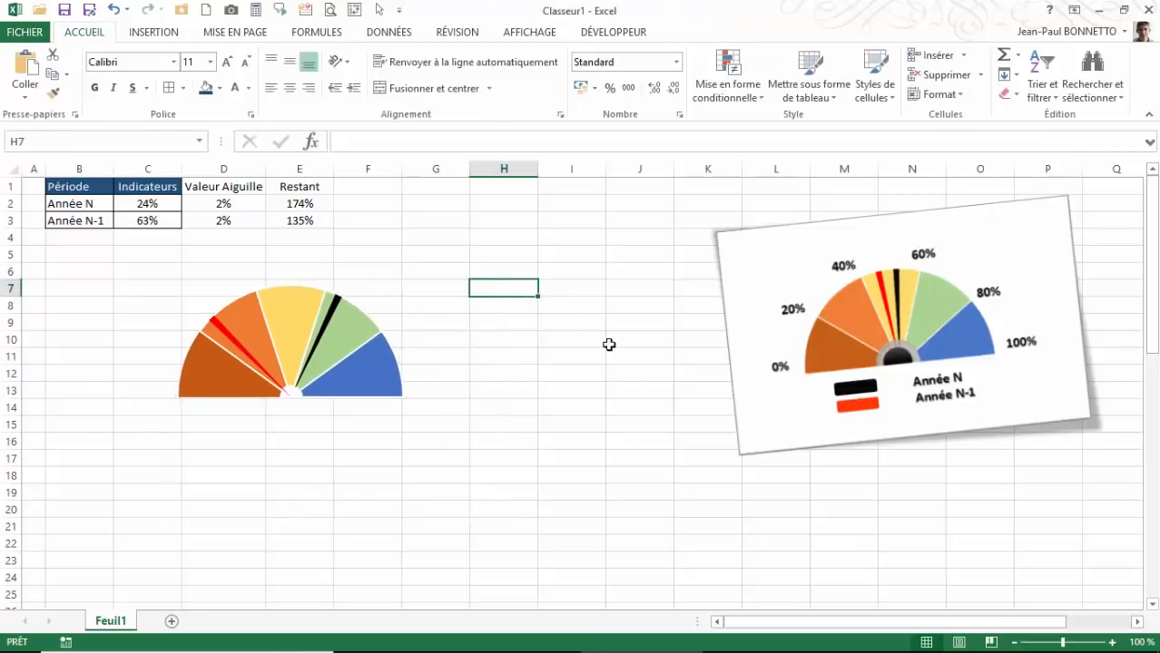
# Set the Année N indicator in C2 to 33% and the Année N-1 indicator in C3 to 61%
pyautogui.click(147, 206)
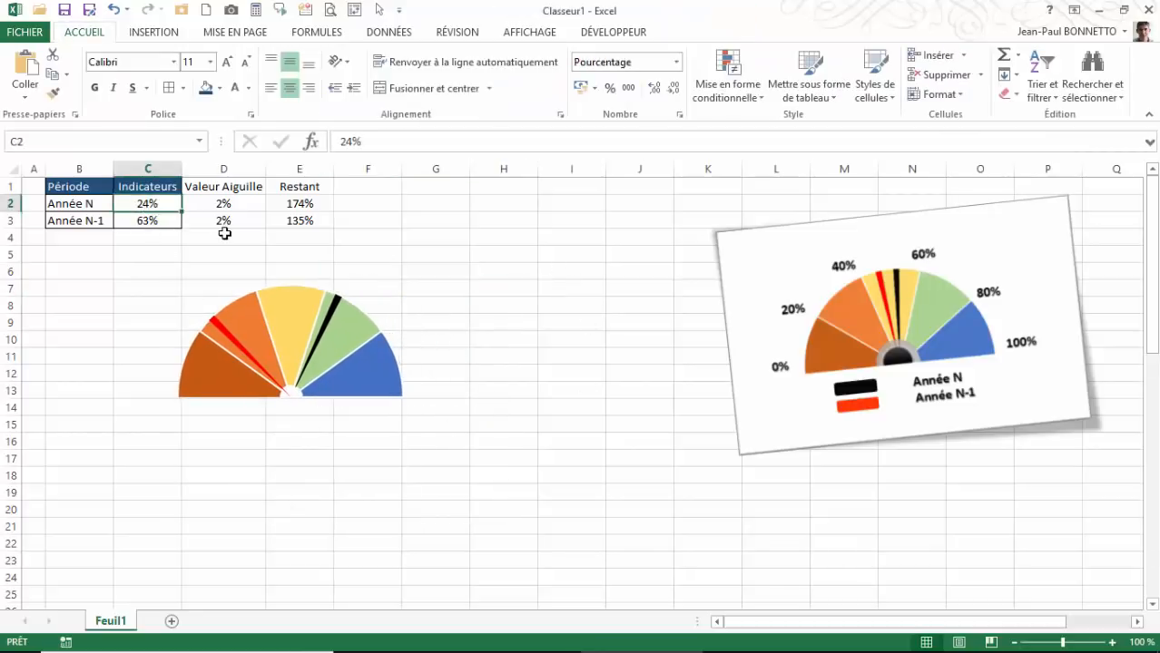
pyautogui.write('33')
pyautogui.press('Return')
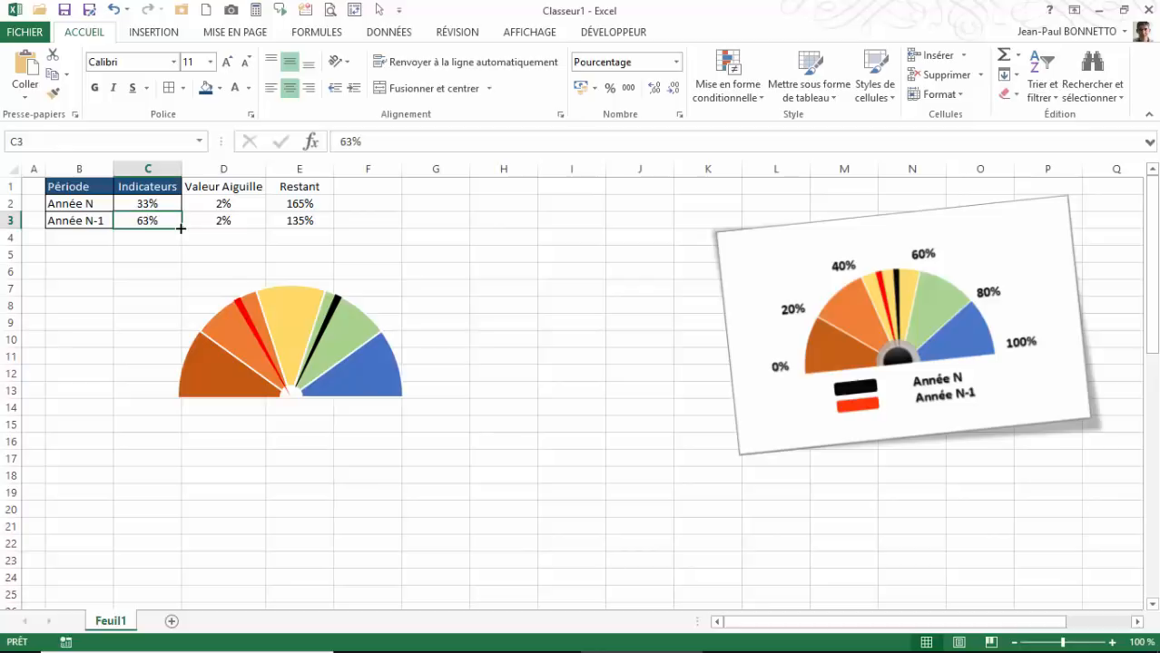
pyautogui.write('61')
pyautogui.press('Return')
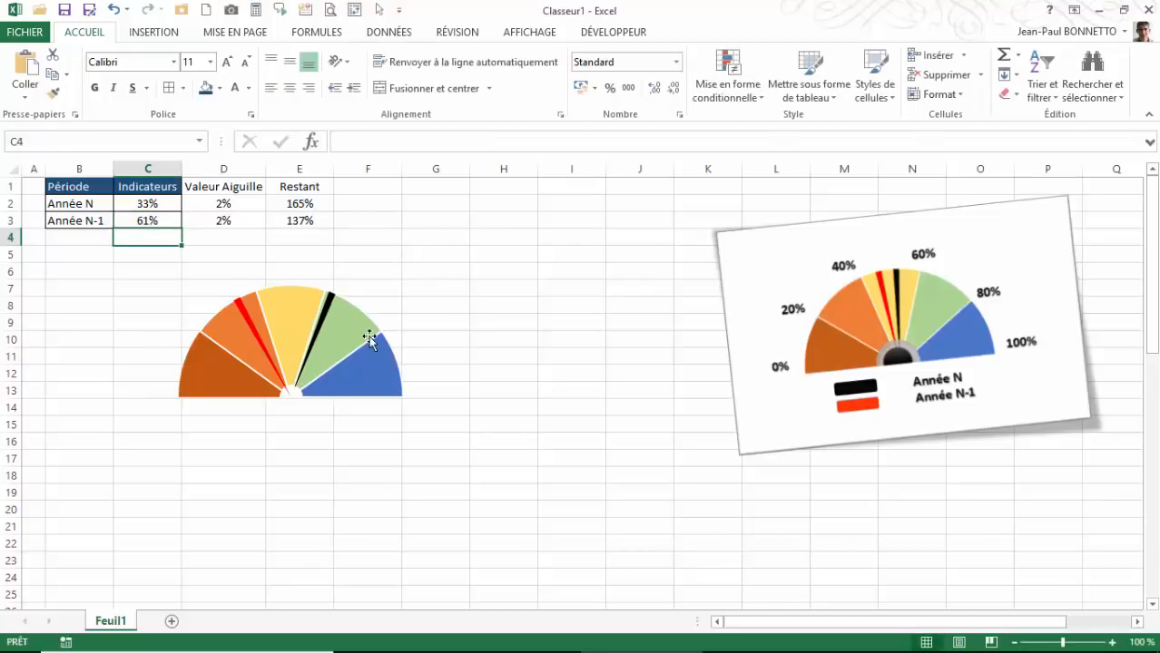
pyautogui.moveTo(370, 336)
# Draw a circle about 1.01 cm in diameter around cell H7 and apply the glossy black shape style to it
pyautogui.click(168, 34)
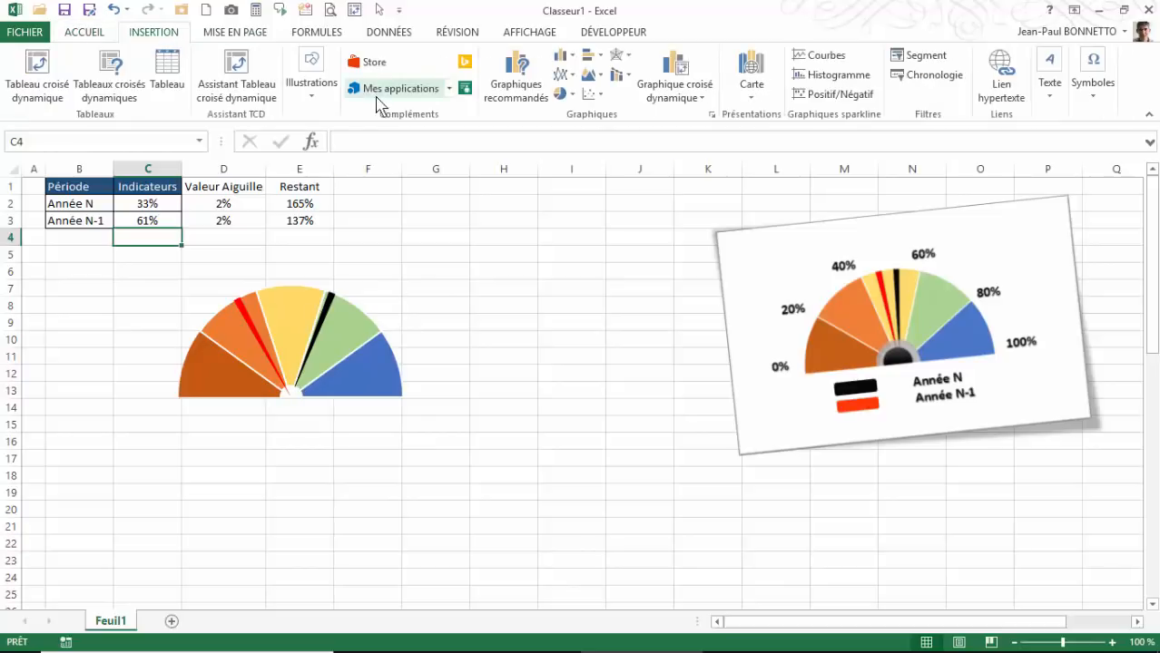
pyautogui.click(311, 86)
pyautogui.click(382, 168)
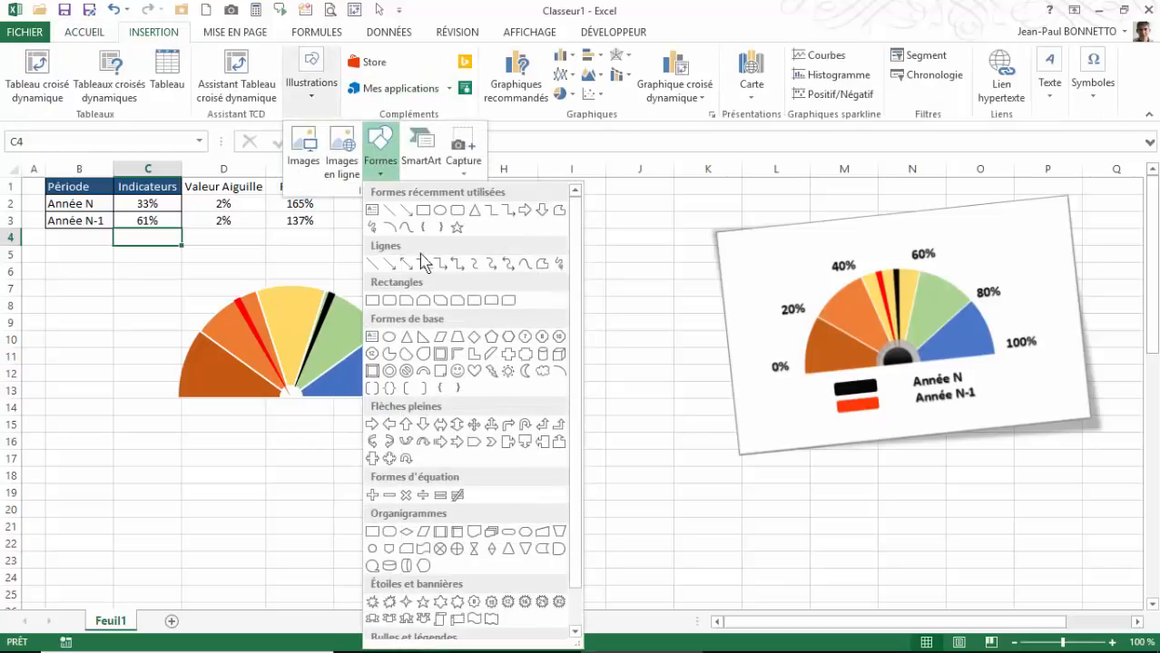
pyautogui.click(447, 225)
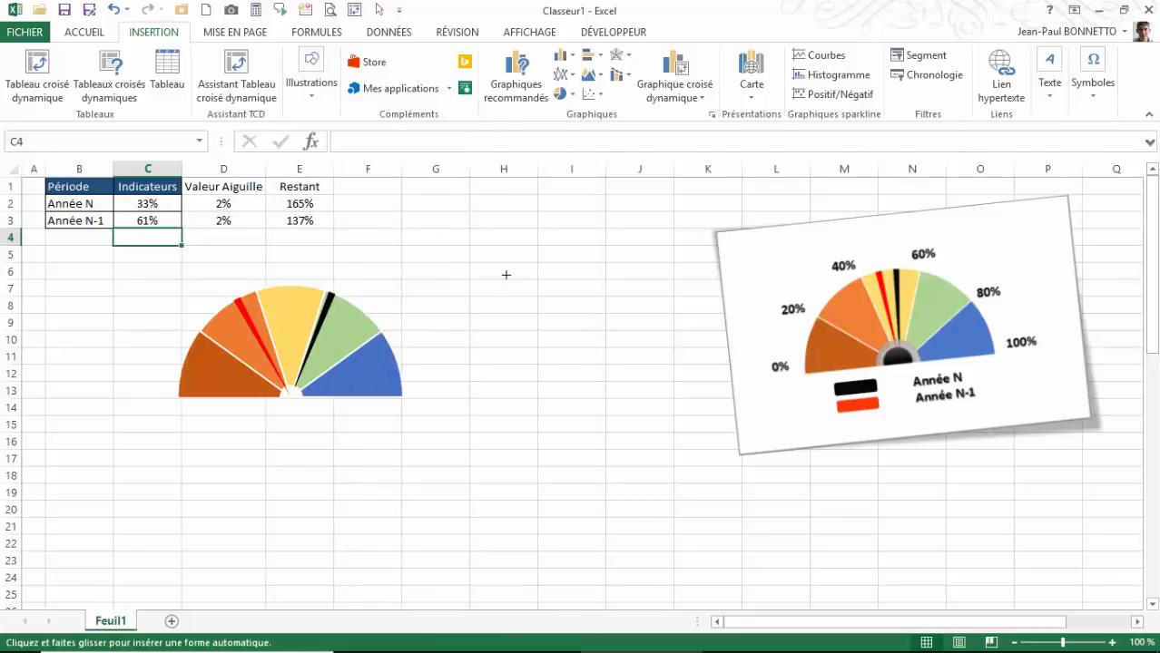
pyautogui.moveTo(521, 290); pyautogui.dragTo(526, 306)
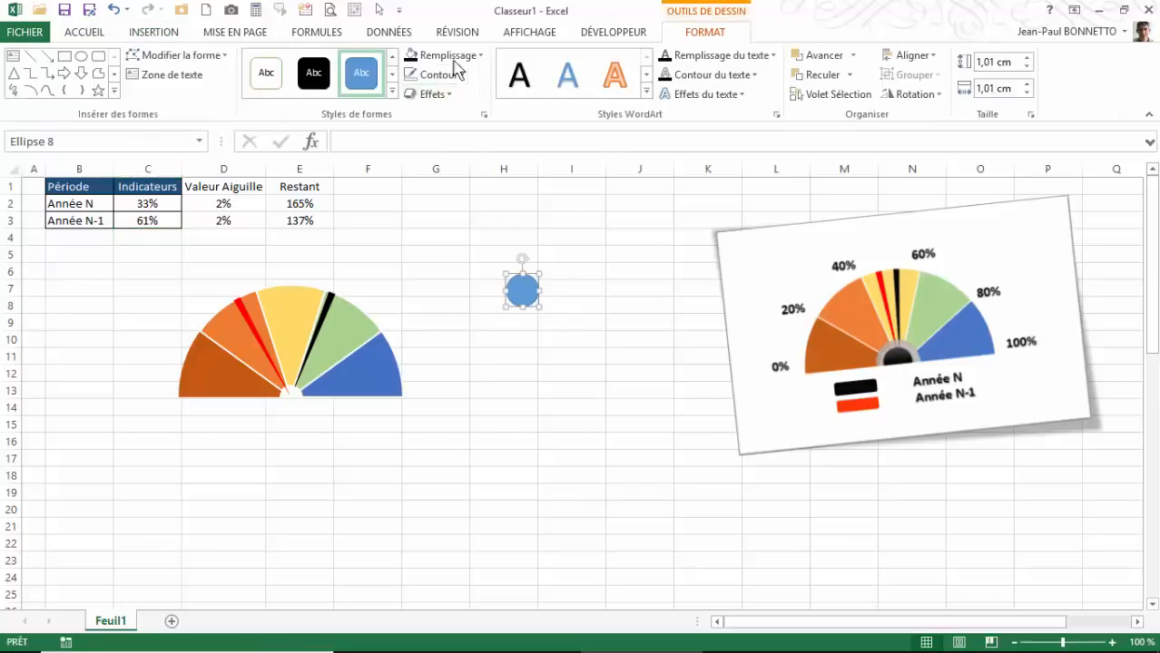
pyautogui.click(391, 94)
pyautogui.click(266, 313)
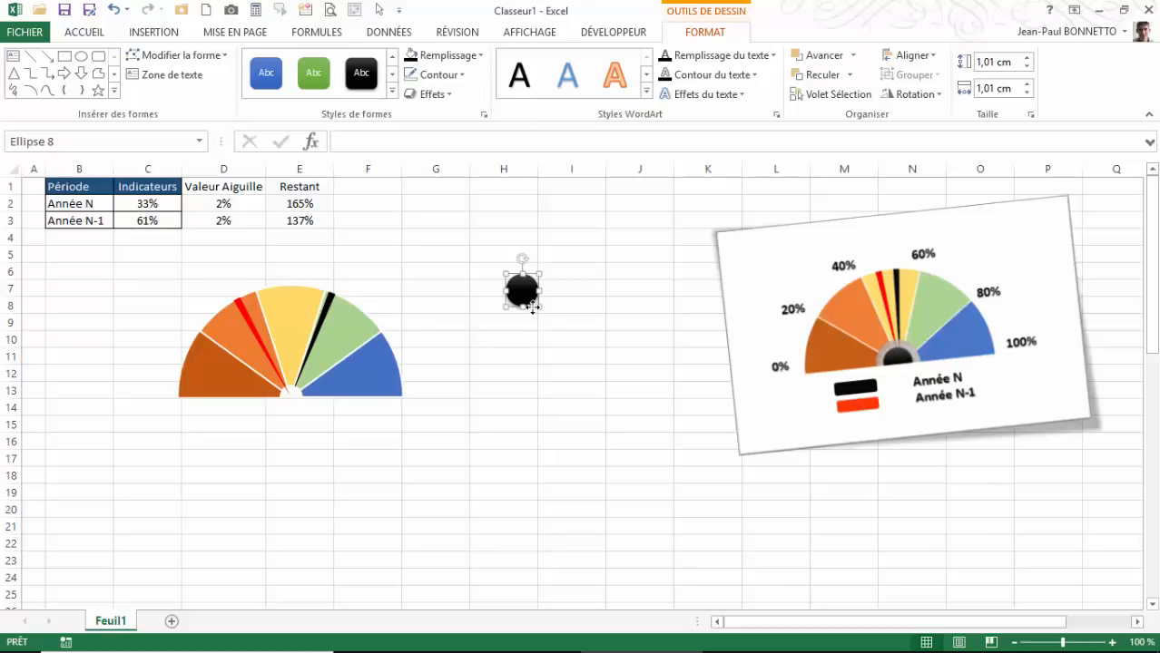
# Duplicate the black circle just below the original and enlarge the copy to about 1.4 cm
pyautogui.moveTo(533, 308); pyautogui.dragTo(548, 365)
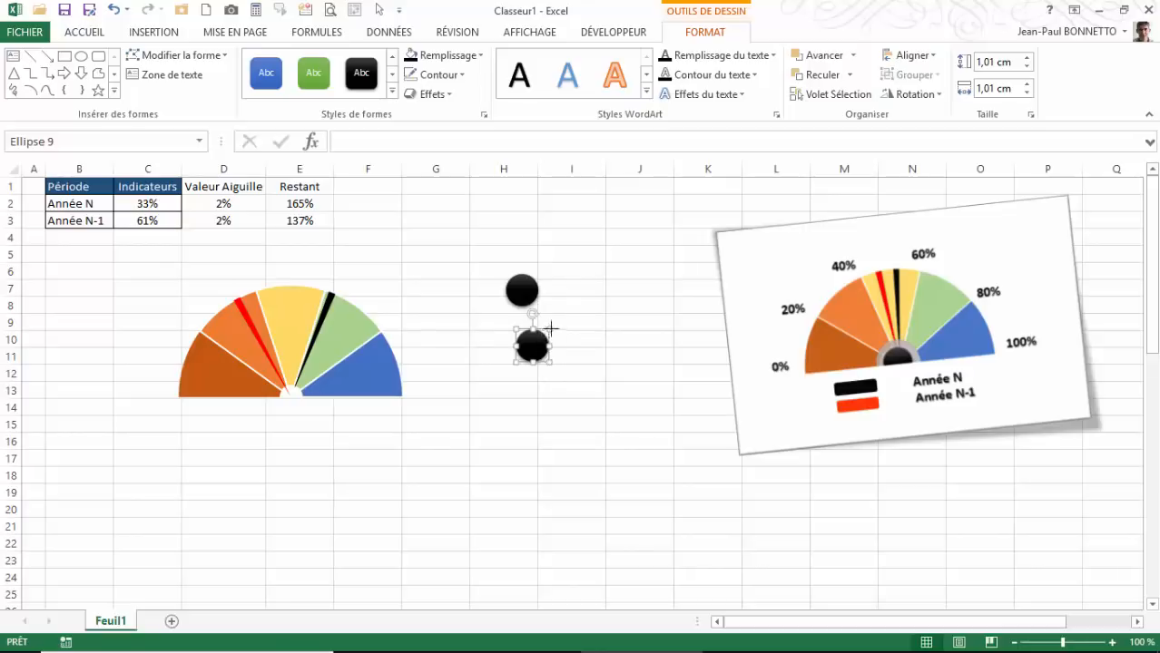
pyautogui.moveTo(551, 328); pyautogui.dragTo(564, 316)
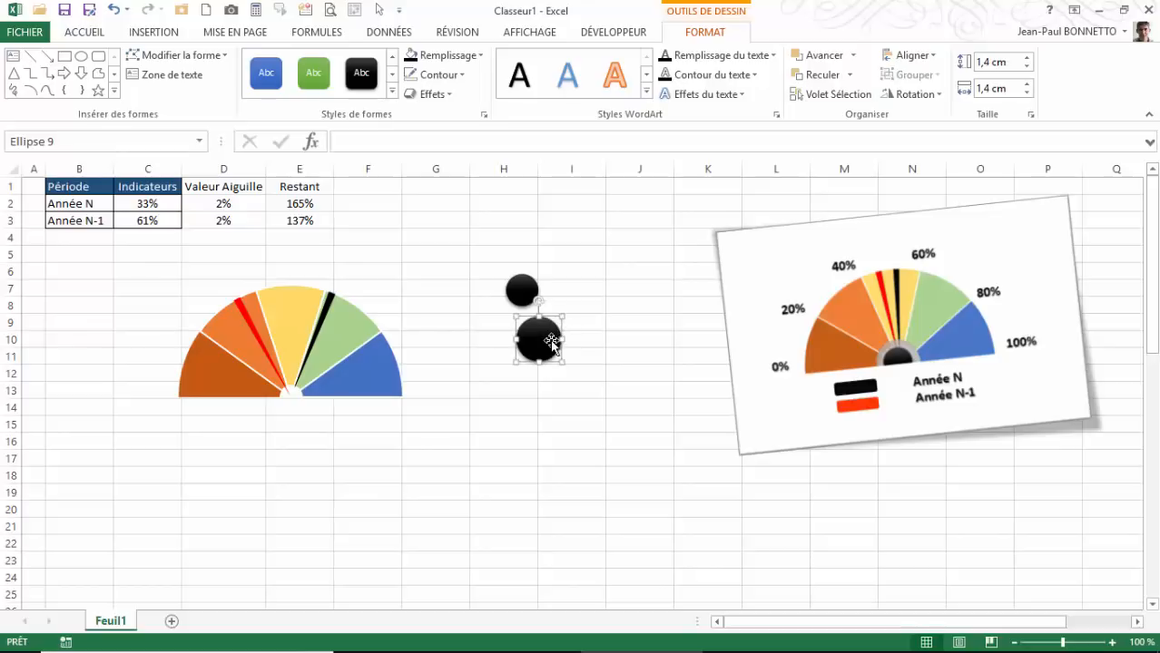
# Open the shape formatting options of the larger circle and show its gradient fill settings
pyautogui.rightClick(548, 345)
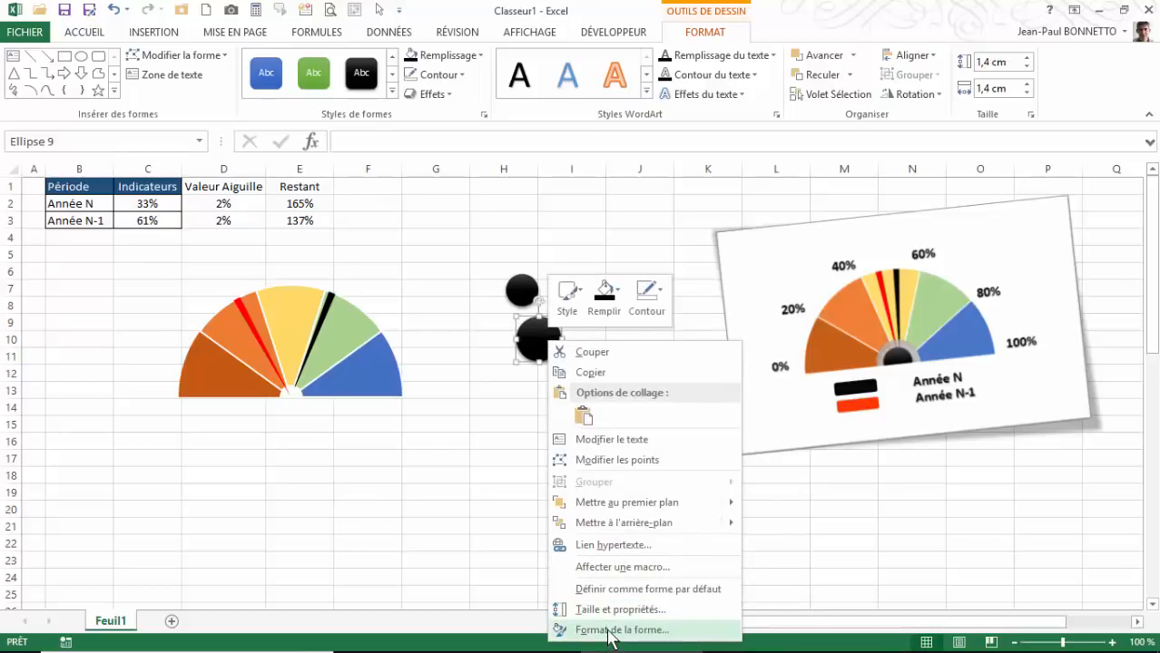
pyautogui.click(607, 635)
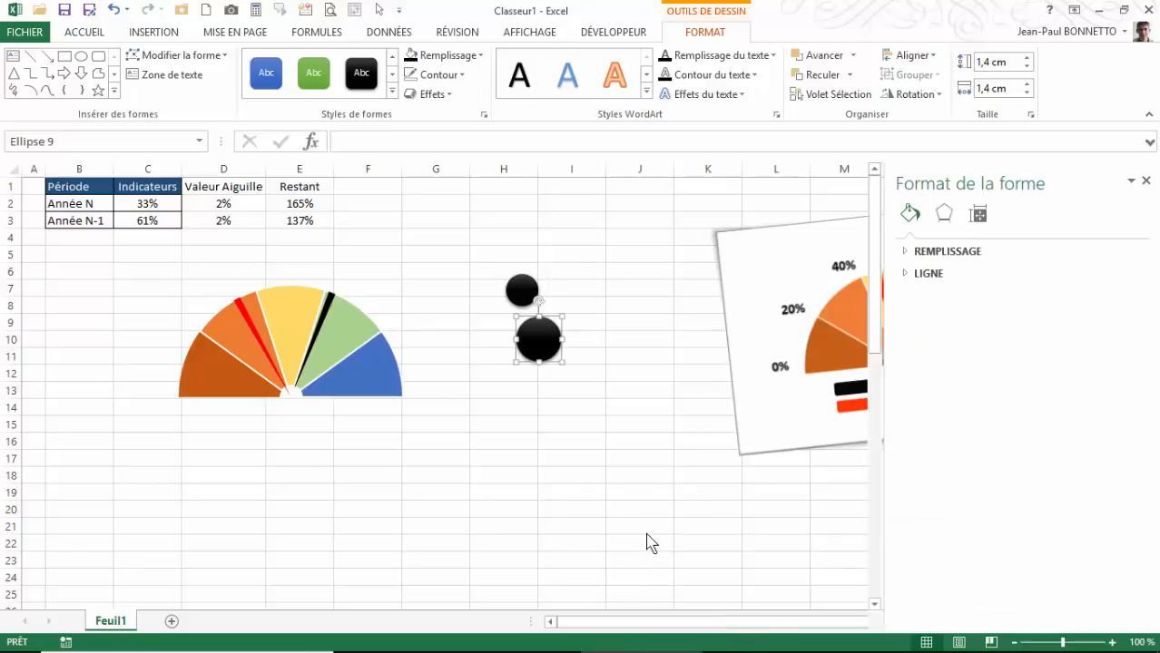
pyautogui.click(909, 278)
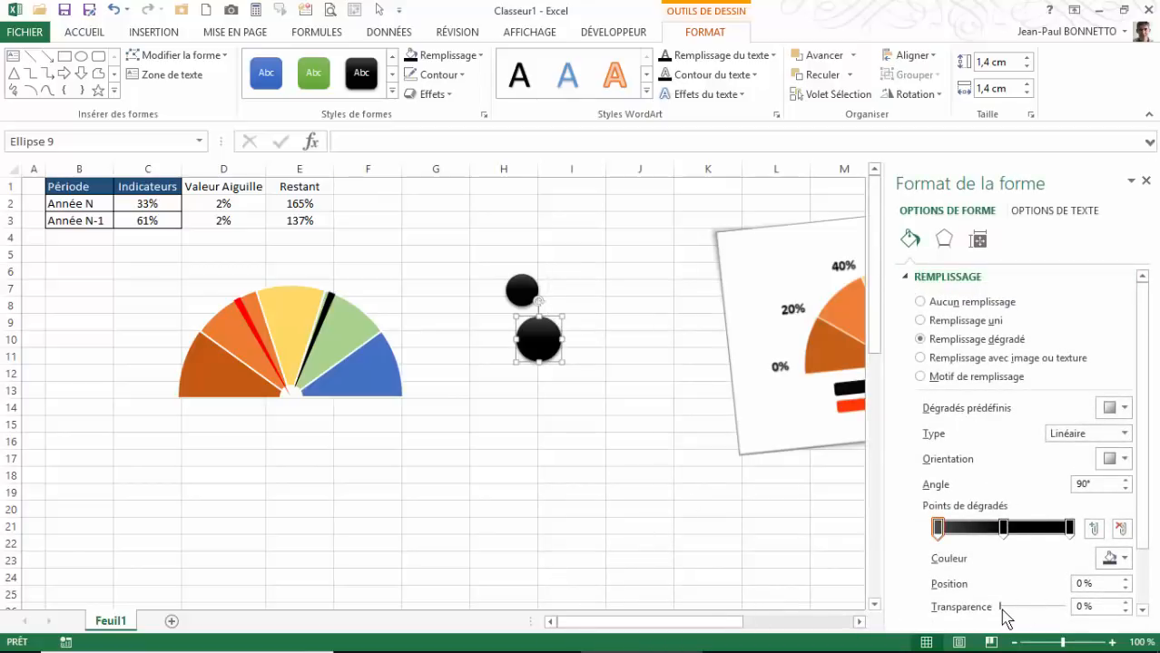
# Try making the larger circle's gradient partly transparent, with the middle stop at about 62% and the last stop at 42%
pyautogui.moveTo(1001, 604); pyautogui.dragTo(933, 614)
pyautogui.click(1004, 531)
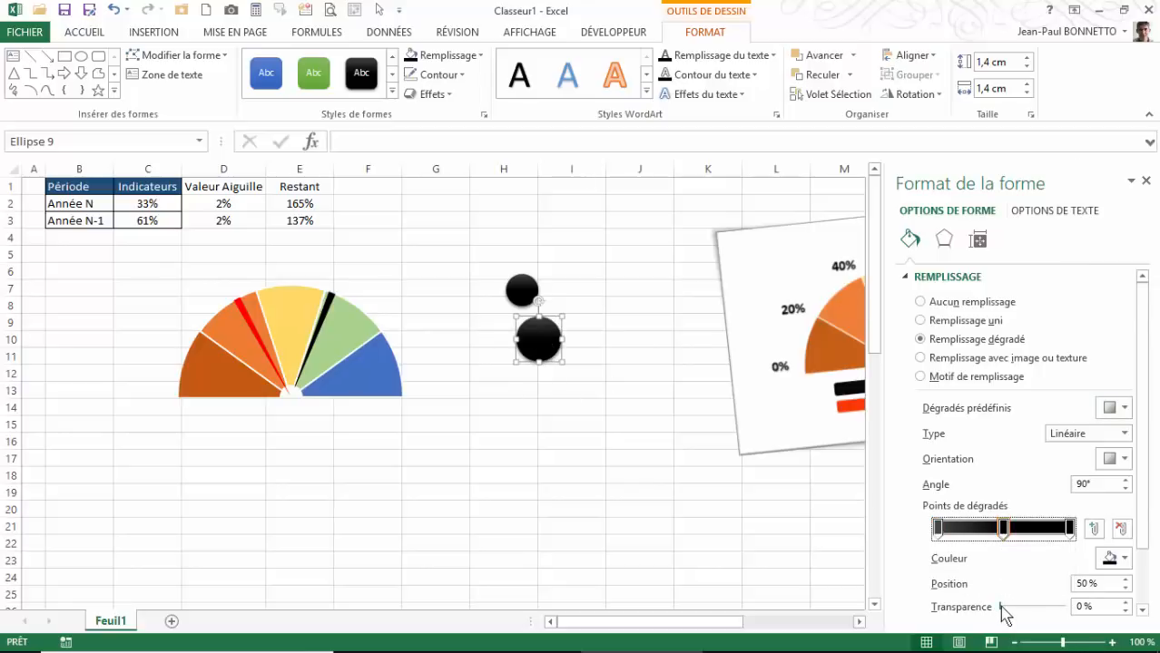
pyautogui.moveTo(1002, 607); pyautogui.dragTo(1039, 608)
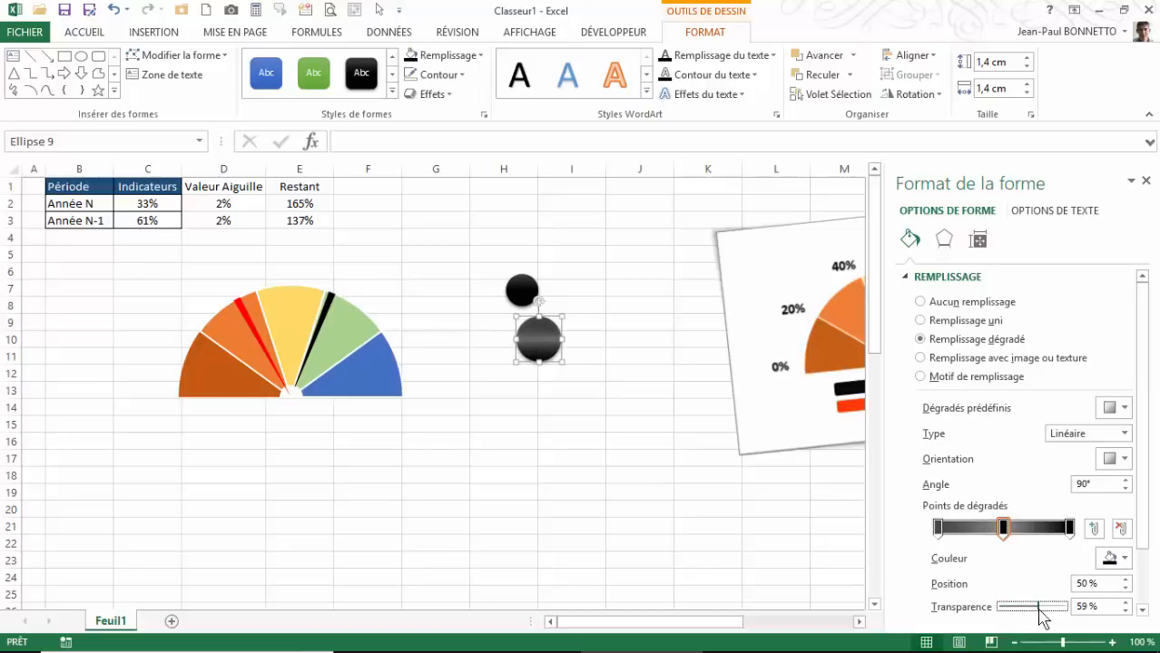
pyautogui.click(1069, 528)
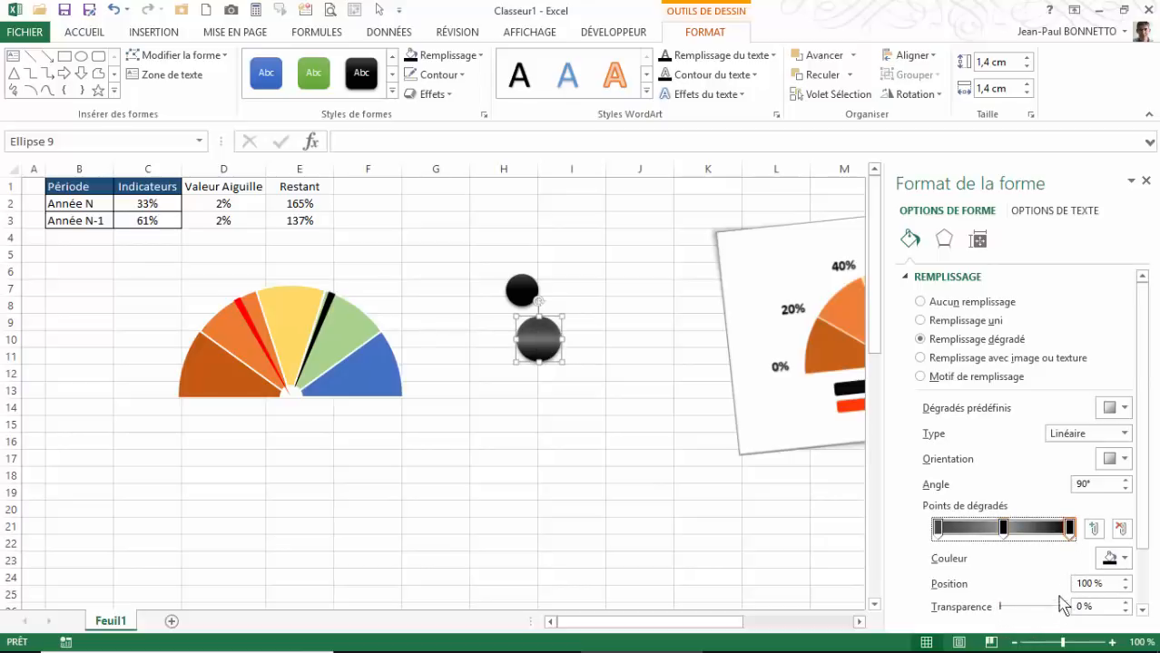
pyautogui.moveTo(1000, 606); pyautogui.dragTo(1028, 606)
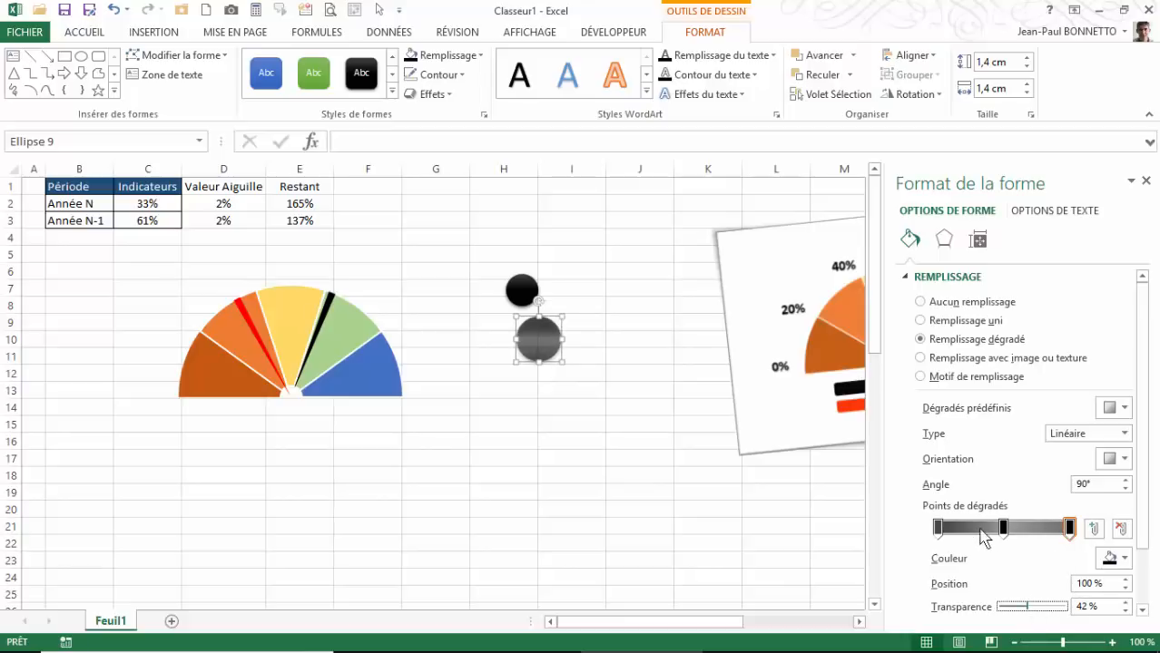
# Recolor all three gradient stops of the larger circle with the same medium gray theme color
pyautogui.click(938, 527)
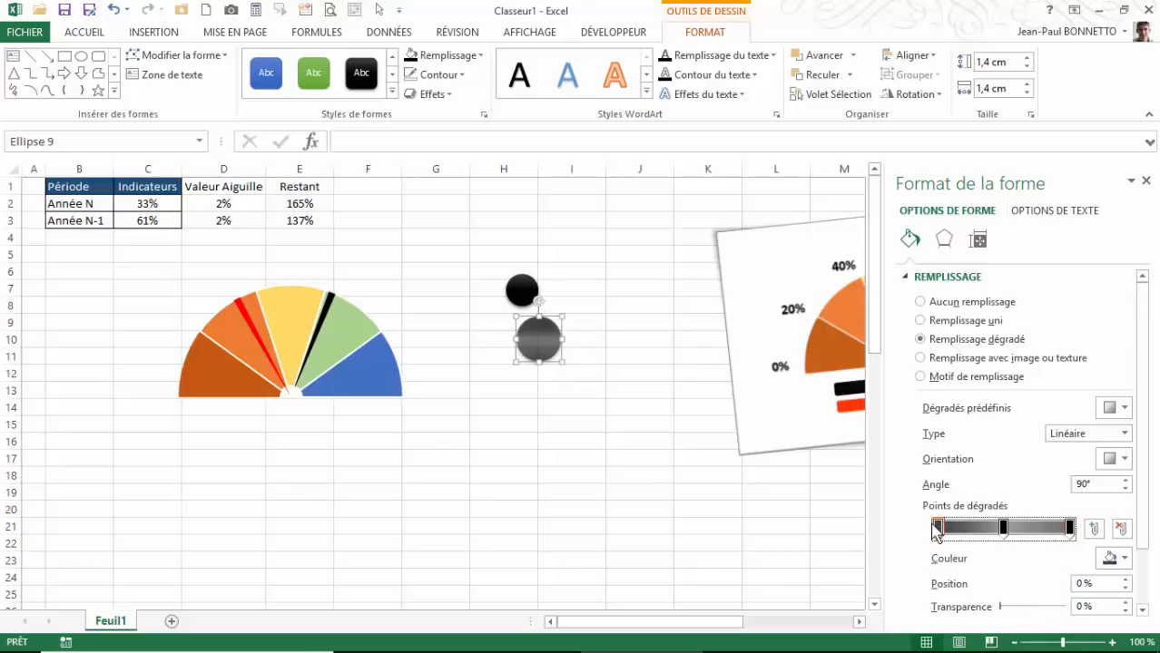
pyautogui.click(1125, 559)
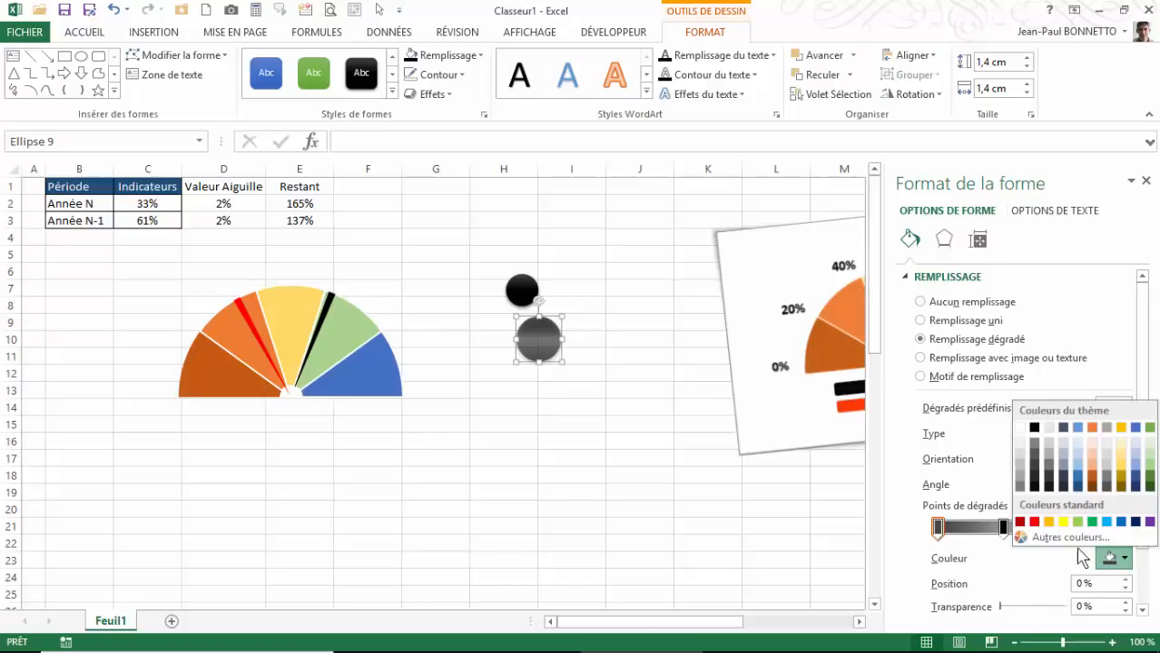
pyautogui.click(1034, 444)
pyautogui.click(1003, 527)
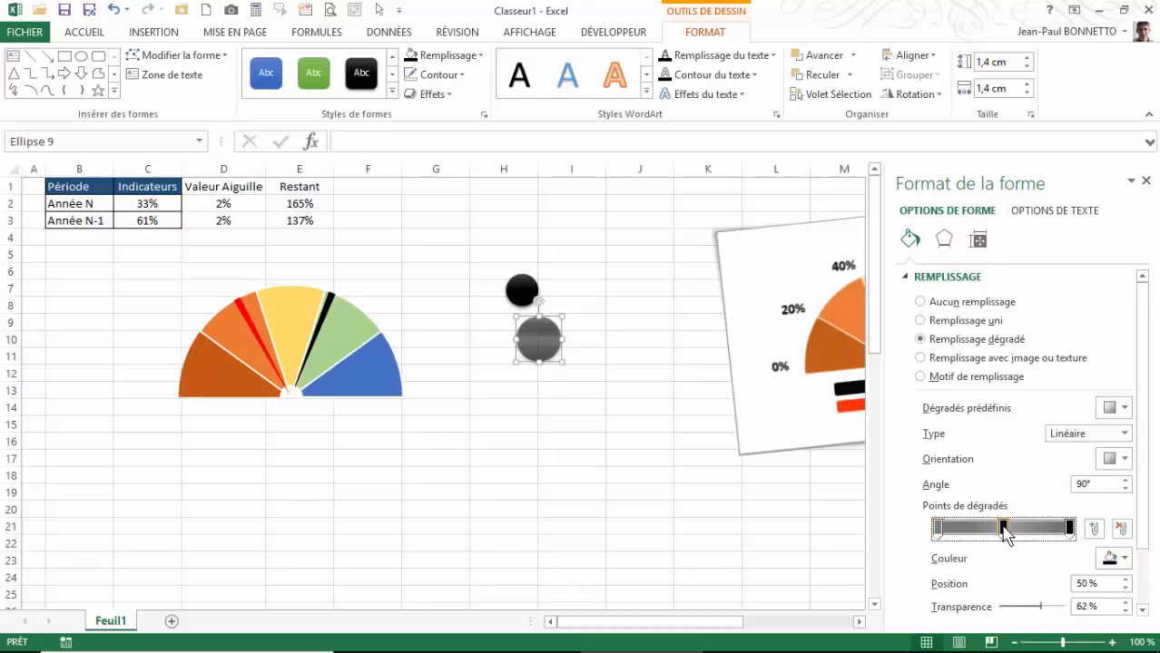
pyautogui.click(1125, 559)
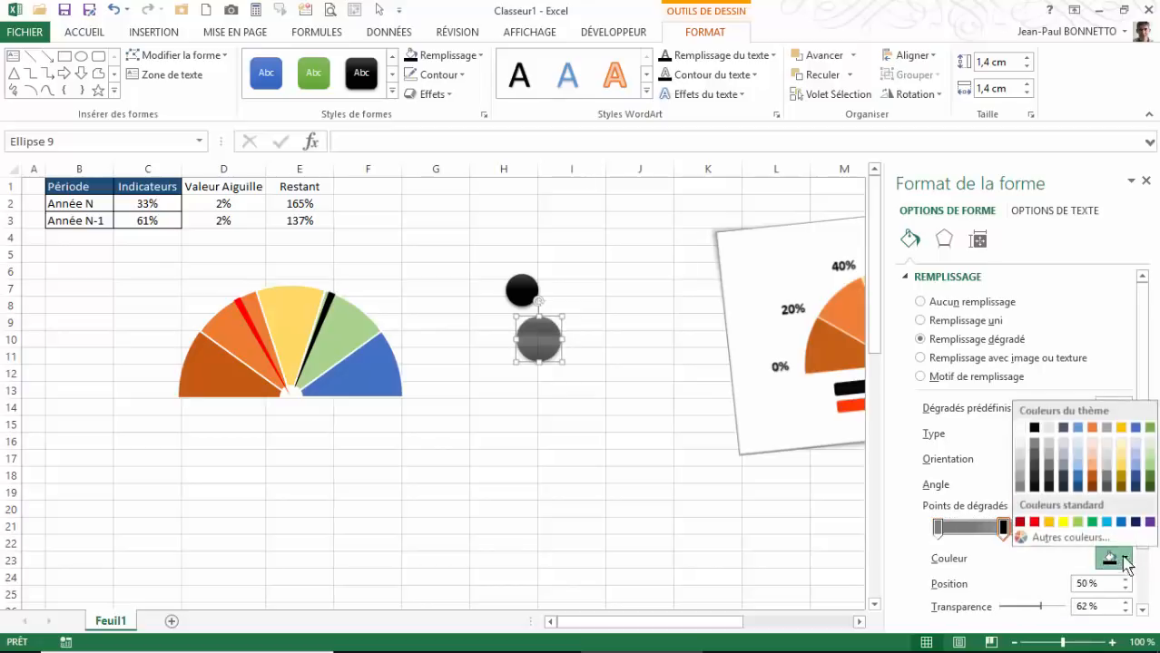
pyautogui.click(1053, 448)
pyautogui.click(1070, 529)
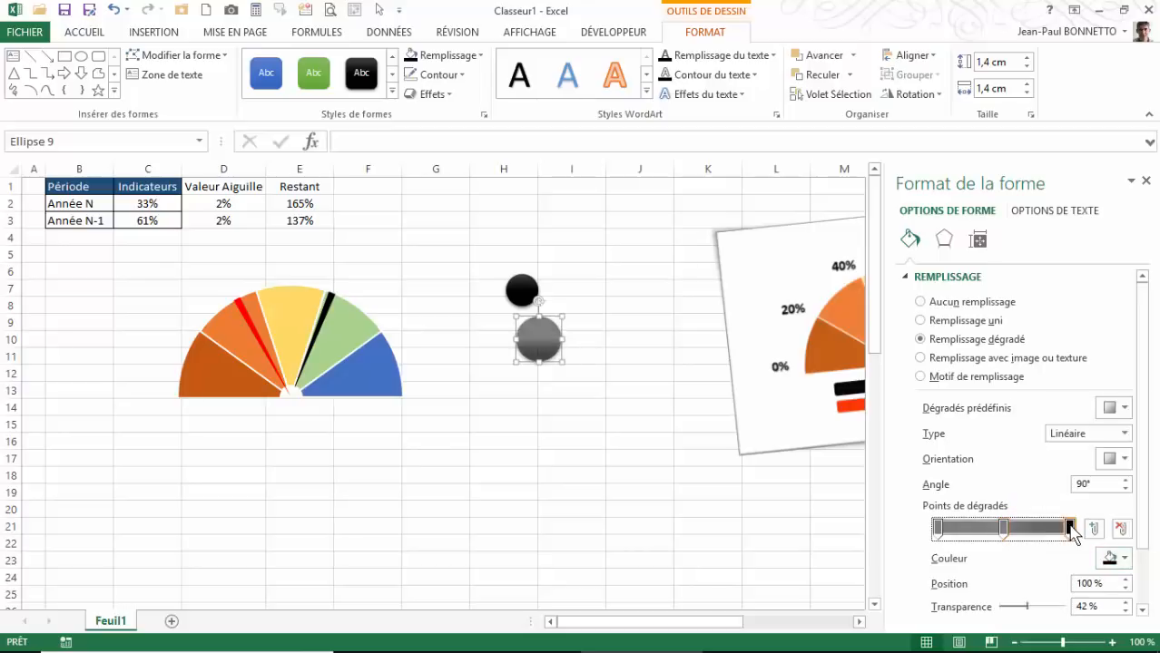
pyautogui.click(1123, 559)
pyautogui.click(1035, 454)
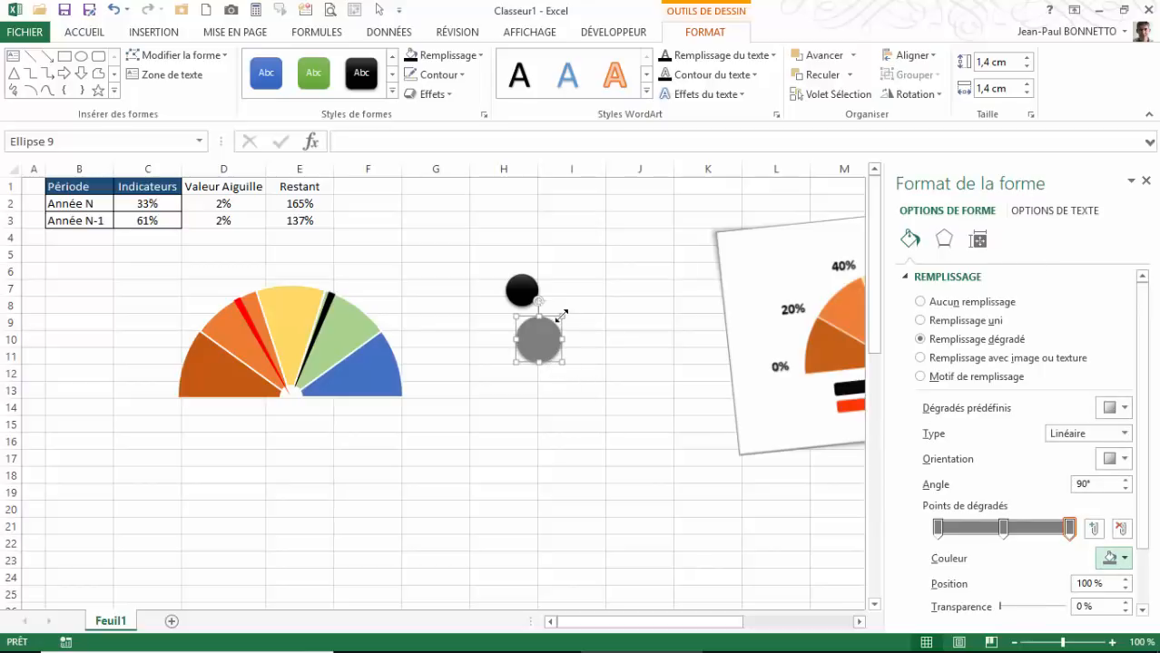
# Shrink the gray circle to about 1.22 cm and superimpose both circles by aligning them to center and middle
pyautogui.moveTo(562, 314); pyautogui.dragTo(556, 323)
pyautogui.keyDown('shift'); pyautogui.click(524, 298); pyautogui.keyUp('shift')
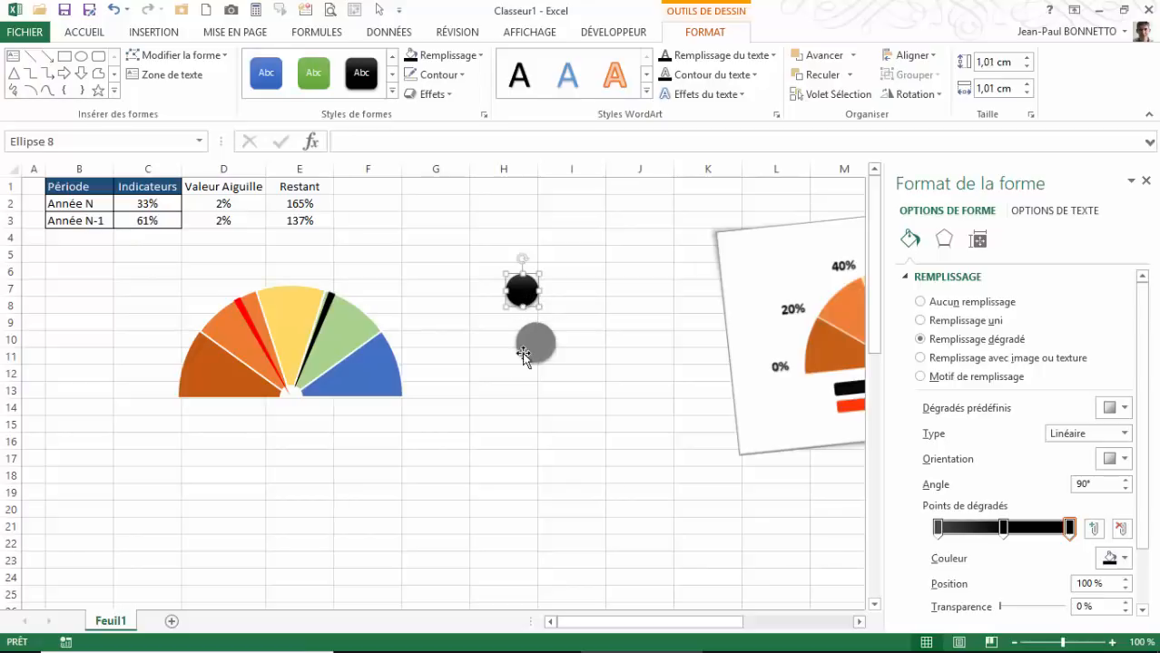
pyautogui.click(910, 56)
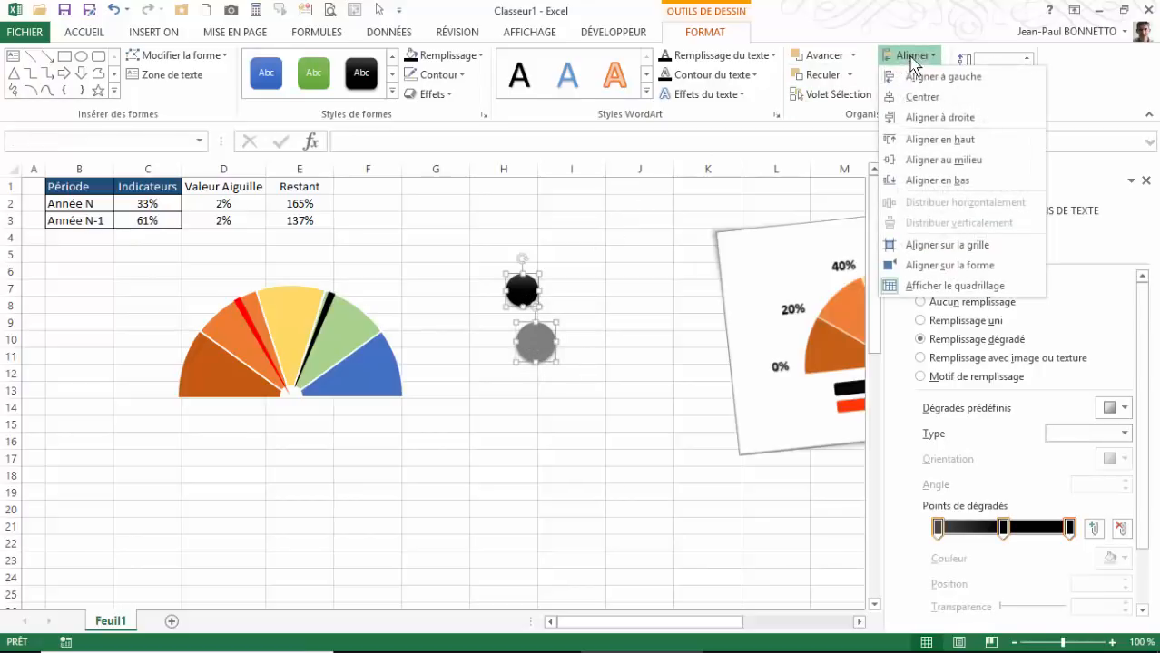
pyautogui.click(922, 100)
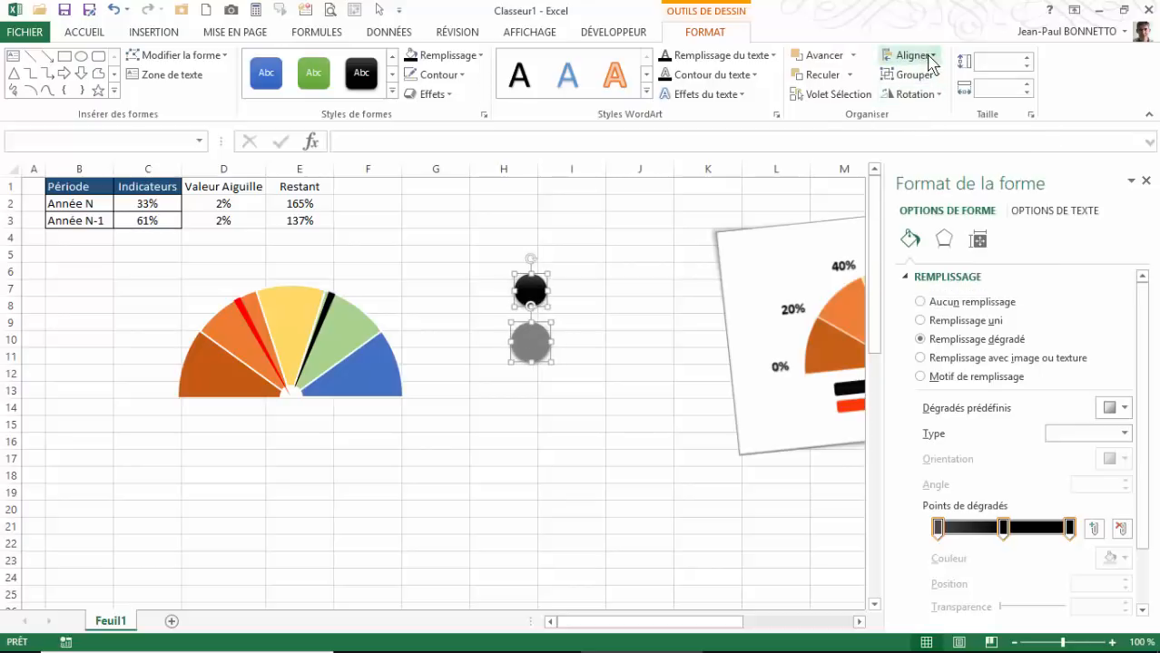
pyautogui.click(922, 58)
pyautogui.click(940, 162)
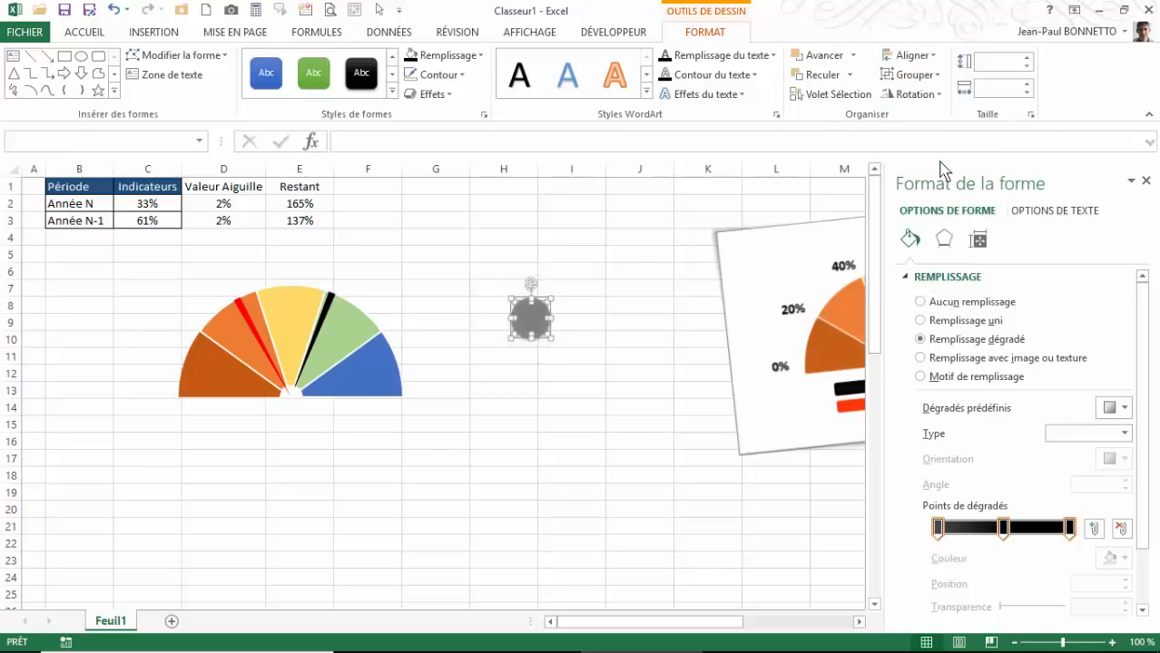
# Send the gray circle backward behind the black circle
pyautogui.click(550, 325)
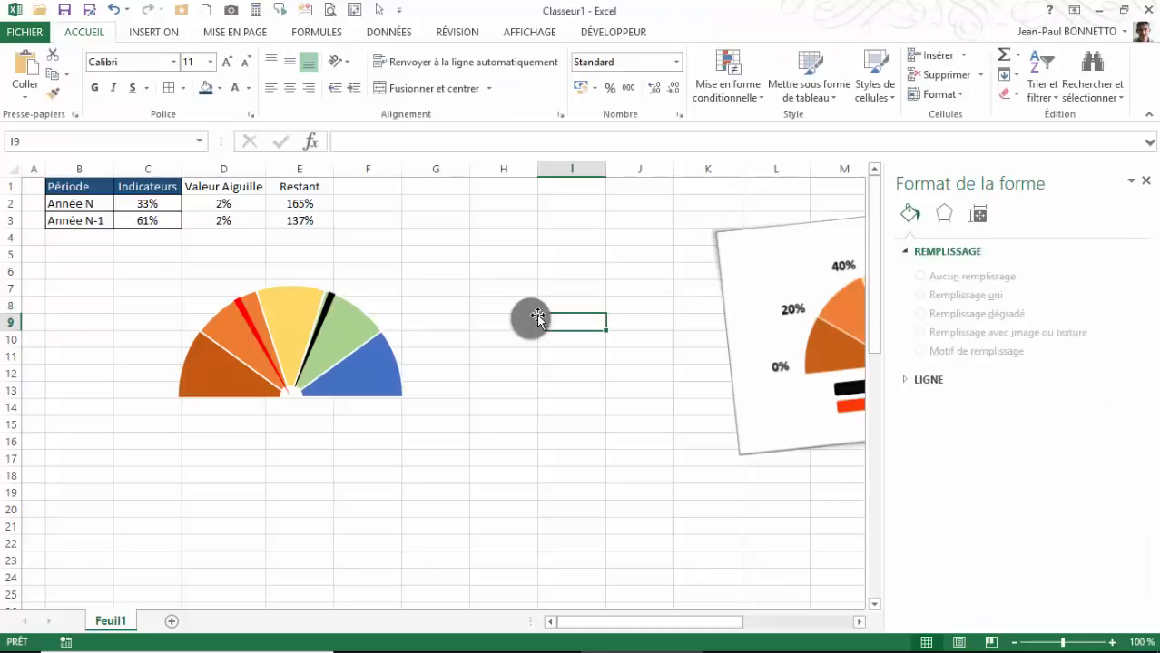
pyautogui.click(526, 317)
pyautogui.click(806, 78)
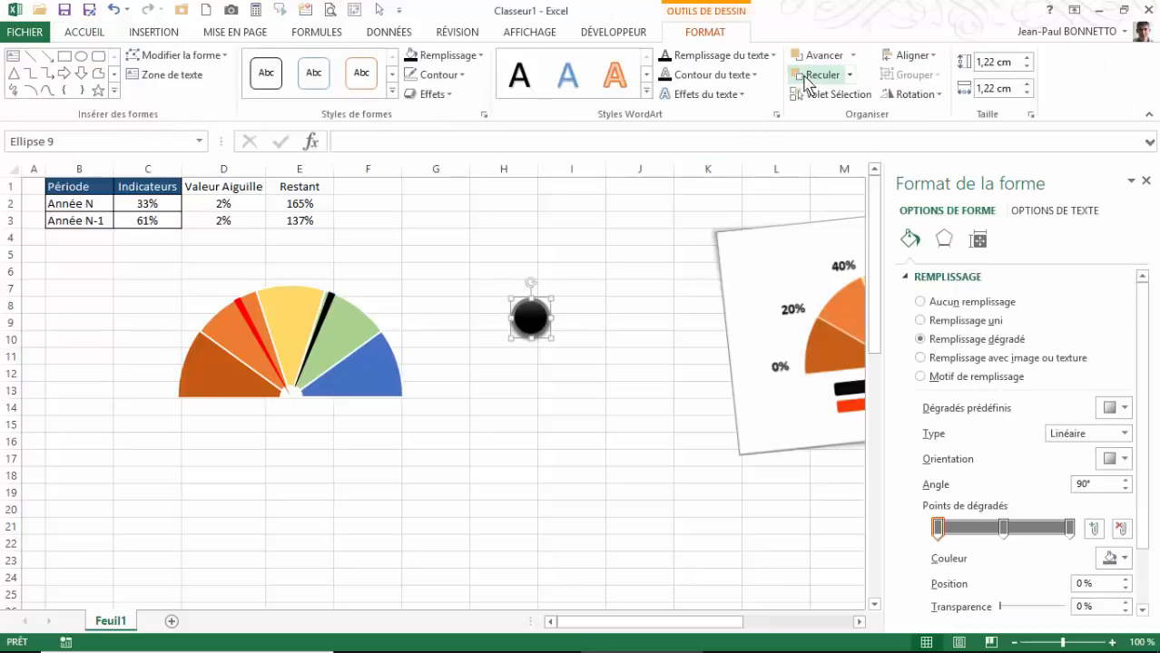
pyautogui.click(573, 341)
# Select the black and gray circles together and align them again to center and middle
pyautogui.click(530, 318)
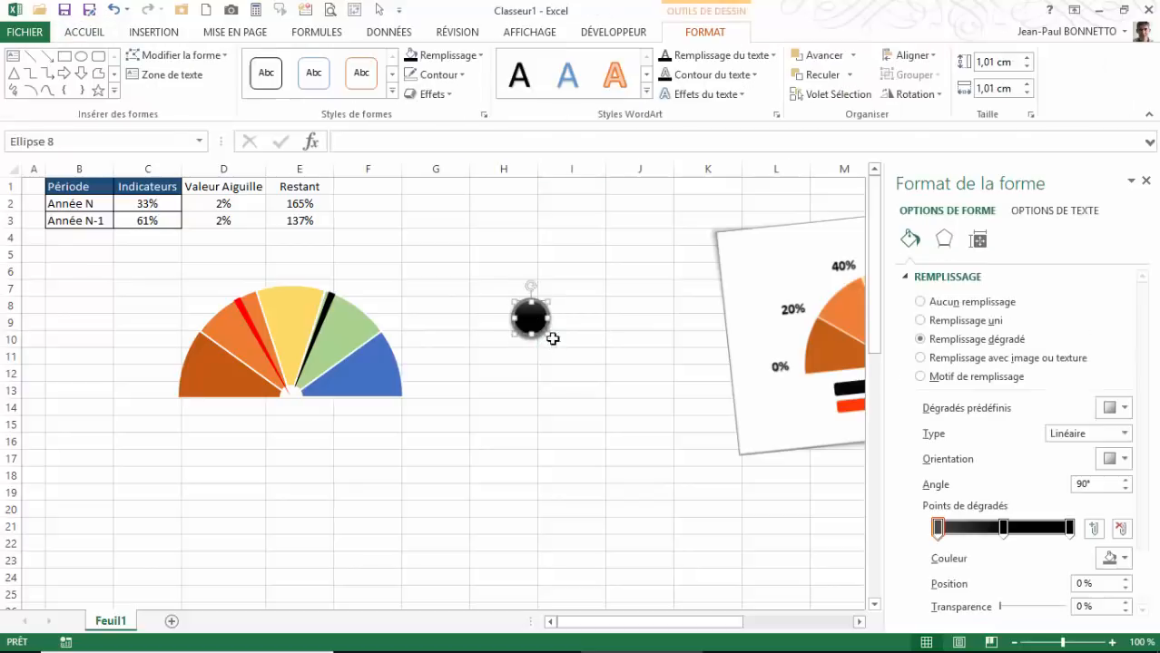
pyautogui.keyDown('shift'); pyautogui.click(540, 338); pyautogui.keyUp('shift')
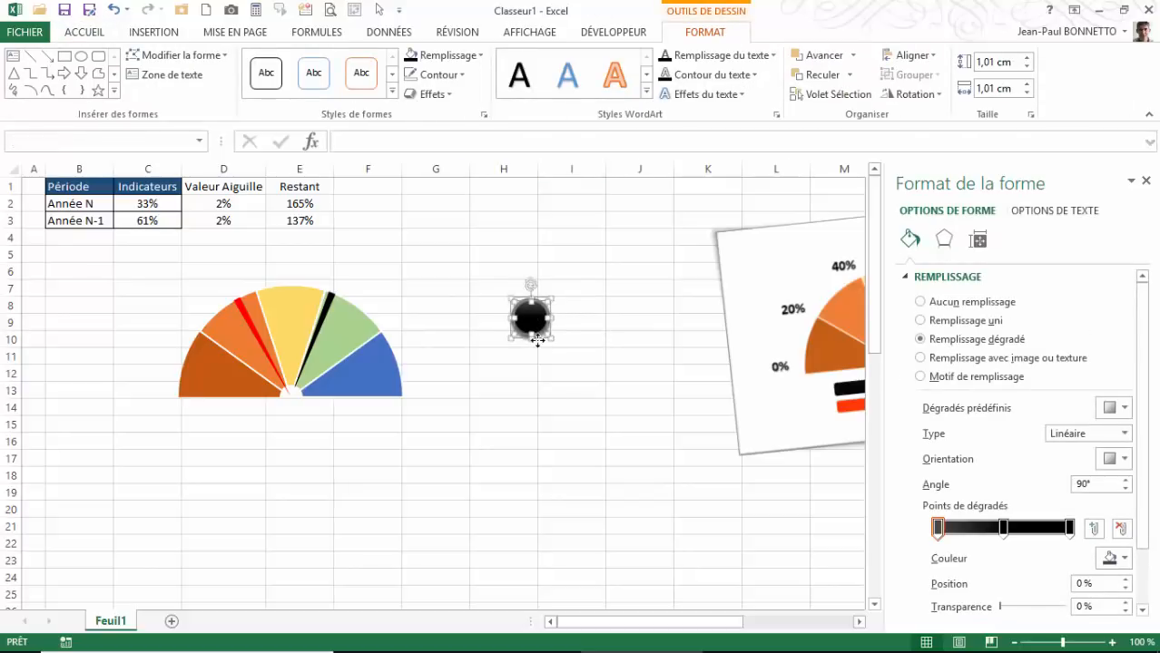
pyautogui.click(912, 55)
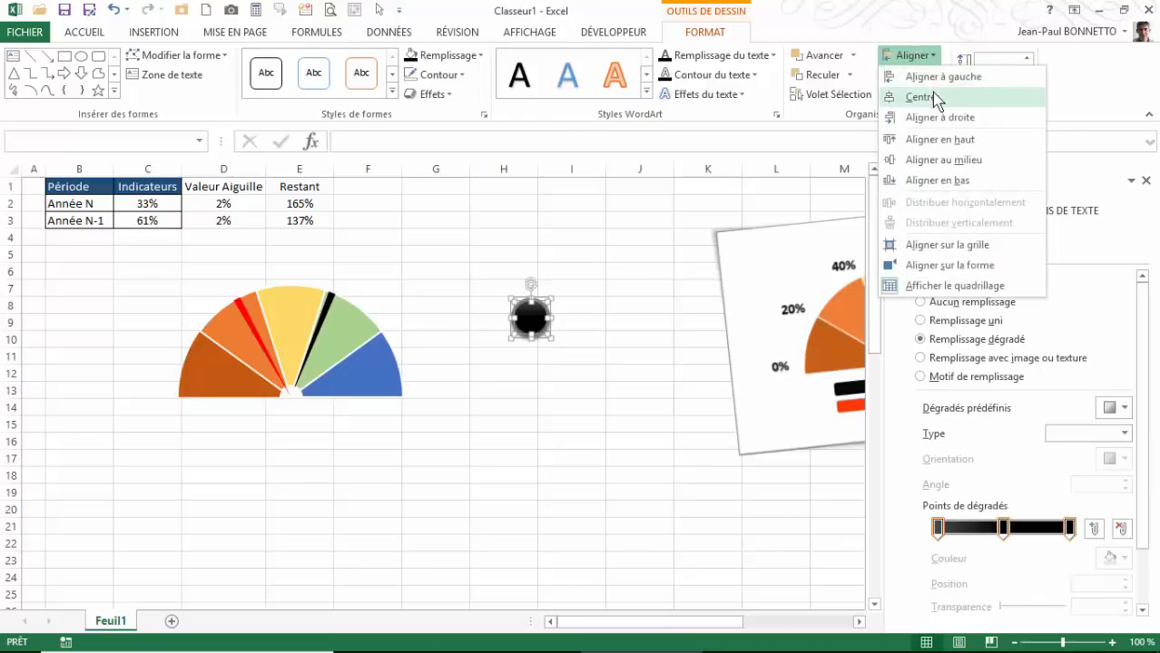
pyautogui.click(931, 97)
pyautogui.click(912, 55)
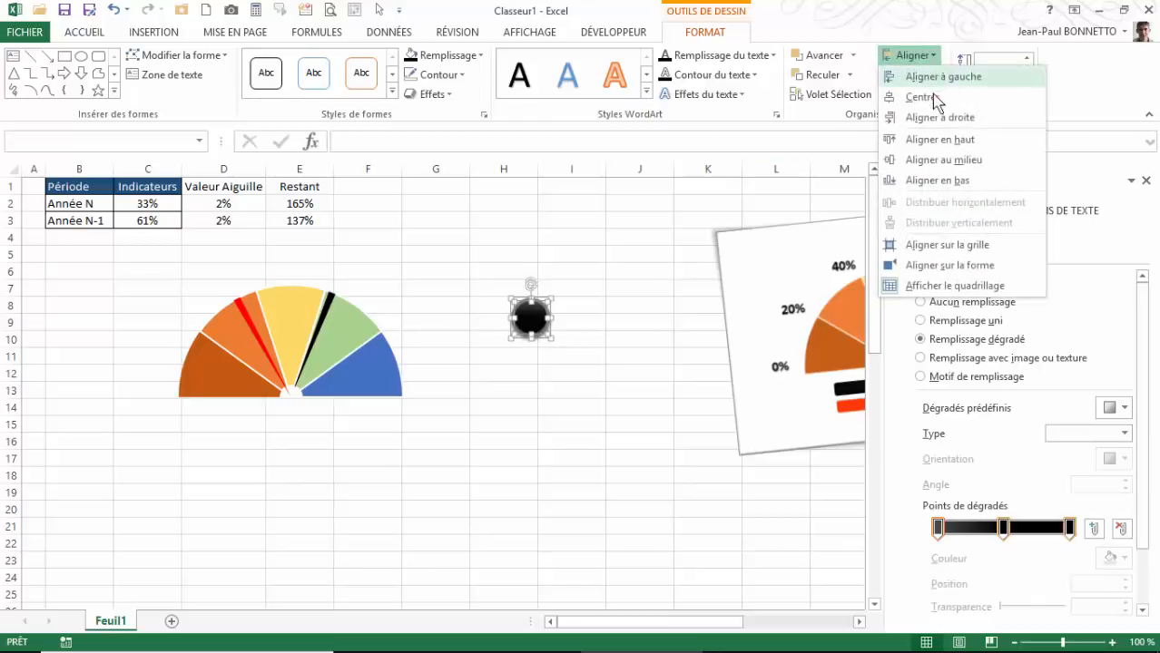
pyautogui.click(944, 159)
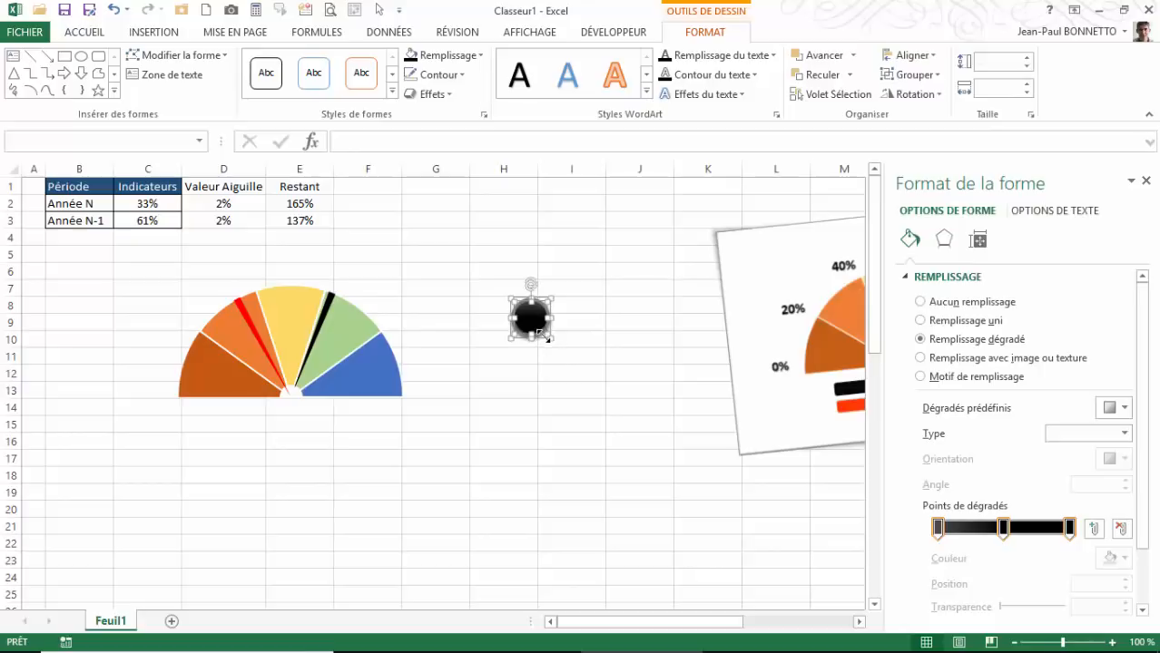
# Move the two stacked circles to about H9:H11 and group them
pyautogui.moveTo(539, 336); pyautogui.dragTo(515, 352)
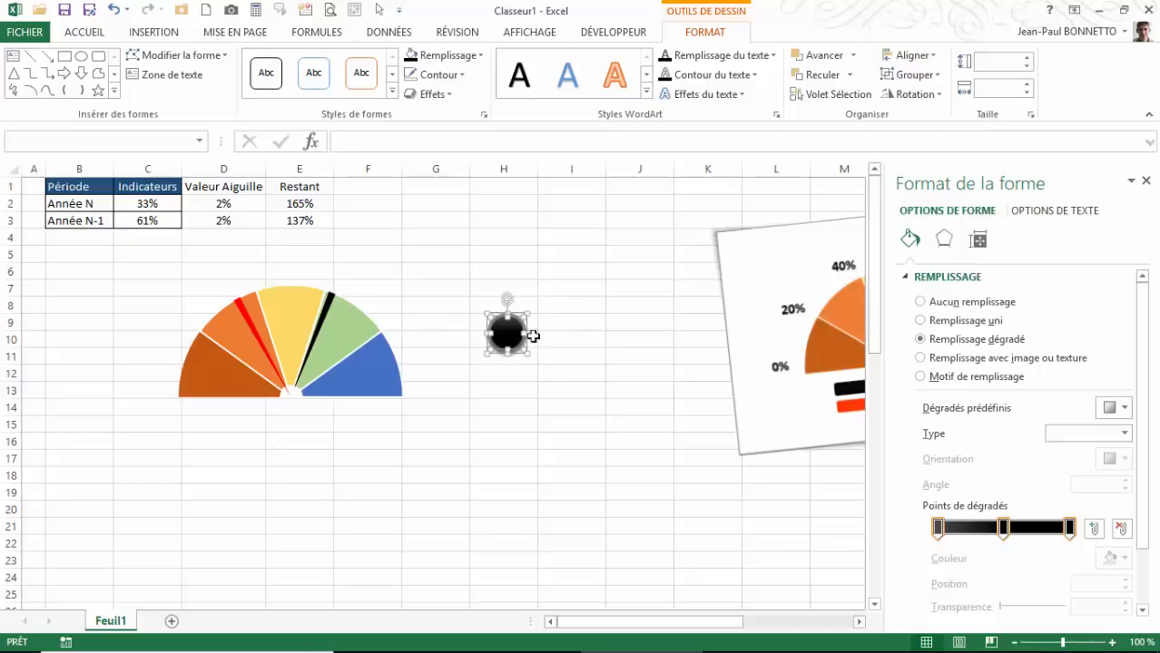
pyautogui.click(907, 80)
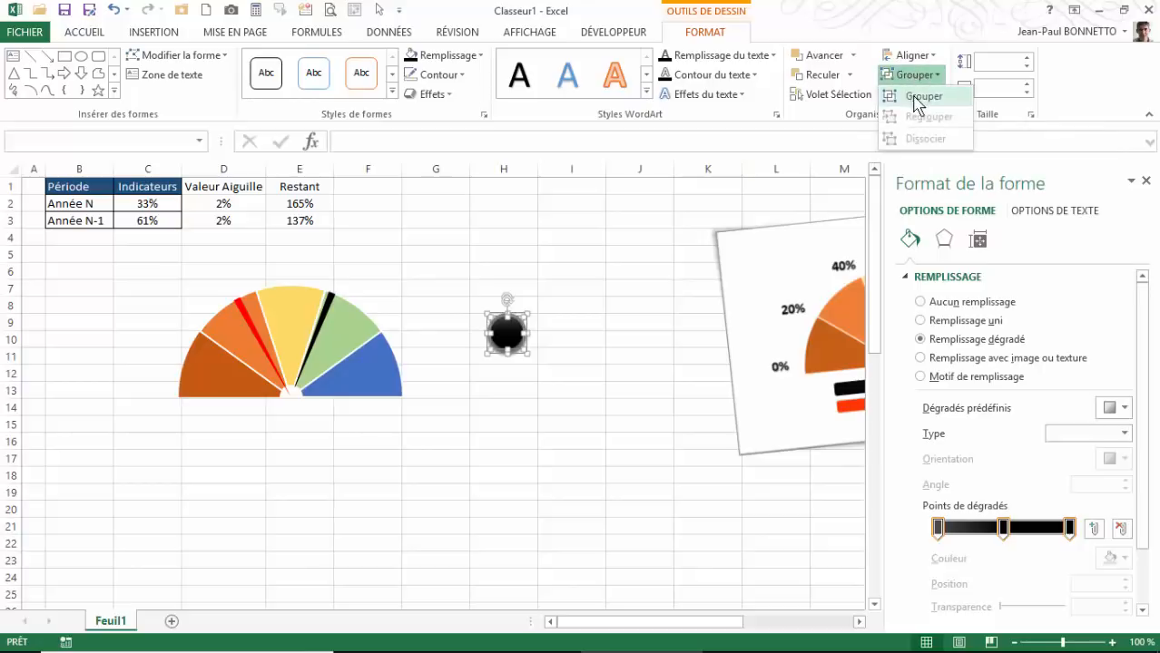
pyautogui.click(911, 96)
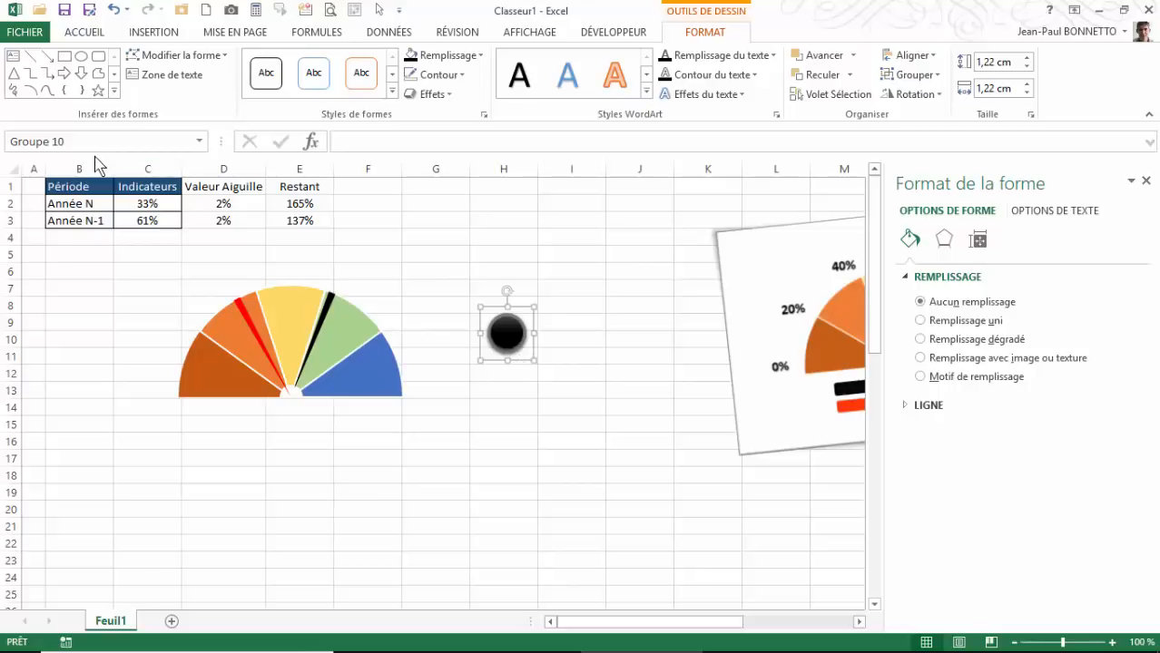
# Copy the grouped circles, paste them as an Image (PNG), and place the picture around H14:H16
pyautogui.click(76, 34)
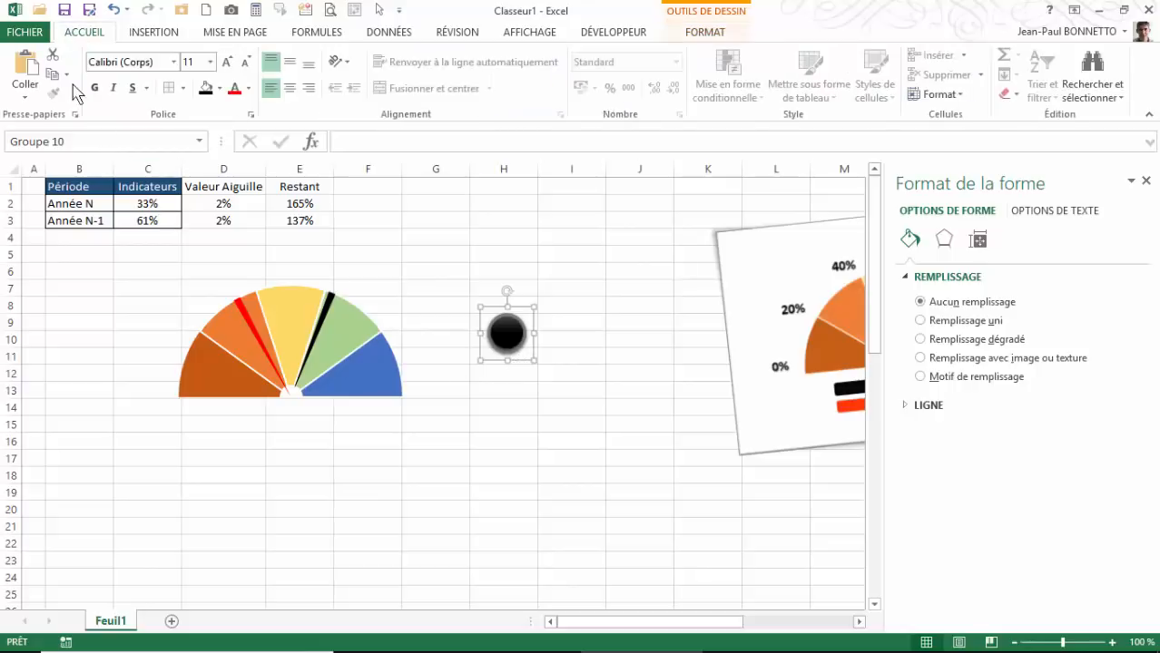
pyautogui.click(27, 98)
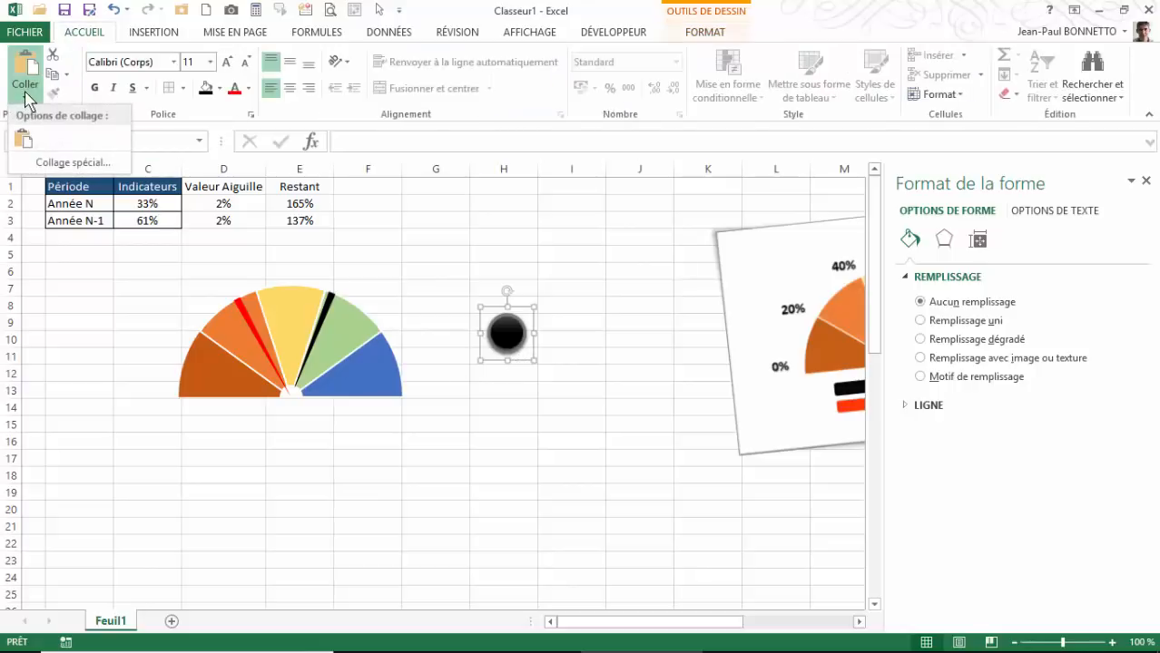
pyautogui.click(524, 308)
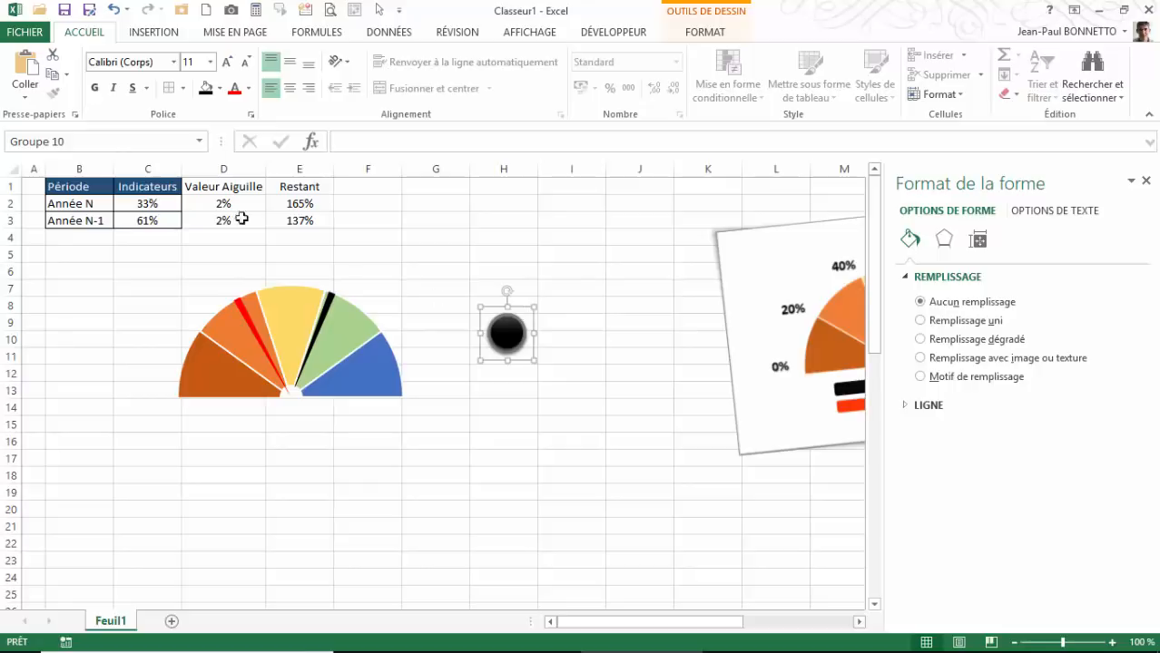
pyautogui.click(27, 85)
pyautogui.click(56, 161)
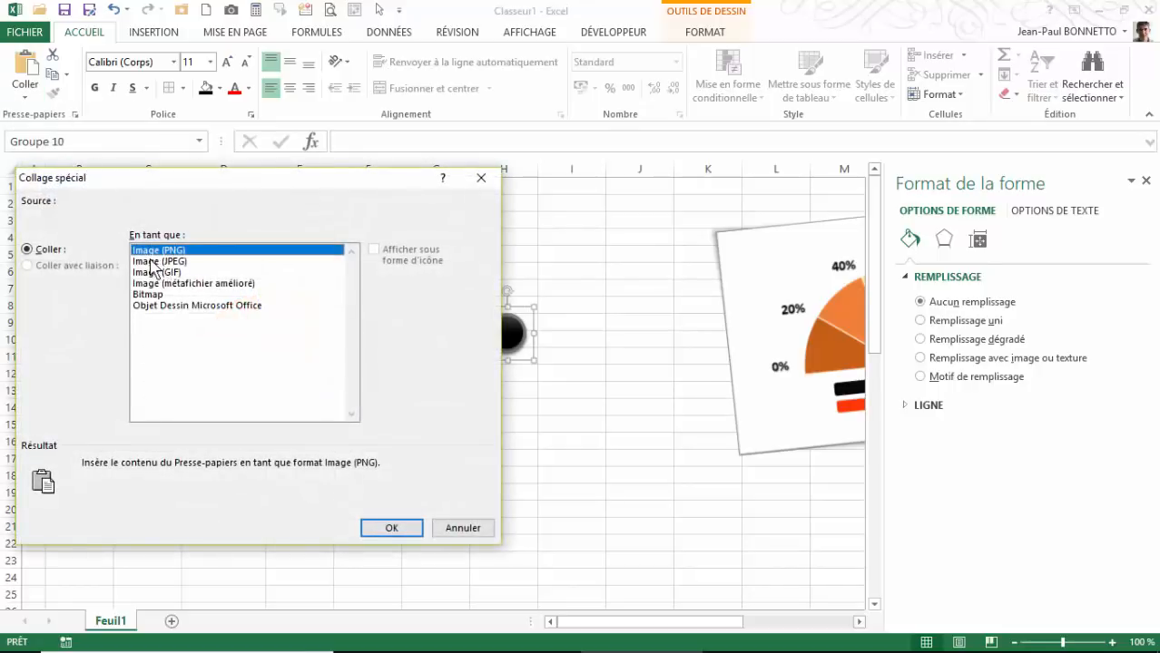
pyautogui.click(395, 527)
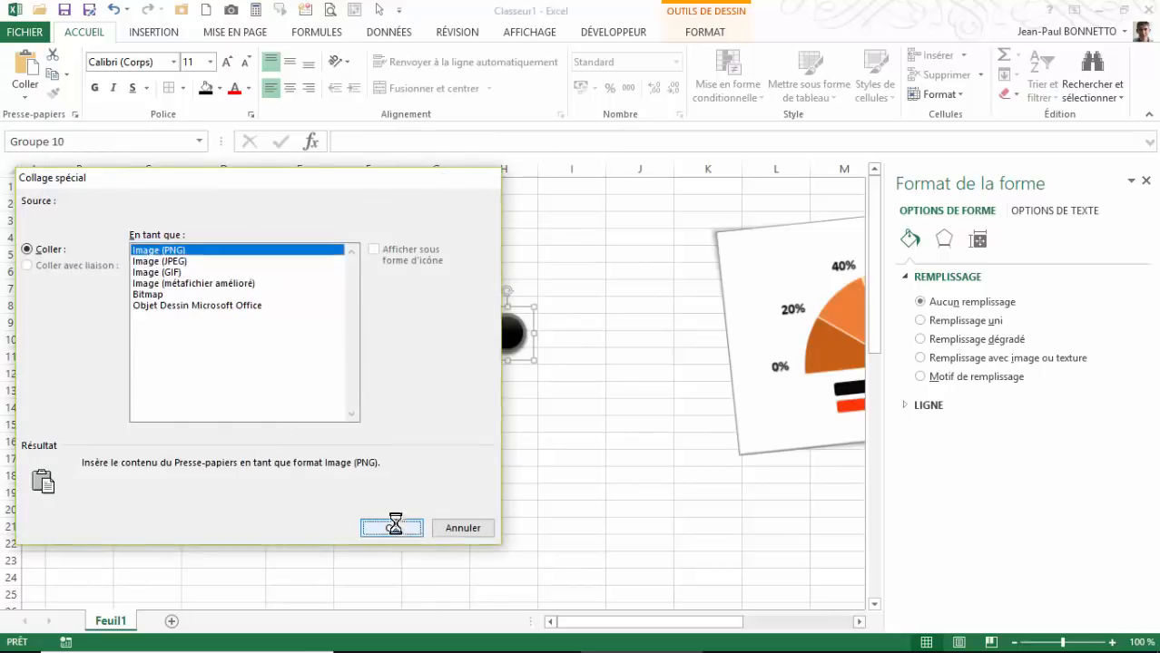
pyautogui.moveTo(530, 366); pyautogui.dragTo(543, 426)
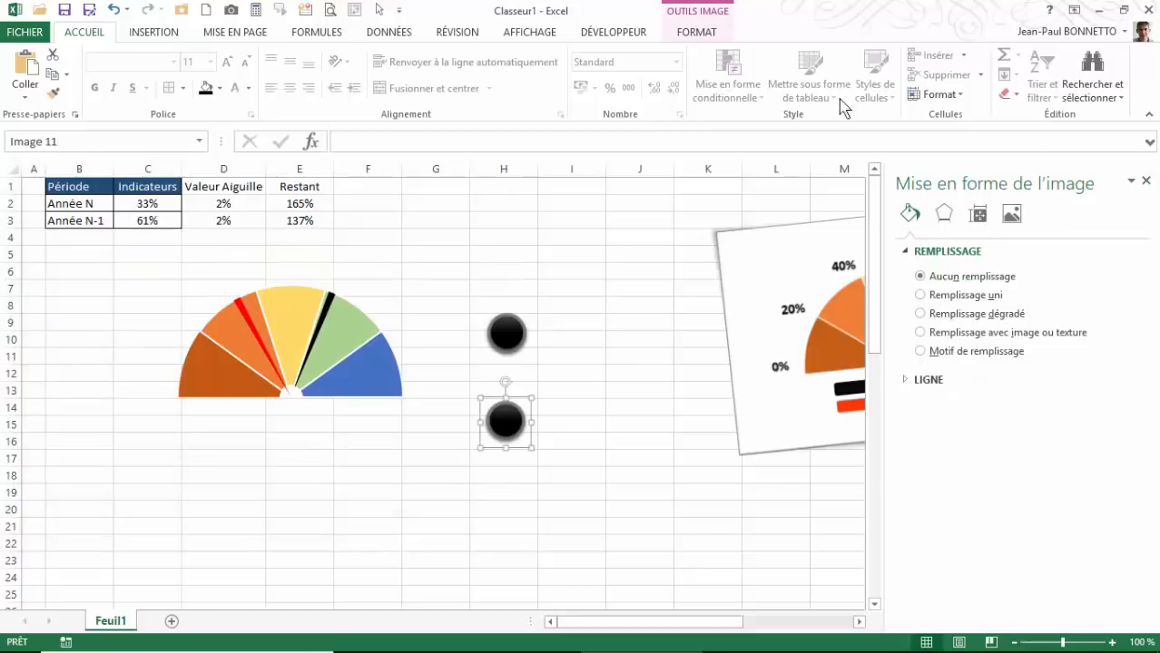
# Crop the circle picture around H14:H16 from its lower edge to a half circle about 0.78 cm high
pyautogui.click(1146, 180)
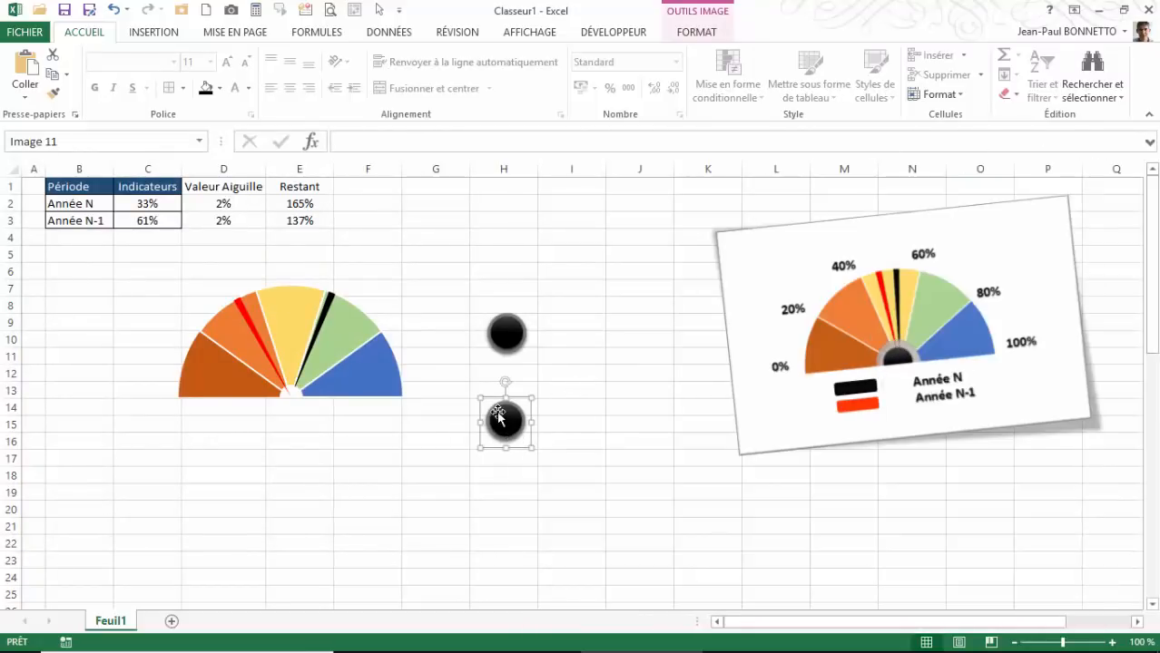
pyautogui.click(697, 32)
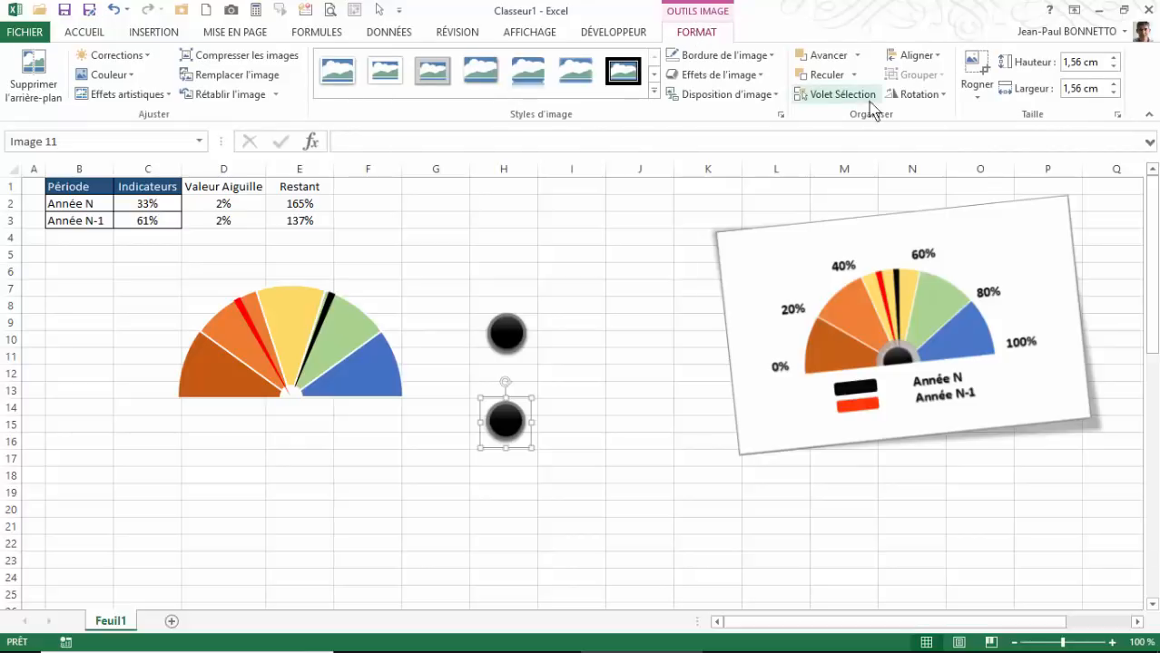
pyautogui.click(975, 96)
pyautogui.click(993, 115)
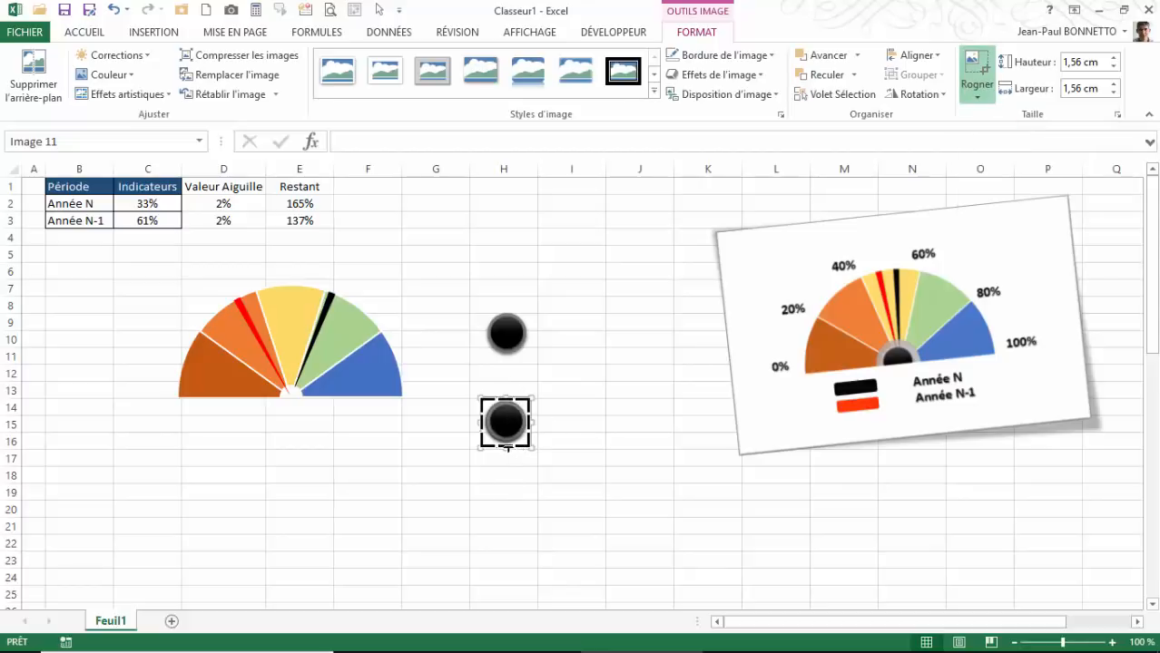
pyautogui.moveTo(508, 447); pyautogui.dragTo(511, 425)
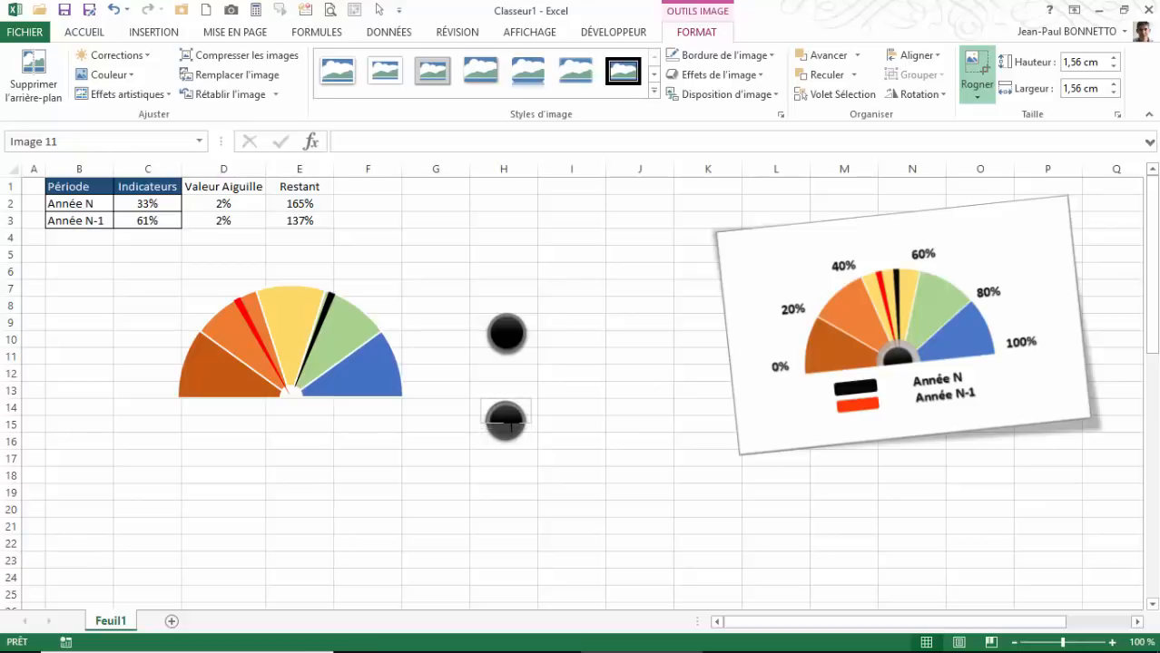
pyautogui.moveTo(510, 423); pyautogui.dragTo(512, 421)
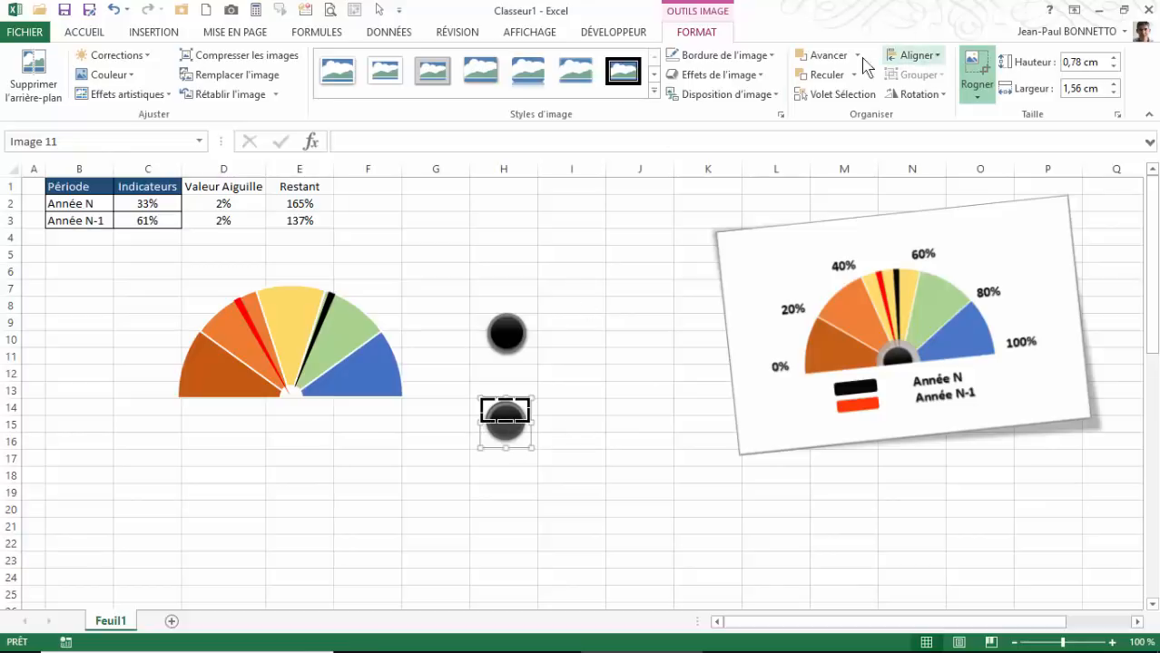
pyautogui.click(973, 65)
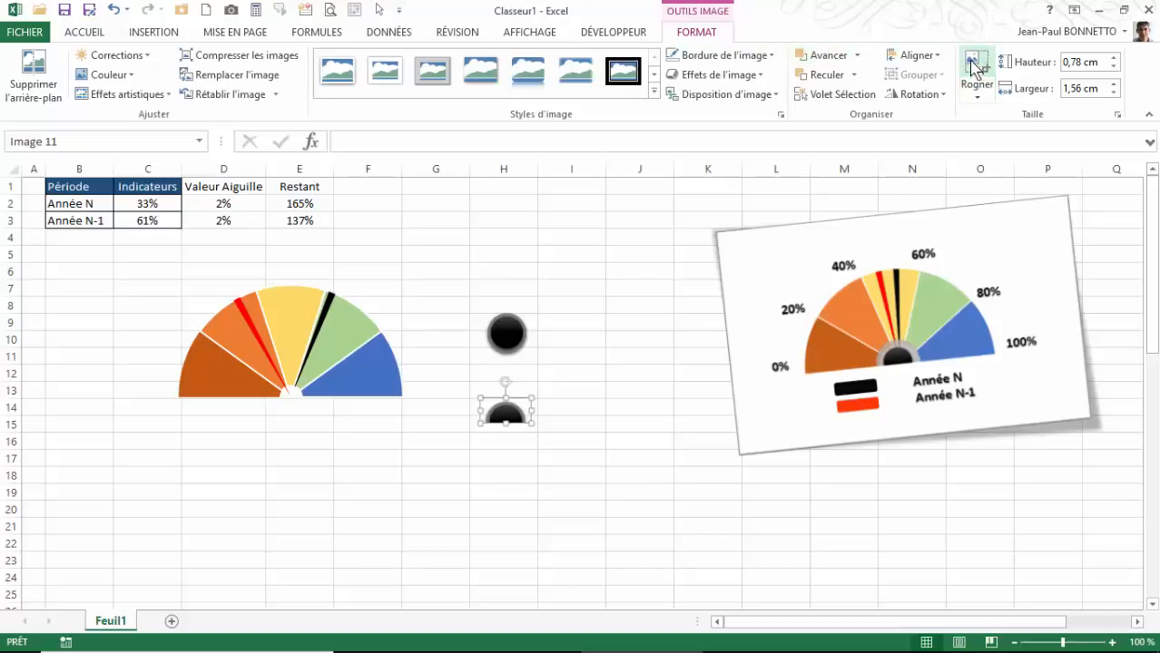
# Place the half-circle picture at the base of the needles and delete the original grouped circles at H9:H11
pyautogui.moveTo(519, 423); pyautogui.dragTo(307, 393)
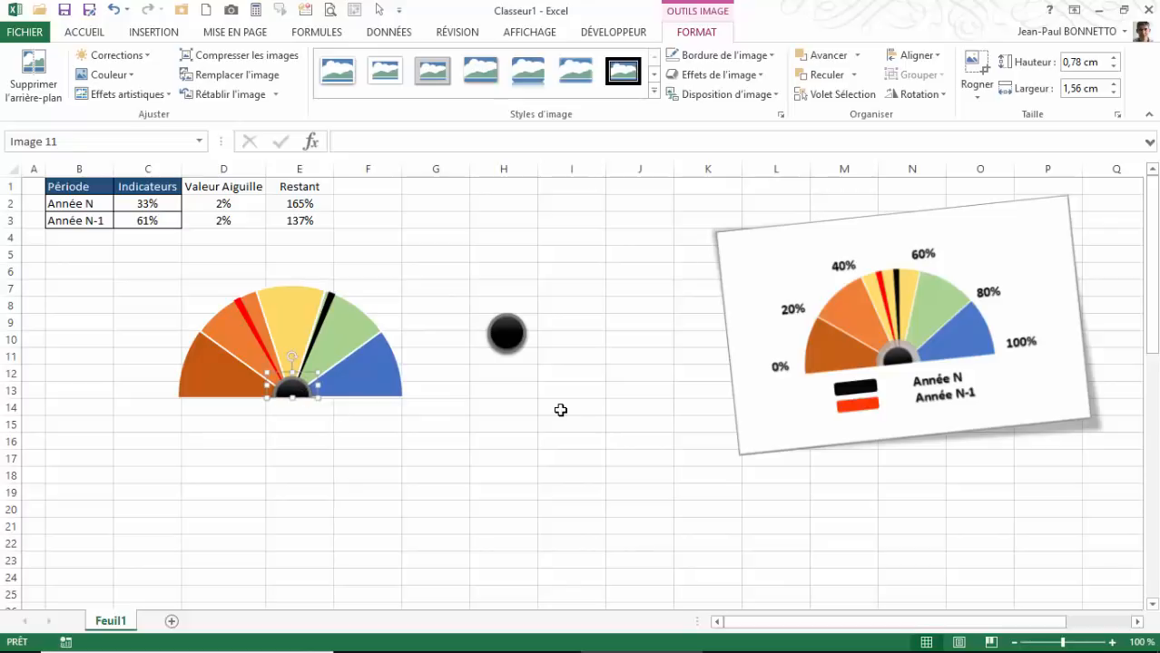
pyautogui.click(558, 405)
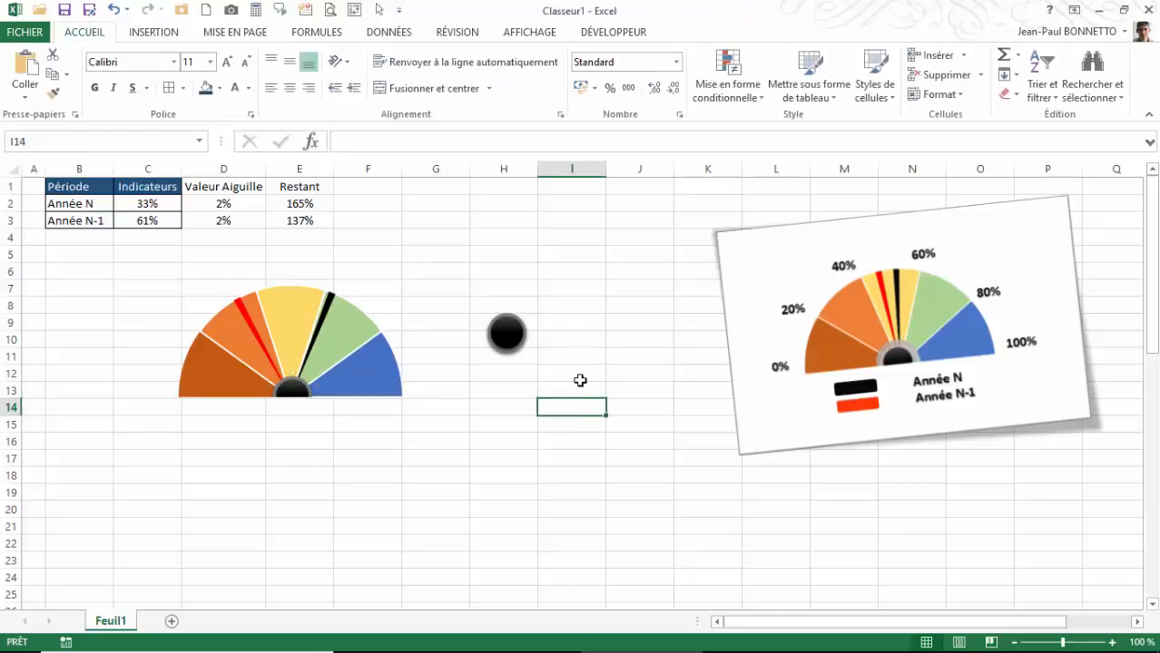
pyautogui.click(508, 335)
pyautogui.press('Delete')
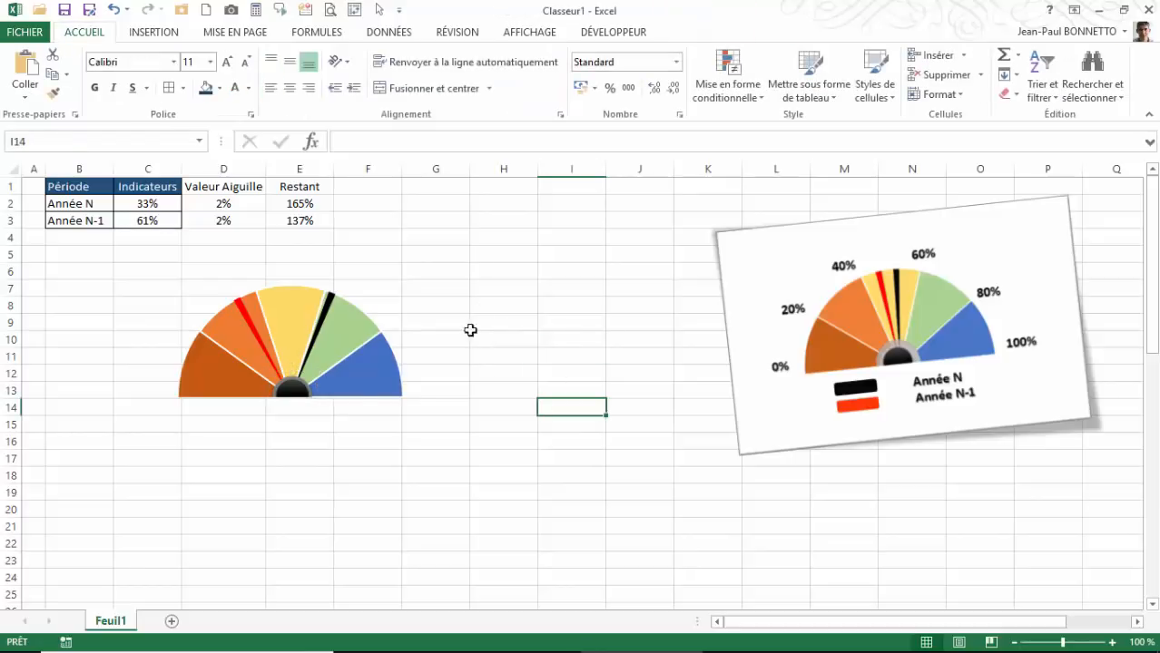
# Select the half-circle hub together with the chart behind it and group them
pyautogui.click(308, 393)
pyautogui.keyDown('ctrl'); pyautogui.click(327, 334); pyautogui.keyUp('ctrl')
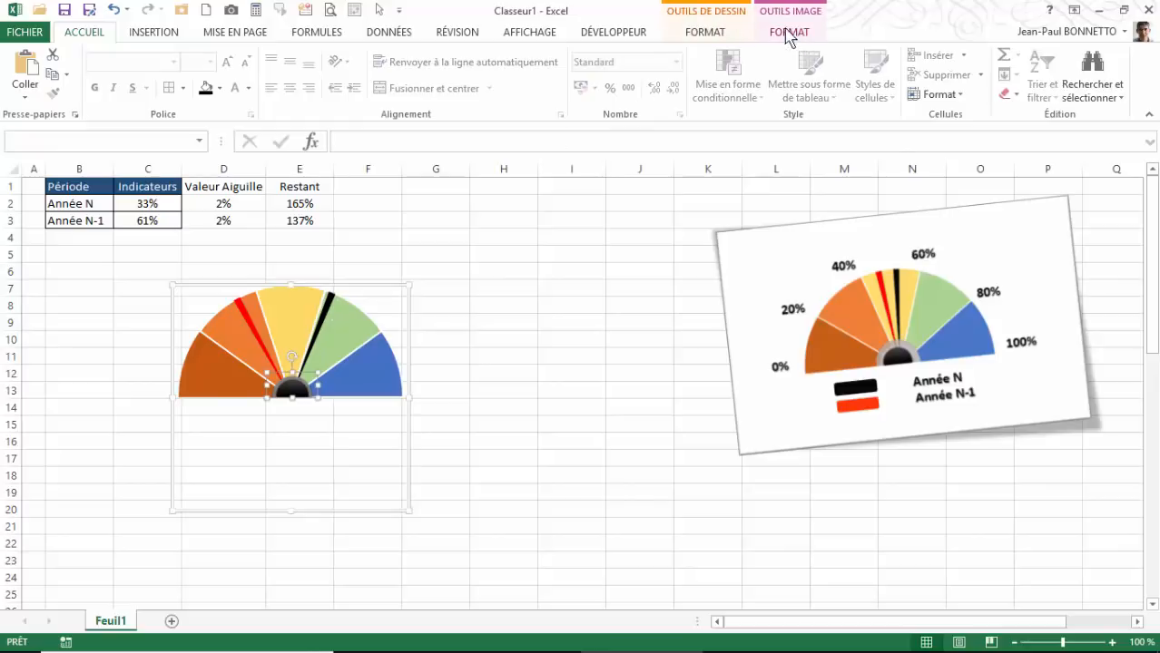
pyautogui.click(707, 31)
pyautogui.click(913, 75)
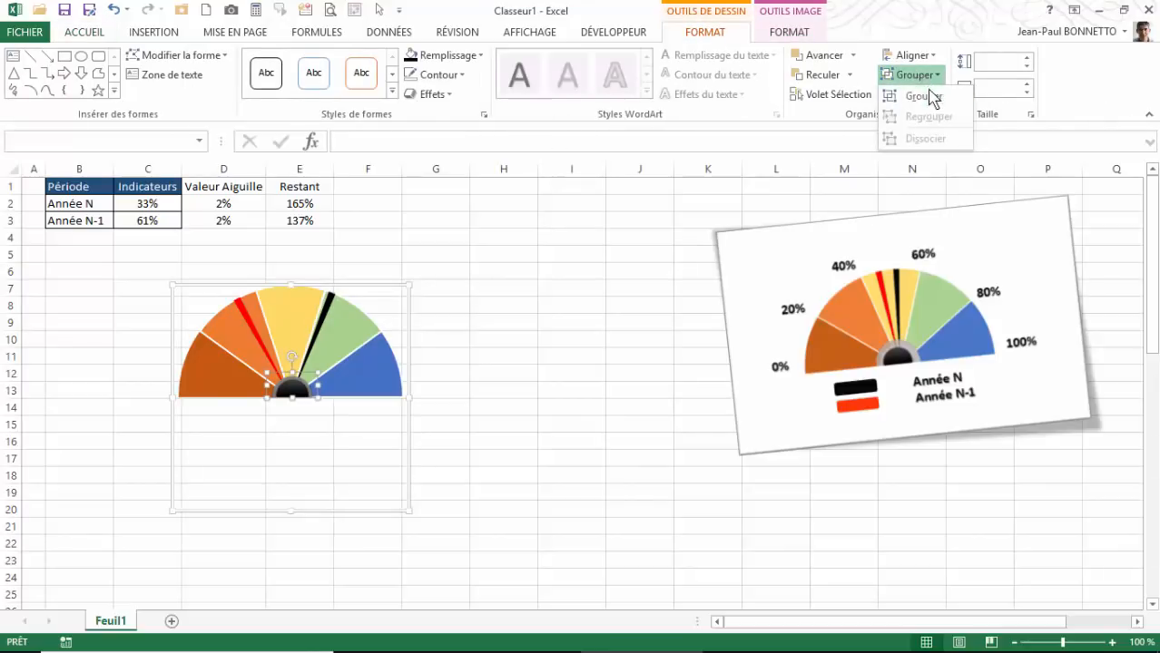
pyautogui.click(918, 96)
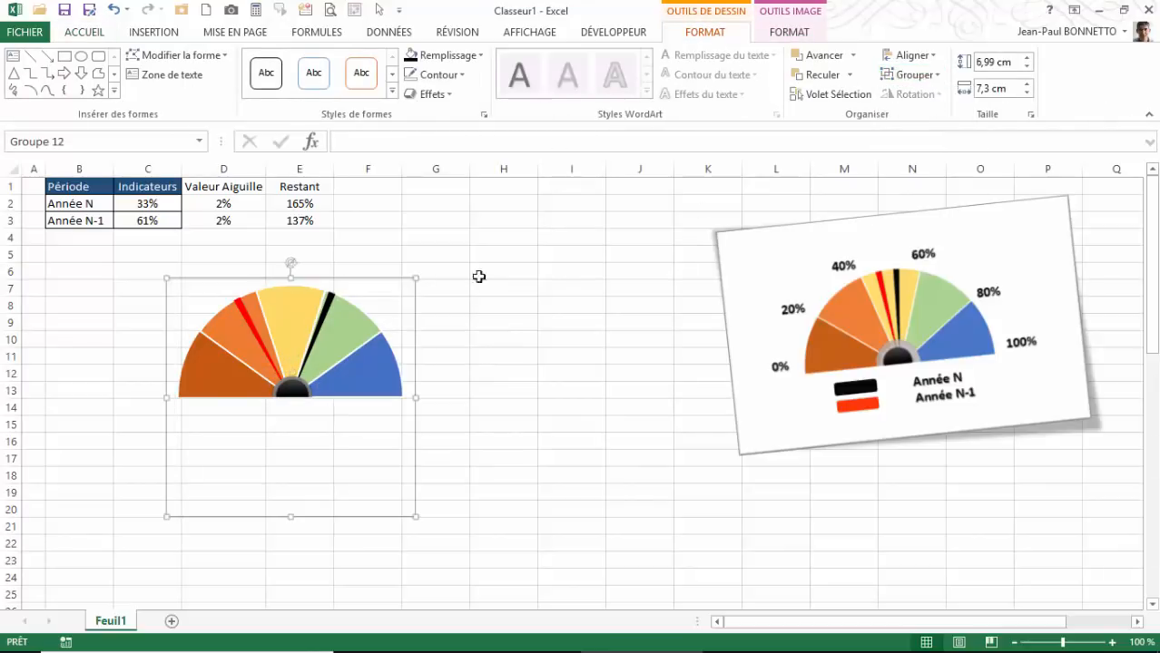
pyautogui.click(396, 280)
pyautogui.click(229, 317)
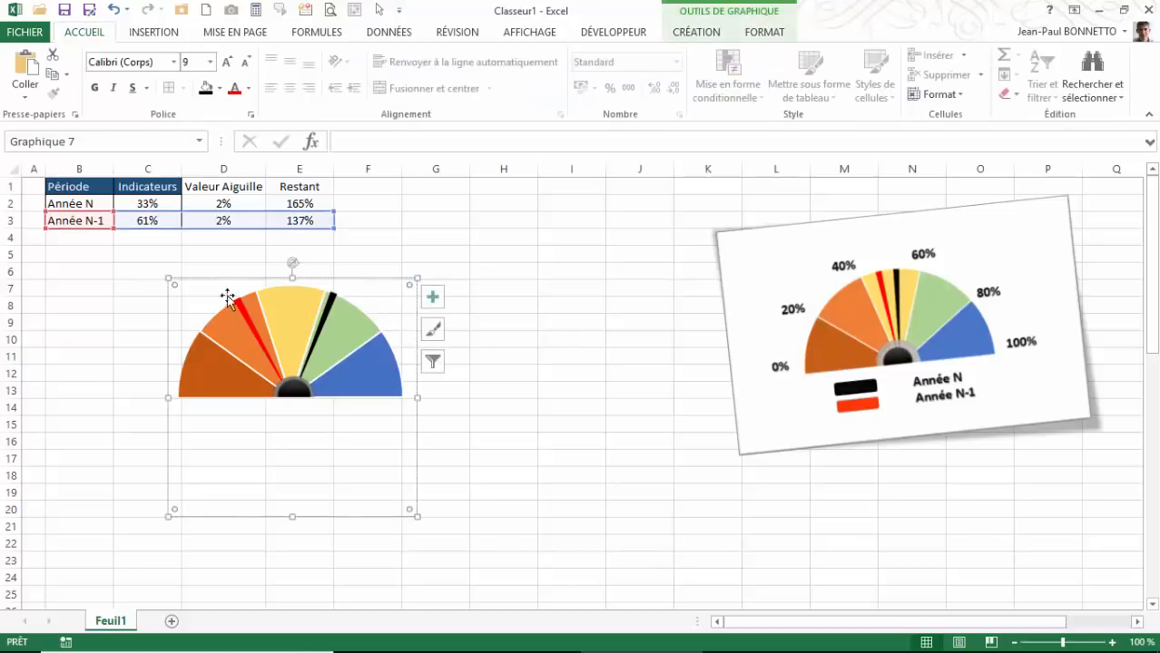
pyautogui.click(708, 33)
pyautogui.click(771, 35)
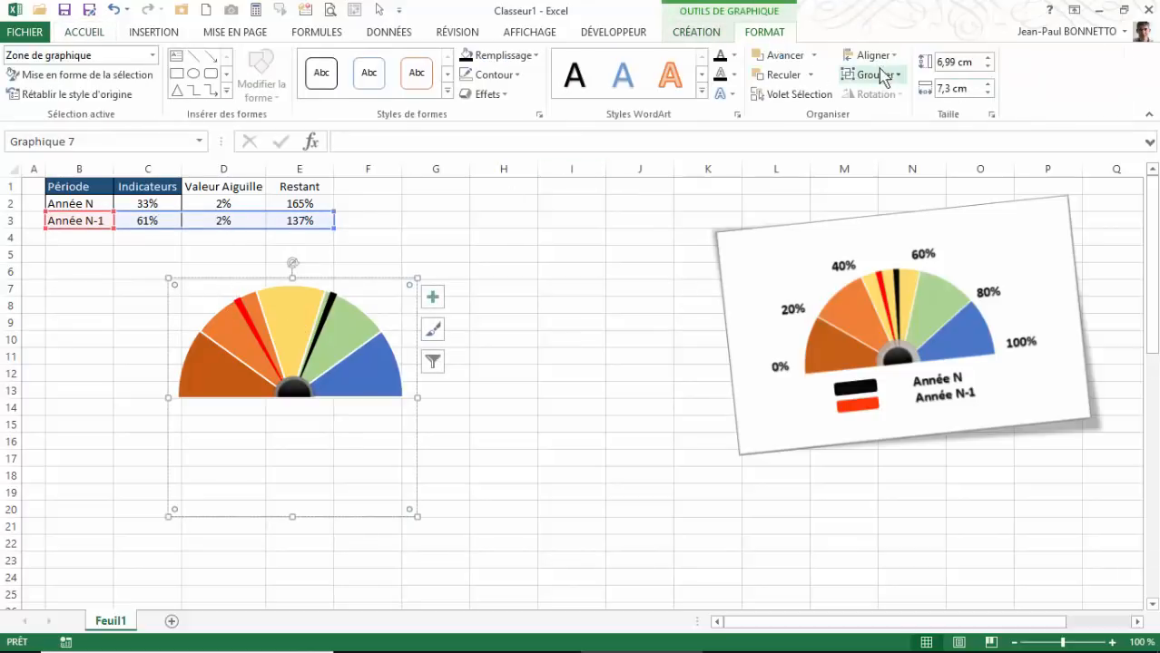
pyautogui.click(875, 75)
pyautogui.click(531, 334)
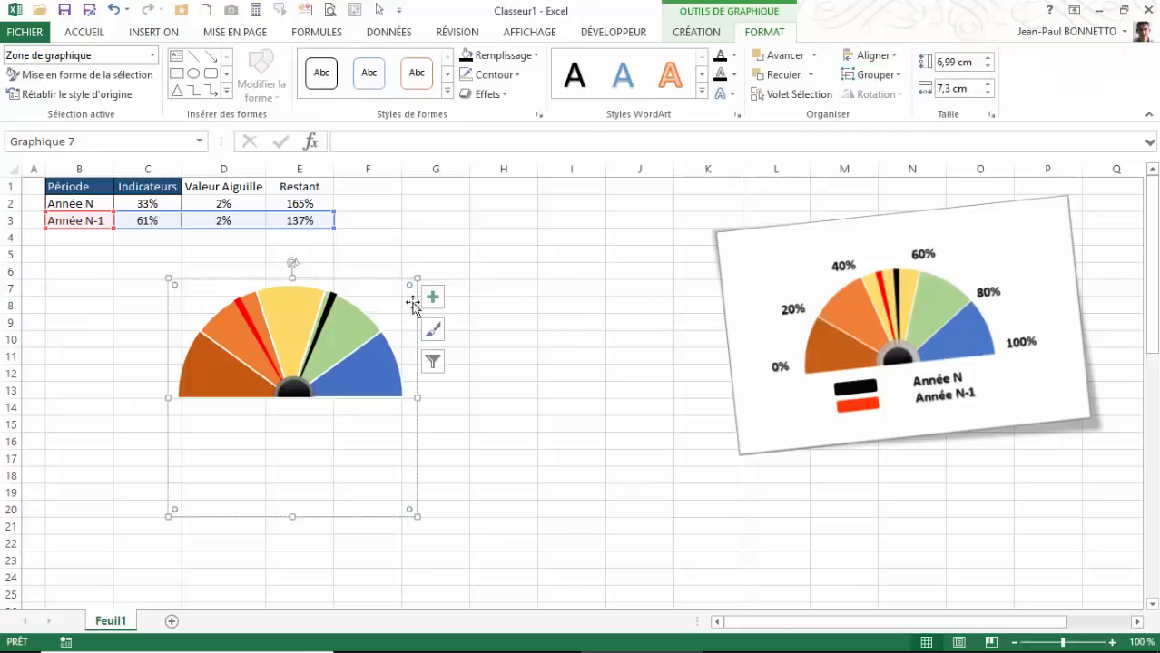
pyautogui.click(159, 272)
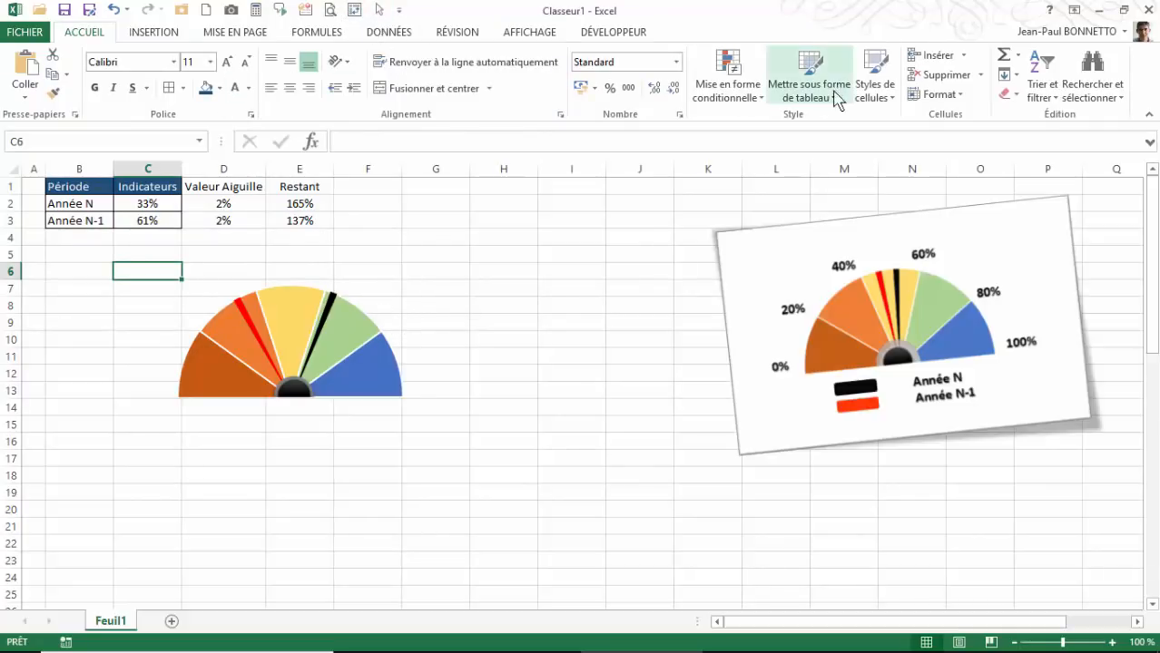
# Select all the overlaid gauge objects with an object selection area around them and group them into one object
pyautogui.click(1109, 91)
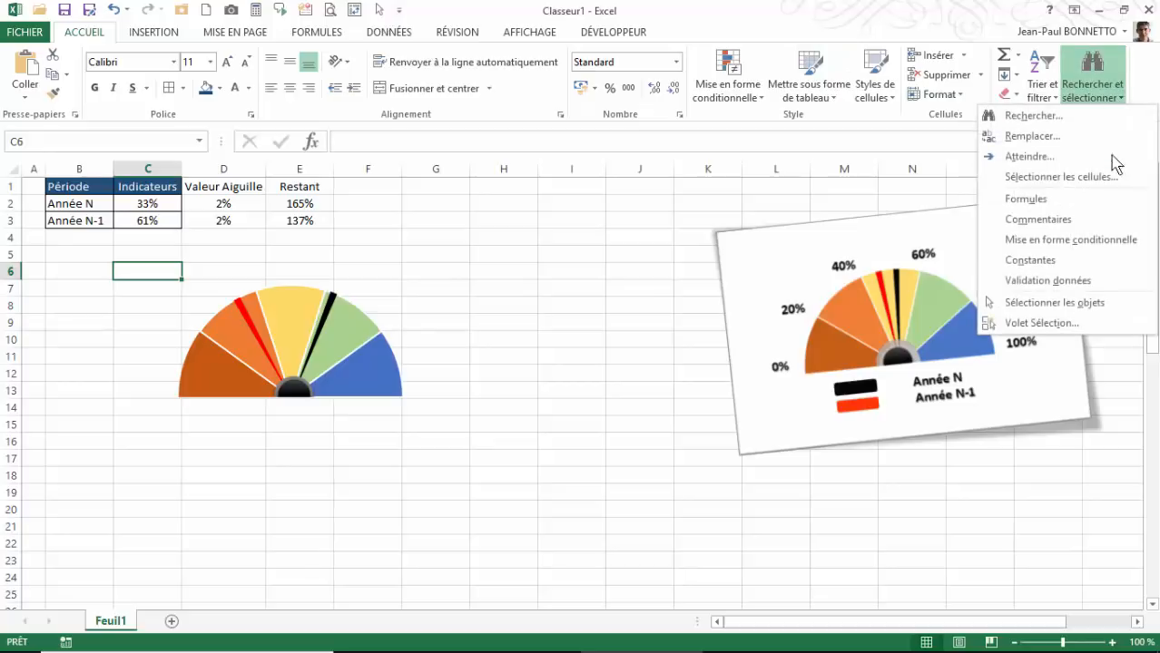
pyautogui.click(1048, 303)
pyautogui.moveTo(85, 245); pyautogui.dragTo(499, 587)
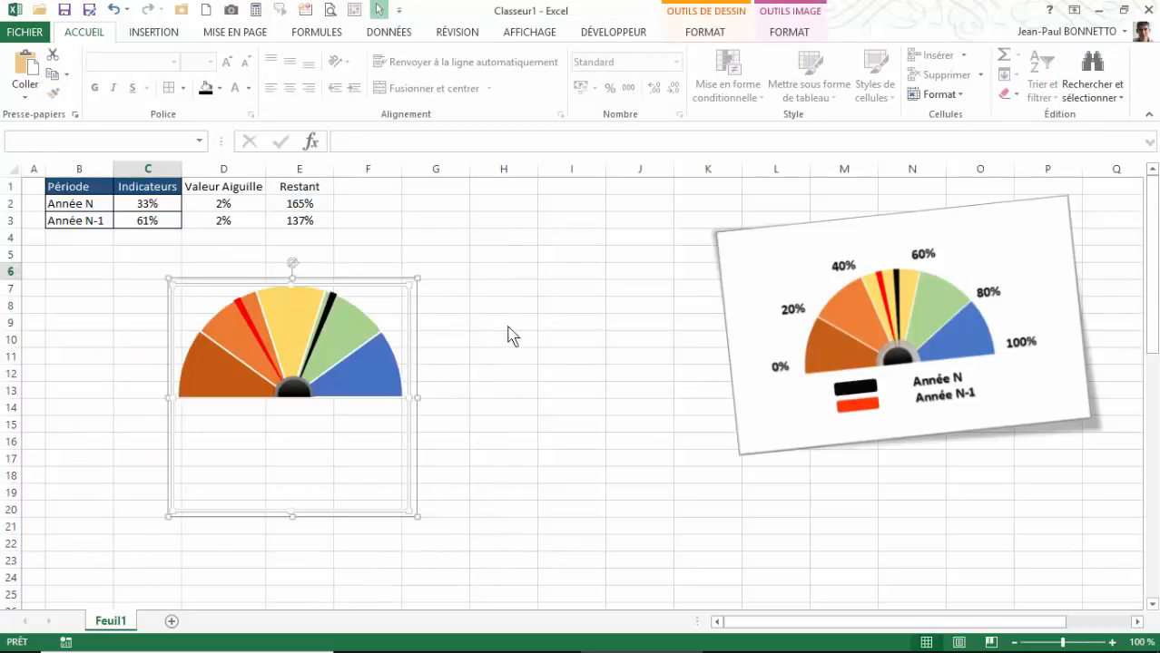
pyautogui.click(778, 36)
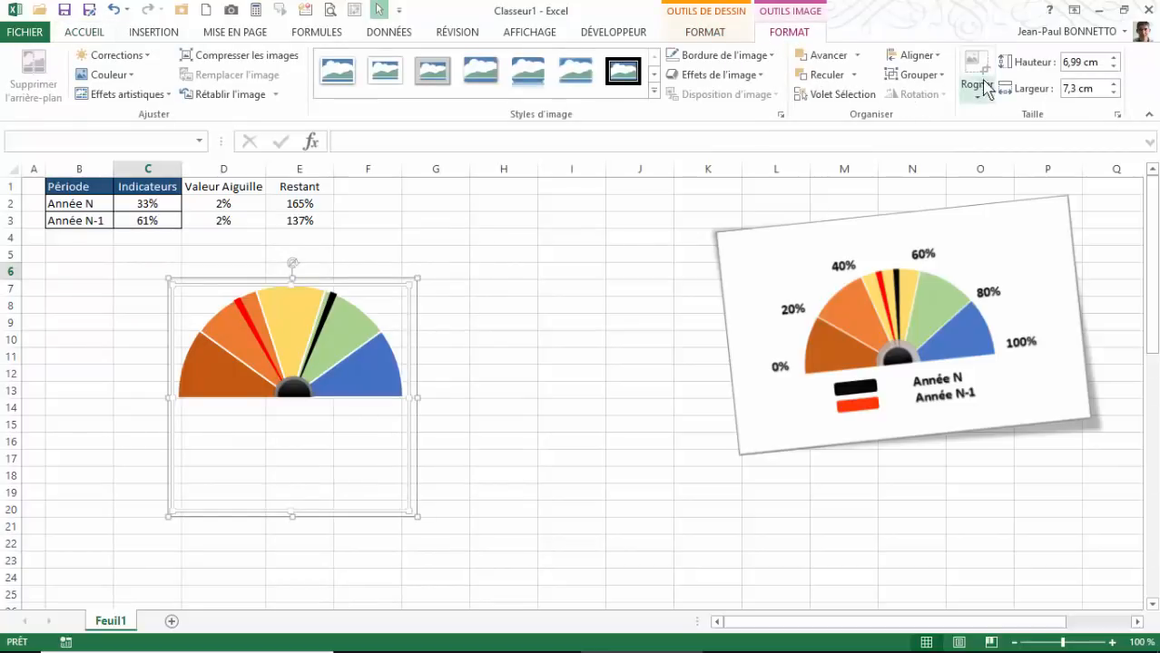
pyautogui.click(915, 75)
pyautogui.click(912, 96)
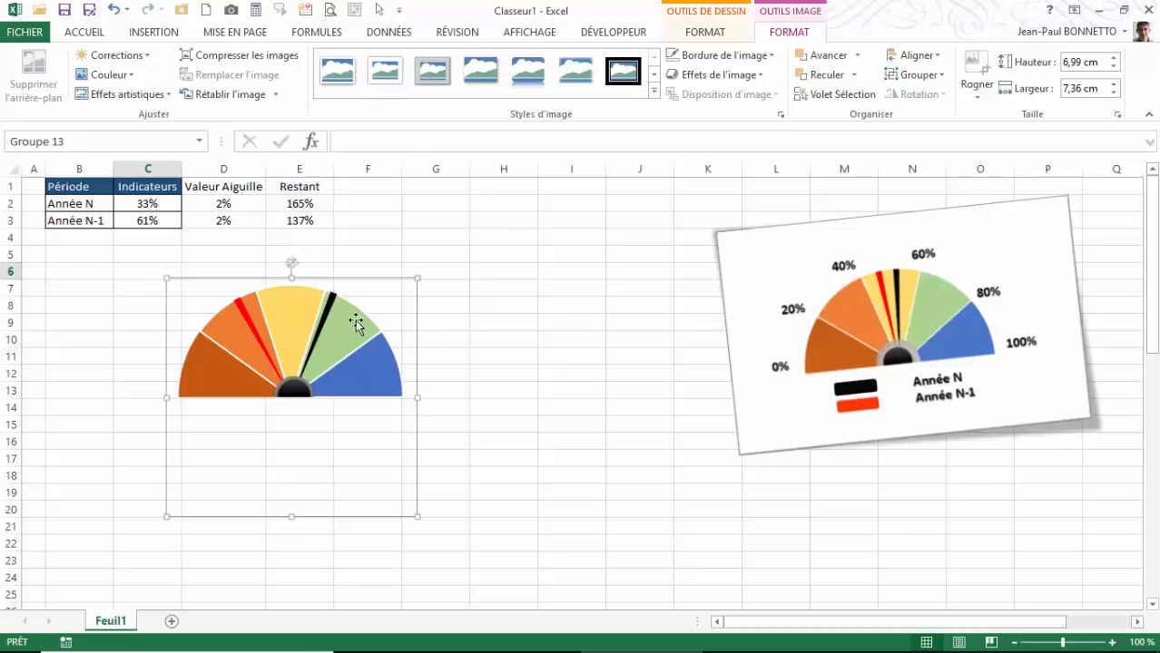
# Move the whole gauge group to about C8:F21 and deselect it
pyautogui.click(357, 282)
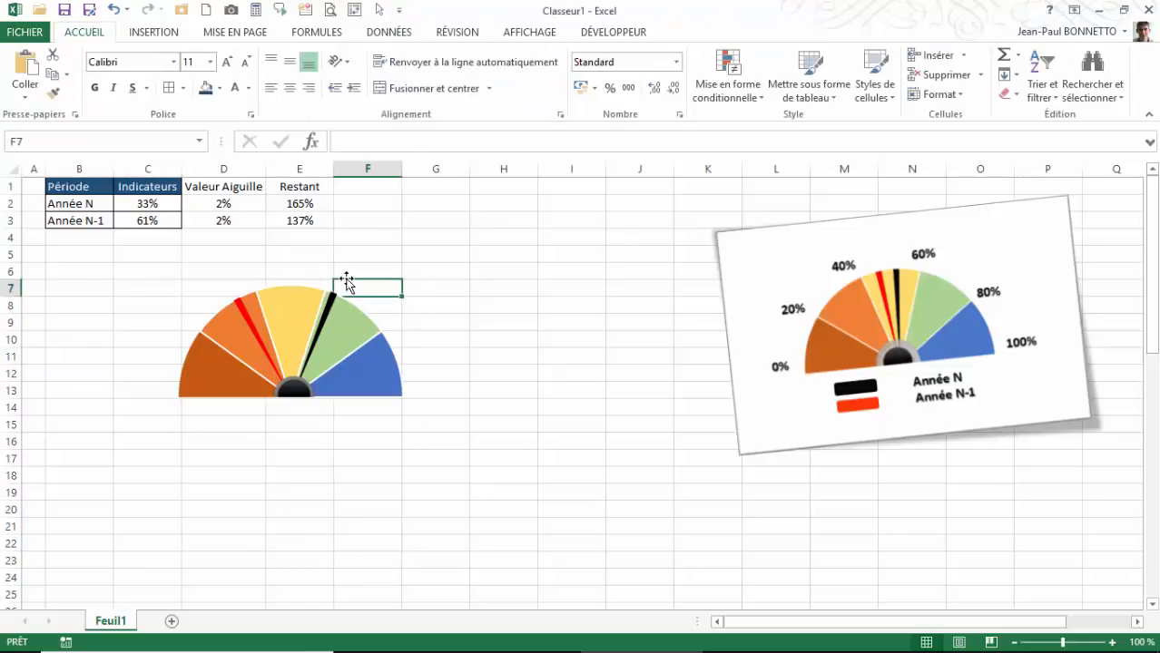
pyautogui.click(310, 287)
pyautogui.moveTo(329, 282); pyautogui.dragTo(359, 301)
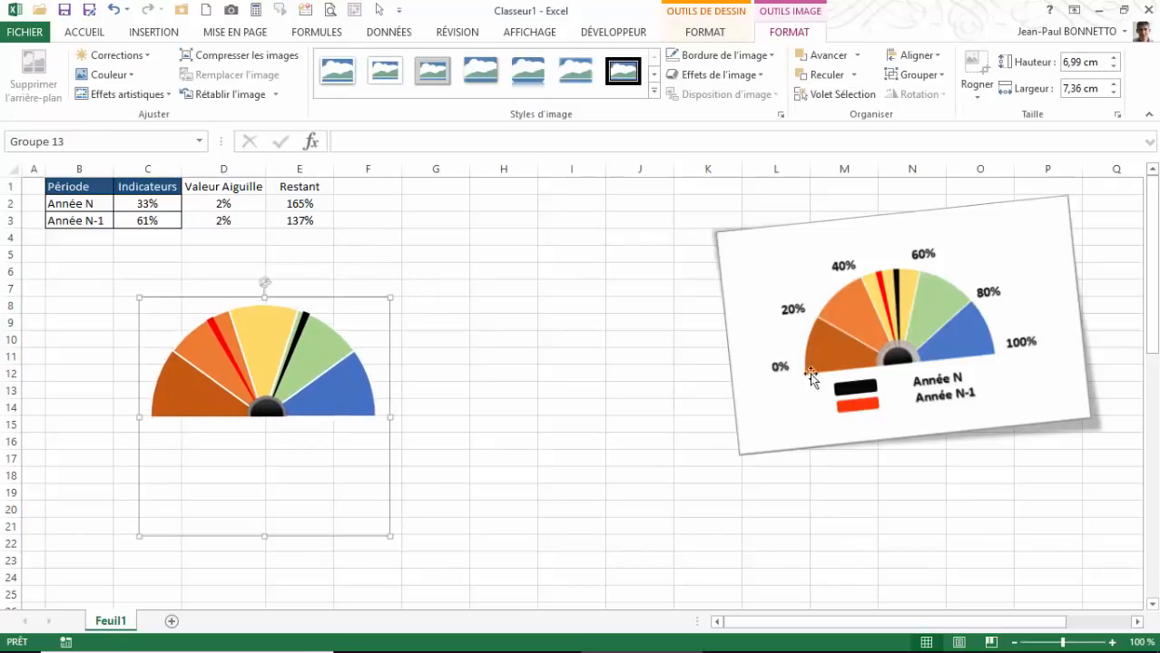
pyautogui.click(664, 318)
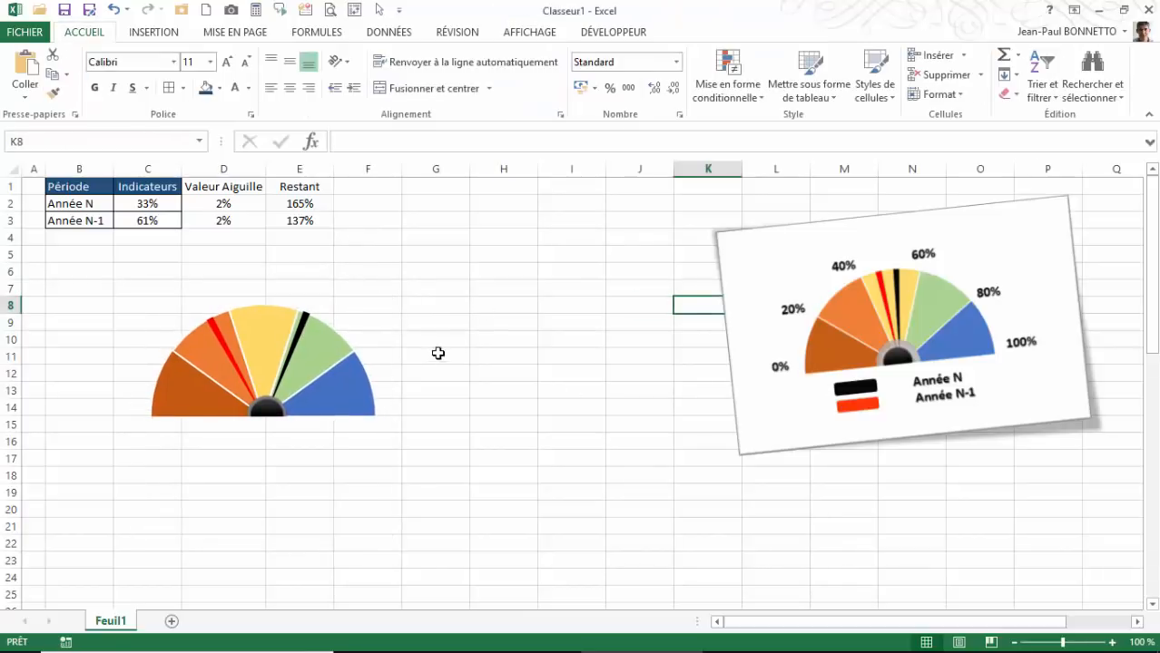
# Draw a rounded rectangle about 1.88 cm wide and 0.61 cm high below the gauge, around E18
pyautogui.click(163, 36)
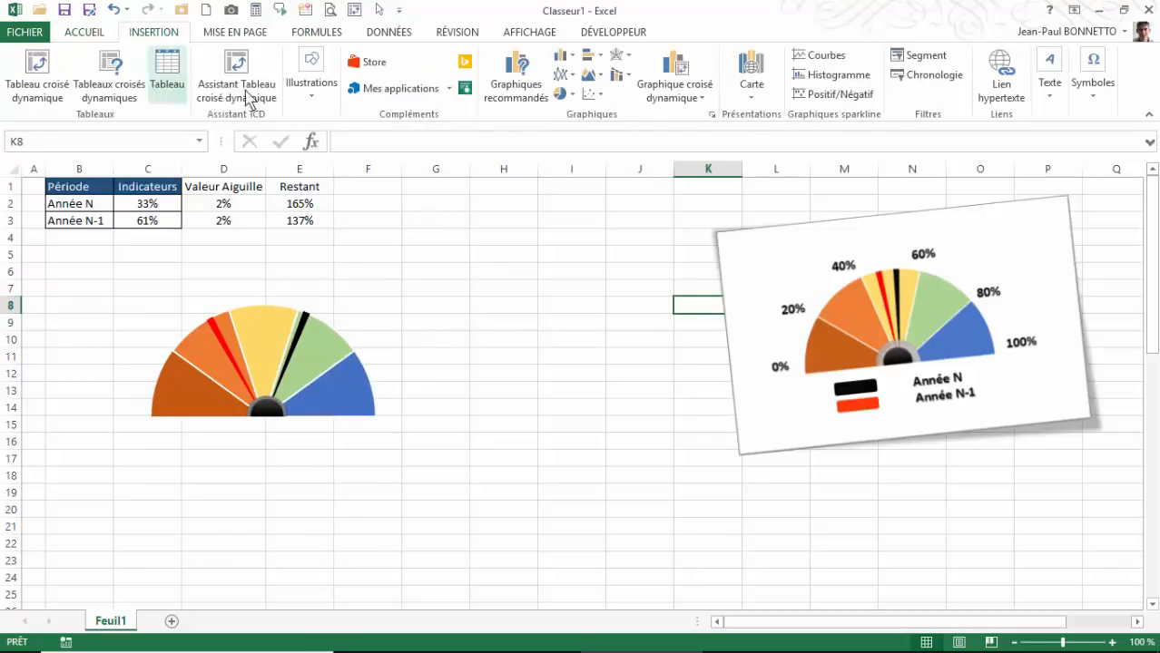
pyautogui.click(311, 91)
pyautogui.click(379, 159)
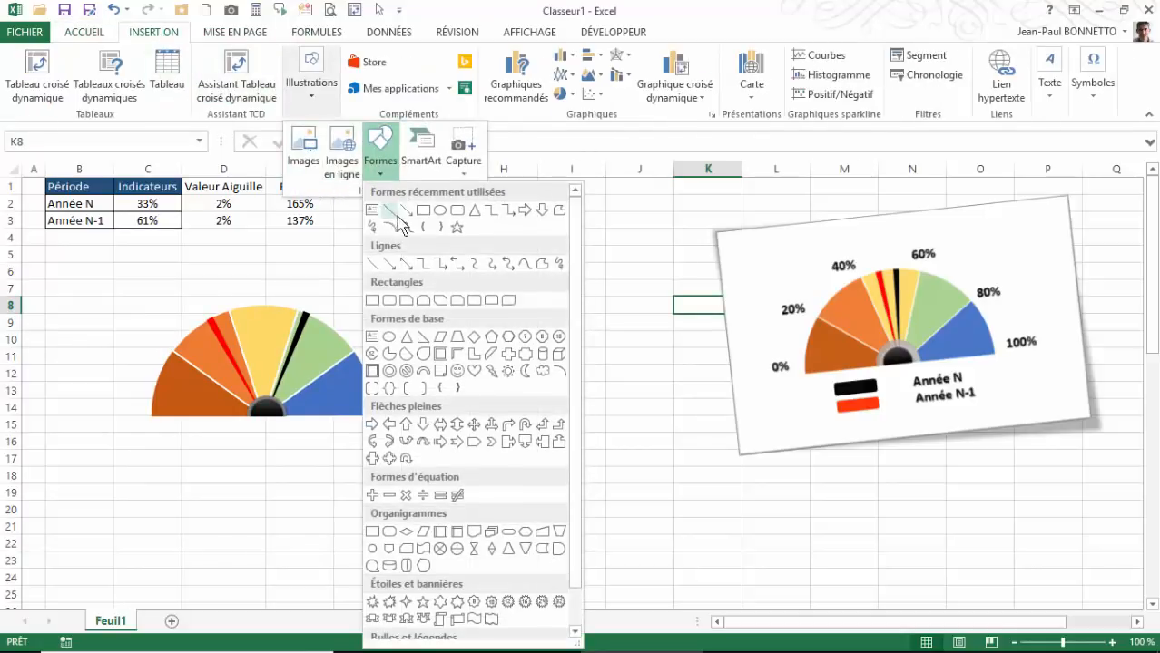
pyautogui.click(453, 213)
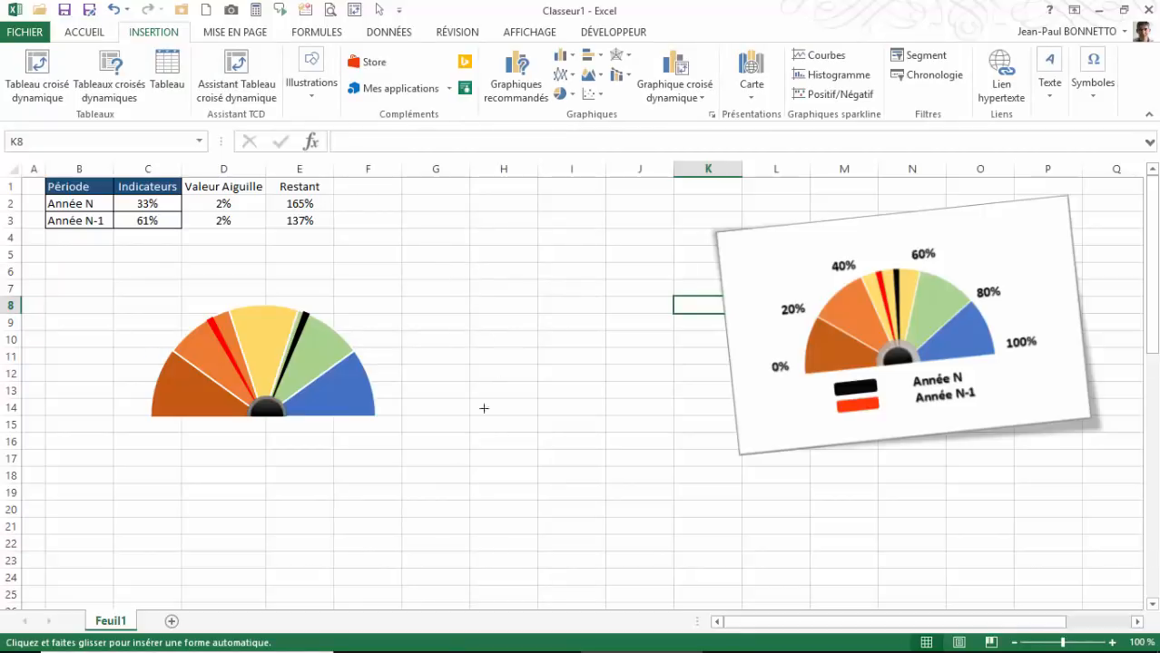
pyautogui.moveTo(279, 468)
pyautogui.mouseDown()
pyautogui.moveTo(306, 489)
pyautogui.moveTo(338, 487)
pyautogui.mouseUp()
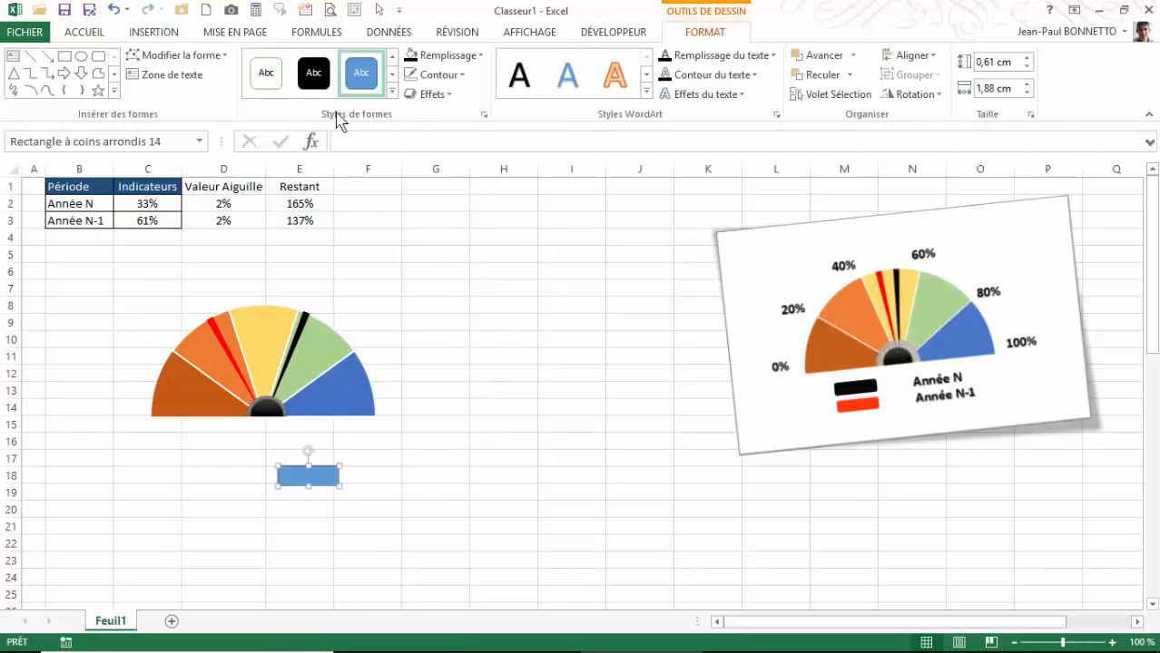
# Try the glossy black shape style on the rounded rectangle, and settle on the flat solid black style
pyautogui.click(392, 90)
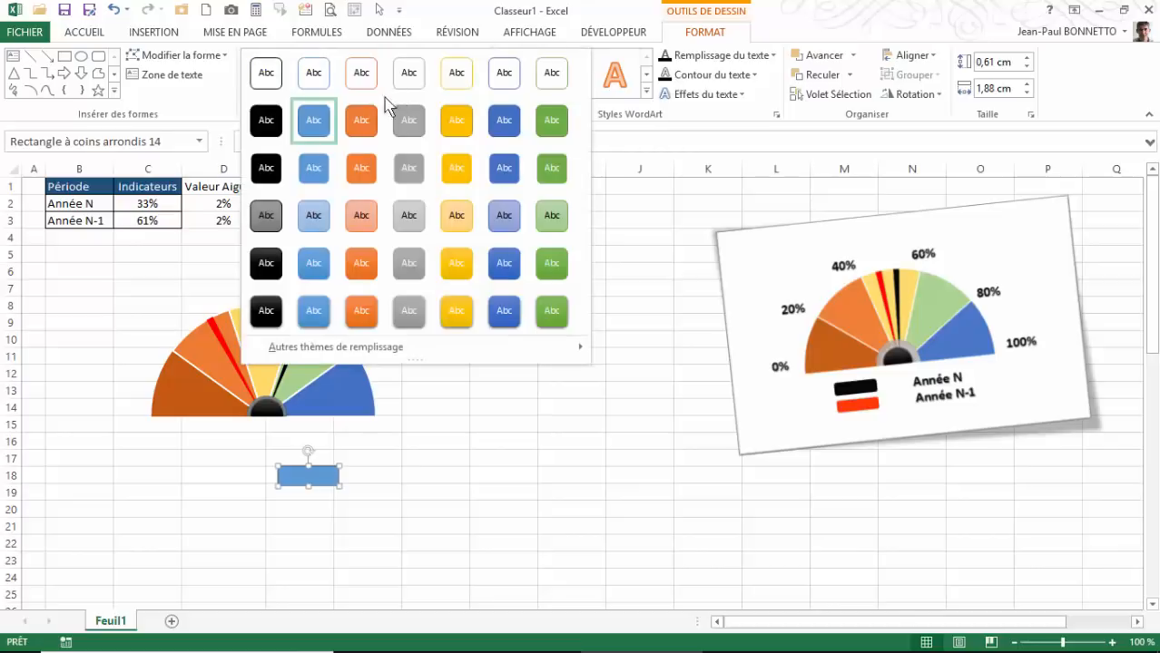
pyautogui.click(265, 311)
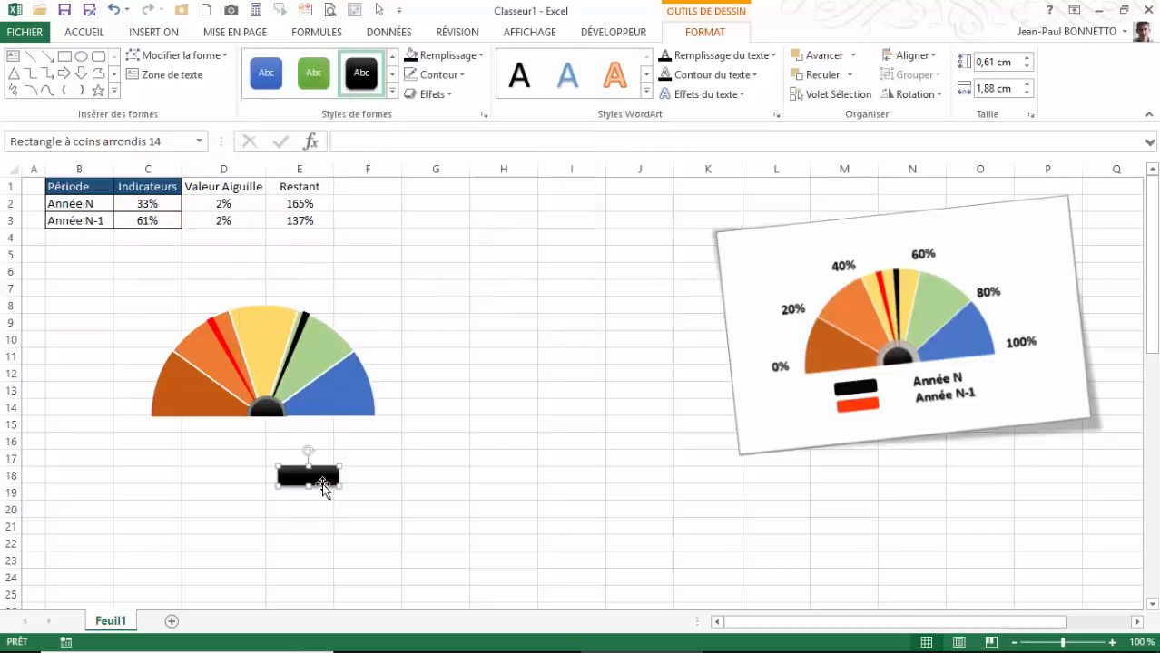
pyautogui.click(392, 92)
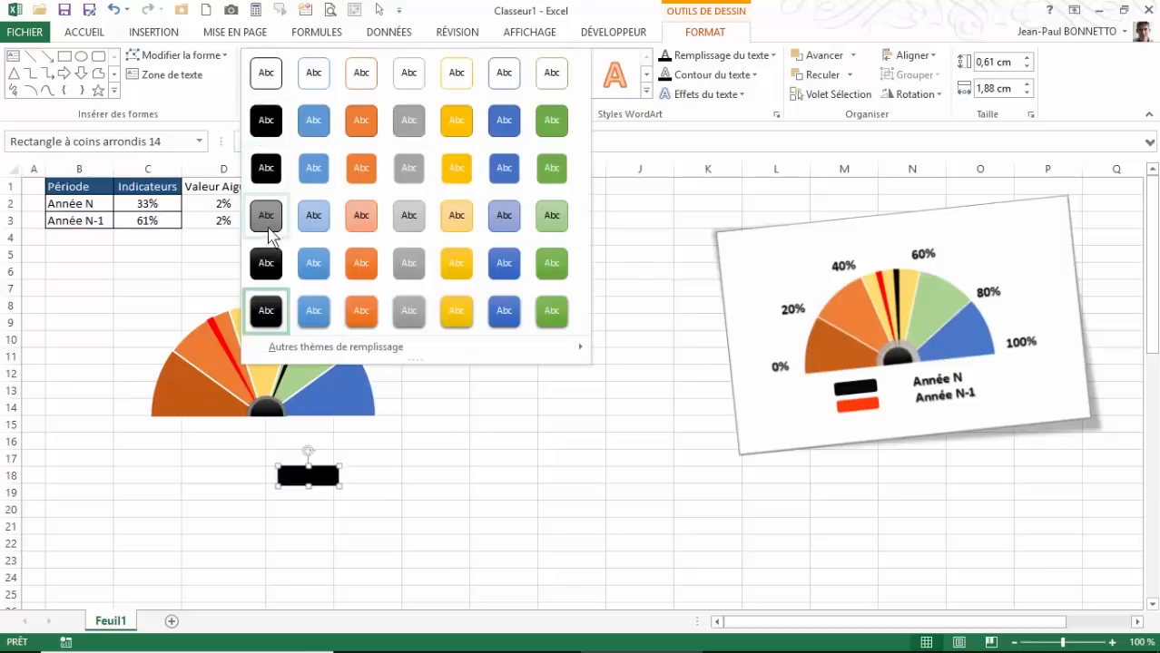
pyautogui.click(270, 122)
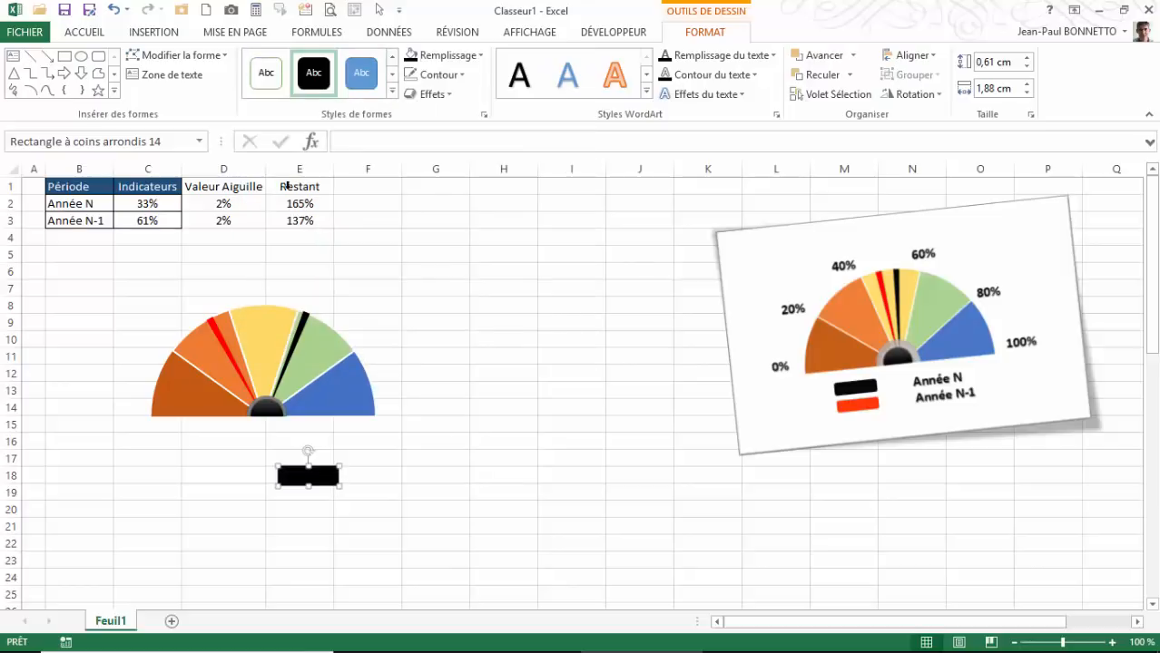
# Shrink the black rectangle to about 1.59 by 0.42 cm around D16 and add a red-filled copy just below it
pyautogui.moveTo(231, 455); pyautogui.dragTo(238, 479)
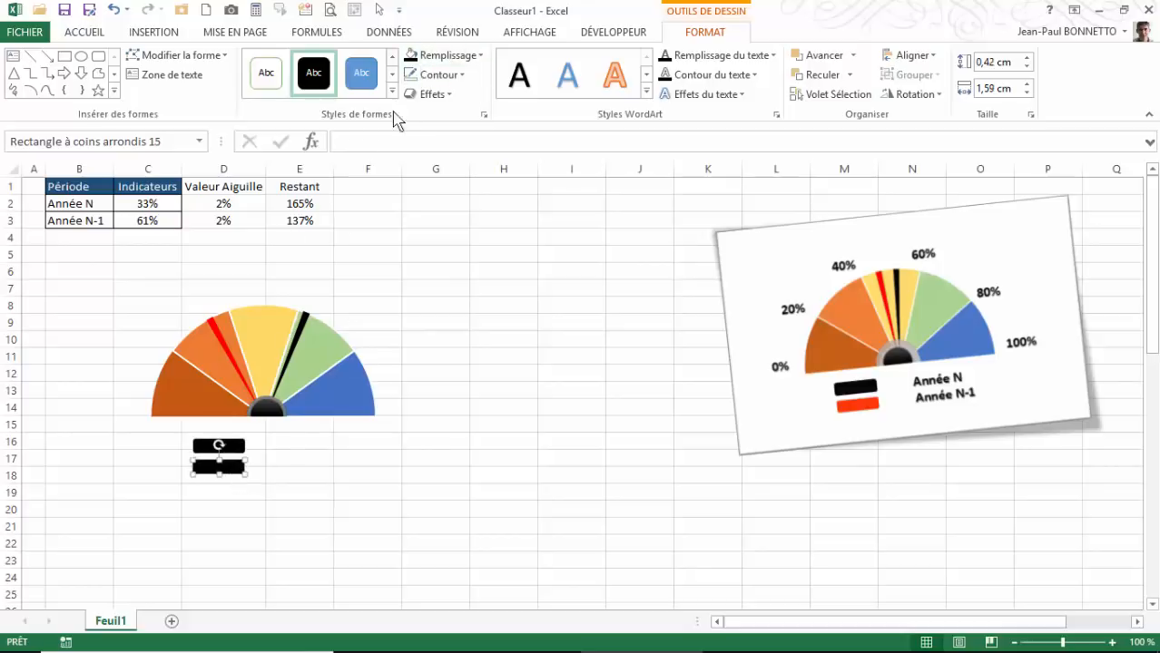
pyautogui.click(482, 56)
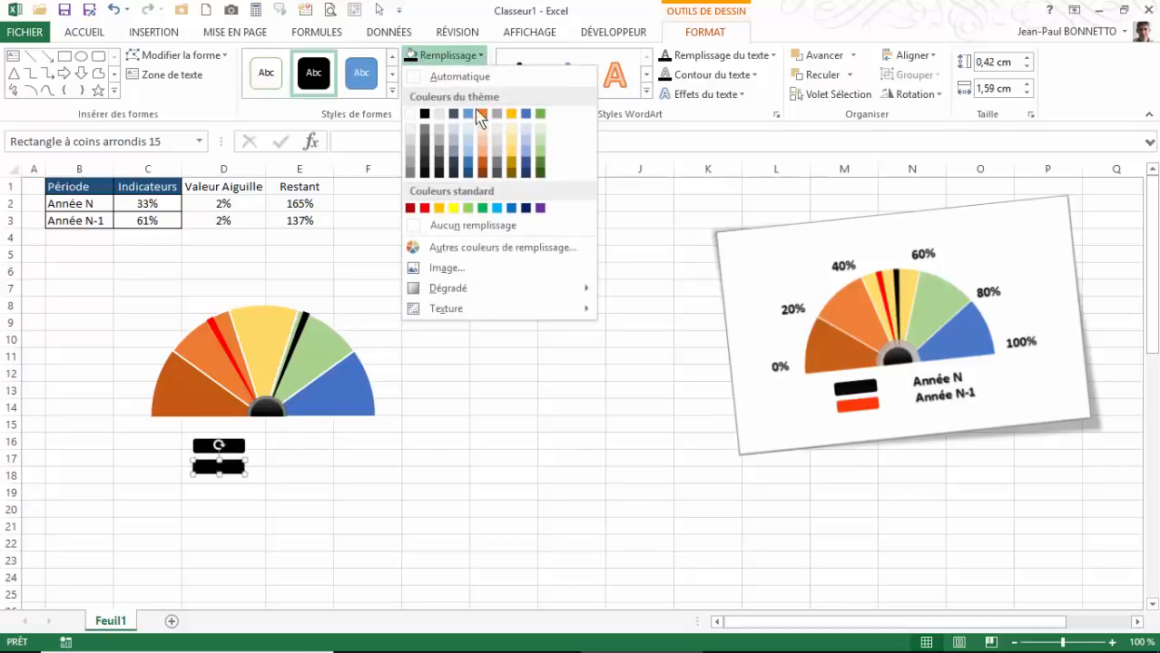
pyautogui.click(423, 206)
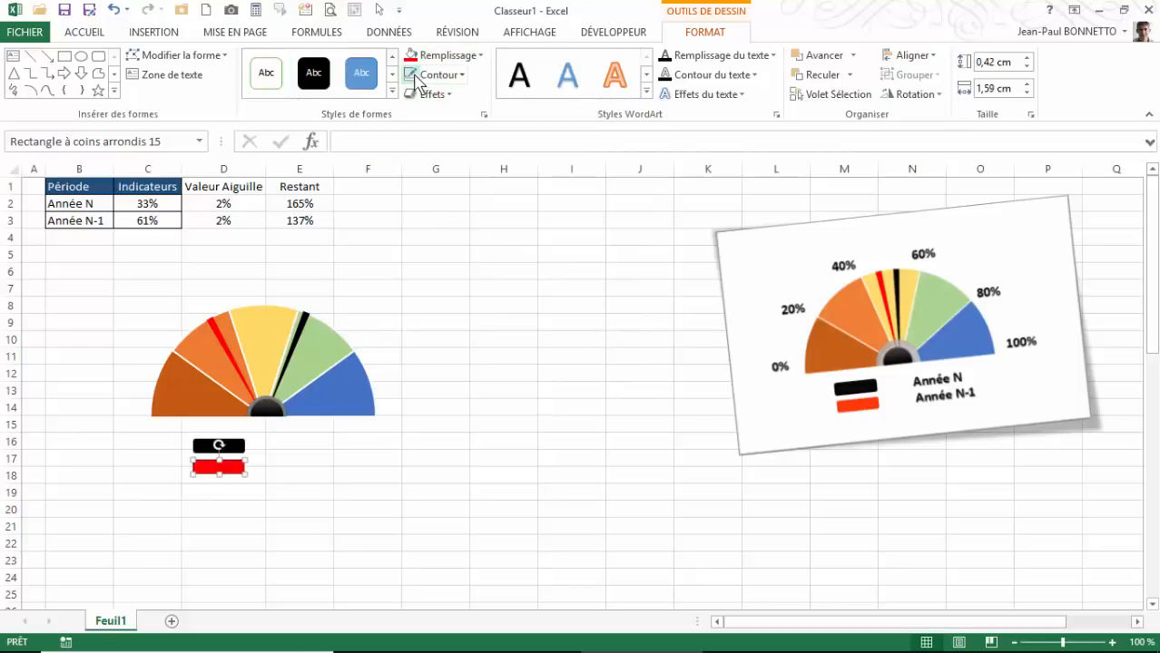
# Draw a text box about 2.67 by 0.71 cm around G15:H16 and link its text to cell B2
pyautogui.click(232, 445)
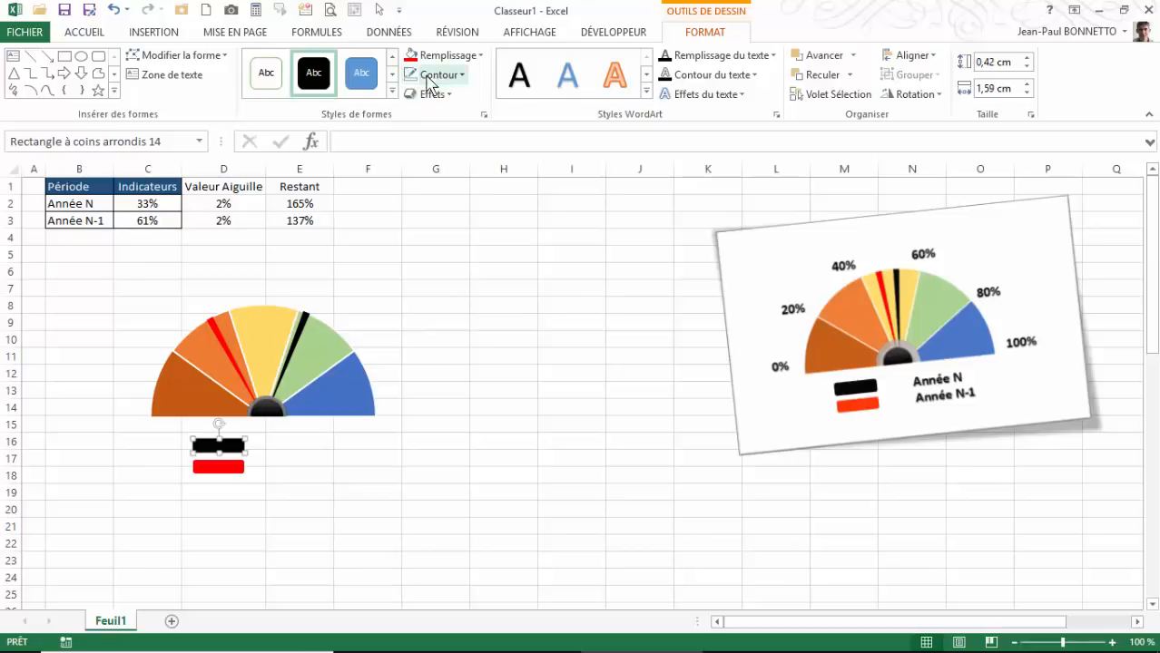
pyautogui.click(287, 451)
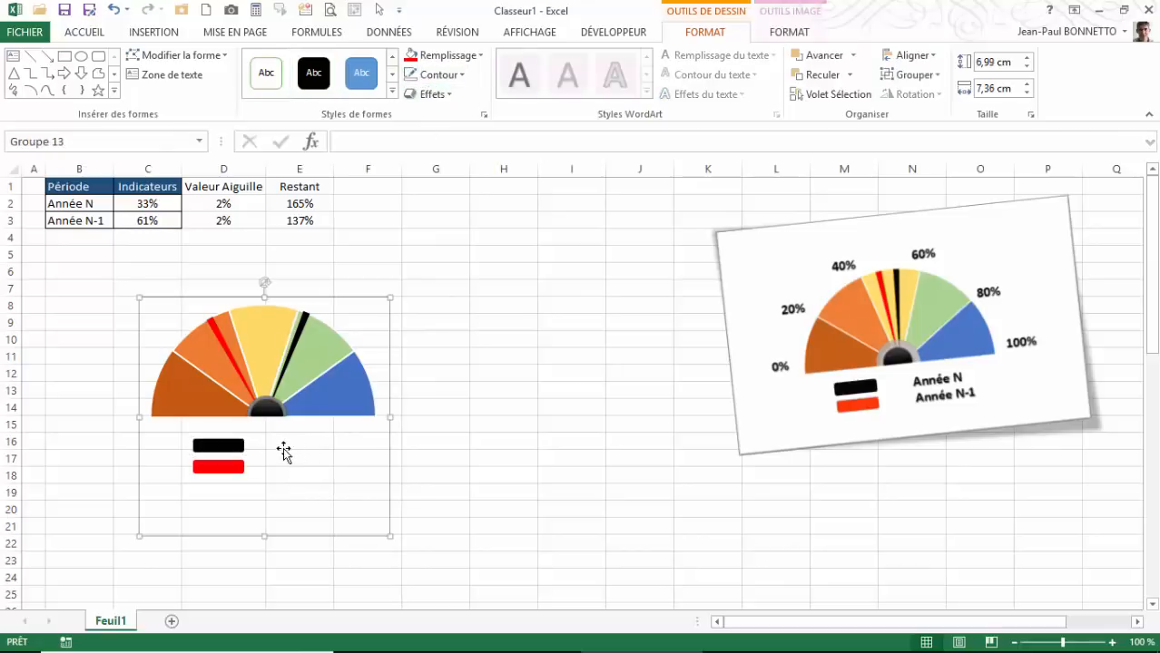
pyautogui.click(145, 75)
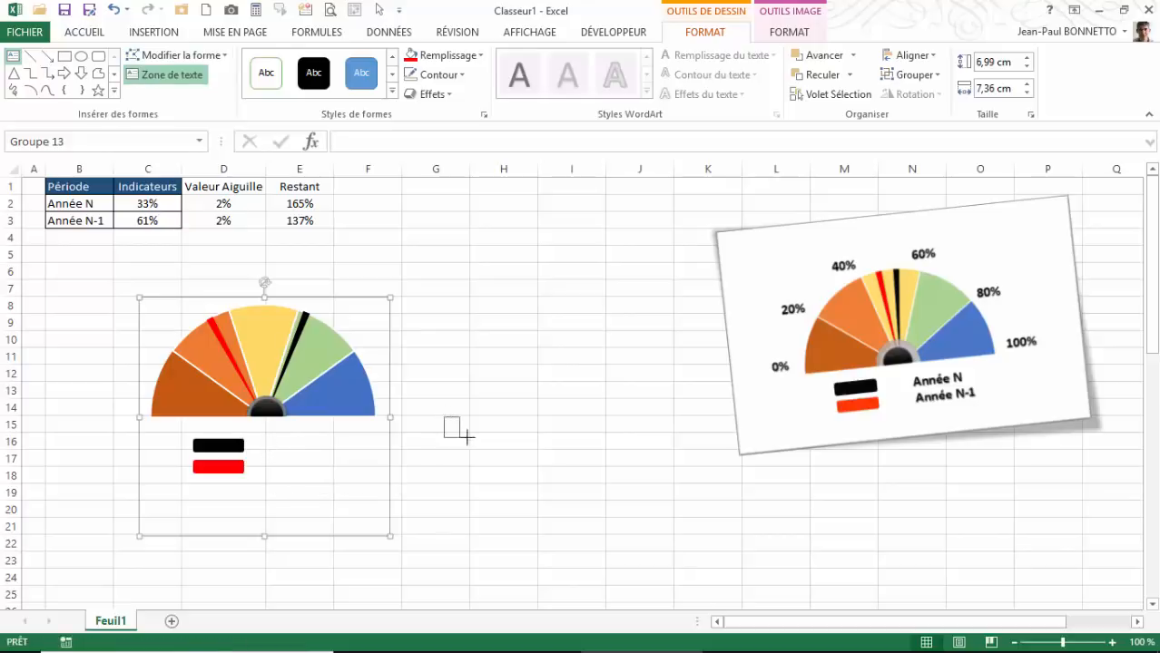
pyautogui.moveTo(464, 437); pyautogui.dragTo(531, 440)
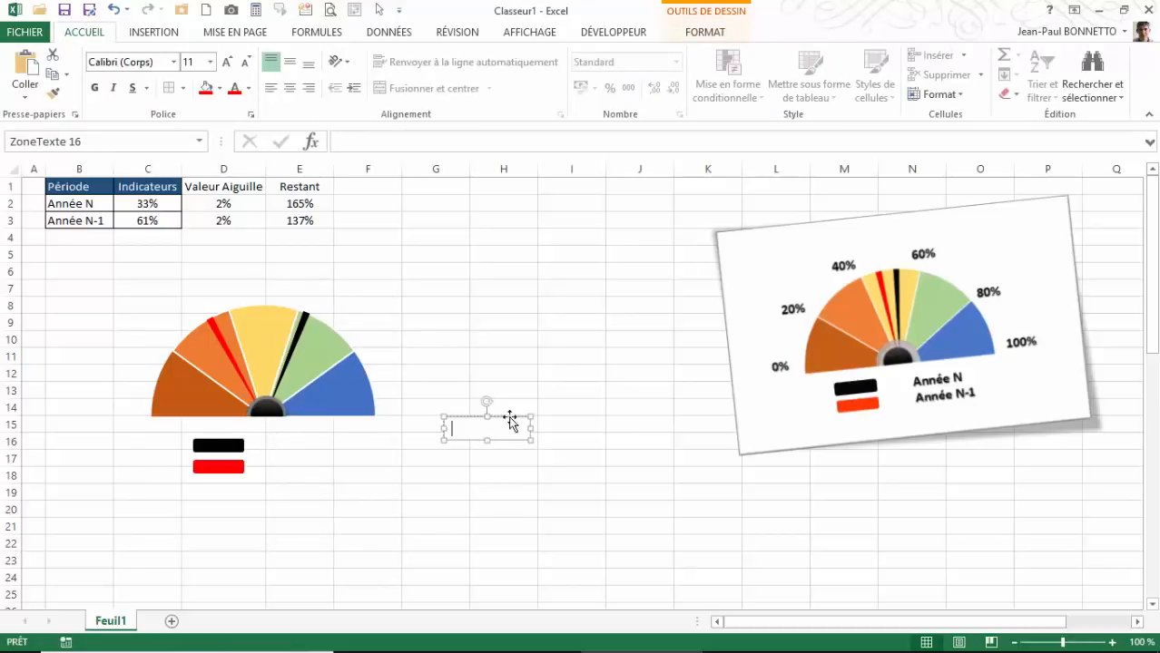
pyautogui.click(354, 142)
pyautogui.write('=')
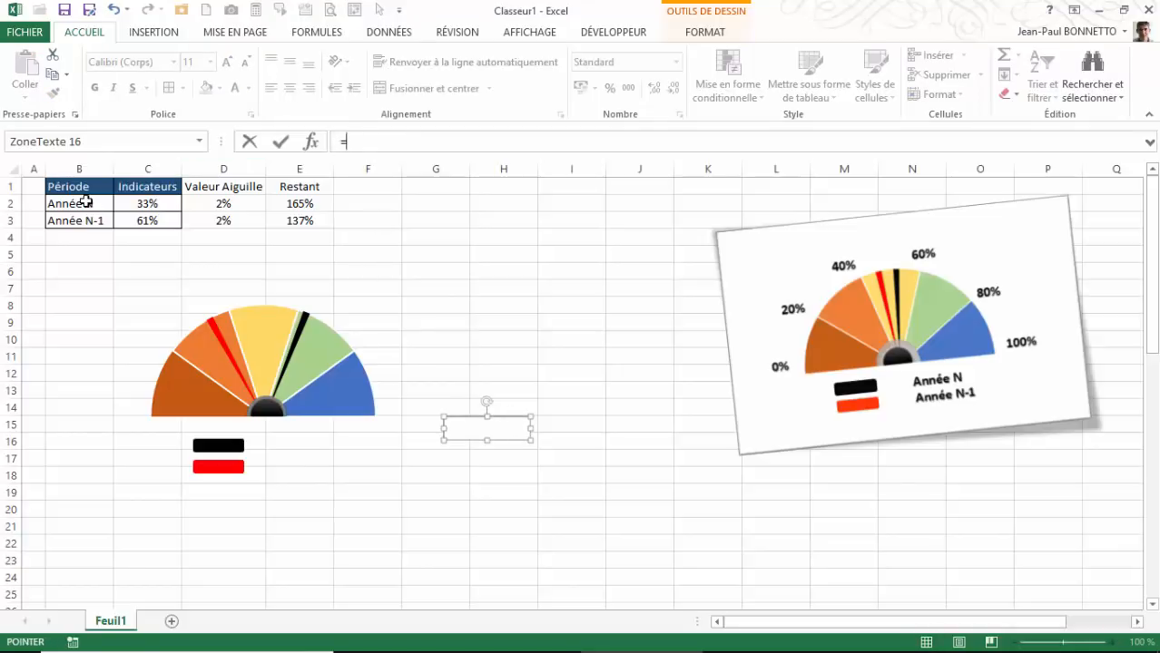
pyautogui.click(85, 198)
pyautogui.press('Return')
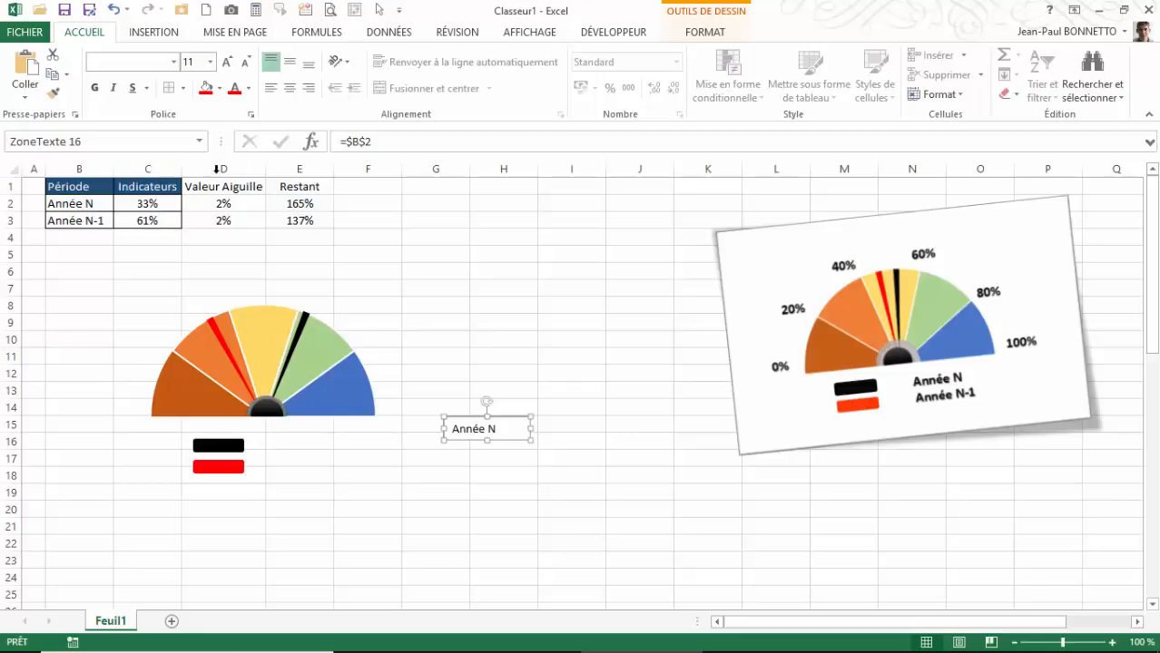
# Format the Année N text box in bold Agency FB at size 14
pyautogui.click(173, 61)
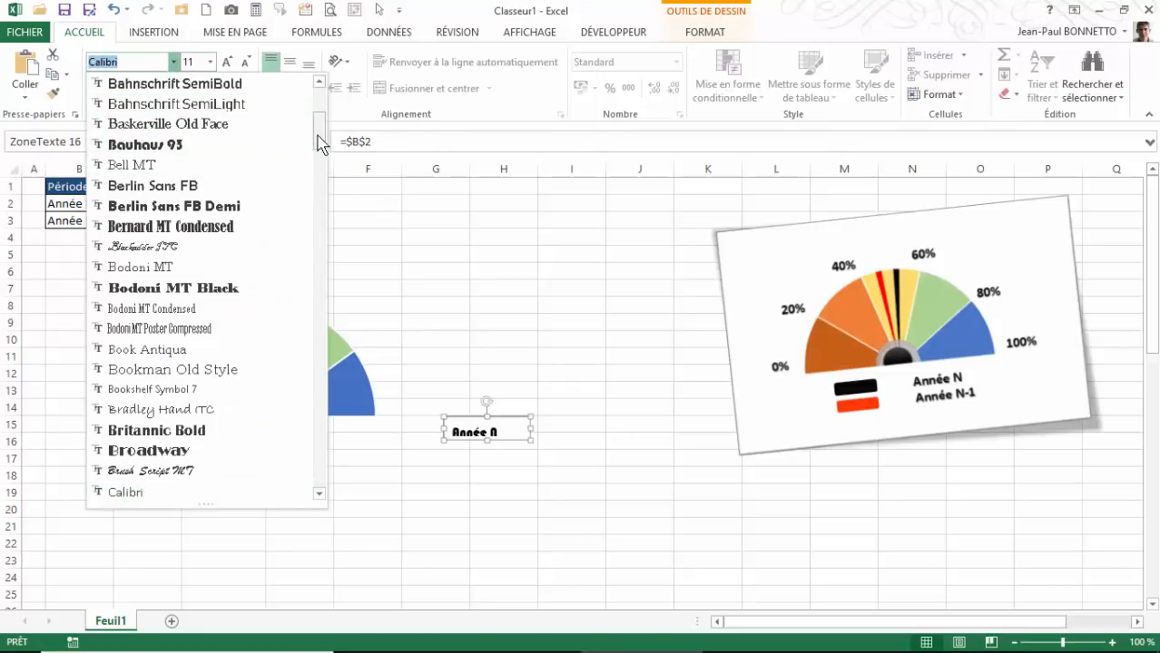
pyautogui.moveTo(317, 145); pyautogui.dragTo(318, 86)
pyautogui.click(113, 164)
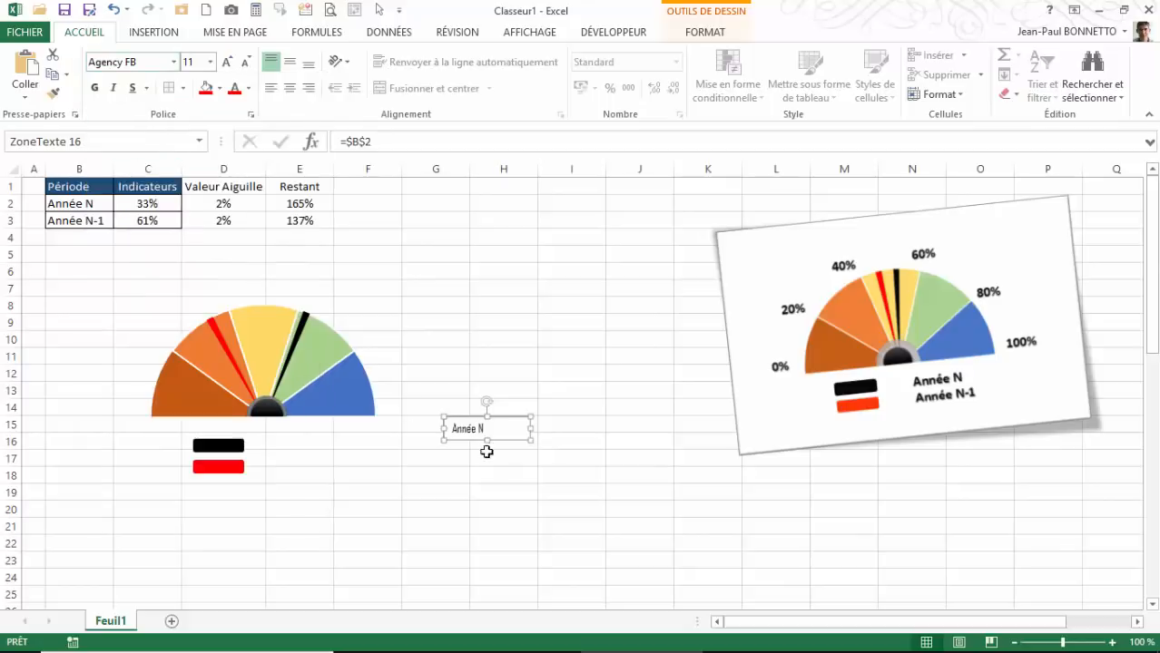
pyautogui.click(708, 32)
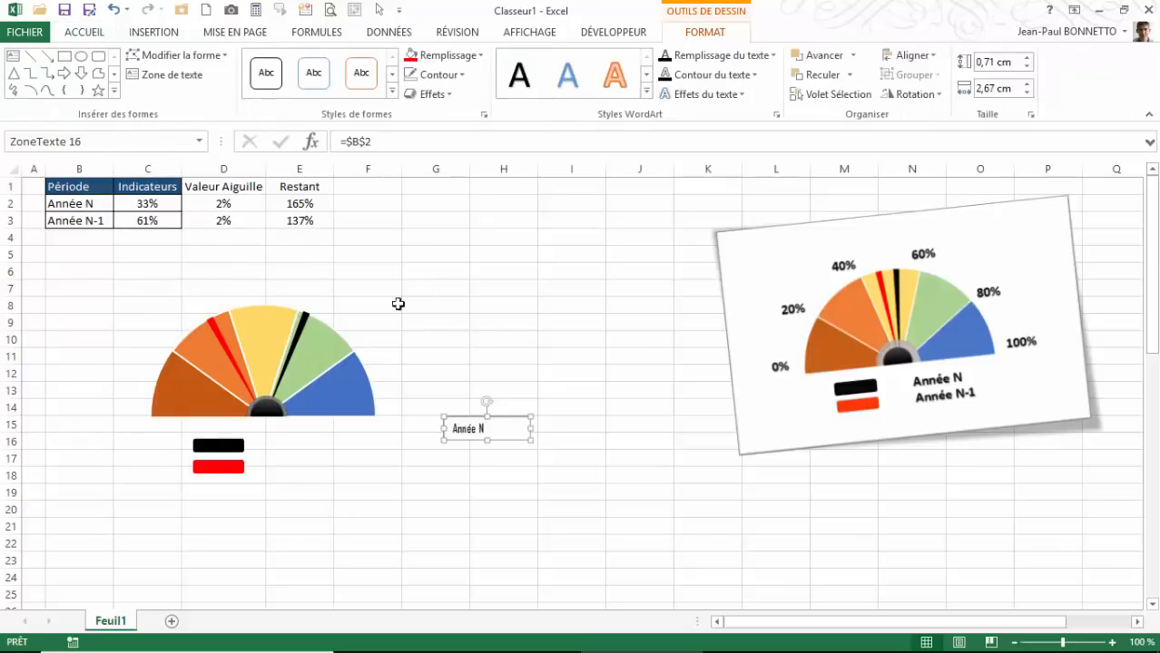
pyautogui.click(84, 32)
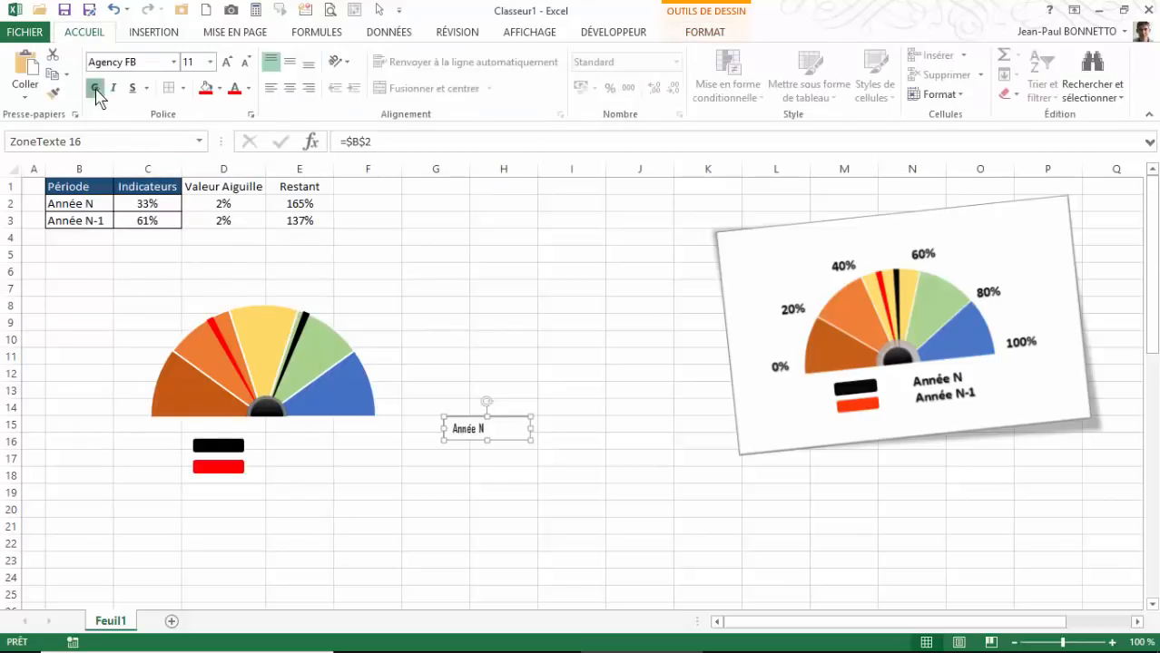
pyautogui.click(94, 88)
pyautogui.click(227, 64)
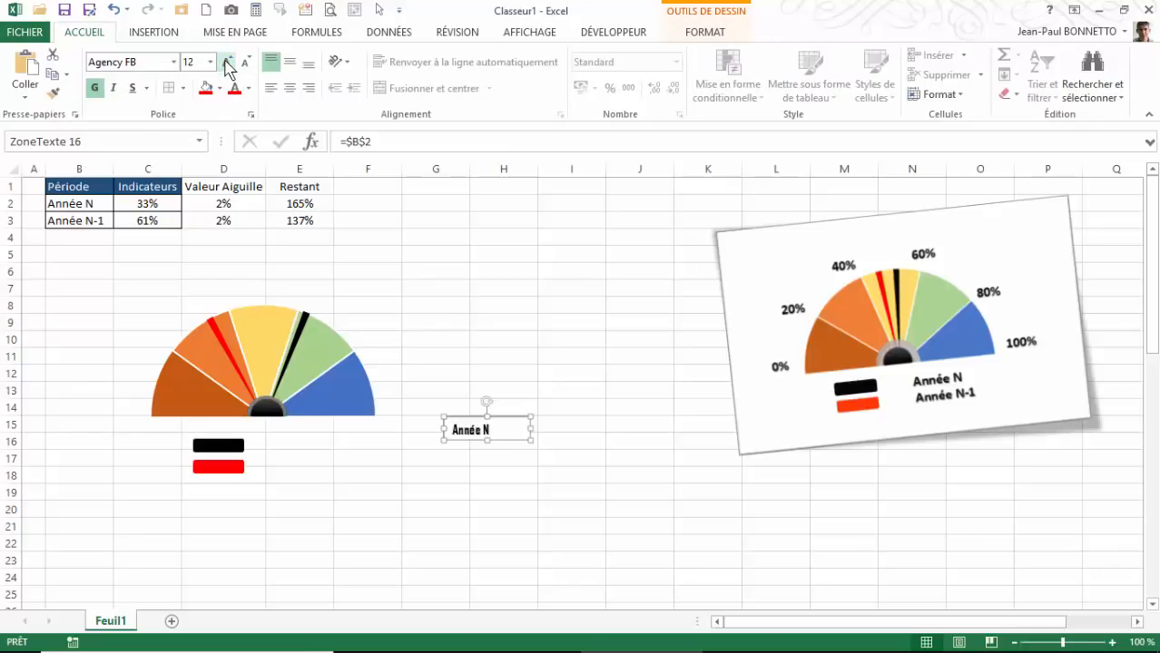
pyautogui.click(227, 63)
# Set the Année N label to Arial Black size 11, centred horizontally and vertically, and place a copy just below it
pyautogui.click(173, 62)
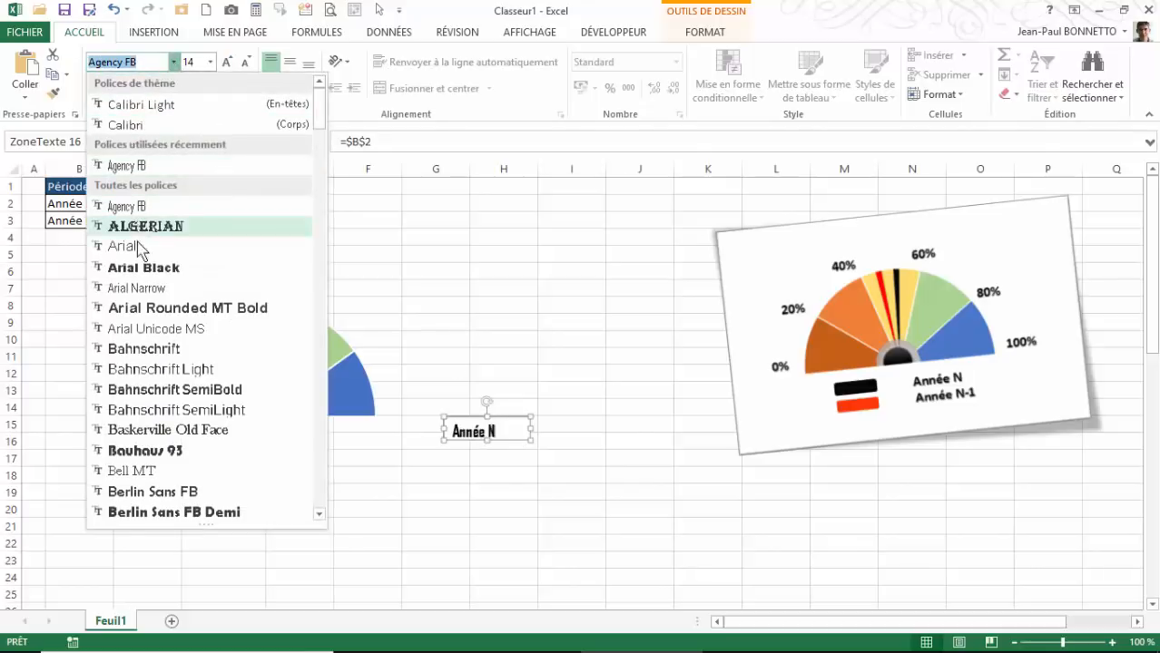
pyautogui.click(142, 270)
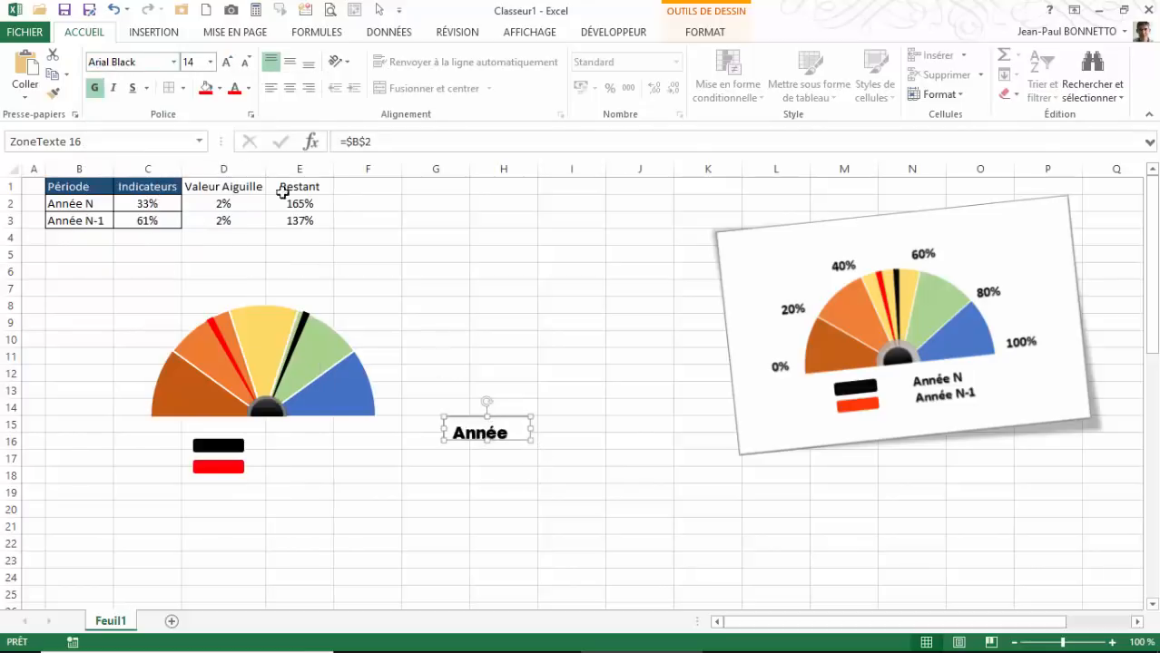
pyautogui.click(246, 62)
pyautogui.click(246, 62)
pyautogui.click(290, 88)
pyautogui.click(290, 62)
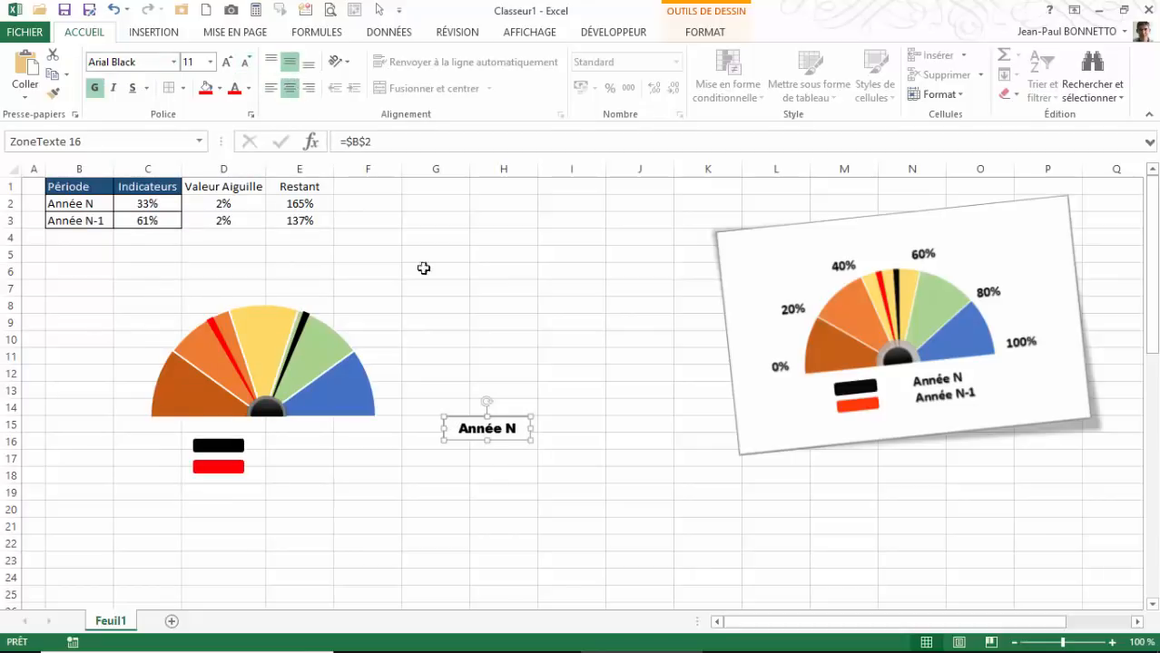
pyautogui.moveTo(514, 445); pyautogui.dragTo(516, 472)
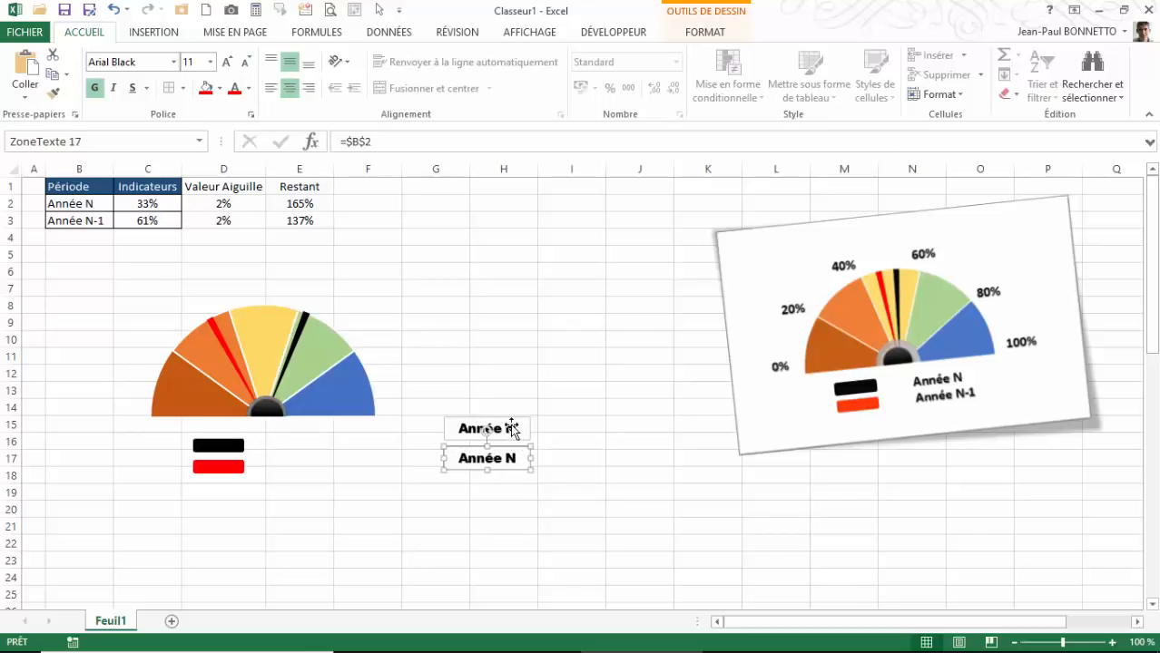
# Remove the fill and outline from the original Année N label and place it beside the black legend rectangle
pyautogui.click(509, 425)
pyautogui.click(699, 32)
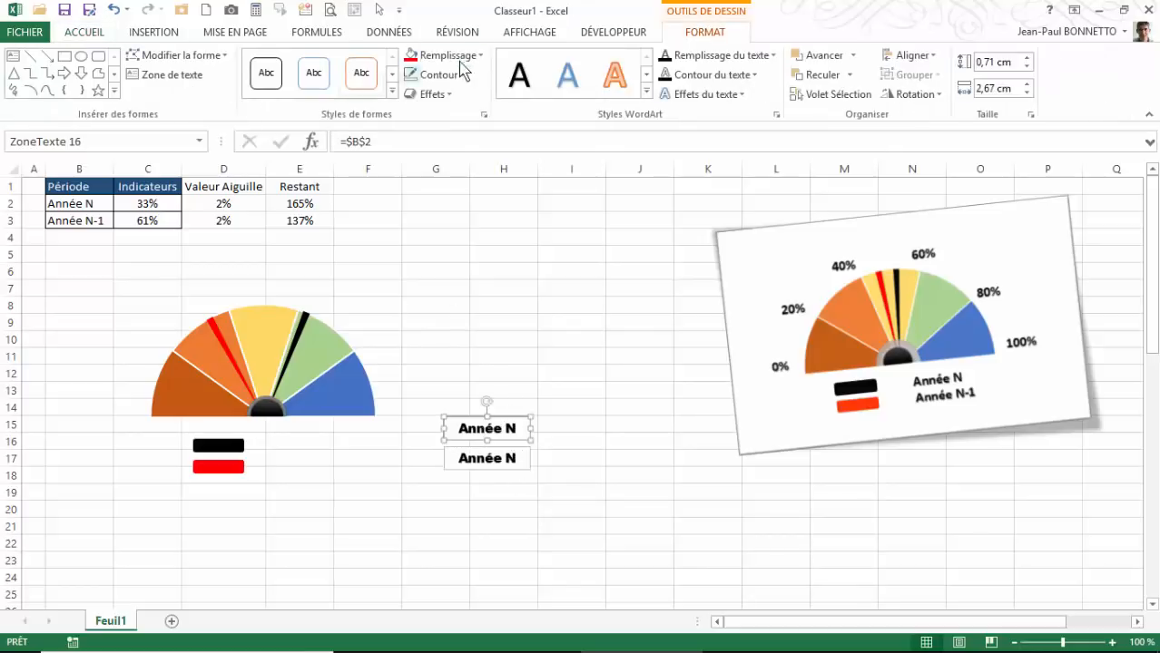
pyautogui.click(449, 55)
pyautogui.click(441, 229)
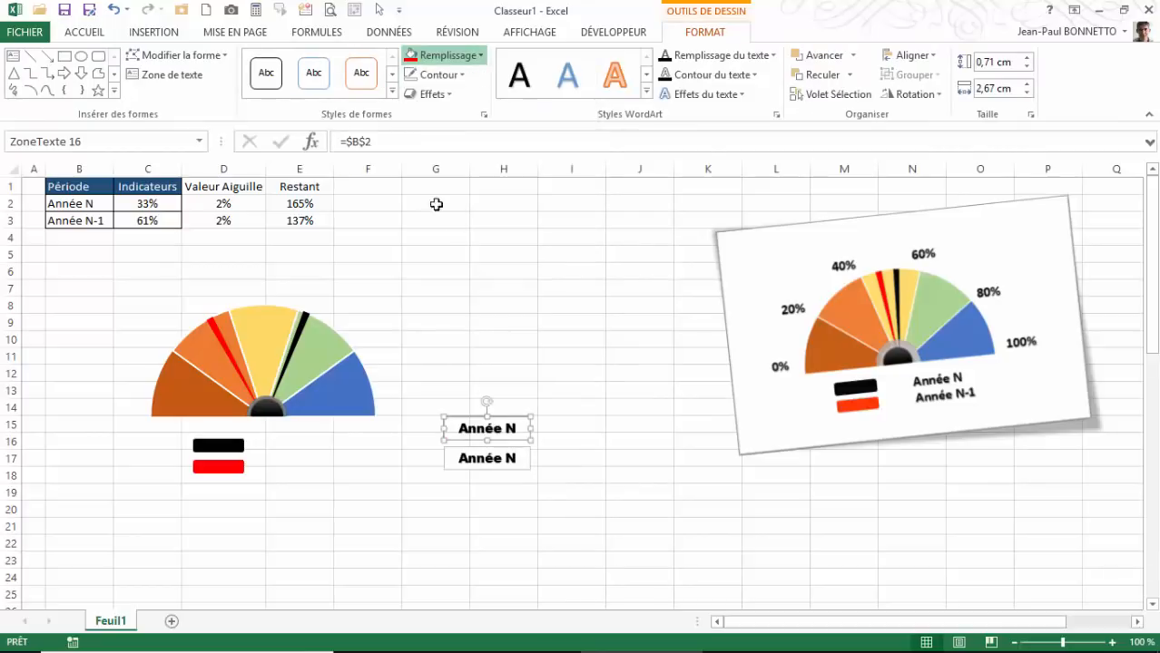
pyautogui.click(441, 75)
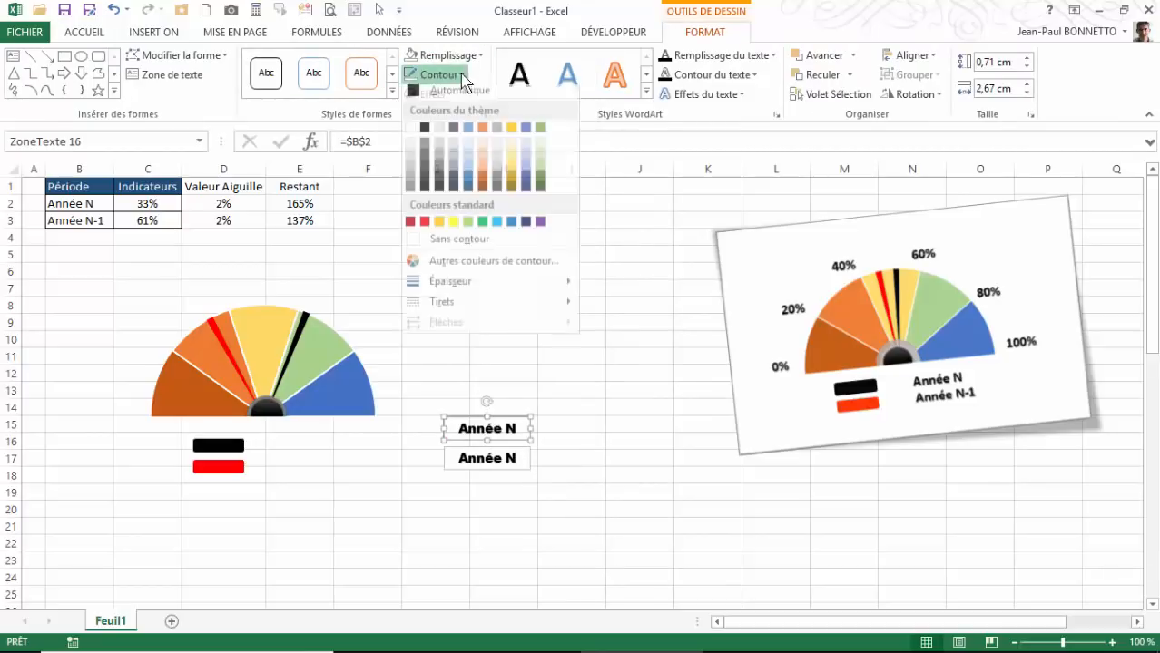
pyautogui.click(458, 247)
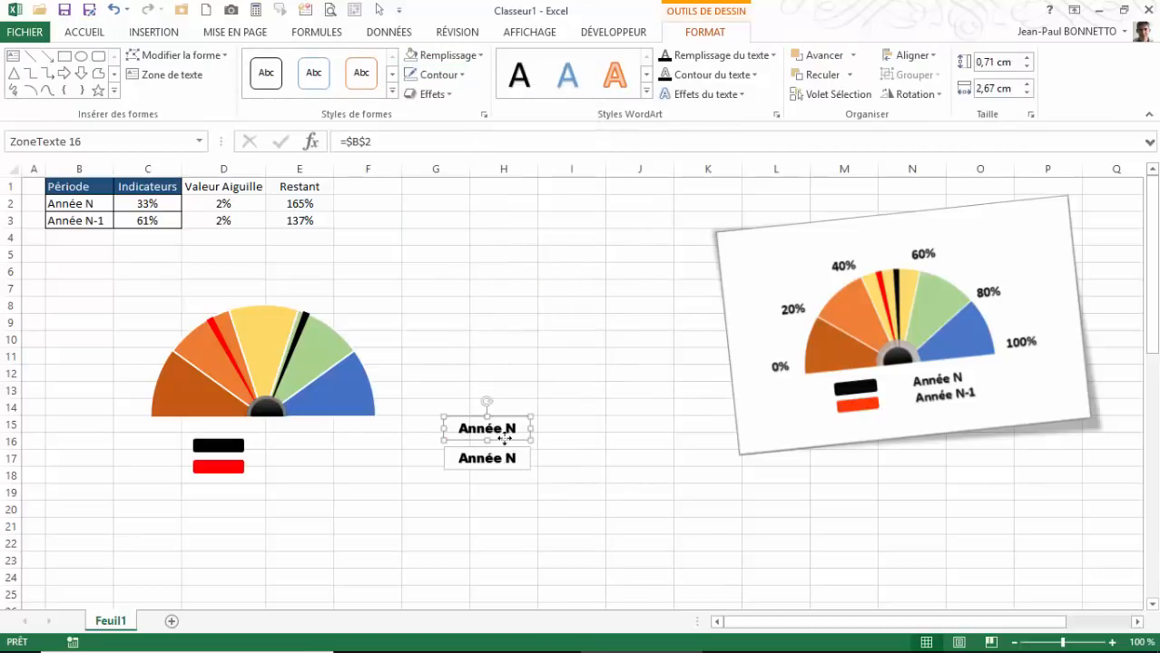
pyautogui.moveTo(505, 438); pyautogui.dragTo(314, 454)
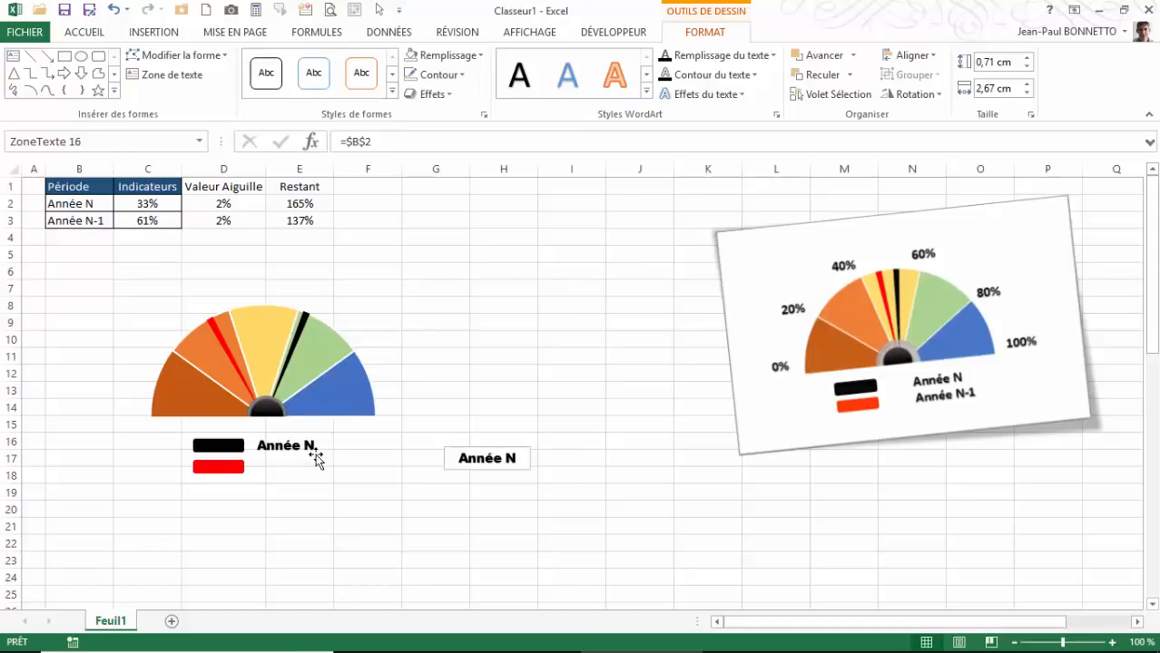
# Link the copied label's text to cell B3
pyautogui.click(478, 467)
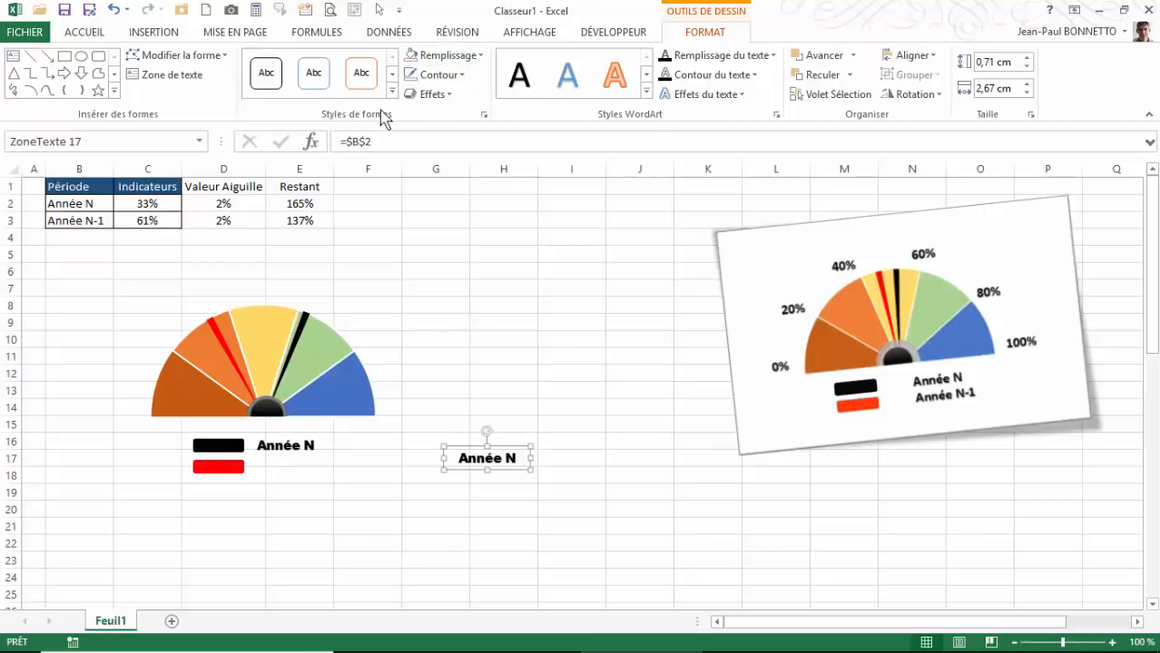
pyautogui.click(383, 141)
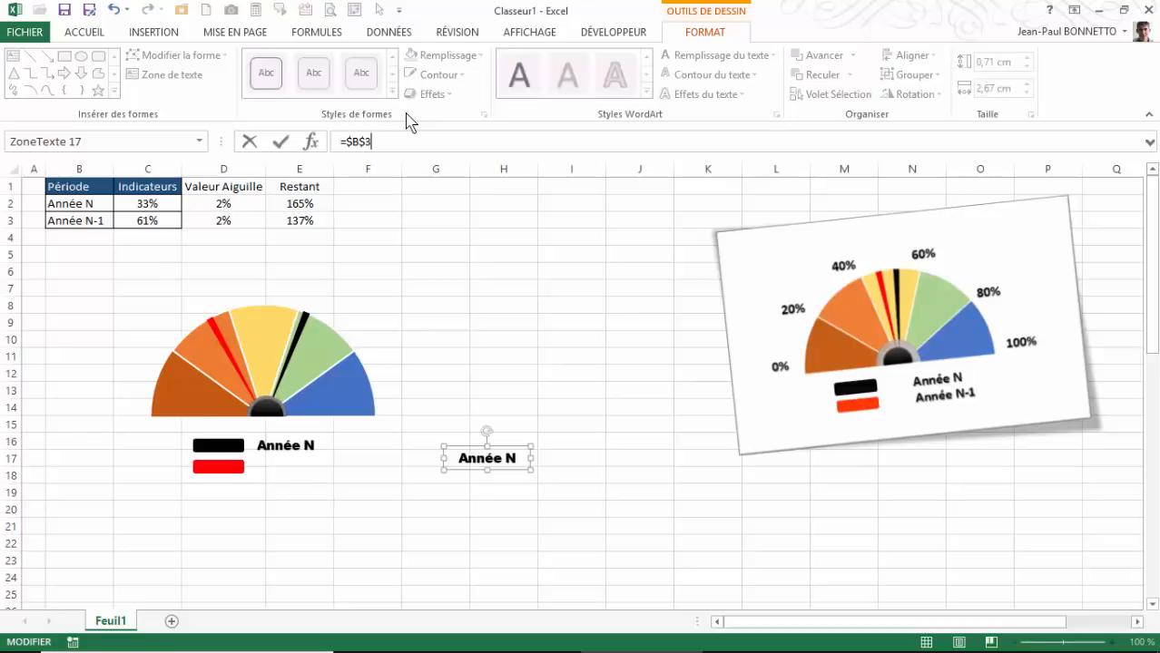
pyautogui.press('Return')
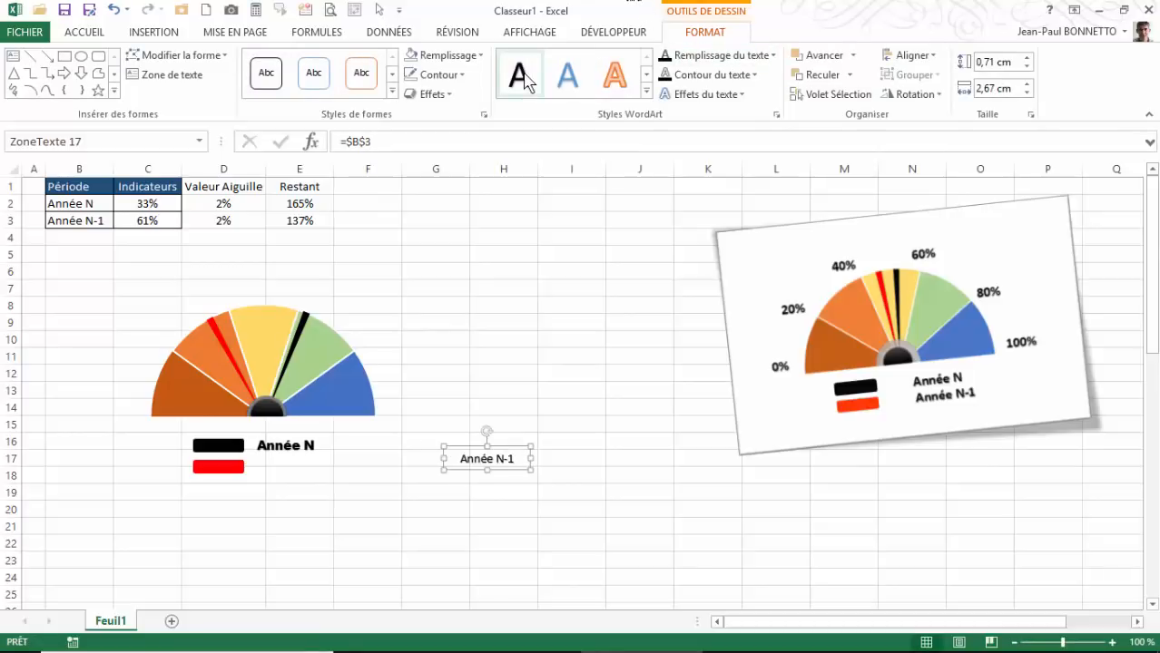
# Format the Année N-1 label in bold Arial Black at size 12 and place it beside the red legend rectangle
pyautogui.click(88, 33)
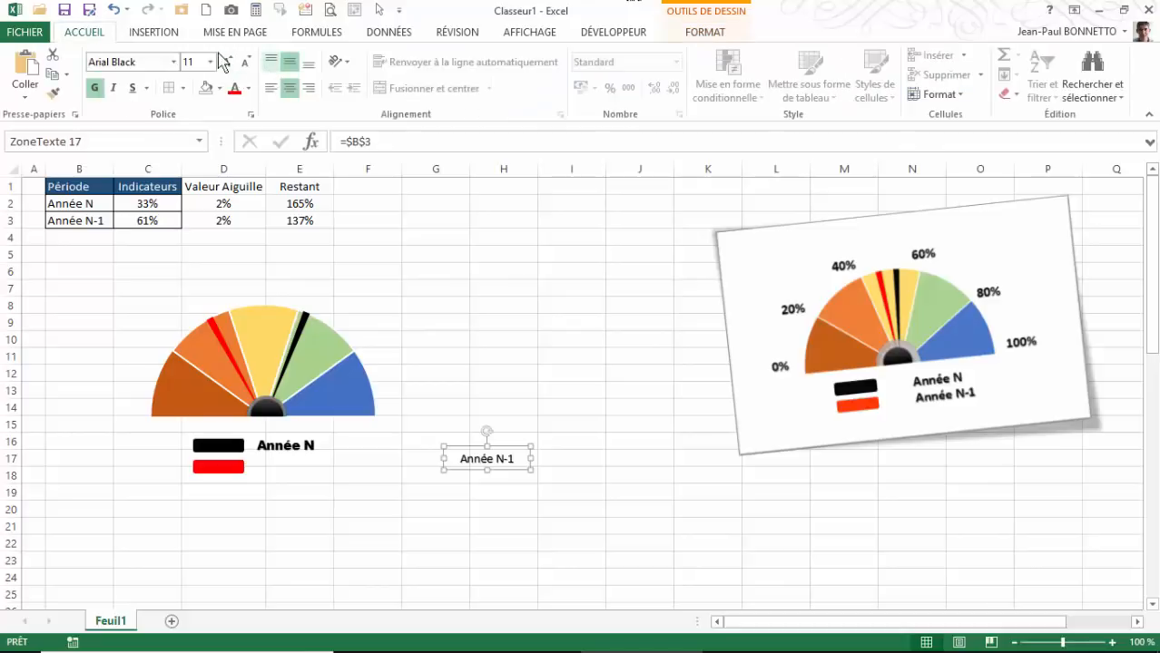
pyautogui.click(175, 62)
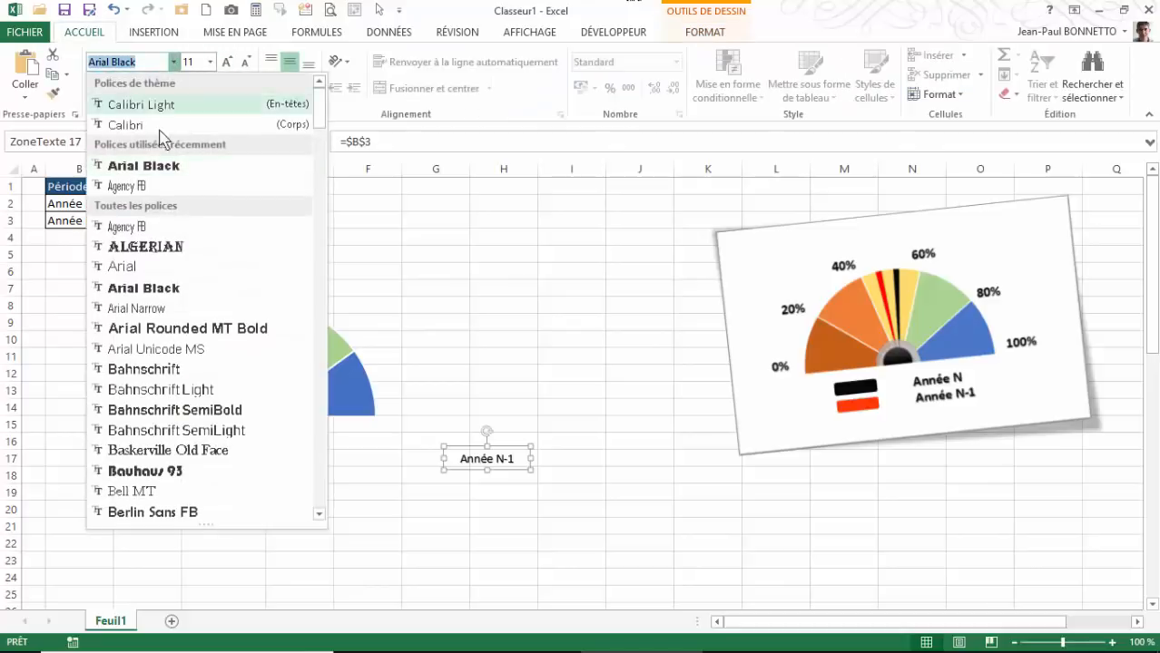
pyautogui.click(136, 165)
pyautogui.click(95, 88)
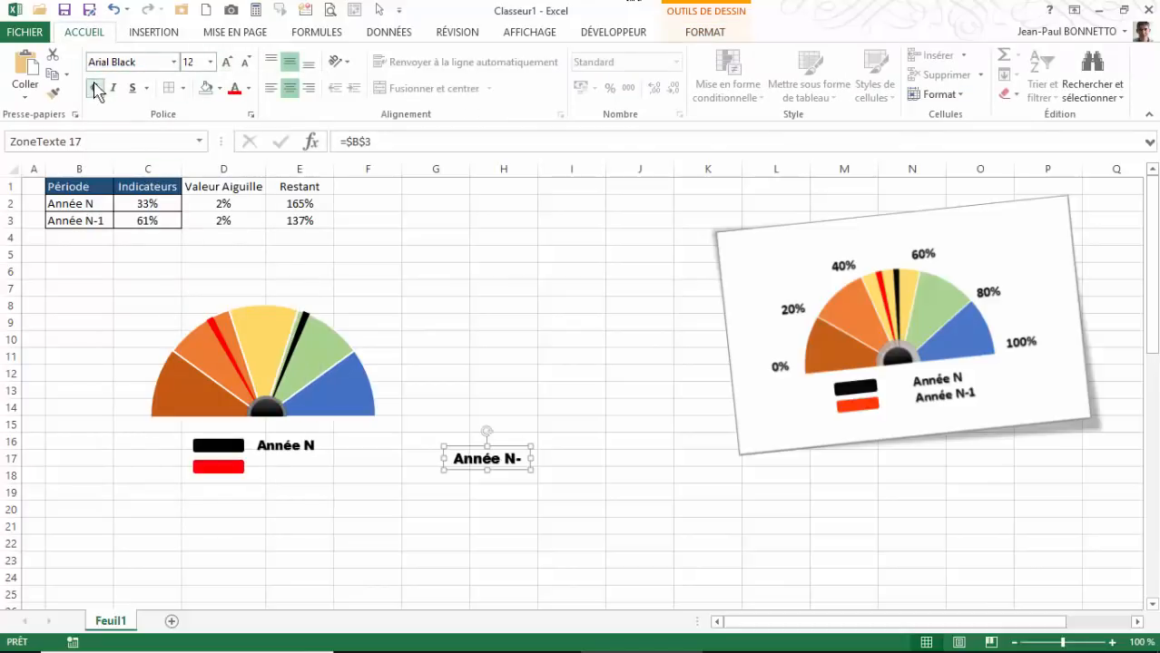
pyautogui.click(227, 61)
pyautogui.moveTo(532, 459); pyautogui.dragTo(327, 483)
# Group both labels, both legend rectangles and the gauge, and move the new group to about D9:H22
pyautogui.keyDown('shift'); pyautogui.click(259, 445); pyautogui.keyUp('shift')
pyautogui.keyDown('shift'); pyautogui.click(215, 447); pyautogui.keyUp('shift')
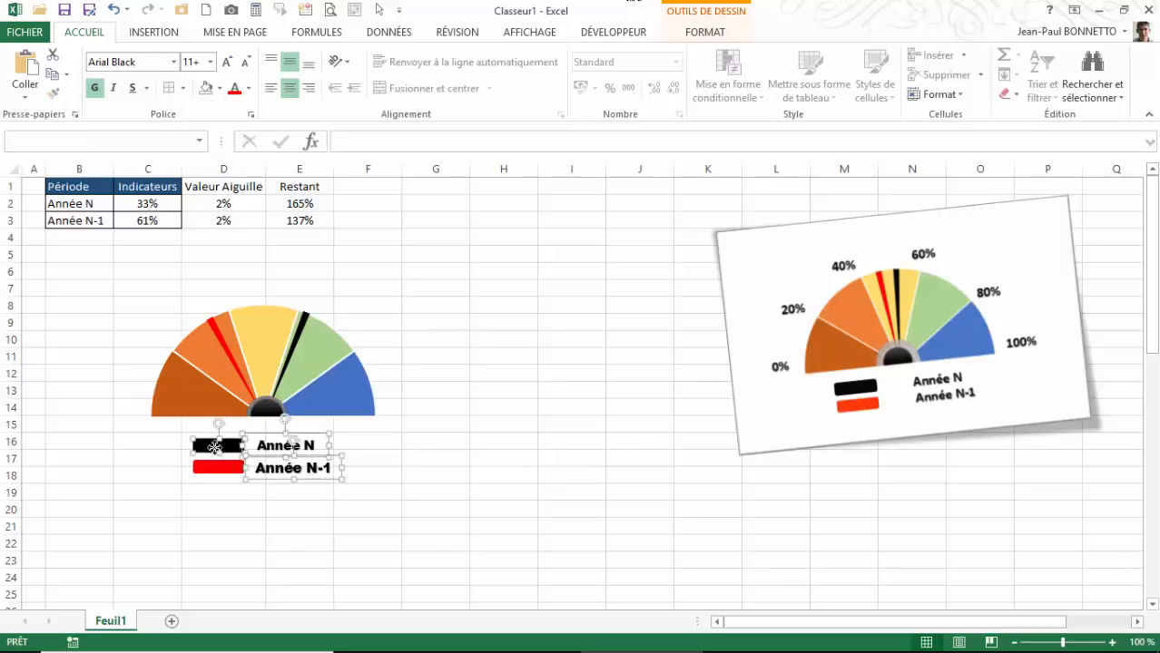
pyautogui.keyDown('shift'); pyautogui.click(227, 476); pyautogui.keyUp('shift')
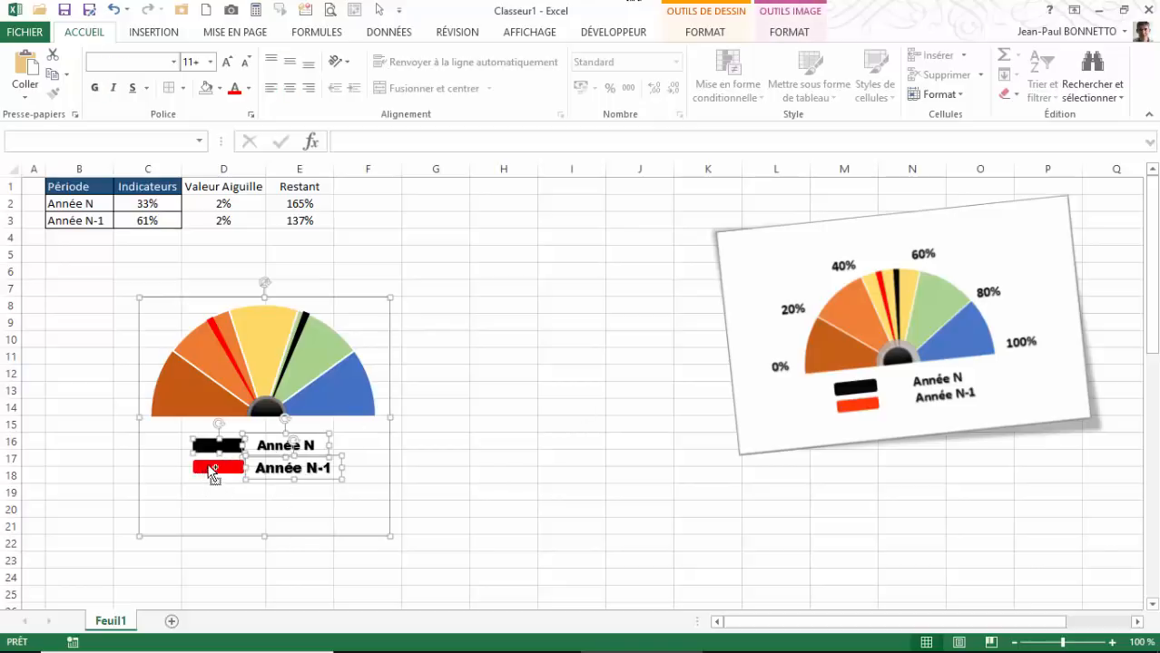
pyautogui.keyDown('shift'); pyautogui.click(212, 469); pyautogui.keyUp('shift')
pyautogui.click(790, 32)
pyautogui.click(917, 75)
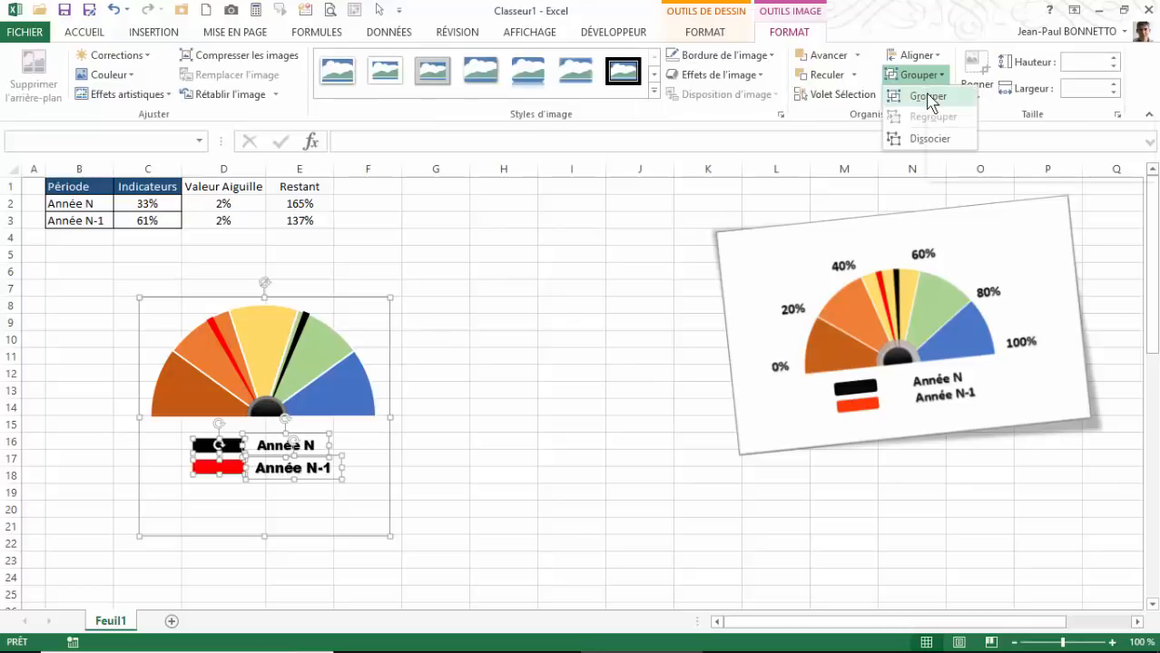
pyautogui.click(927, 97)
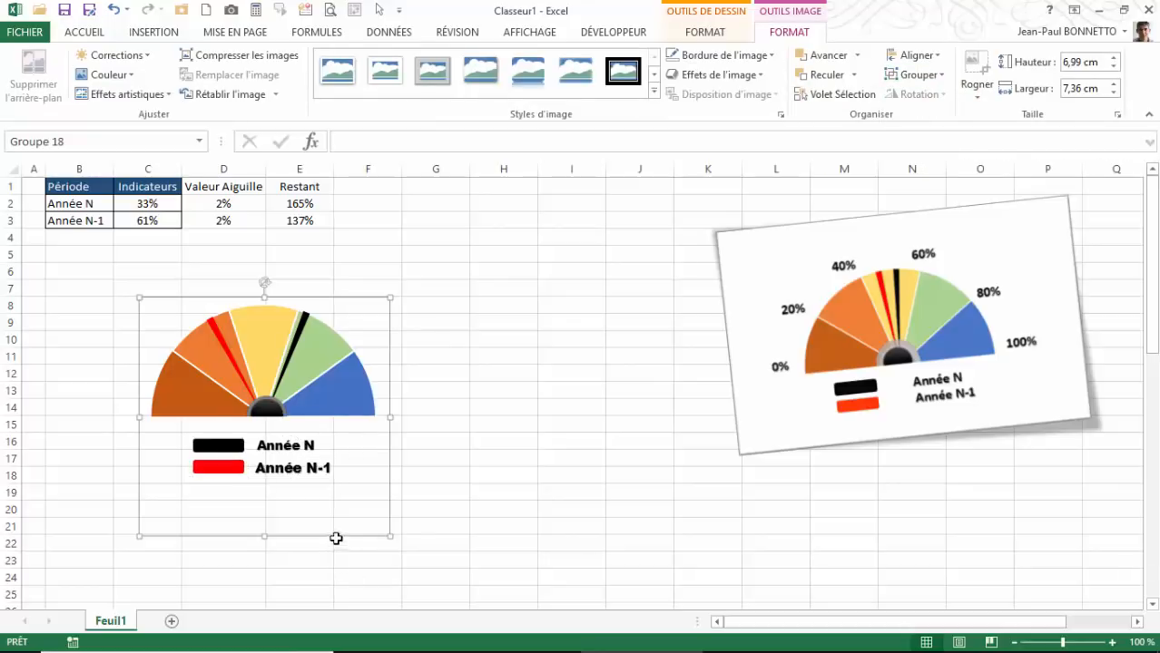
pyautogui.moveTo(336, 541); pyautogui.dragTo(433, 562)
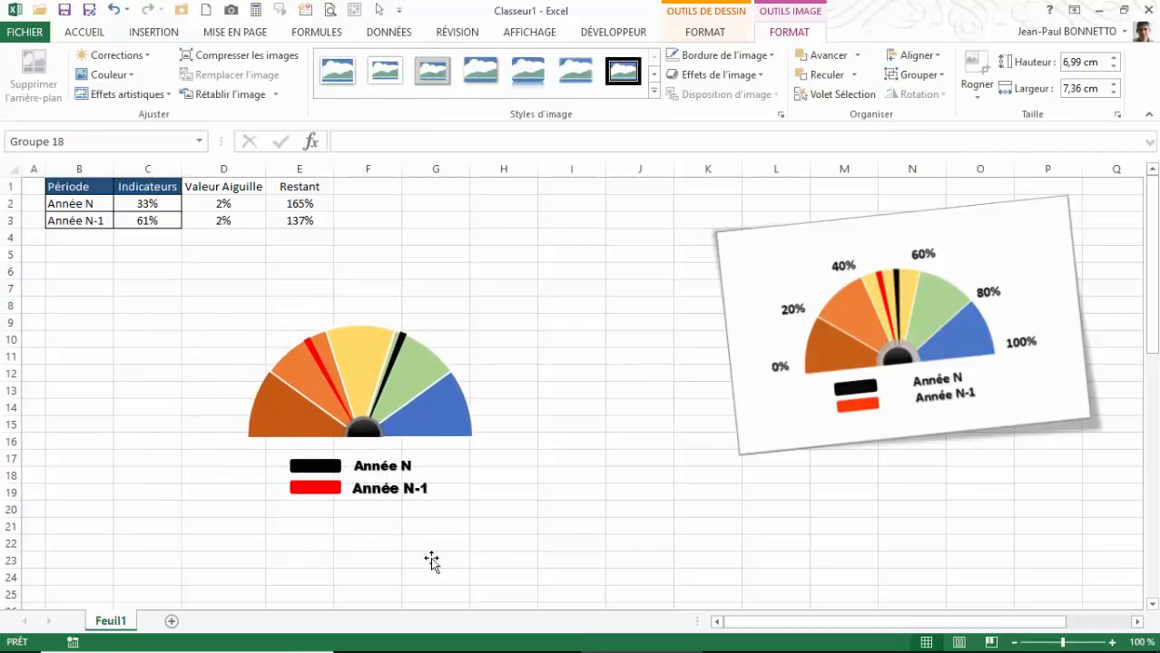
pyautogui.click(727, 414)
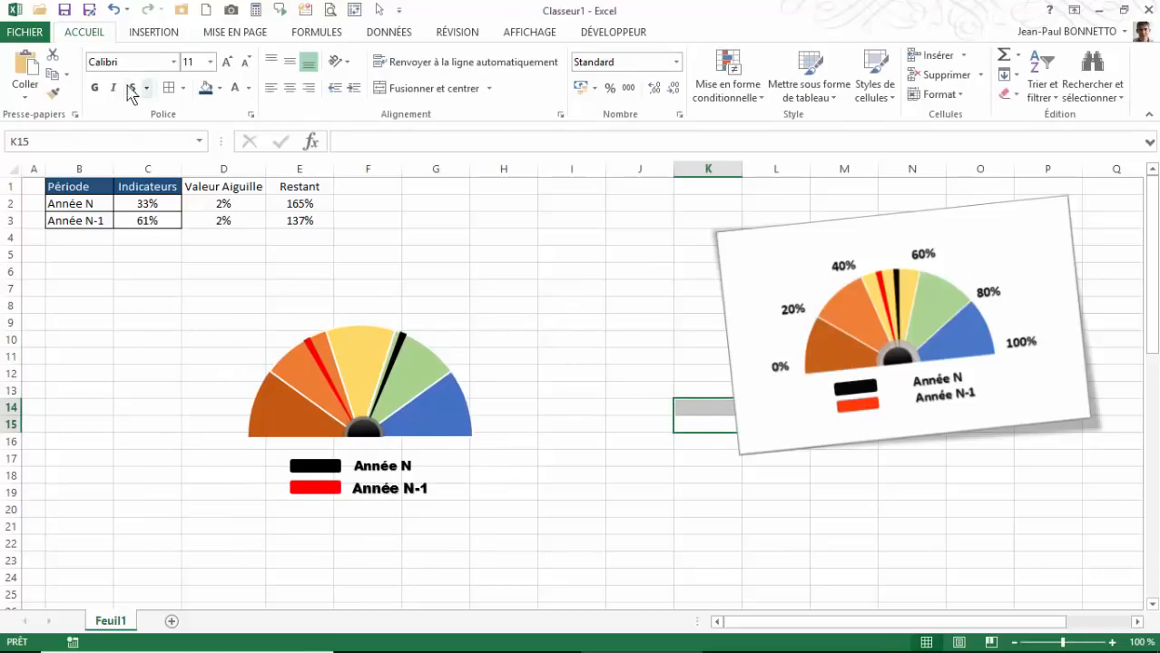
# Draw a text box over about C6:C8 and enter 0% in it
pyautogui.click(165, 38)
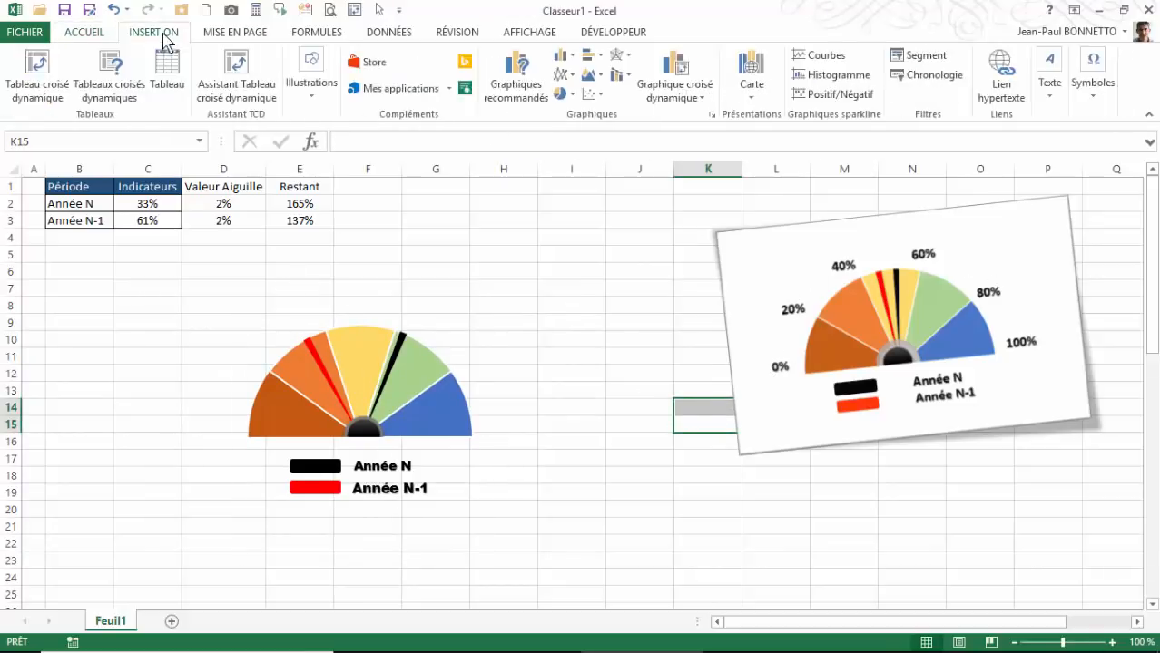
pyautogui.click(310, 101)
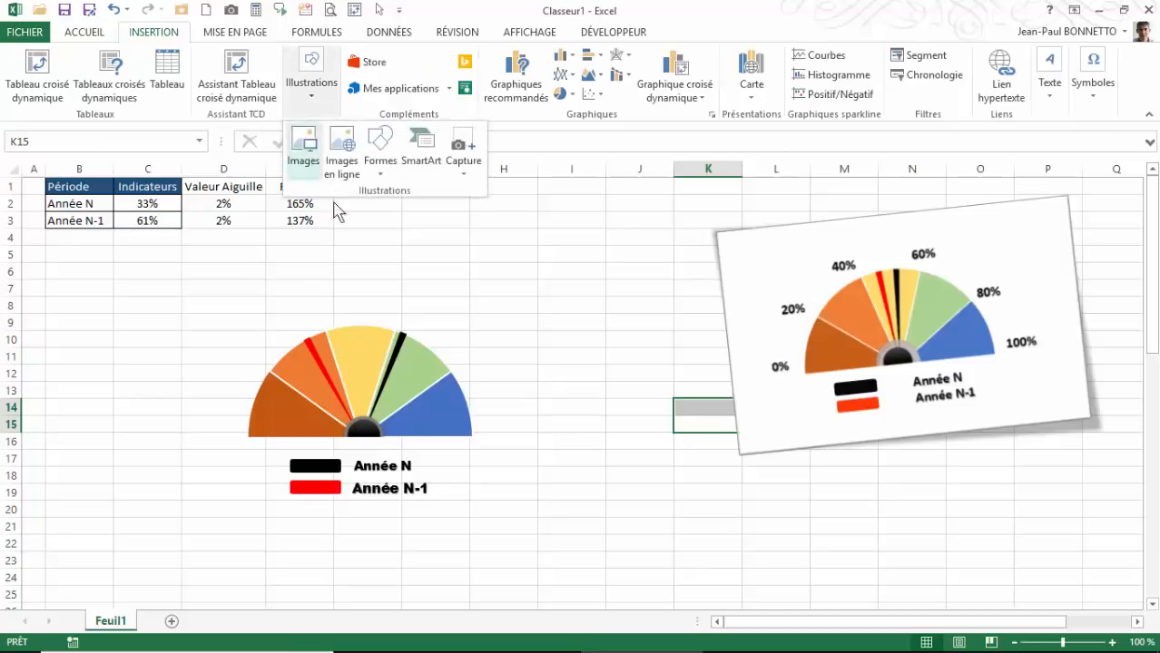
pyautogui.click(380, 163)
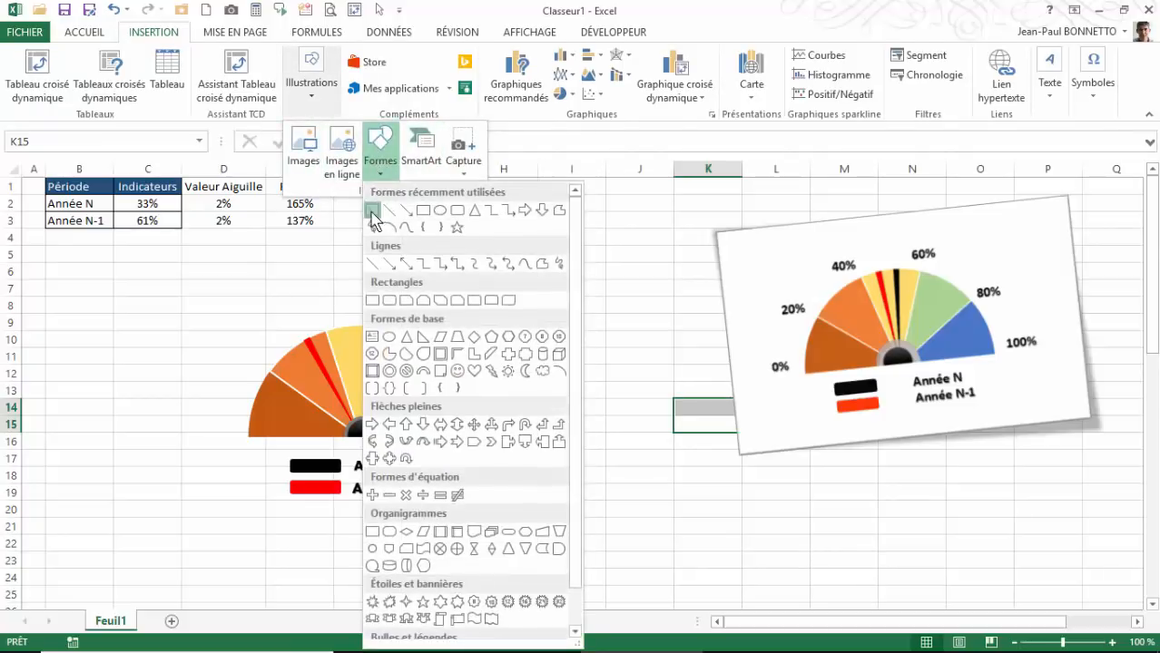
pyautogui.click(368, 207)
pyautogui.moveTo(116, 275); pyautogui.dragTo(187, 301)
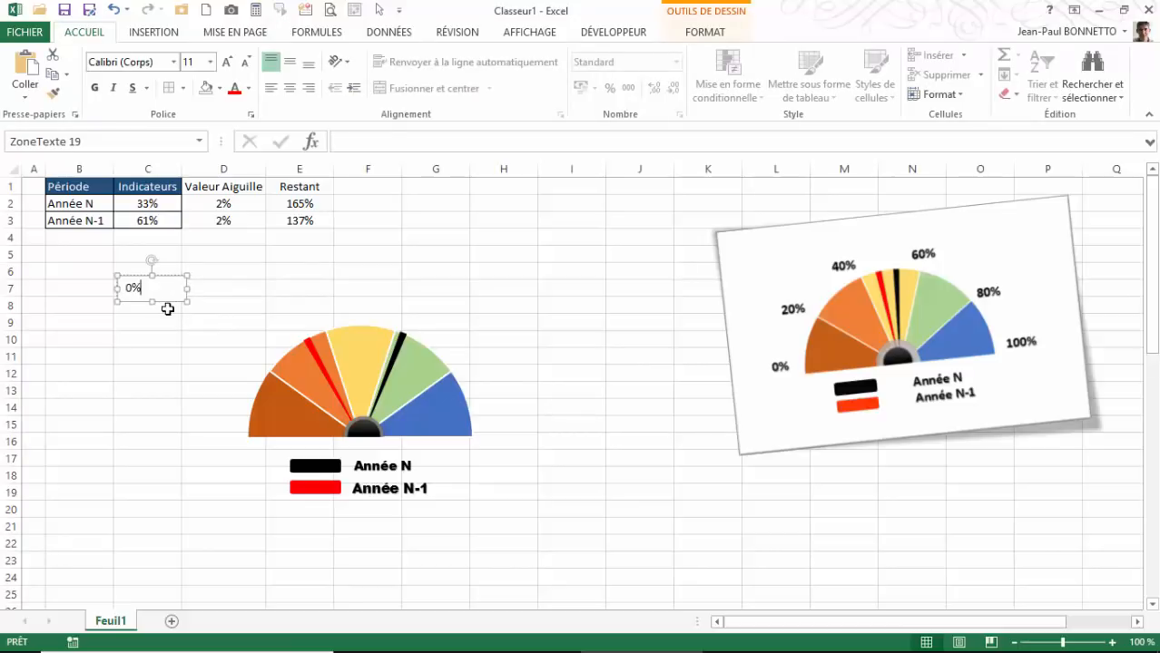
# Centre the 0% text box's content horizontally and vertically and format it in bold Arial Black
pyautogui.click(168, 301)
pyautogui.click(289, 88)
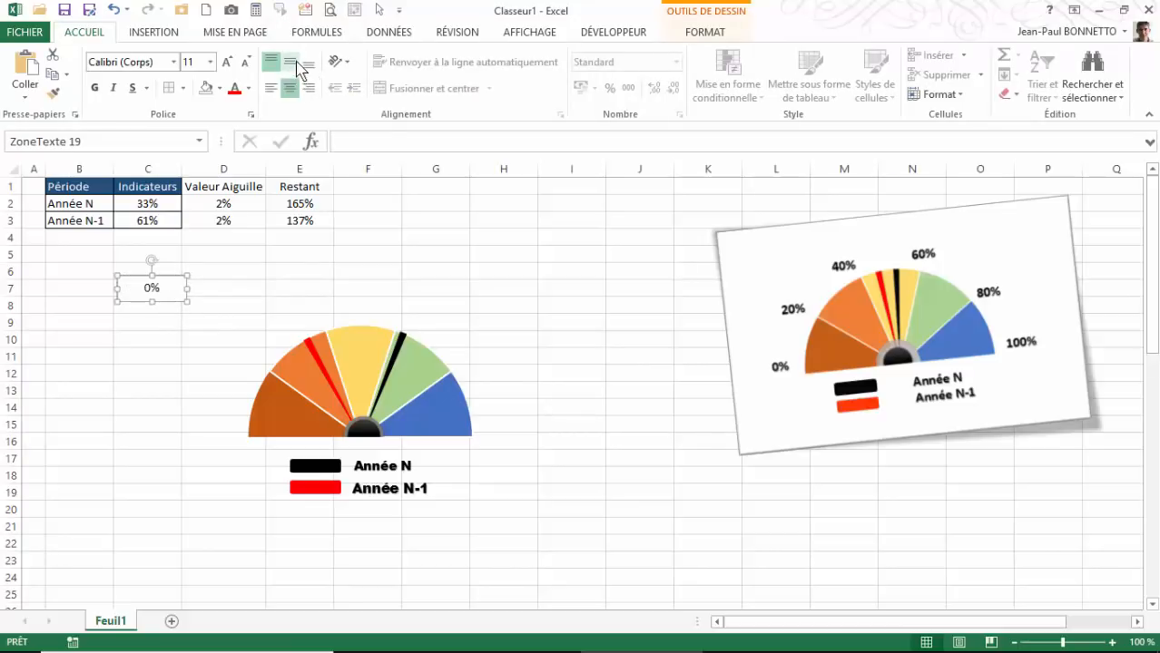
pyautogui.click(289, 61)
pyautogui.click(172, 61)
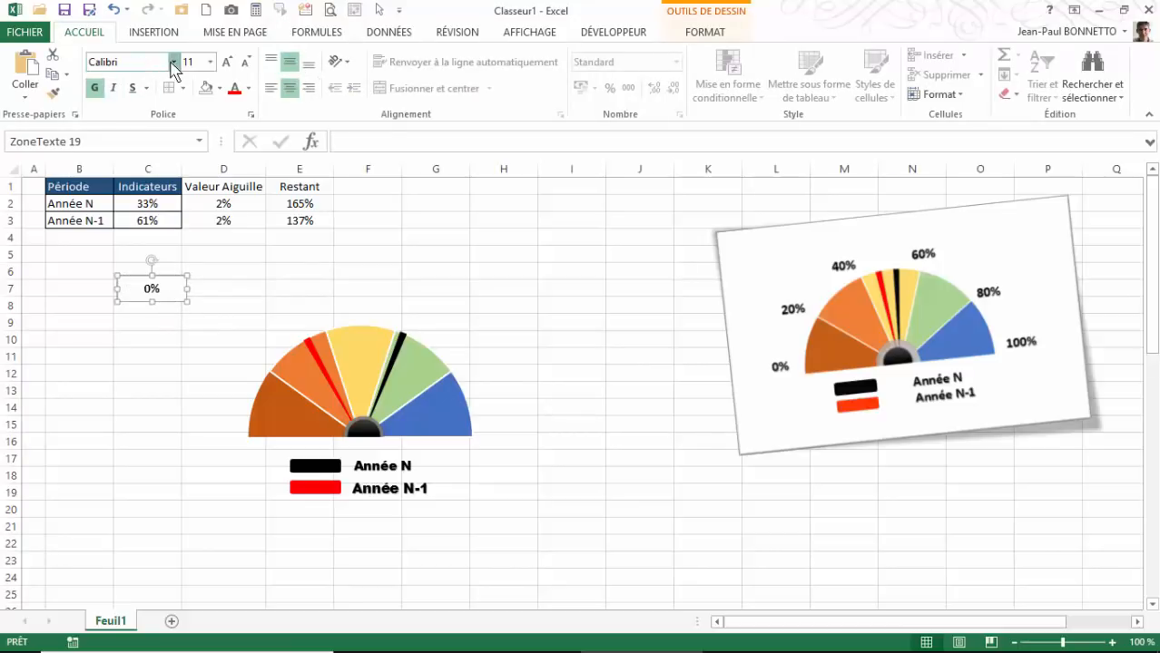
pyautogui.click(149, 164)
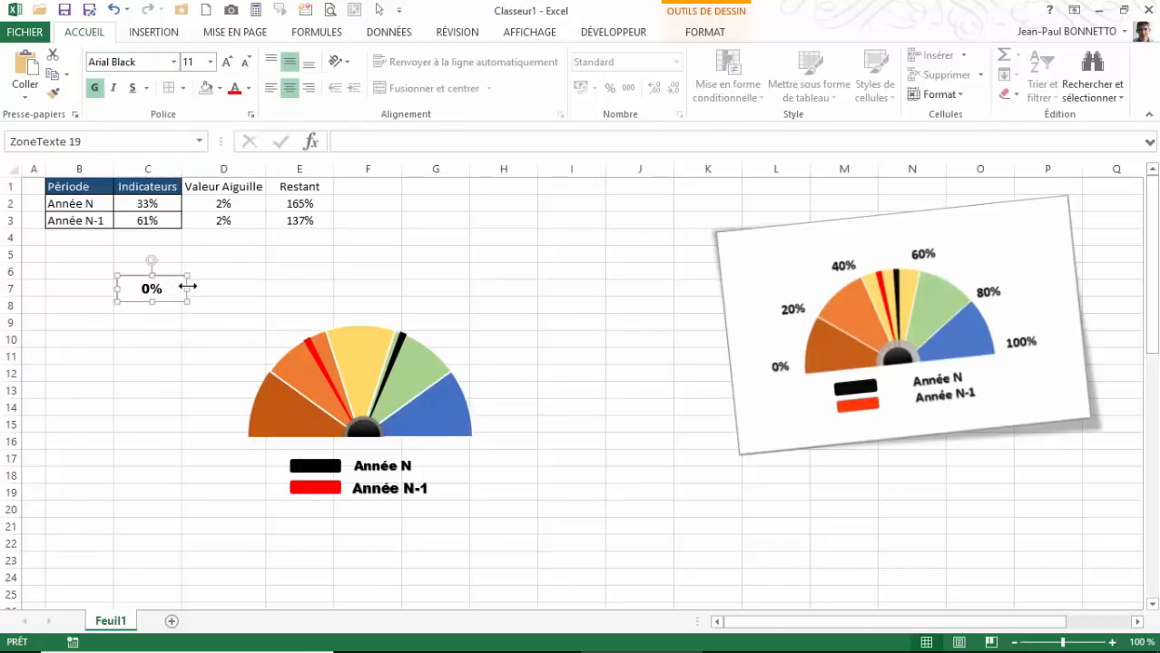
# Place the 0% label without fill or outline at the gauge's start, with a 1.51 cm wide copy reading 20% at the next sector boundary
pyautogui.click(719, 32)
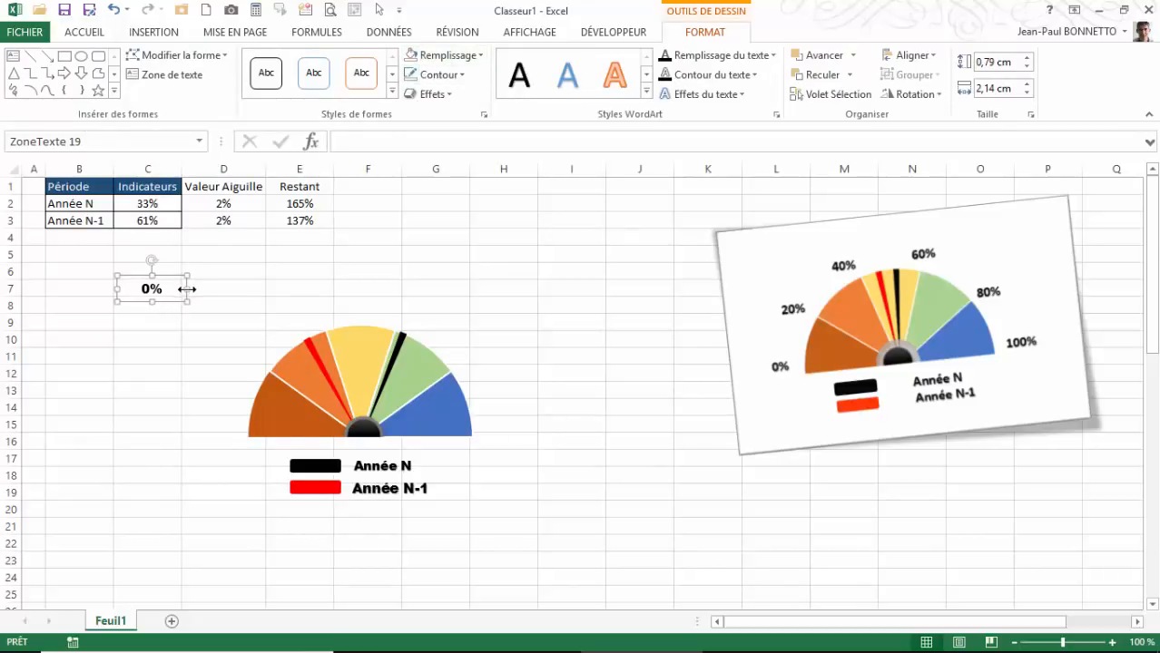
pyautogui.moveTo(184, 288); pyautogui.dragTo(265, 385)
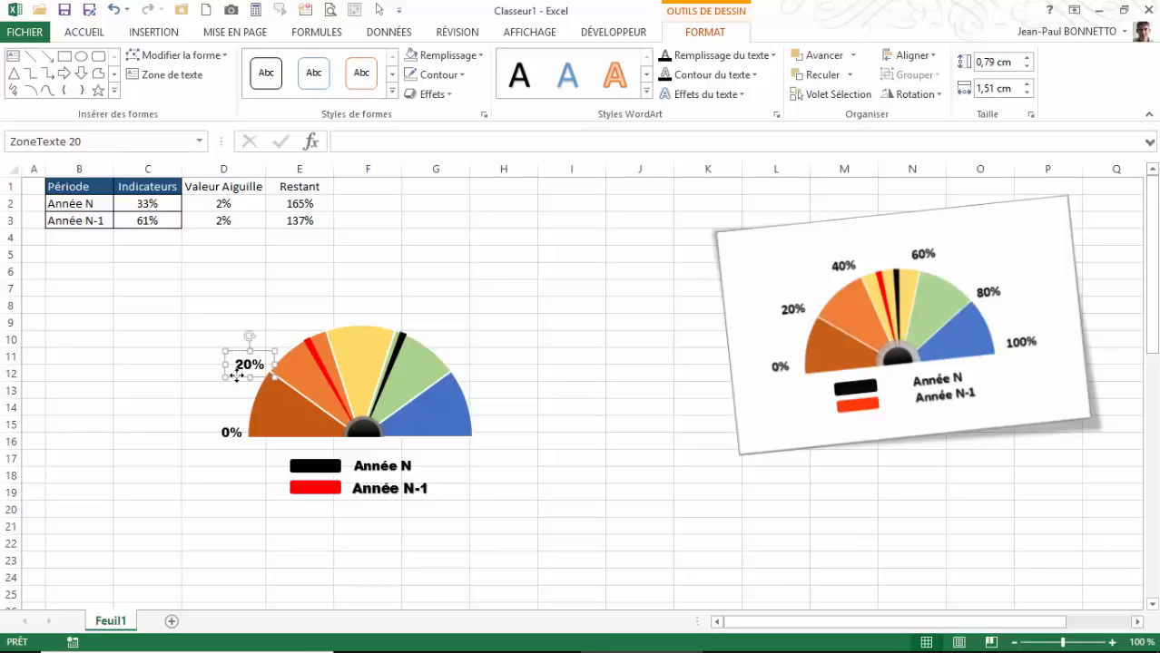
# Place copies of the label above the two ends of the yellow sector and set them to 40% and 60%
pyautogui.moveTo(237, 377); pyautogui.dragTo(307, 338)
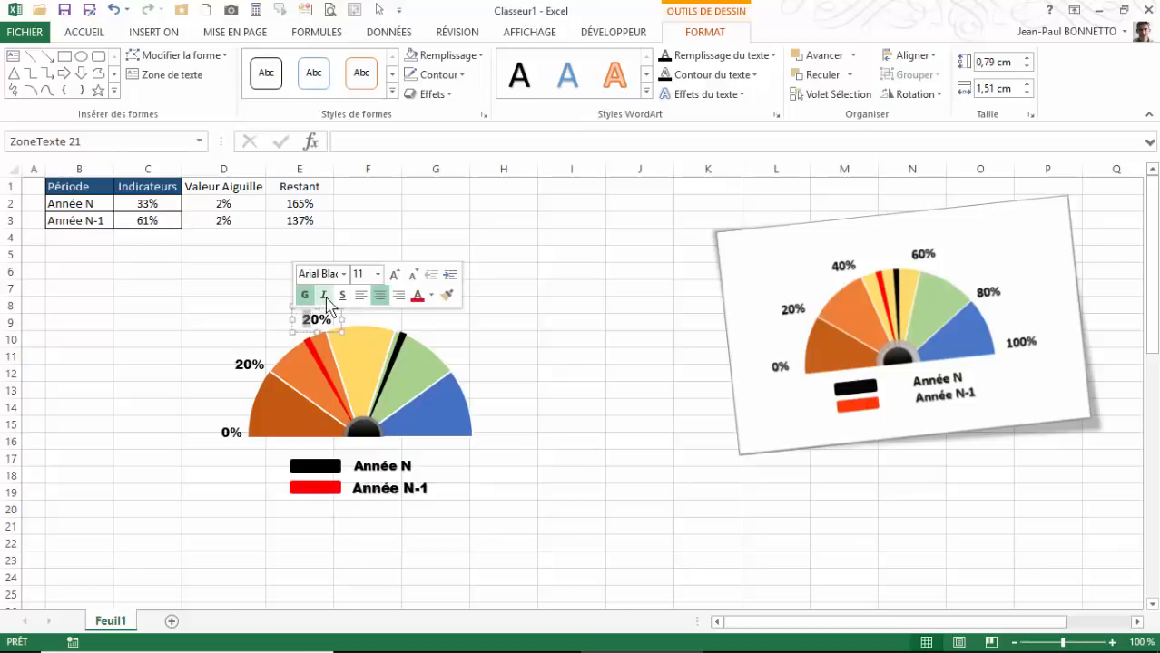
pyautogui.write('3')
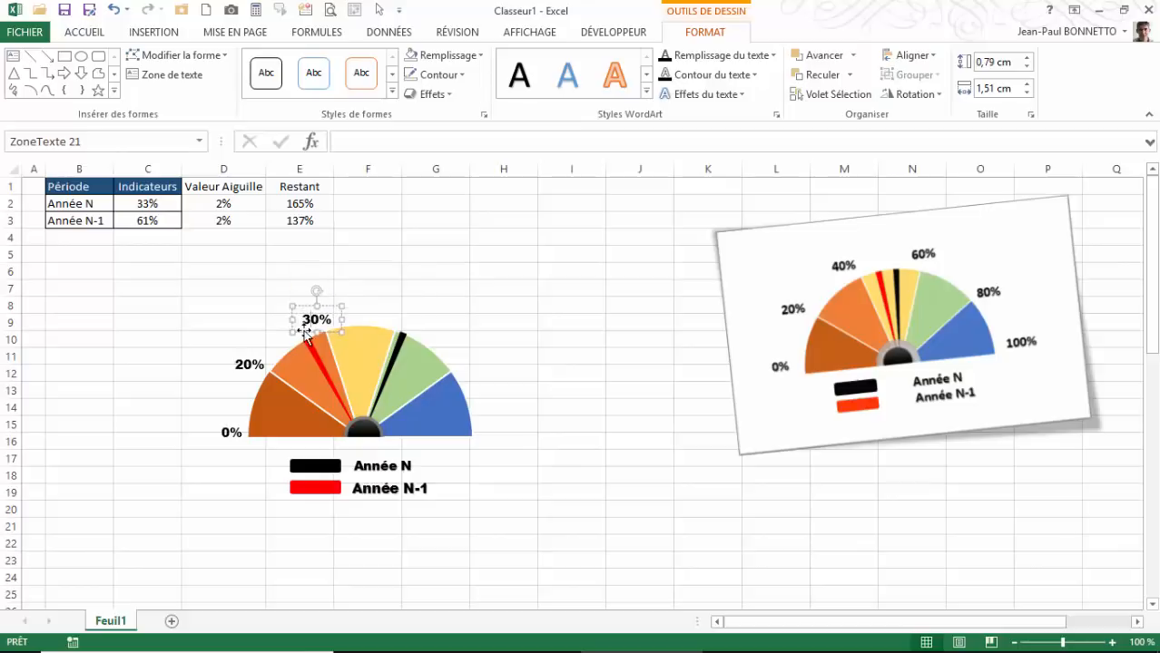
pyautogui.moveTo(305, 334); pyautogui.dragTo(394, 337)
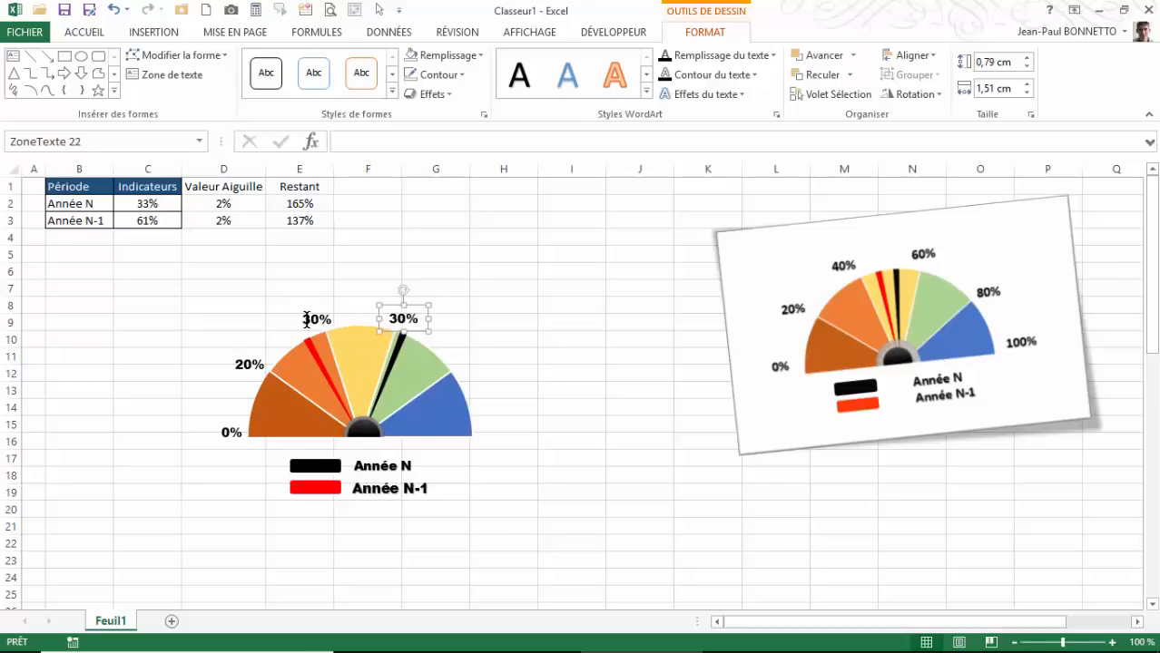
pyautogui.moveTo(304, 319); pyautogui.dragTo(311, 319)
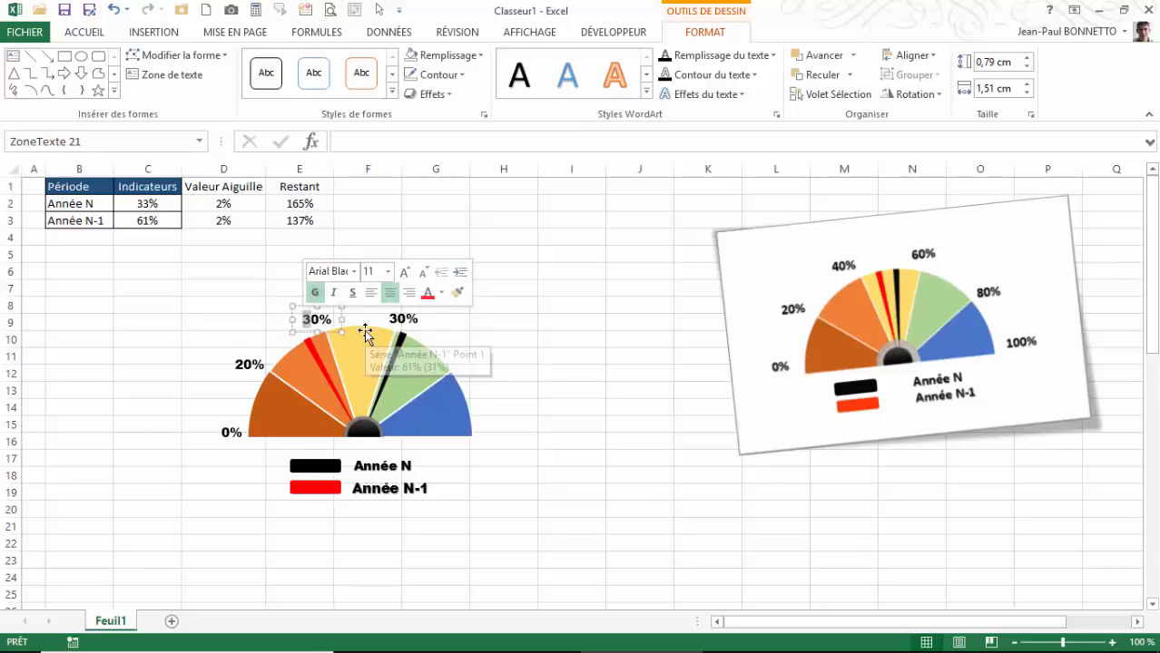
pyautogui.write('4')
pyautogui.click(396, 319)
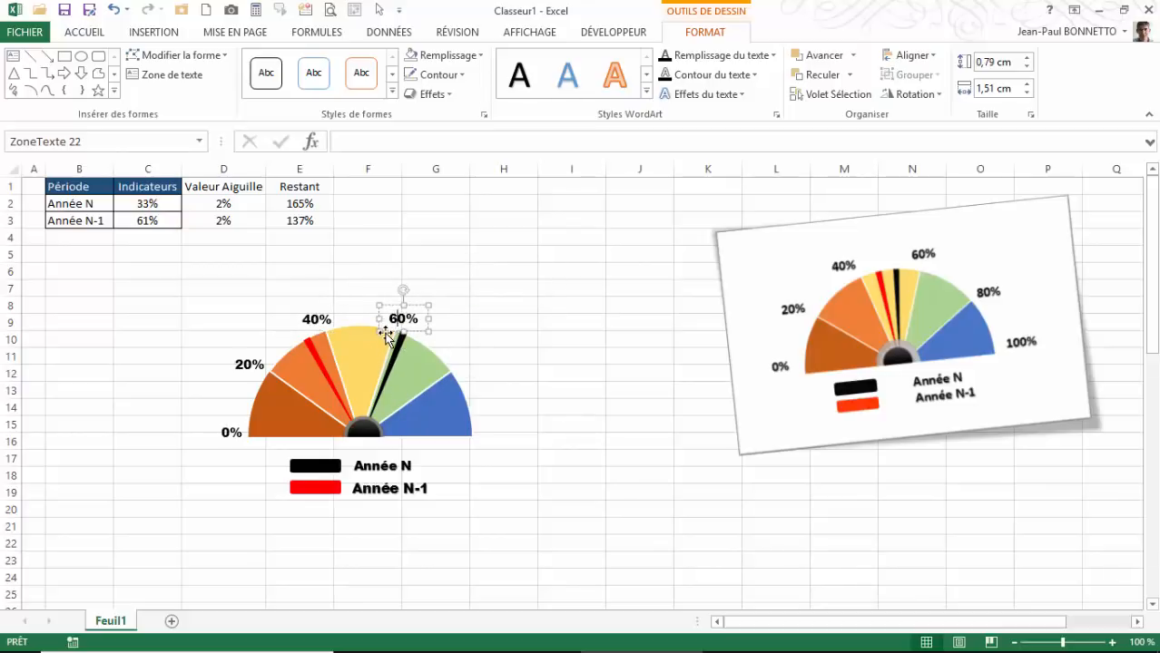
# Add copied labels reading 80% and 100% at the blue sector's two ends, widening the 100% label to 1.72 cm to fit on one line
pyautogui.moveTo(388, 335); pyautogui.dragTo(483, 445)
pyautogui.write('80')
pyautogui.doubleClick(474, 433)
pyautogui.write('100')
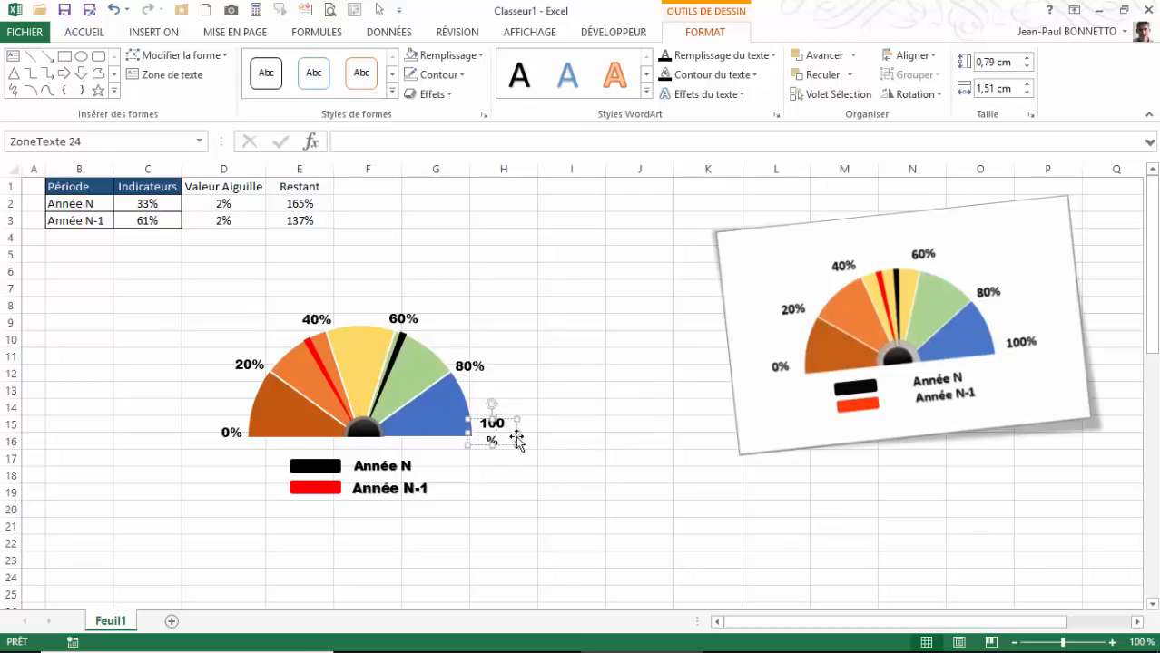
pyautogui.moveTo(517, 438); pyautogui.dragTo(527, 433)
pyautogui.click(535, 397)
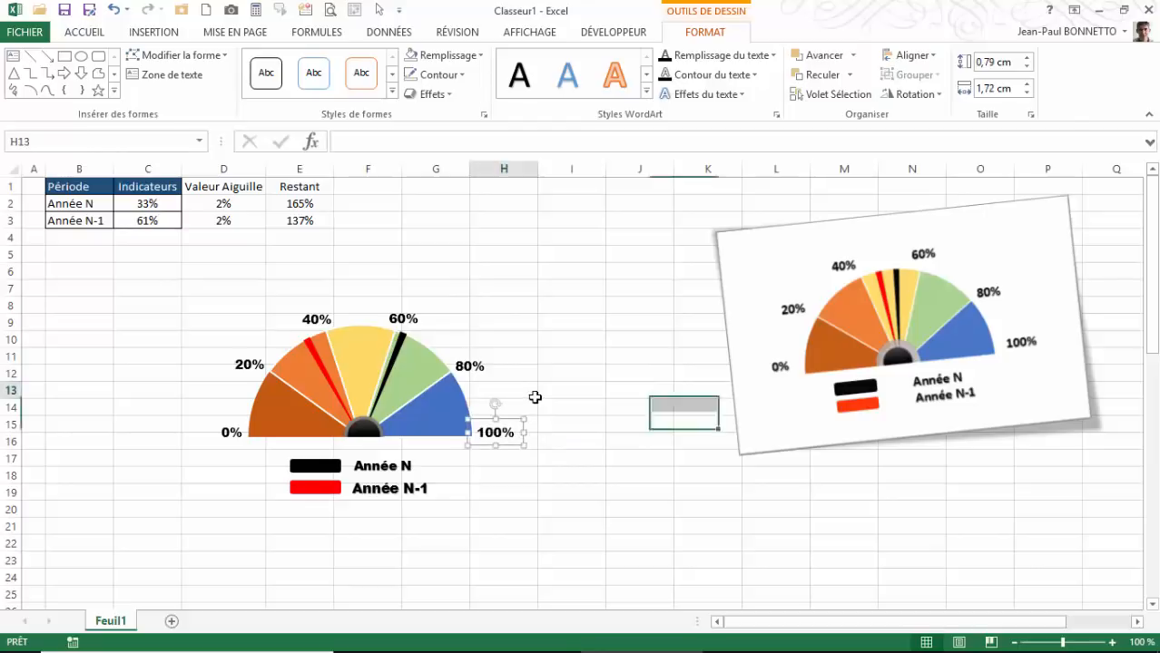
# Group the six percentage labels with the gauge and move the group to about C7:H22
pyautogui.click(495, 439)
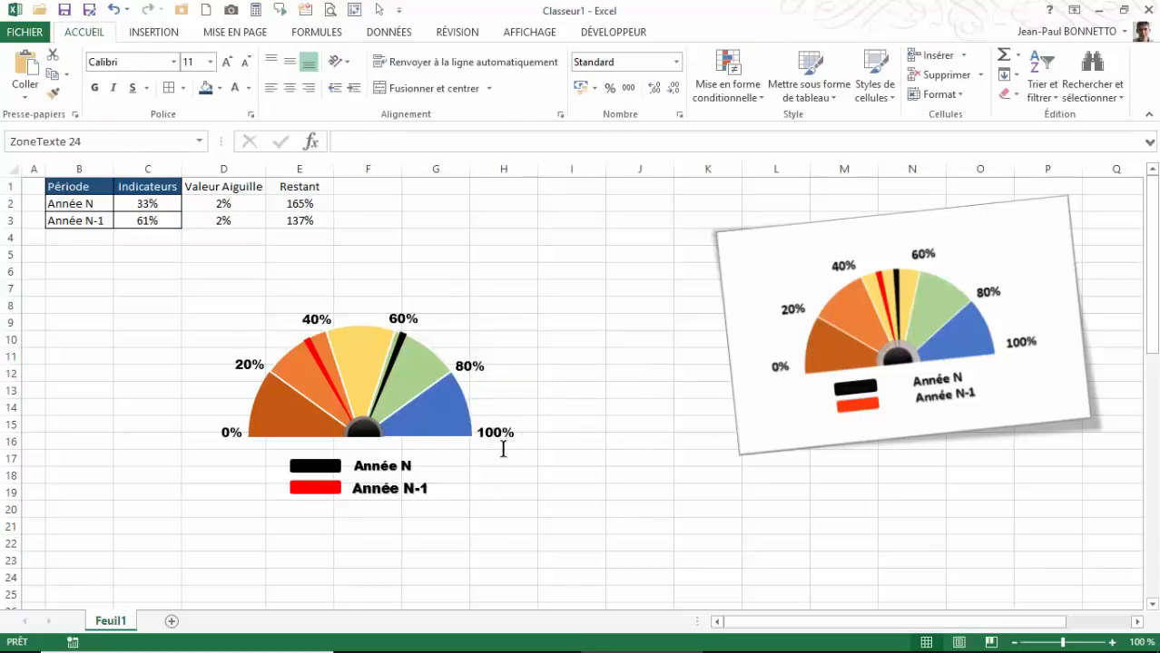
pyautogui.keyDown('shift'); pyautogui.click(467, 368); pyautogui.keyUp('shift')
pyautogui.keyDown('shift'); pyautogui.click(399, 319); pyautogui.keyUp('shift')
pyautogui.keyDown('shift'); pyautogui.click(323, 322); pyautogui.keyUp('shift')
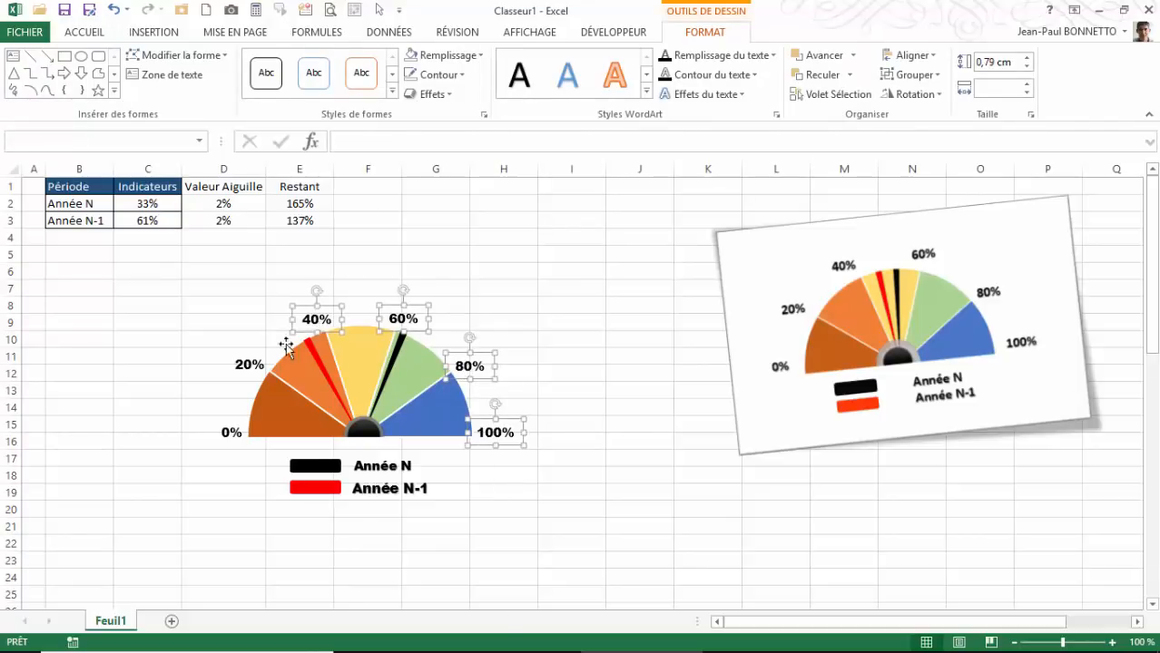
pyautogui.keyDown('shift'); pyautogui.click(241, 367); pyautogui.keyUp('shift')
pyautogui.keyDown('shift'); pyautogui.click(232, 433); pyautogui.keyUp('shift')
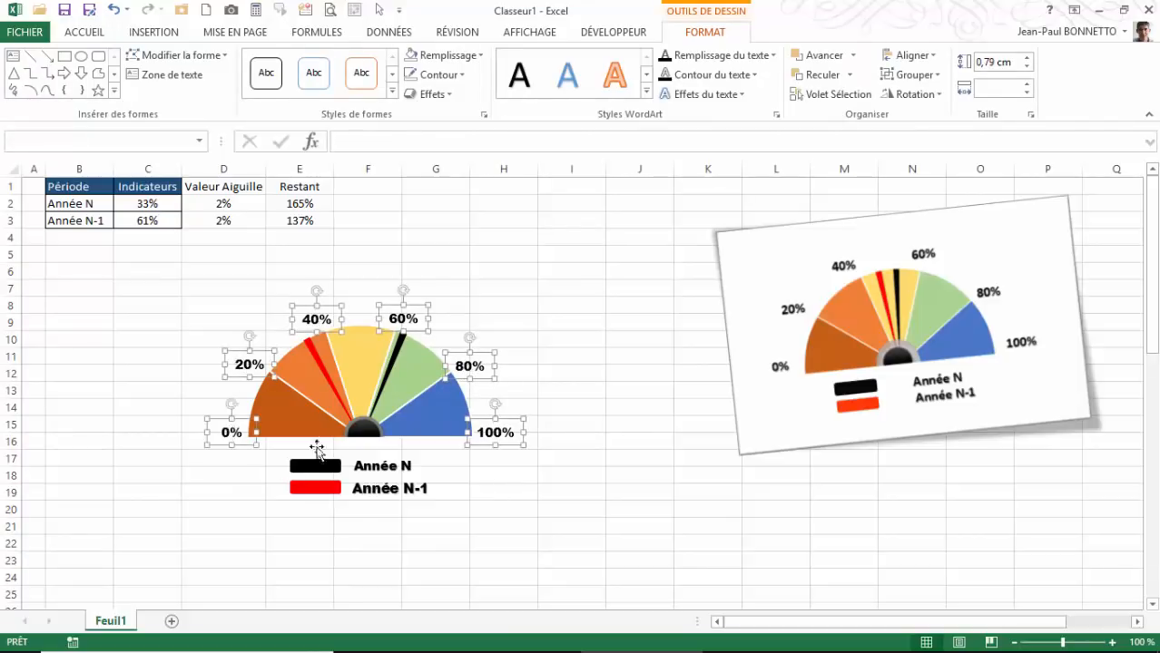
pyautogui.keyDown('shift'); pyautogui.click(324, 429); pyautogui.keyUp('shift')
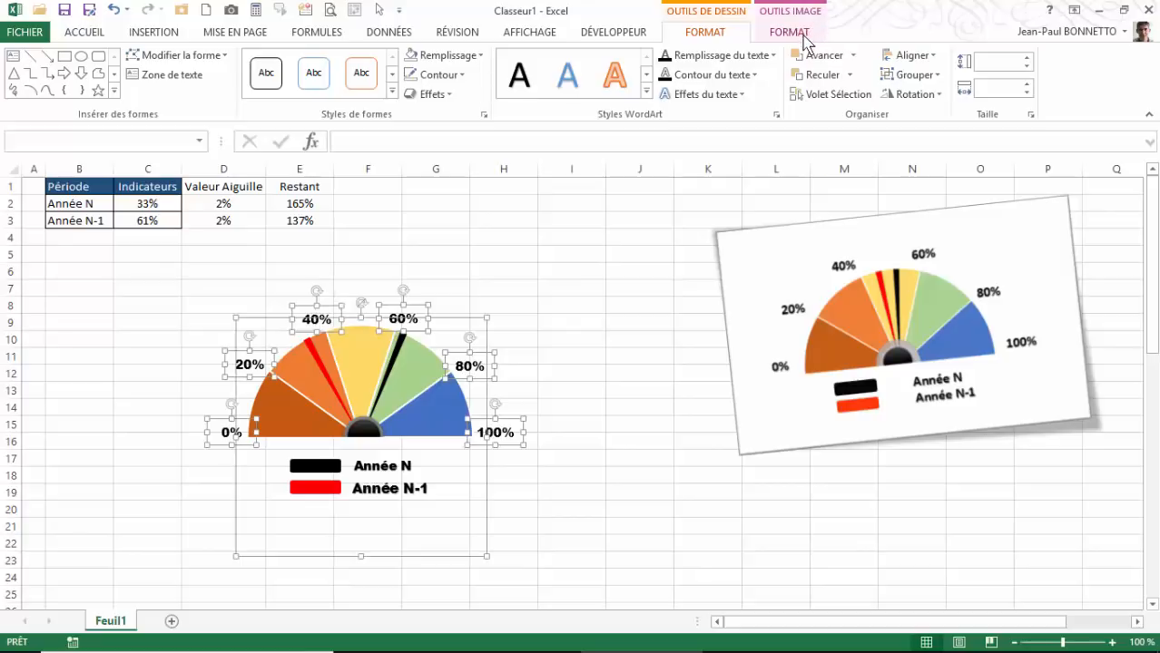
pyautogui.click(913, 74)
pyautogui.click(921, 98)
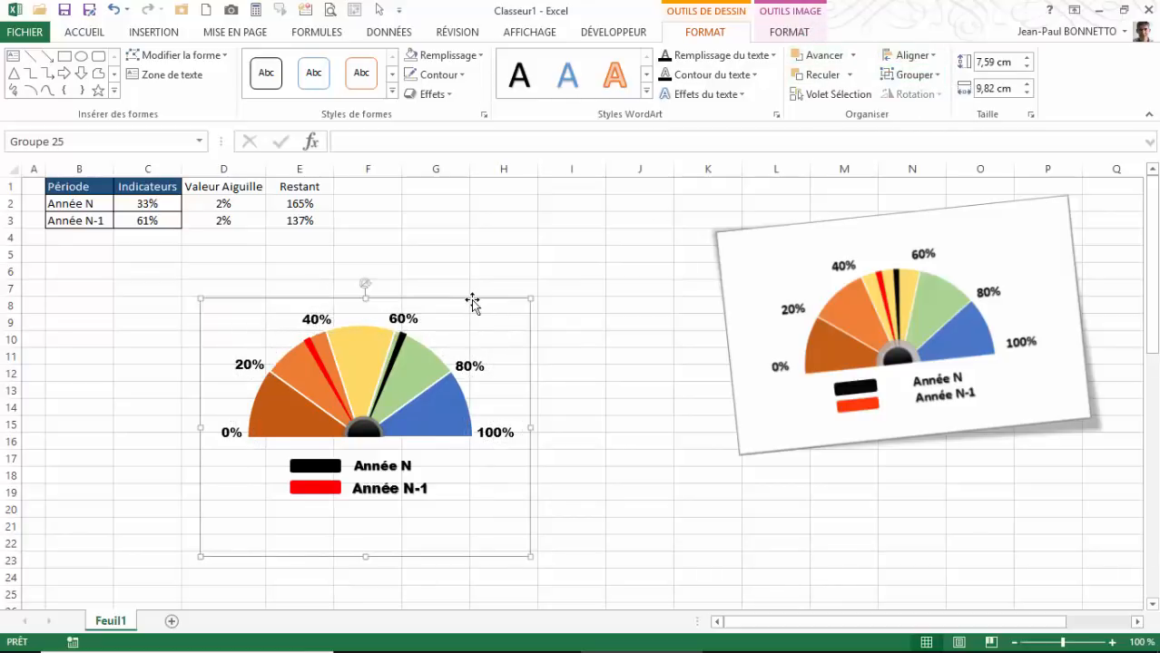
pyautogui.moveTo(472, 302); pyautogui.dragTo(440, 288)
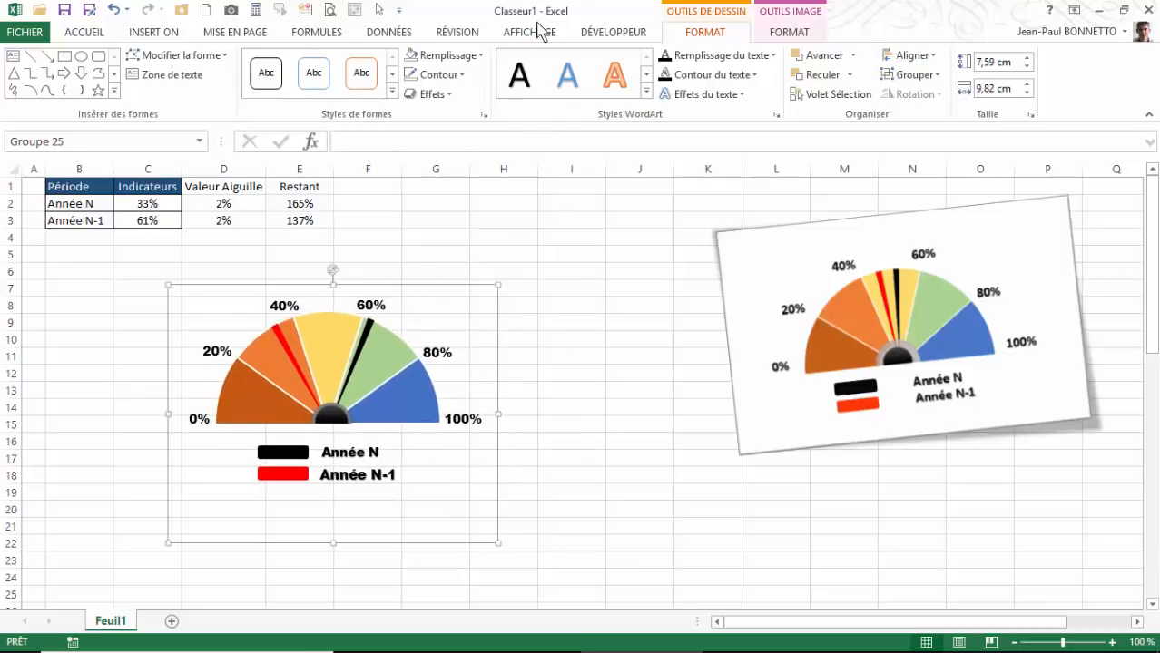
# Hide the worksheet gridlines
pyautogui.click(535, 32)
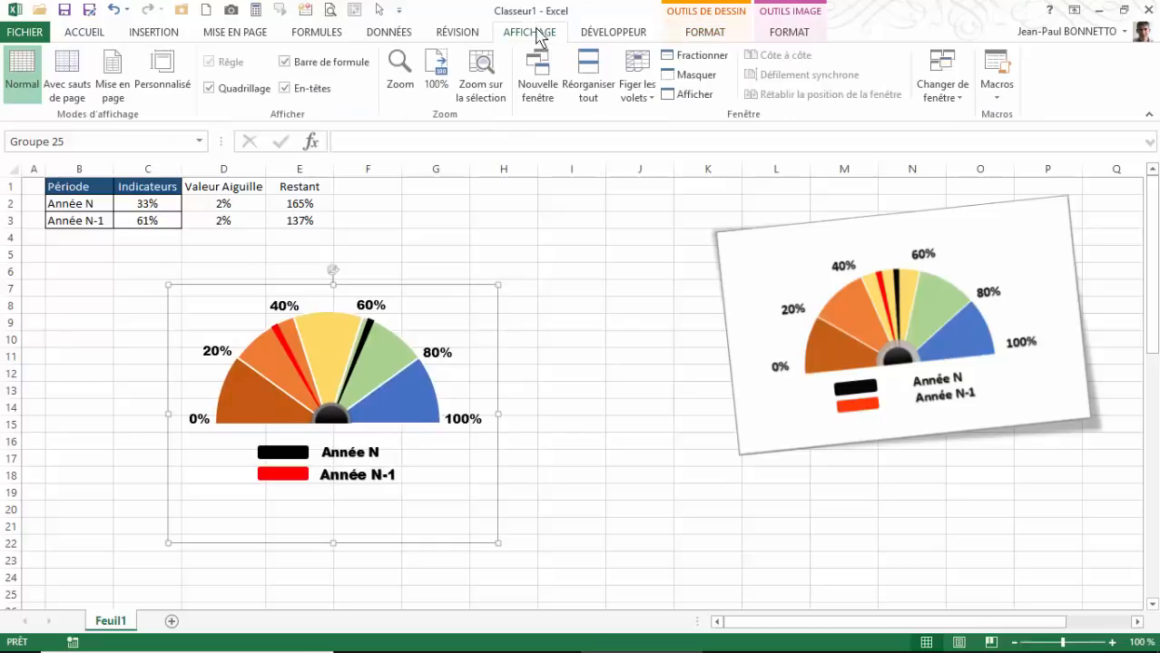
pyautogui.click(209, 88)
pyautogui.click(502, 253)
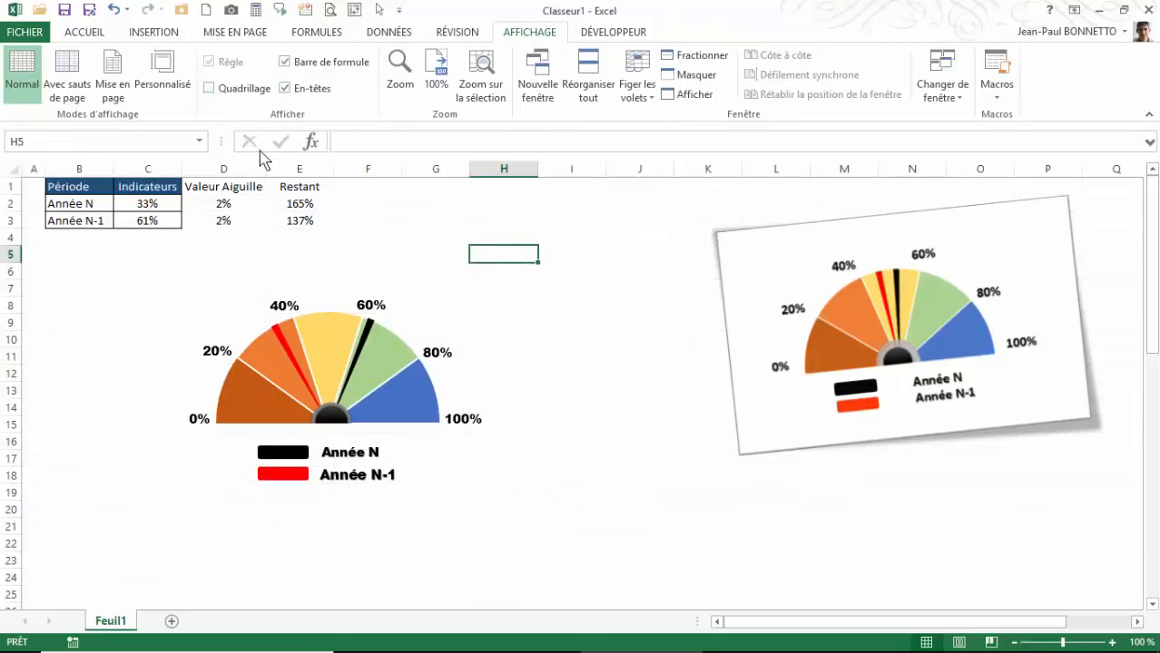
# Draw a rounded rectangle about 8.39 cm high and 11.48 cm wide over the gauge, covering about C5:H20
pyautogui.click(143, 31)
pyautogui.click(311, 93)
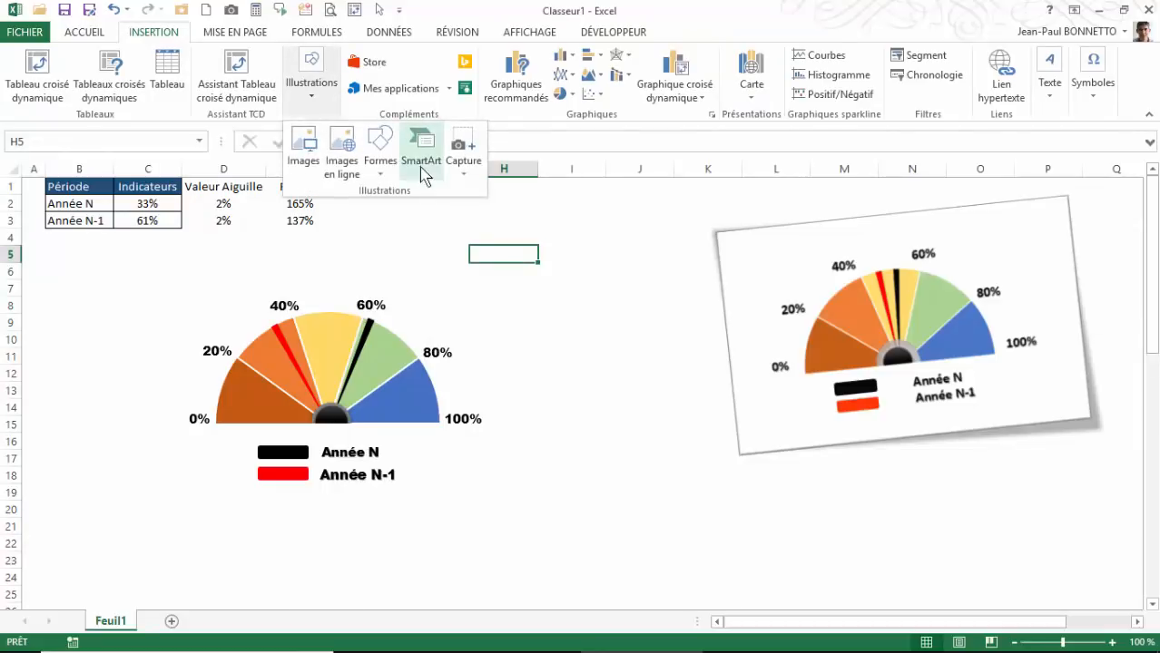
pyautogui.click(380, 150)
pyautogui.click(454, 227)
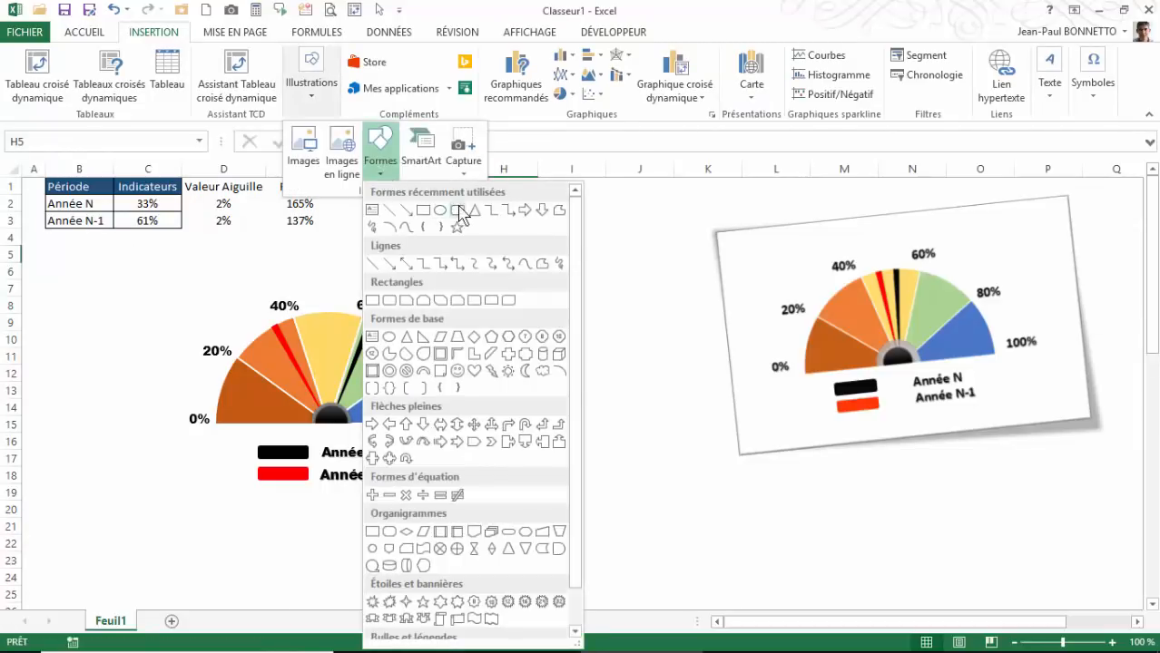
pyautogui.click(450, 217)
pyautogui.moveTo(149, 252); pyautogui.dragTo(518, 522)
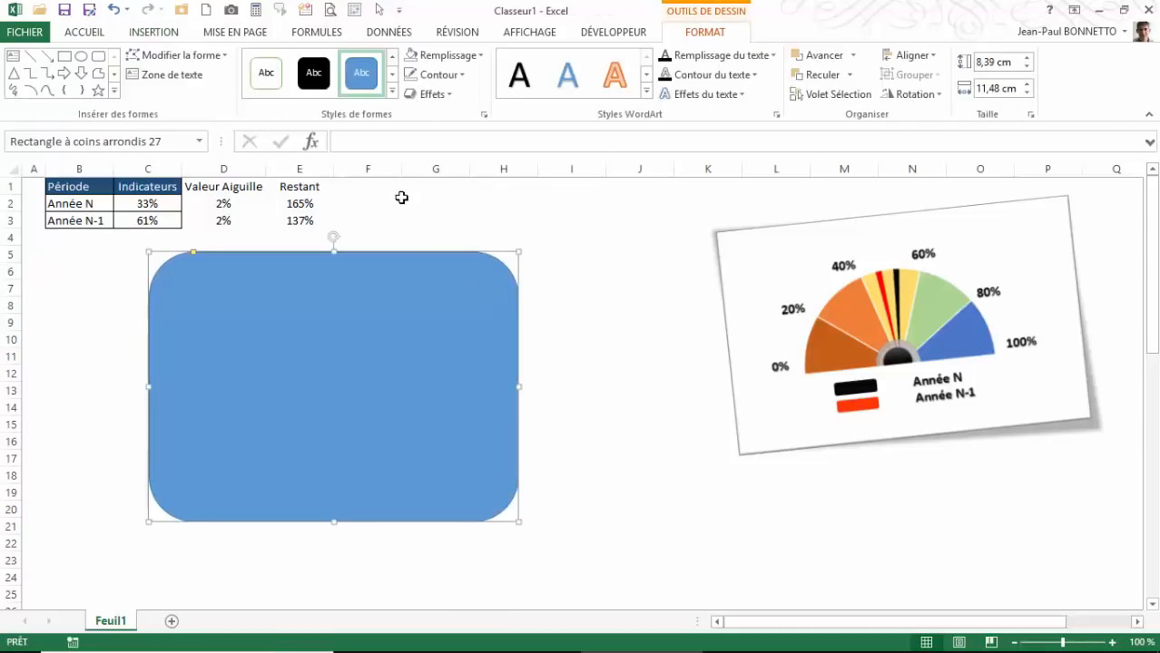
# Send the blue rounded rectangle behind the gauge and remove its outline
pyautogui.click(834, 80)
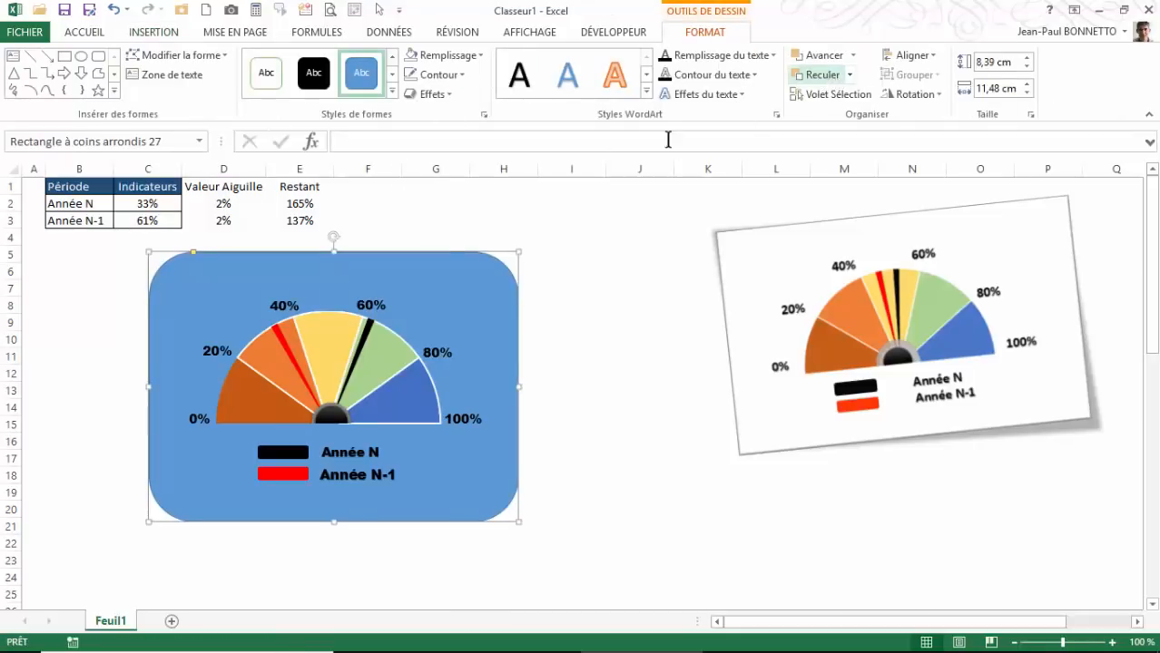
pyautogui.click(439, 74)
pyautogui.click(446, 247)
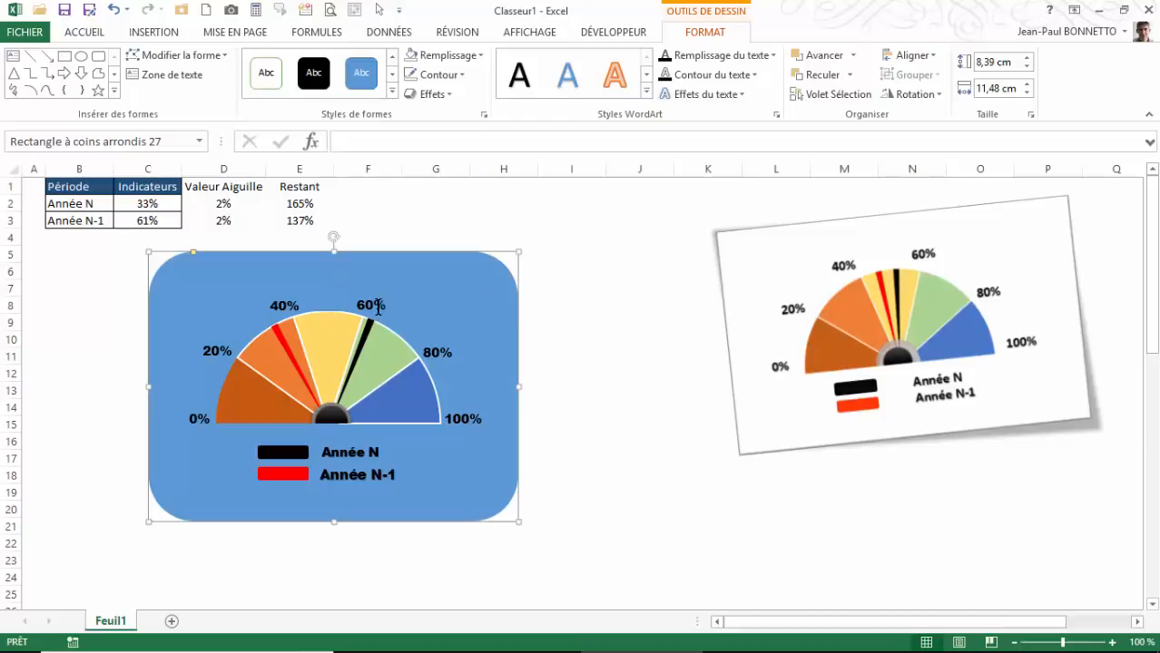
pyautogui.press('Escape')
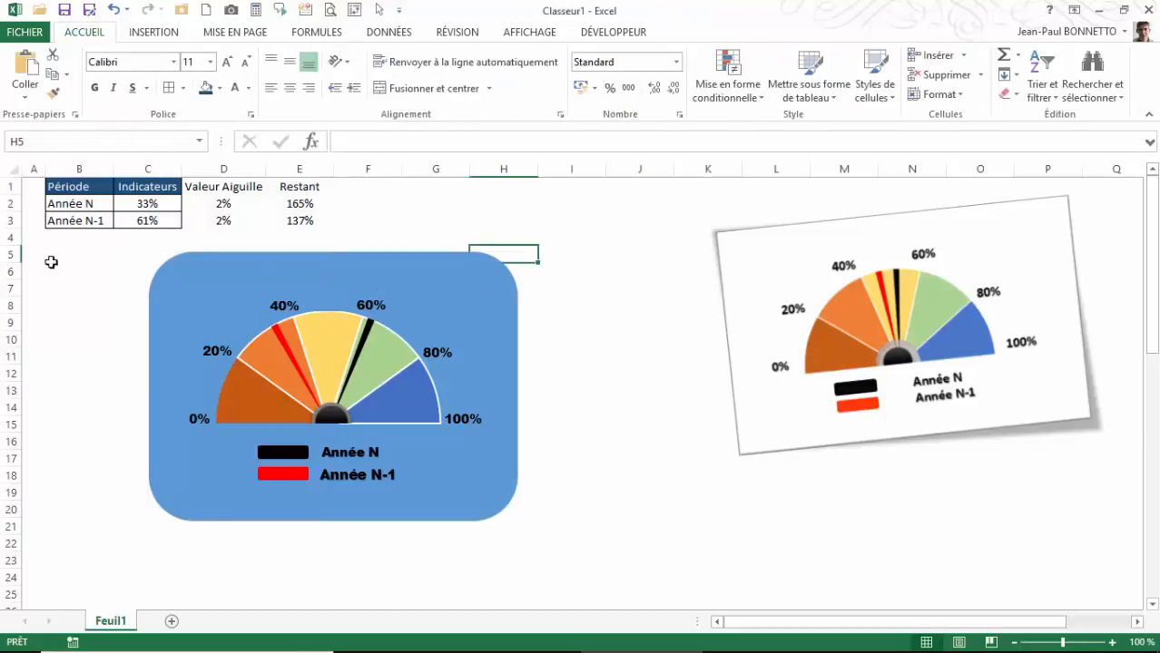
# Group the gauge with its rounded background rectangle and move the combined group to about C6:H23
pyautogui.click(281, 356)
pyautogui.keyDown('ctrl'); pyautogui.click(393, 260); pyautogui.keyUp('ctrl')
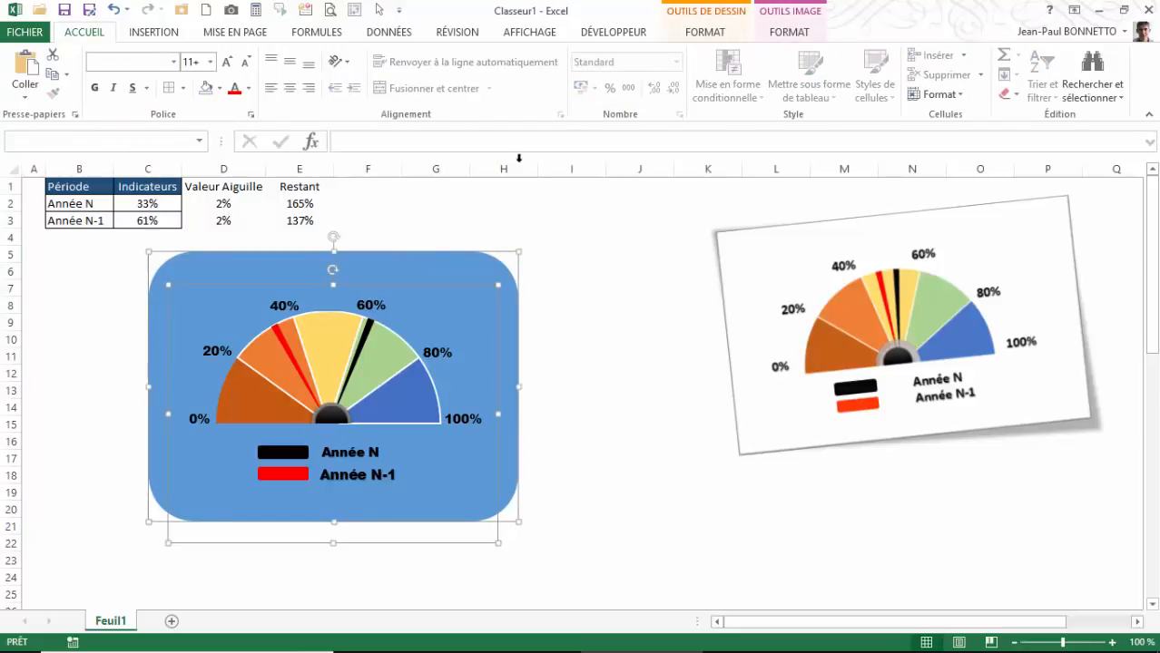
pyautogui.click(797, 34)
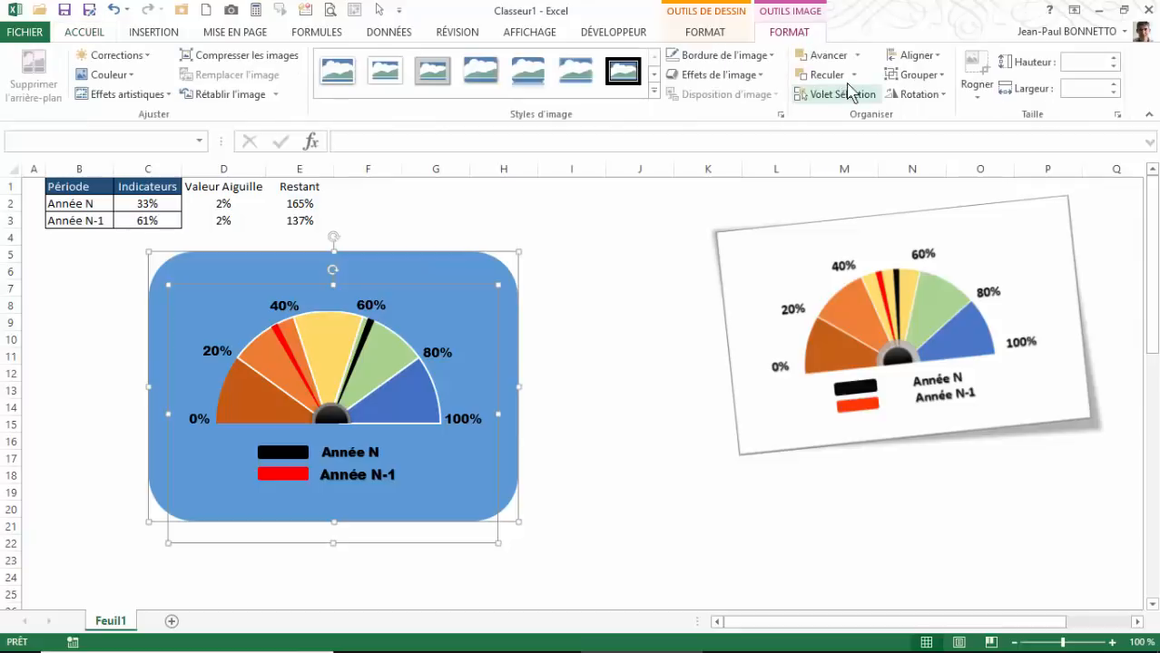
pyautogui.click(906, 75)
pyautogui.click(914, 99)
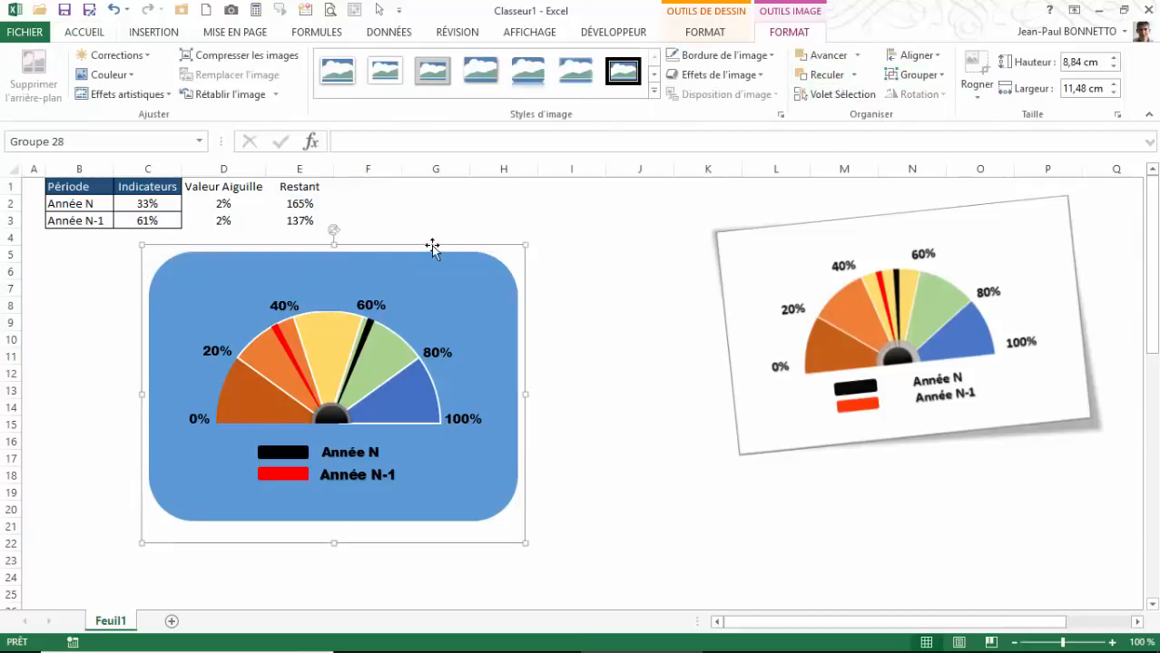
pyautogui.moveTo(431, 246)
pyautogui.mouseDown()
pyautogui.moveTo(437, 264)
pyautogui.moveTo(424, 265)
pyautogui.mouseUp()
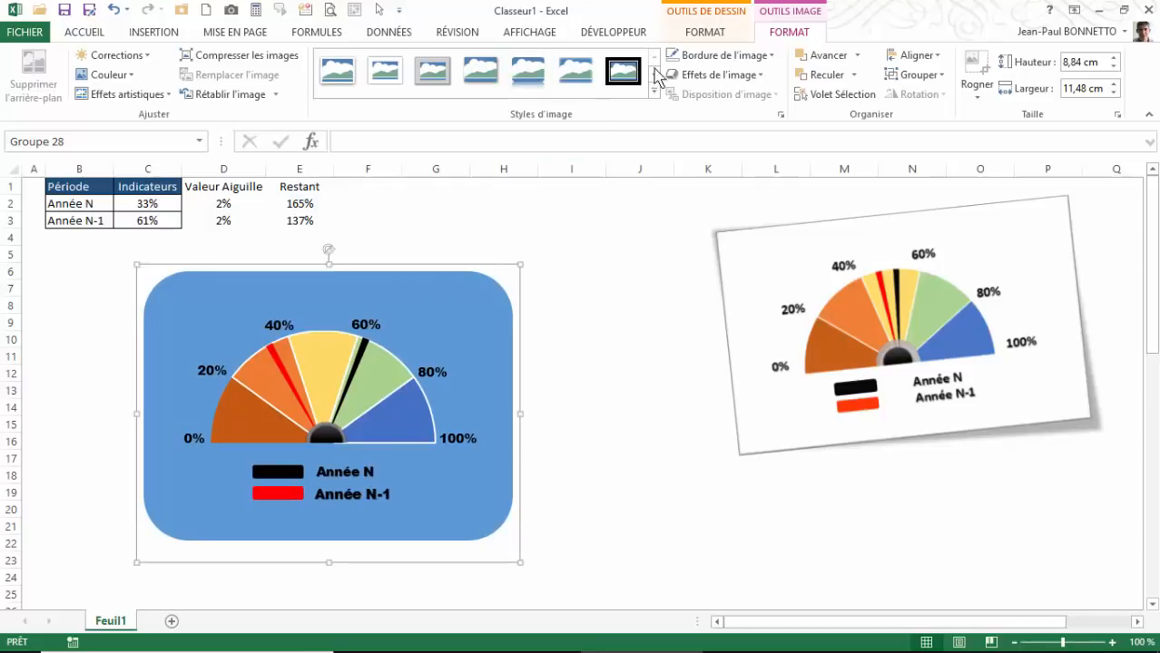
pyautogui.click(504, 191)
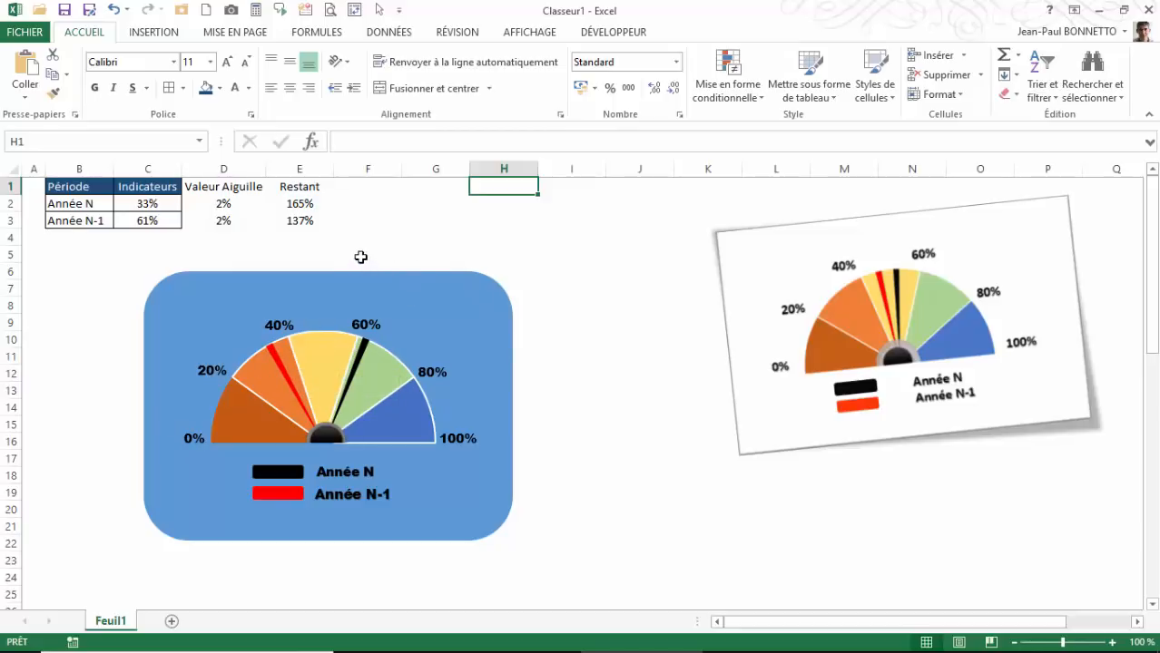
# Test the gauge by setting the Année N indicator to 45% and the Année N-1 indicator to 71%
pyautogui.click(148, 203)
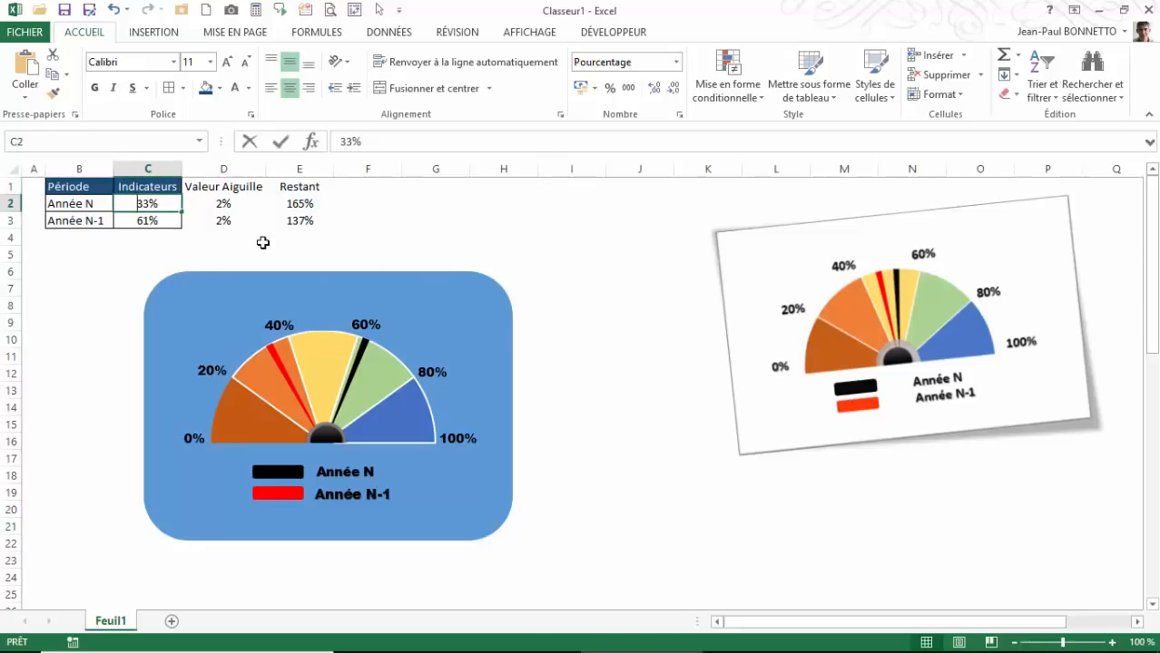
pyautogui.write('45')
pyautogui.press('Return')
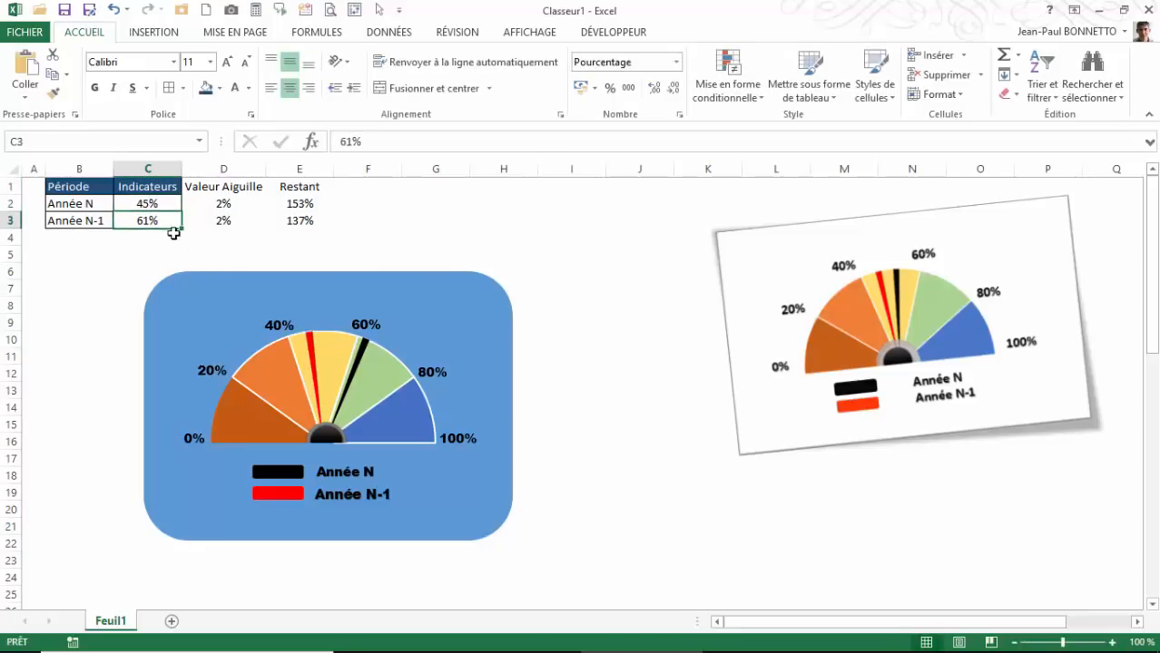
pyautogui.write('71')
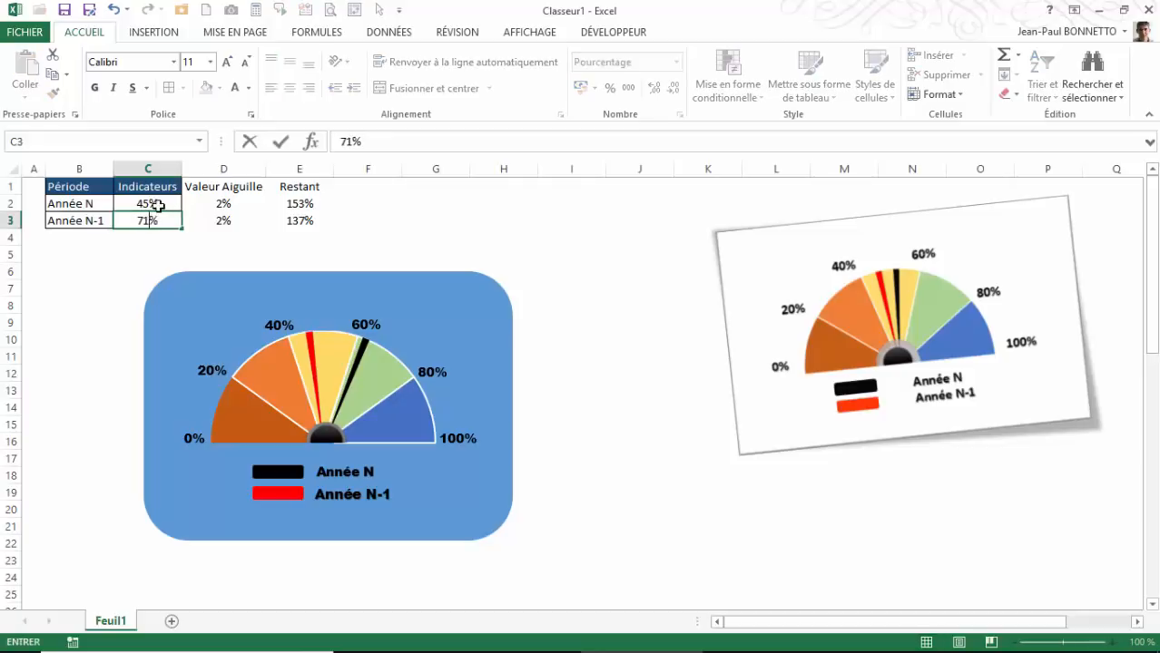
pyautogui.press('Return')
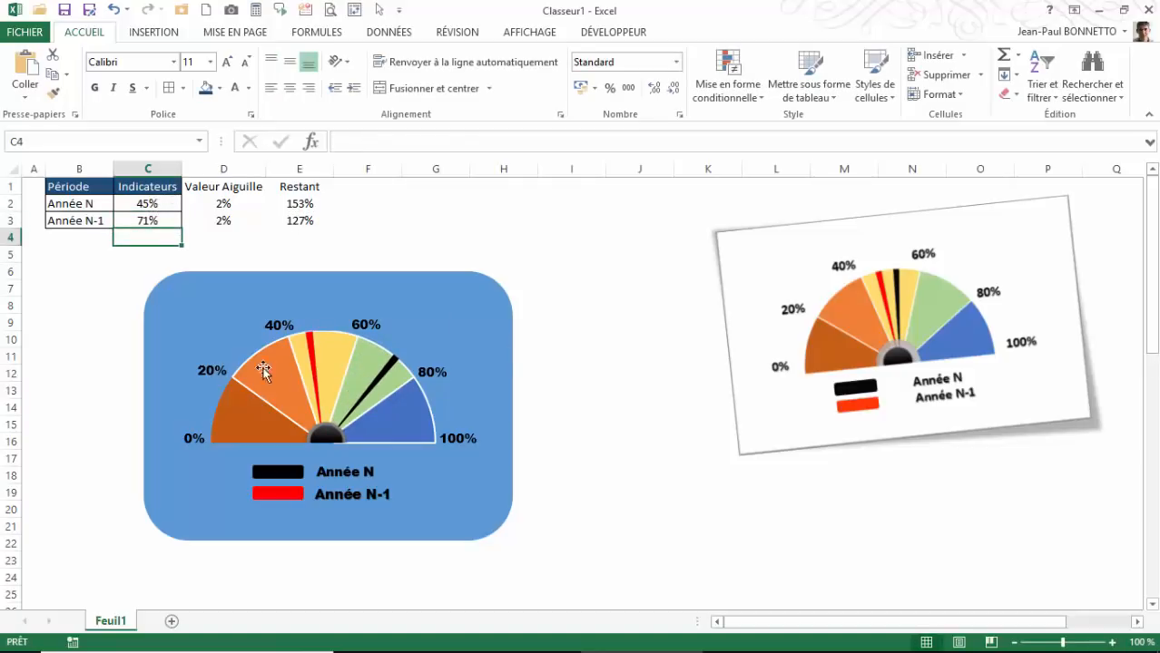
# Move the grouped gauge with its blue background slightly to the left, to about C6:H23
pyautogui.click(371, 269)
pyautogui.moveTo(363, 264); pyautogui.dragTo(350, 262)
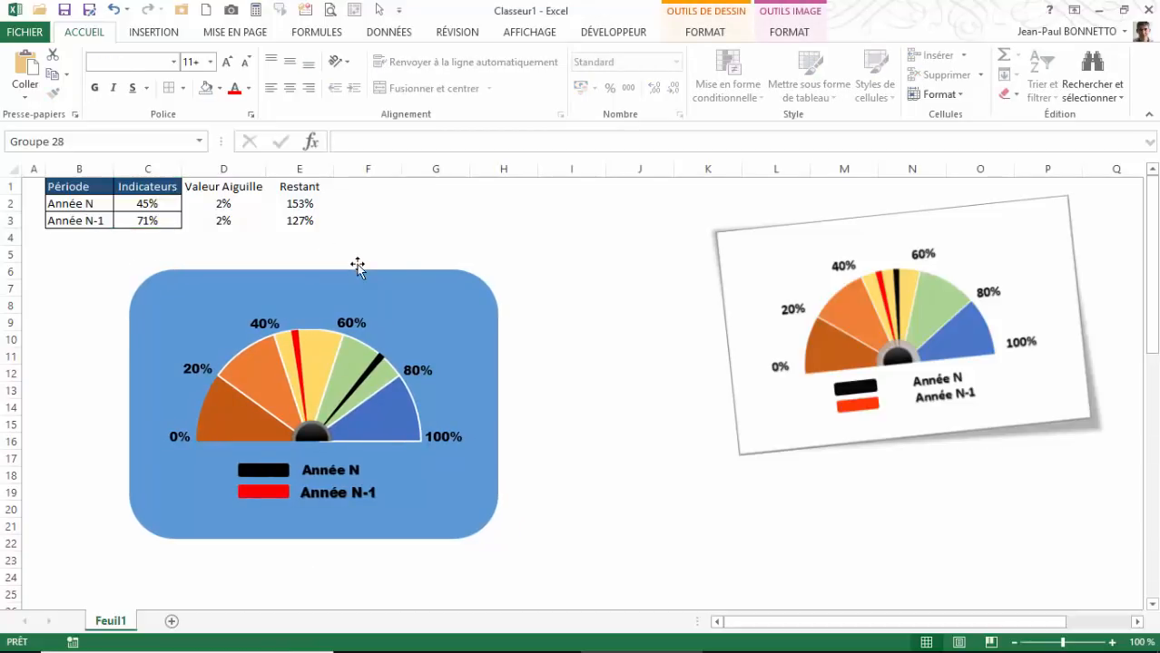
pyautogui.click(557, 286)
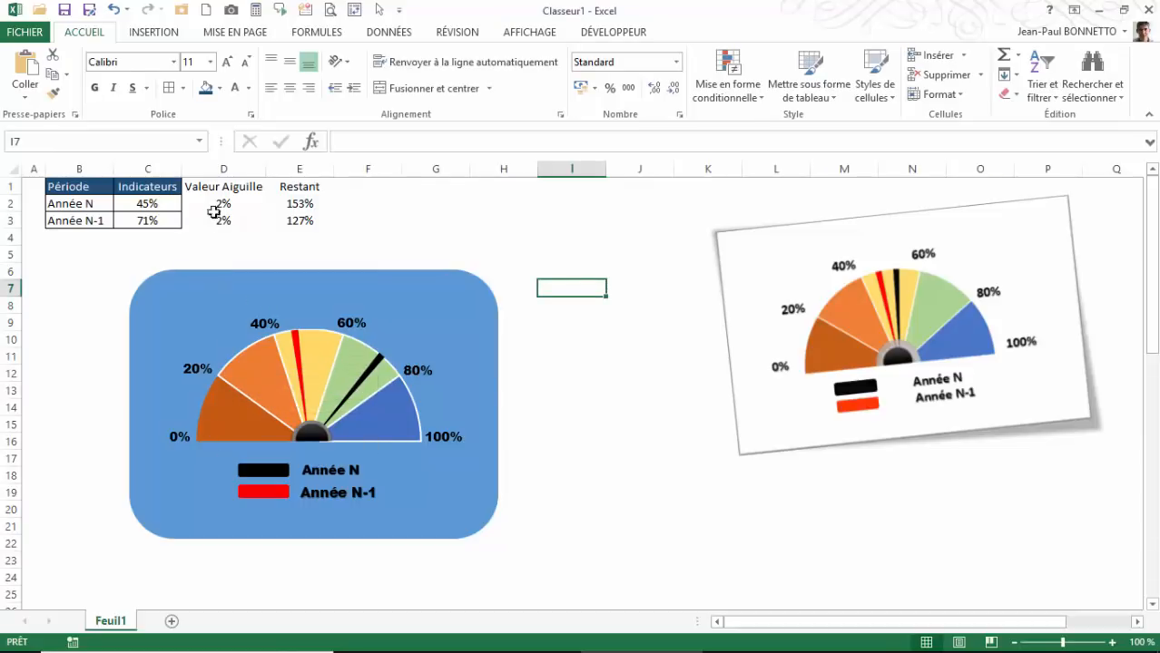
# Move the tilted reference gauge picture lower on the sheet, to about K12:P25, freeing the area beside the grouped gauge
pyautogui.moveTo(903, 316); pyautogui.dragTo(794, 392)
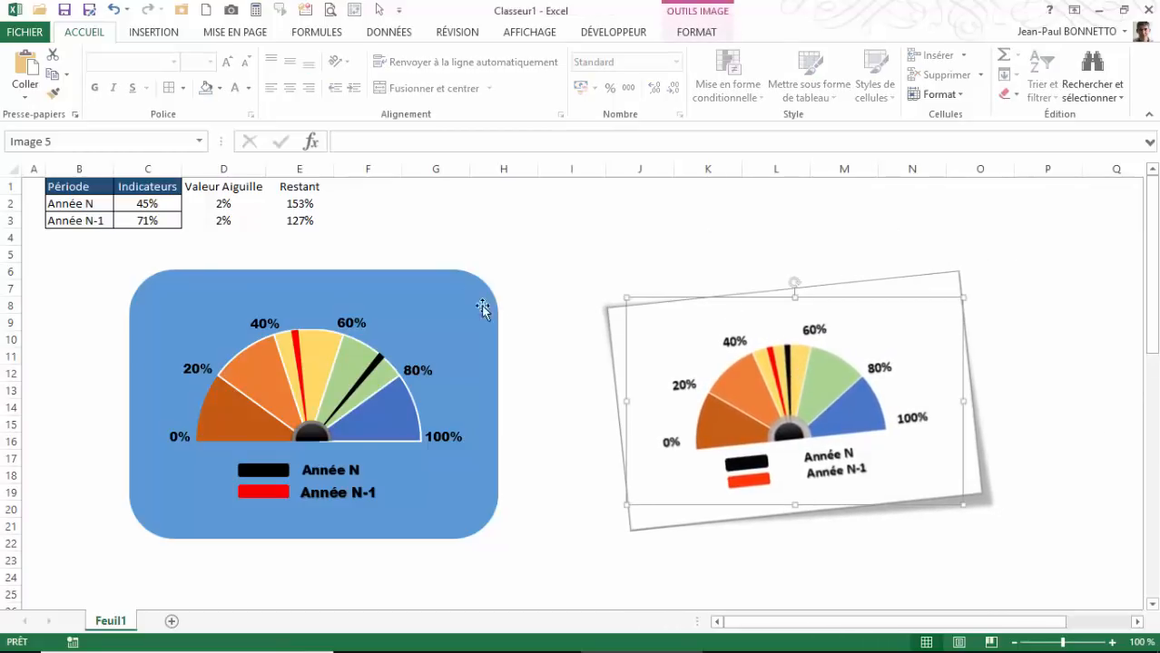
pyautogui.click(199, 270)
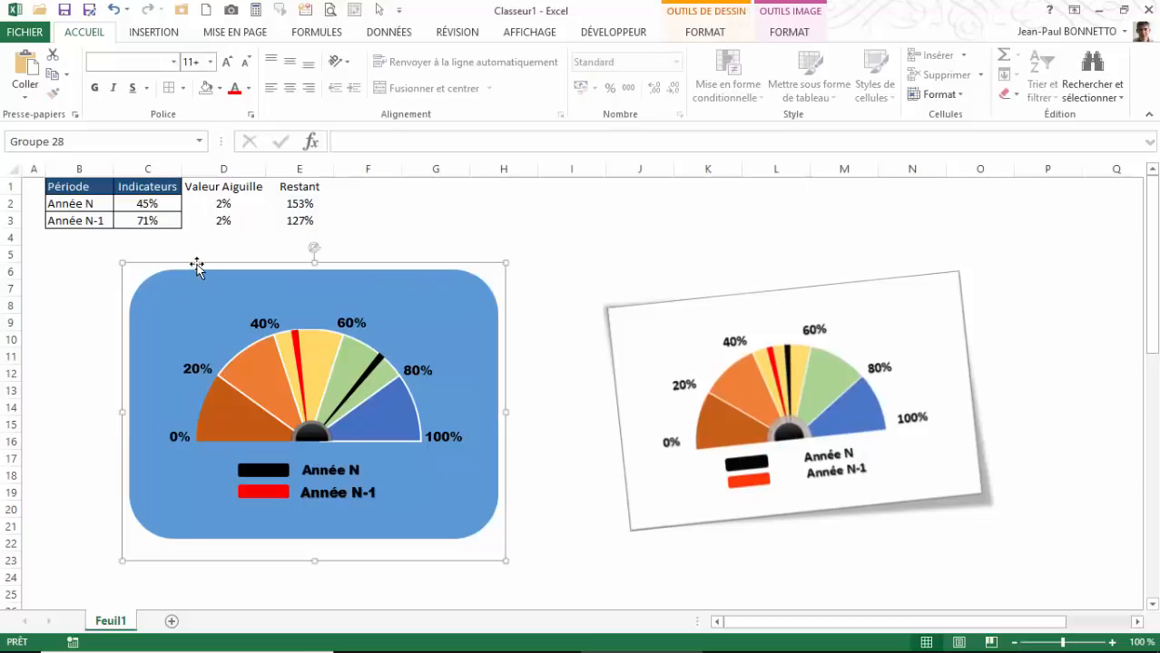
pyautogui.moveTo(705, 301); pyautogui.dragTo(799, 396)
pyautogui.click(303, 254)
pyautogui.click(331, 283)
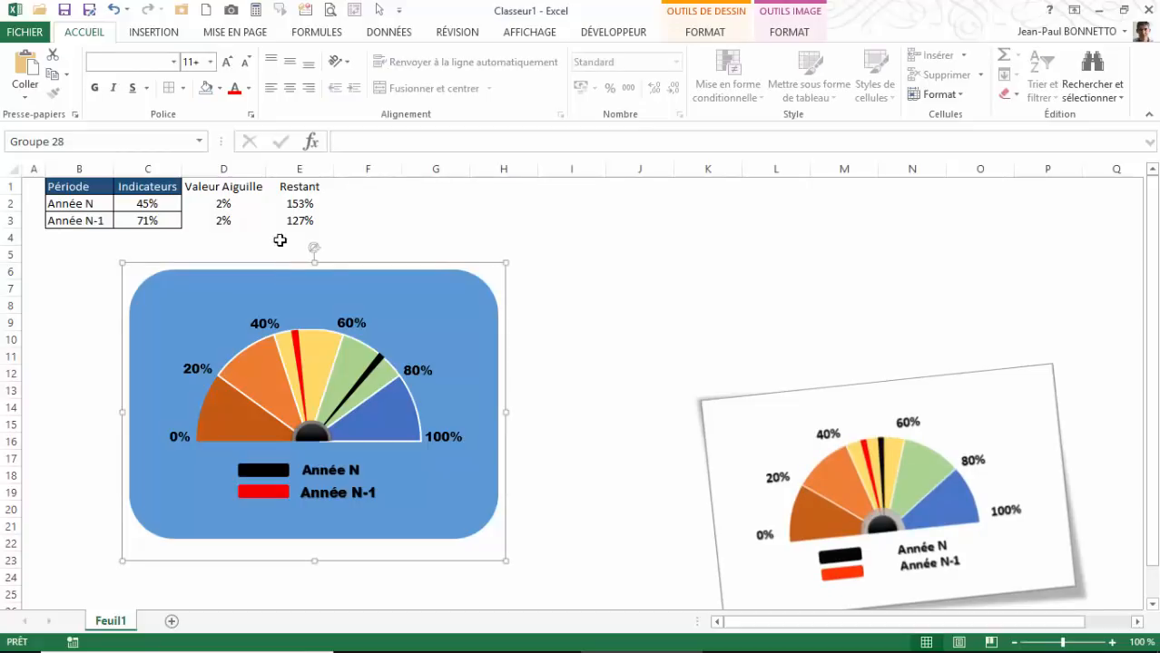
pyautogui.click(694, 254)
pyautogui.click(25, 95)
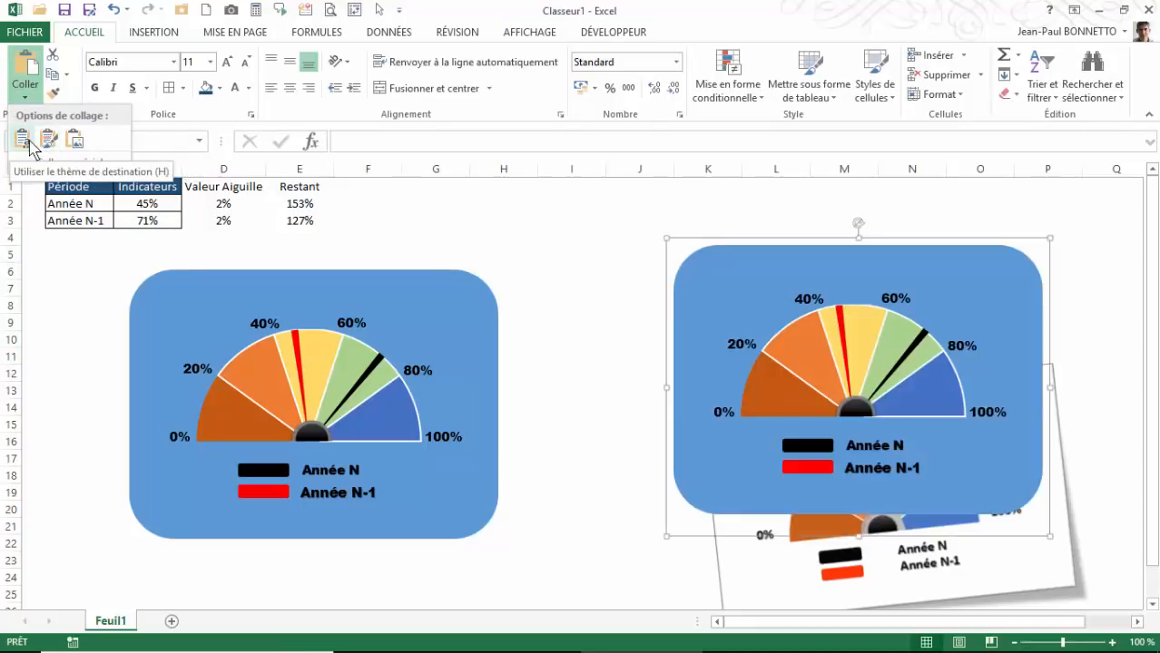
pyautogui.click(50, 162)
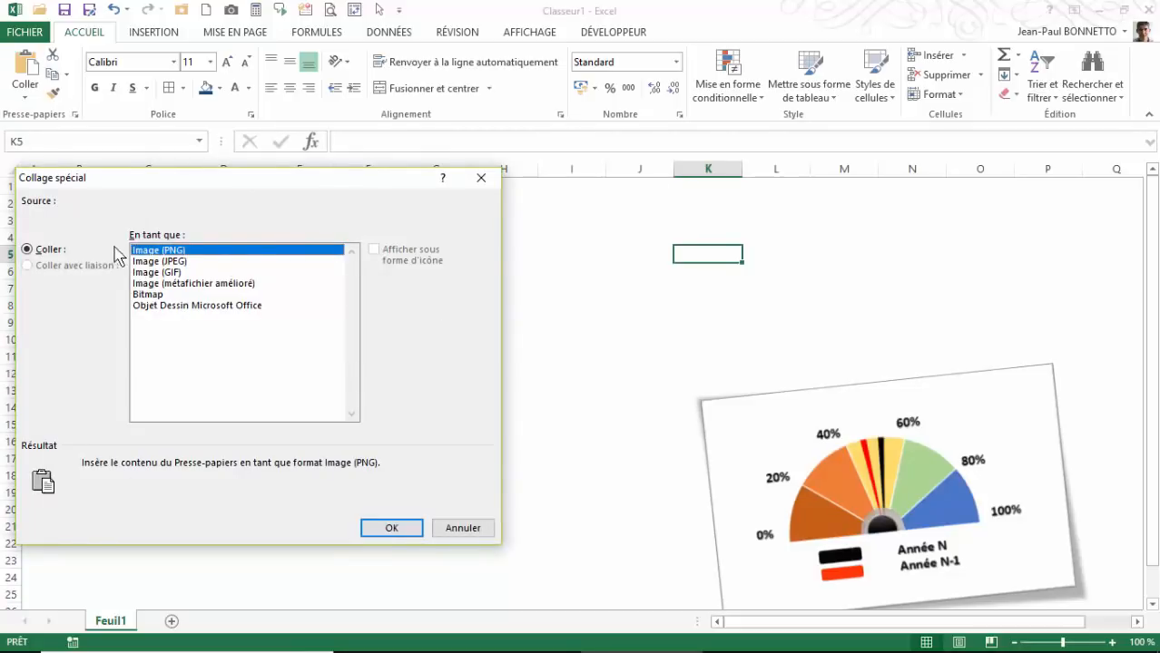
pyautogui.click(481, 178)
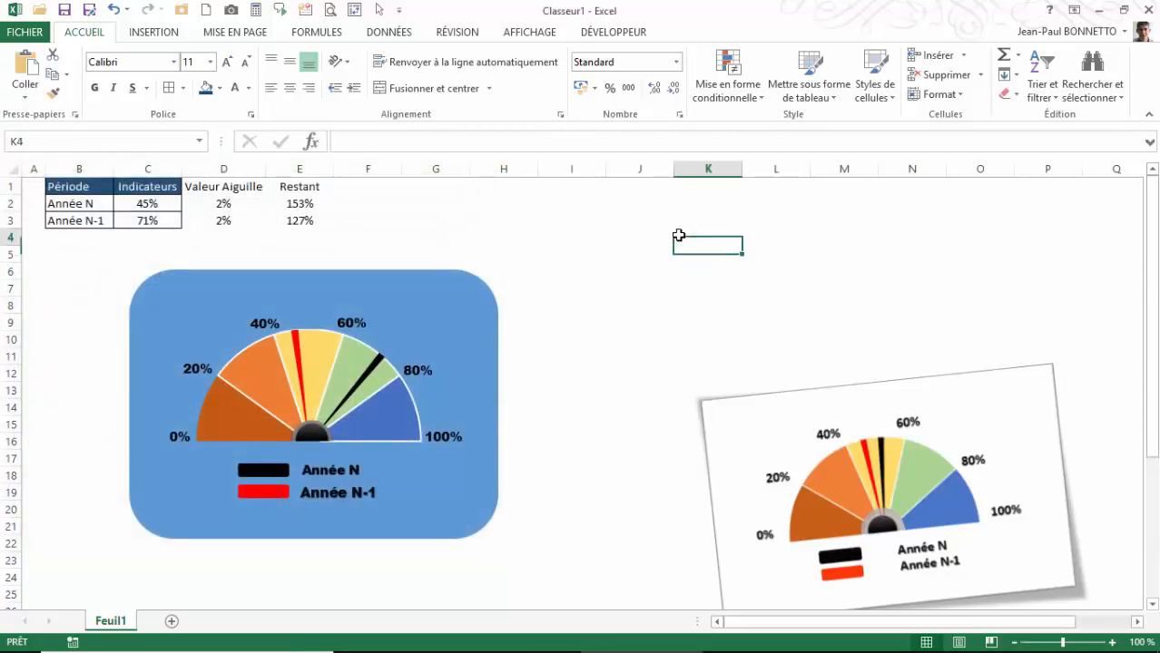
pyautogui.click(678, 235)
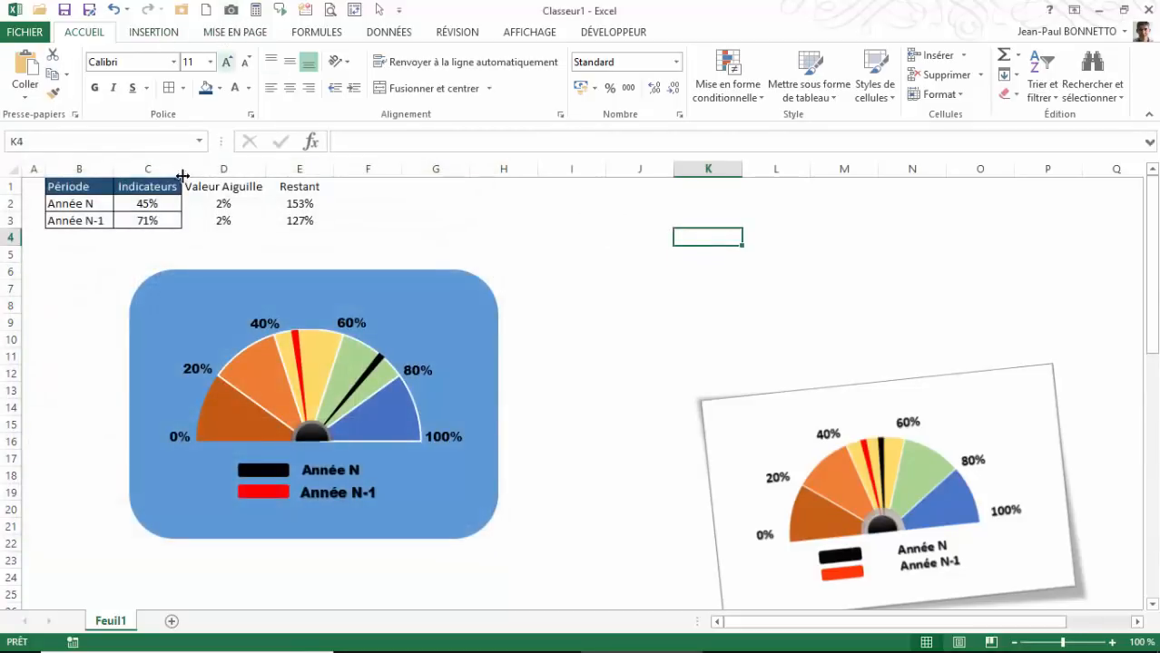
# Narrow column H slightly and place a linked camera picture of C5:H22 at about J5:O22
pyautogui.moveTo(119, 253); pyautogui.dragTo(495, 546)
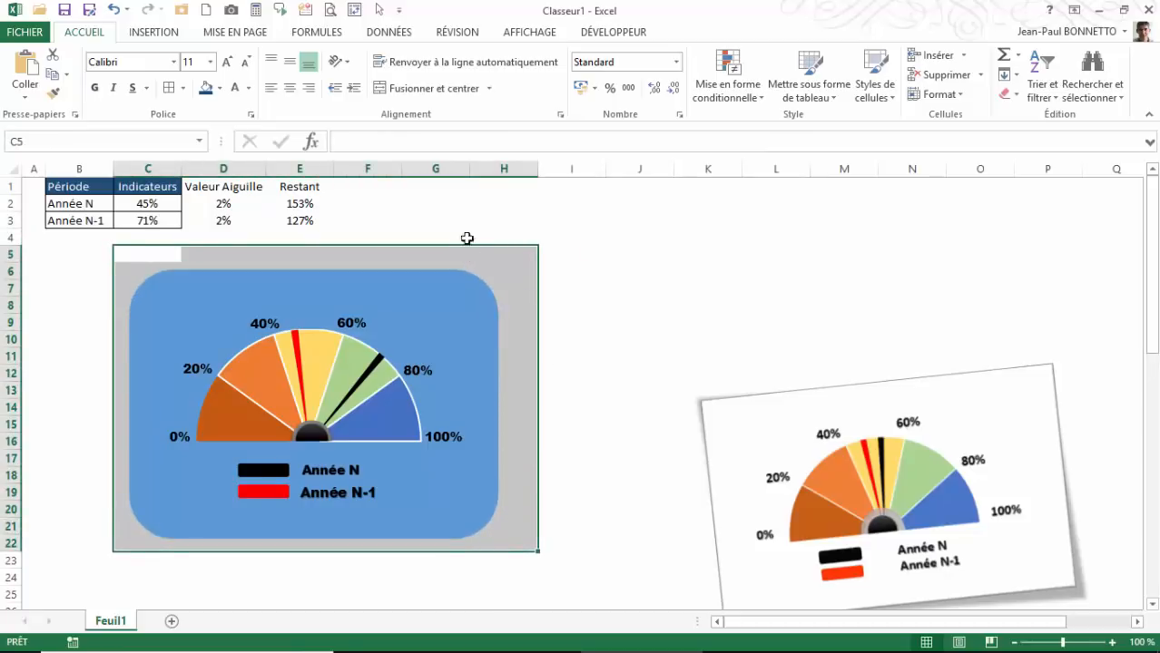
pyautogui.moveTo(537, 172); pyautogui.dragTo(519, 172)
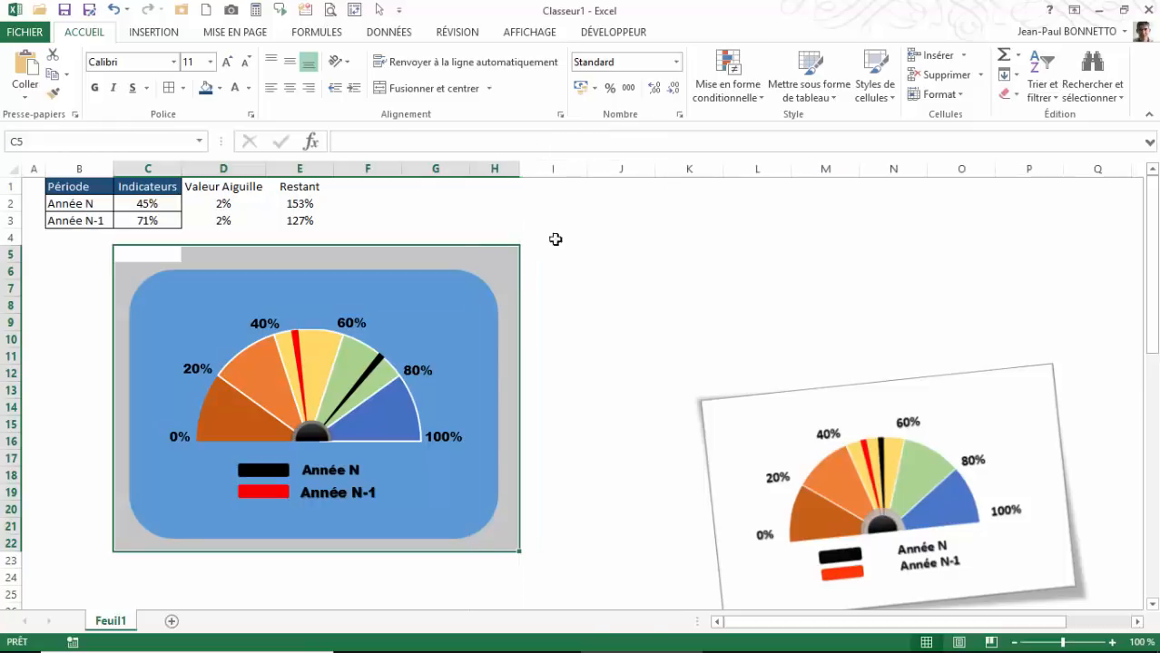
pyautogui.click(231, 10)
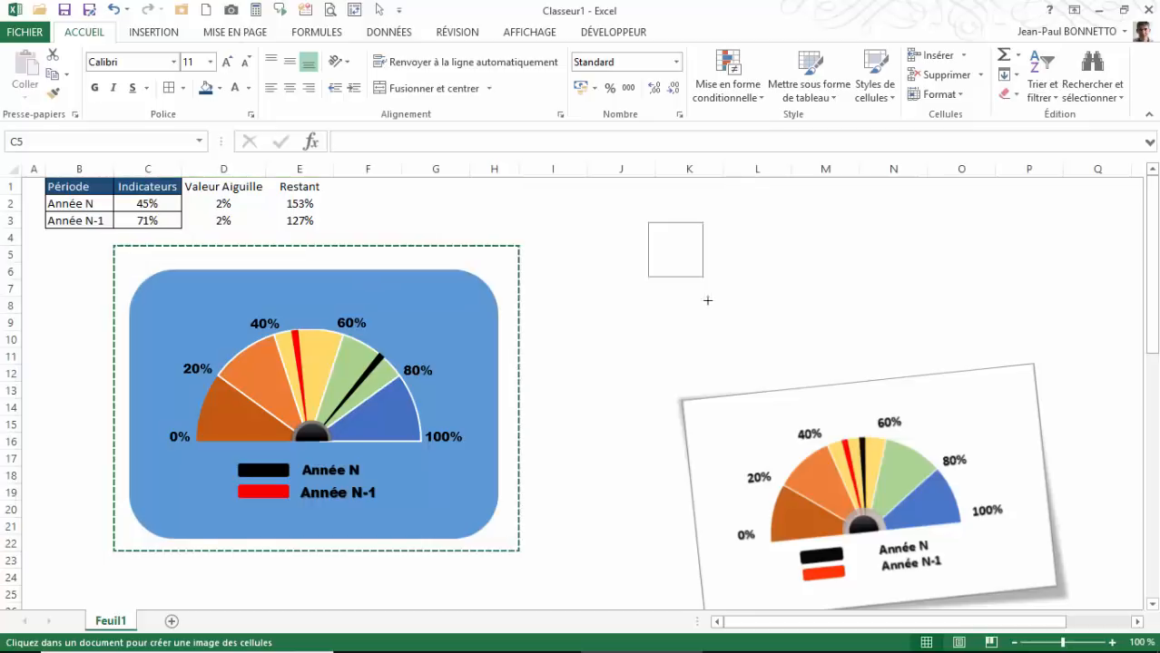
pyautogui.click(646, 222)
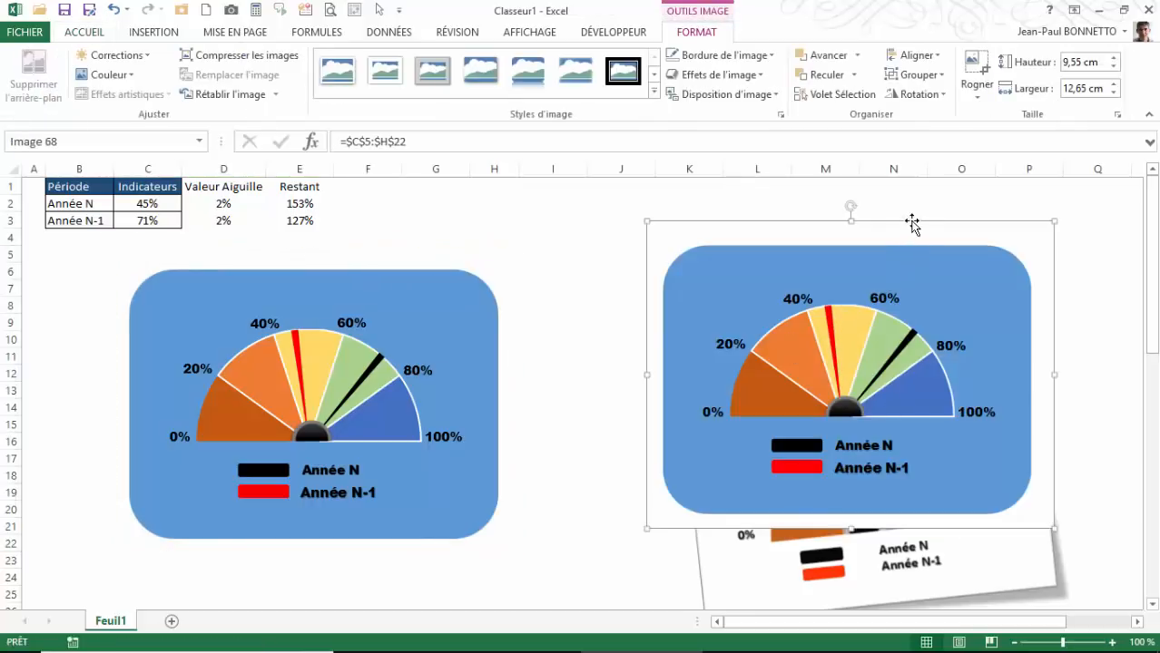
pyautogui.moveTo(912, 243); pyautogui.dragTo(868, 264)
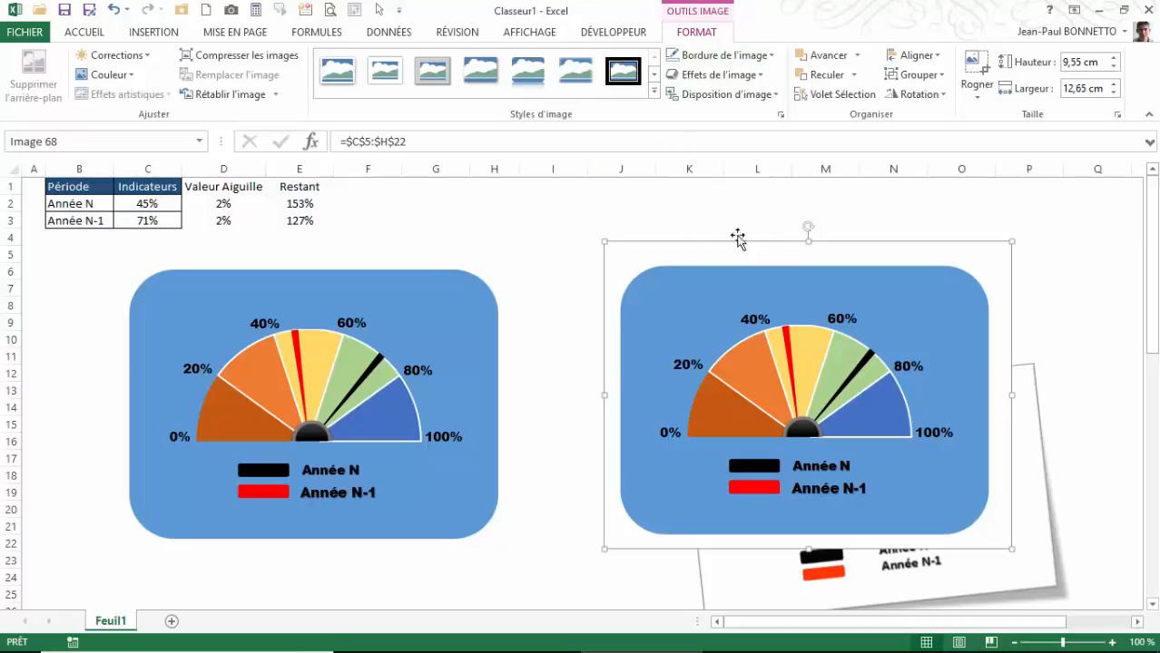
# Remove the outline from the linked picture of the gauge
pyautogui.click(674, 221)
pyautogui.click(733, 251)
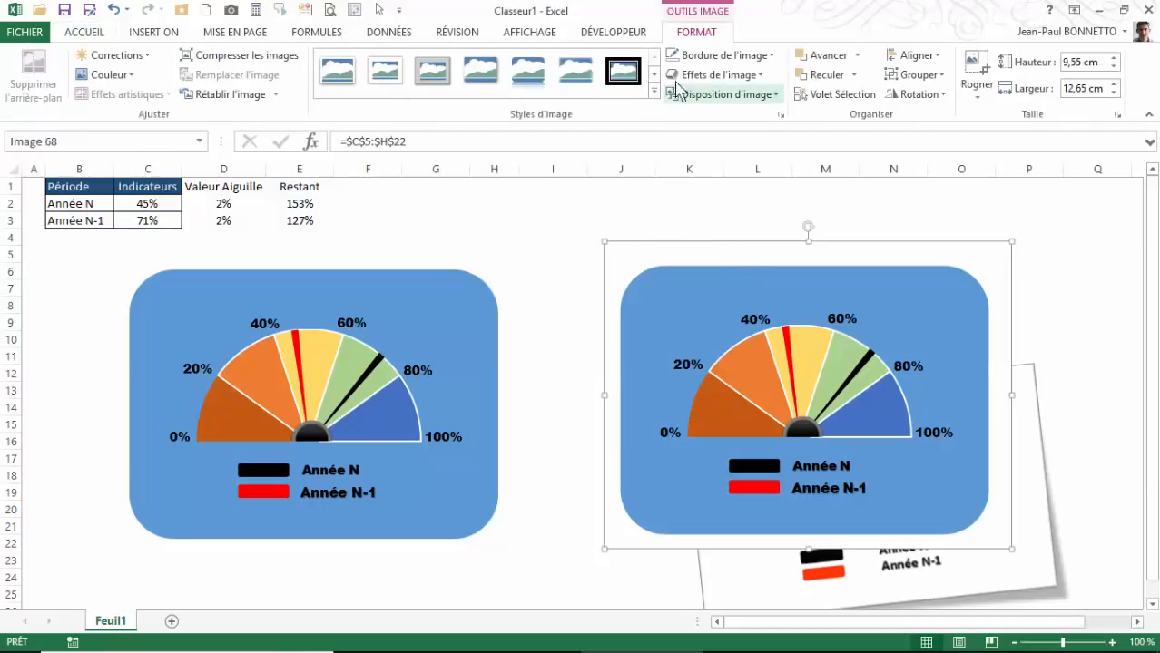
pyautogui.click(771, 56)
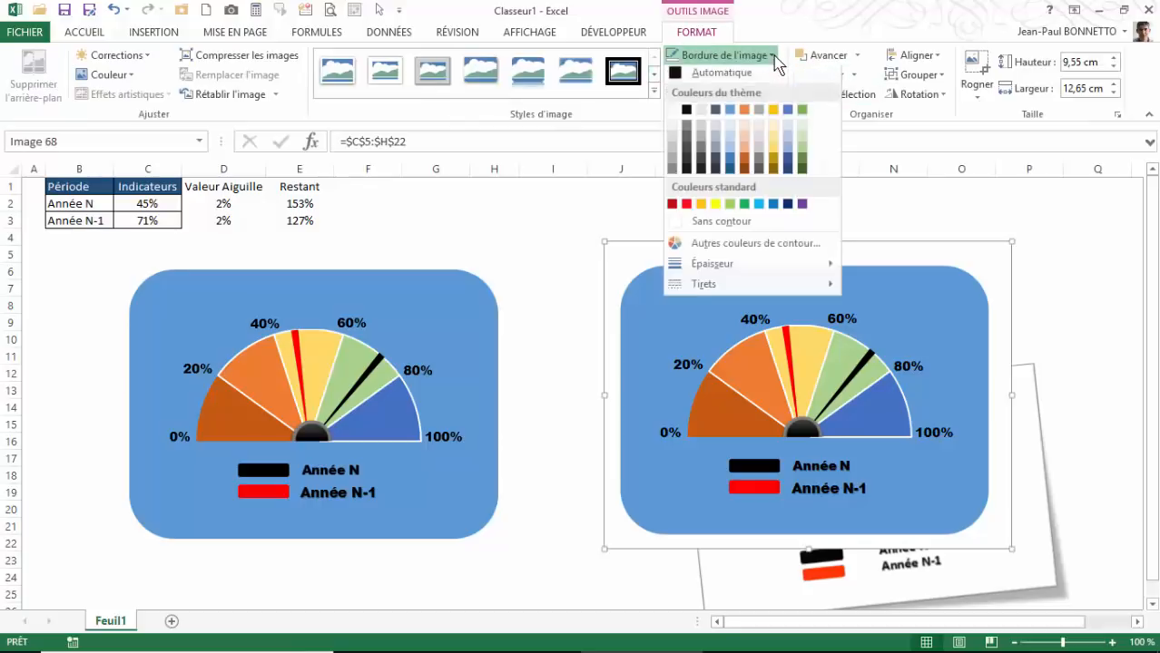
pyautogui.click(717, 227)
pyautogui.click(654, 240)
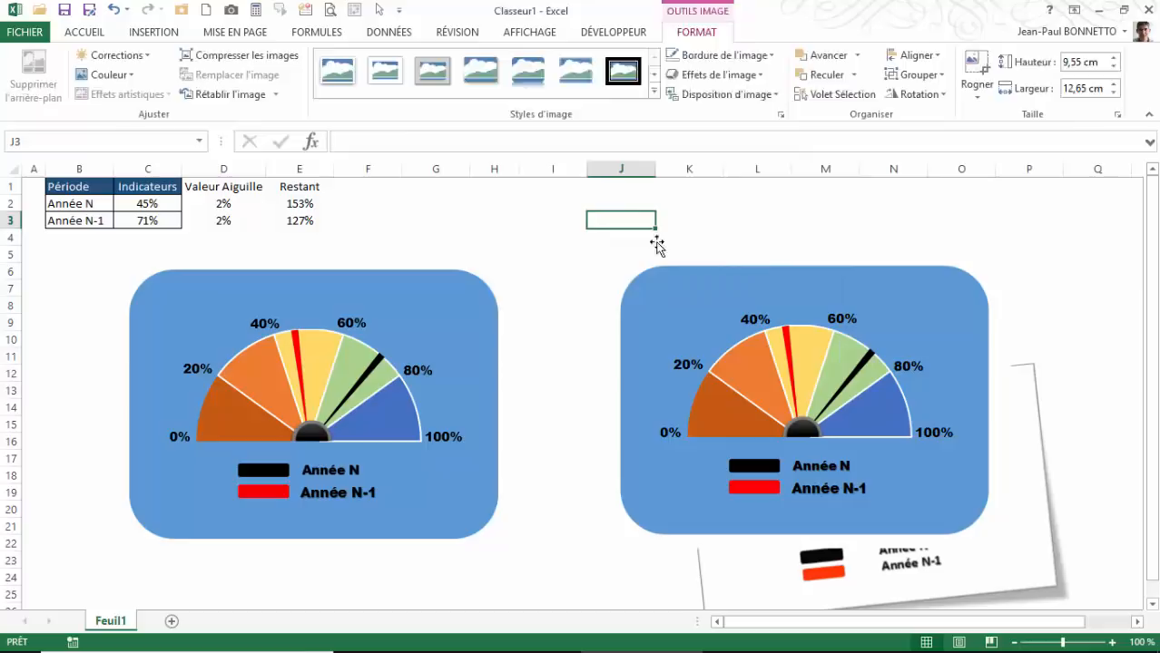
# Apply the rotated white-frame picture style to the linked gauge picture and shift it slightly down and right
pyautogui.click(738, 250)
pyautogui.click(653, 90)
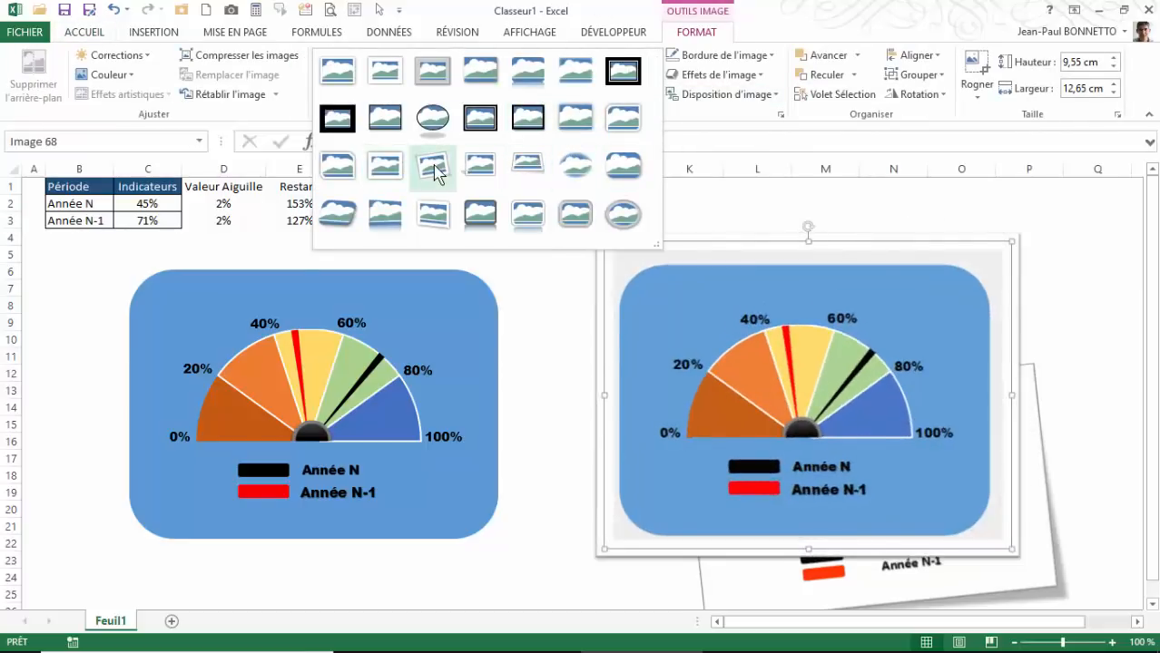
pyautogui.click(436, 170)
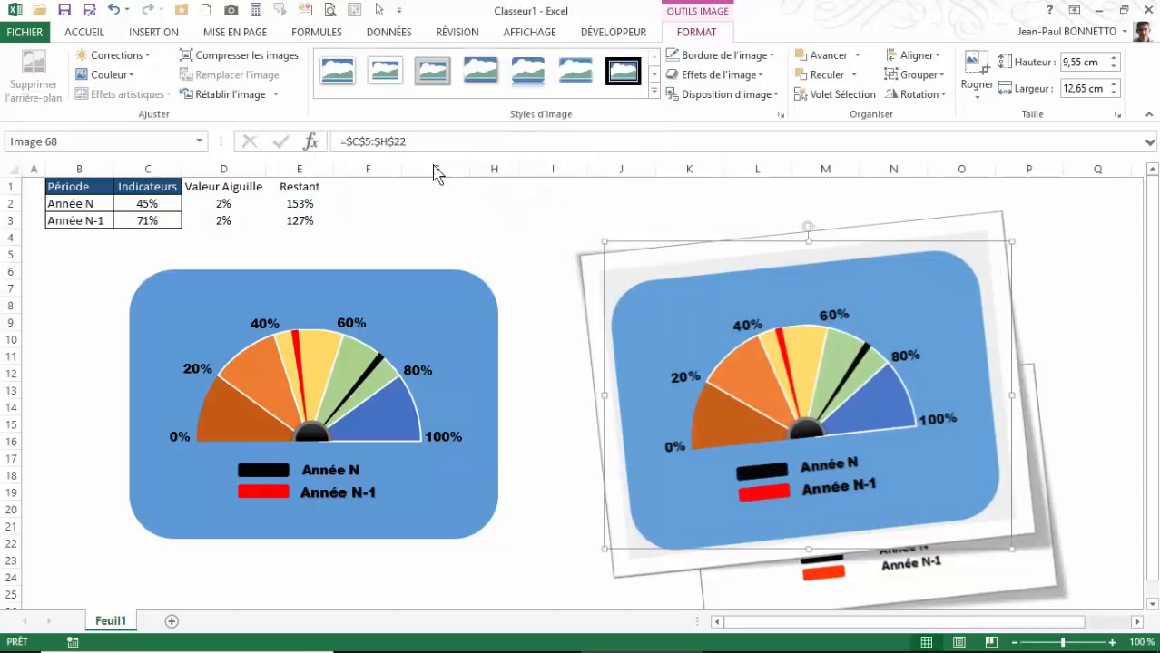
pyautogui.moveTo(908, 241)
pyautogui.mouseDown()
pyautogui.moveTo(947, 285)
pyautogui.moveTo(911, 238)
pyautogui.mouseUp()
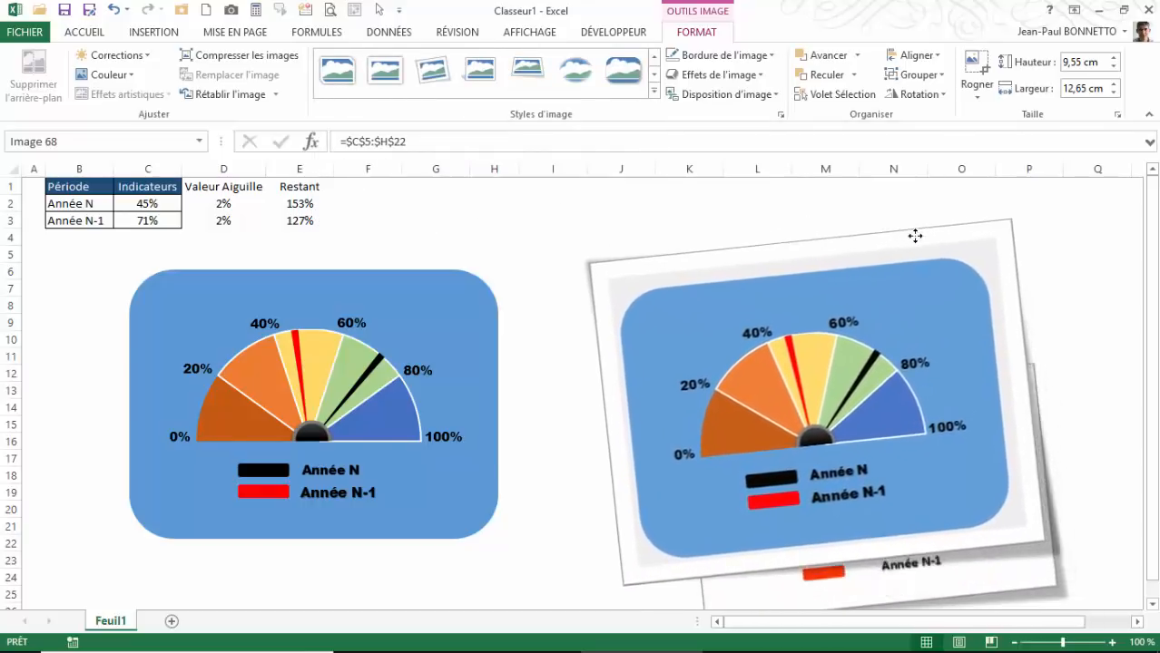
# Move the reference gauge picture up and left so it sits behind the linked gauge picture
pyautogui.click(1002, 578)
pyautogui.moveTo(1003, 578); pyautogui.dragTo(799, 463)
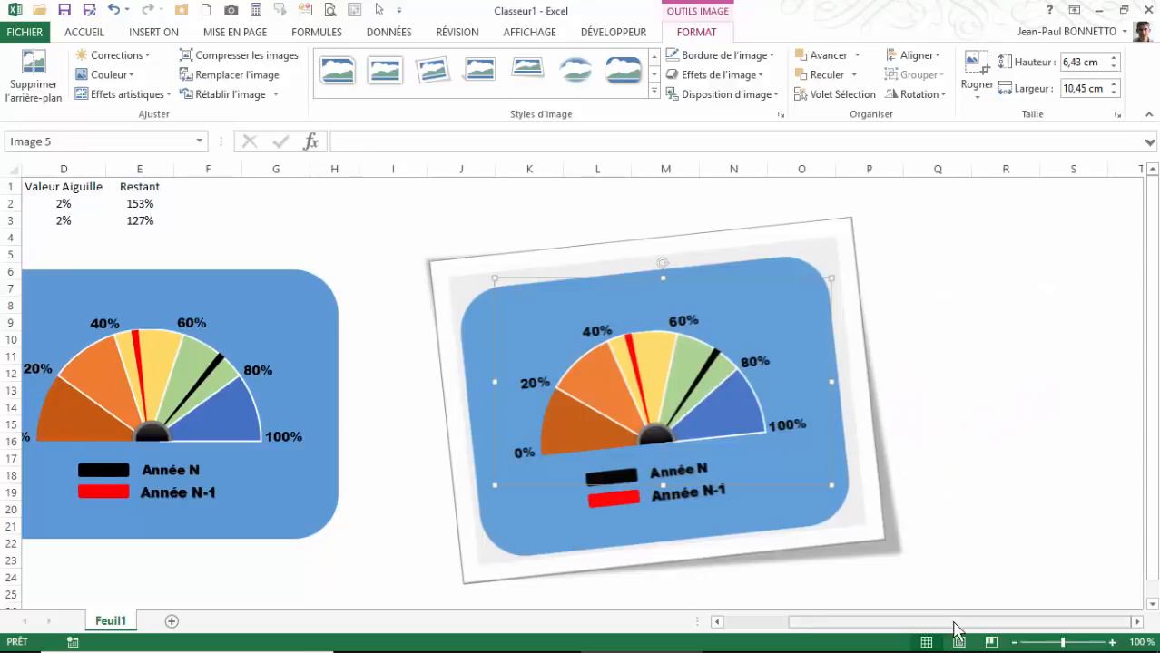
pyautogui.moveTo(955, 624); pyautogui.dragTo(873, 624)
# Set the Année N indicator to 61% and the Année N-1 indicator to 44%
pyautogui.click(155, 205)
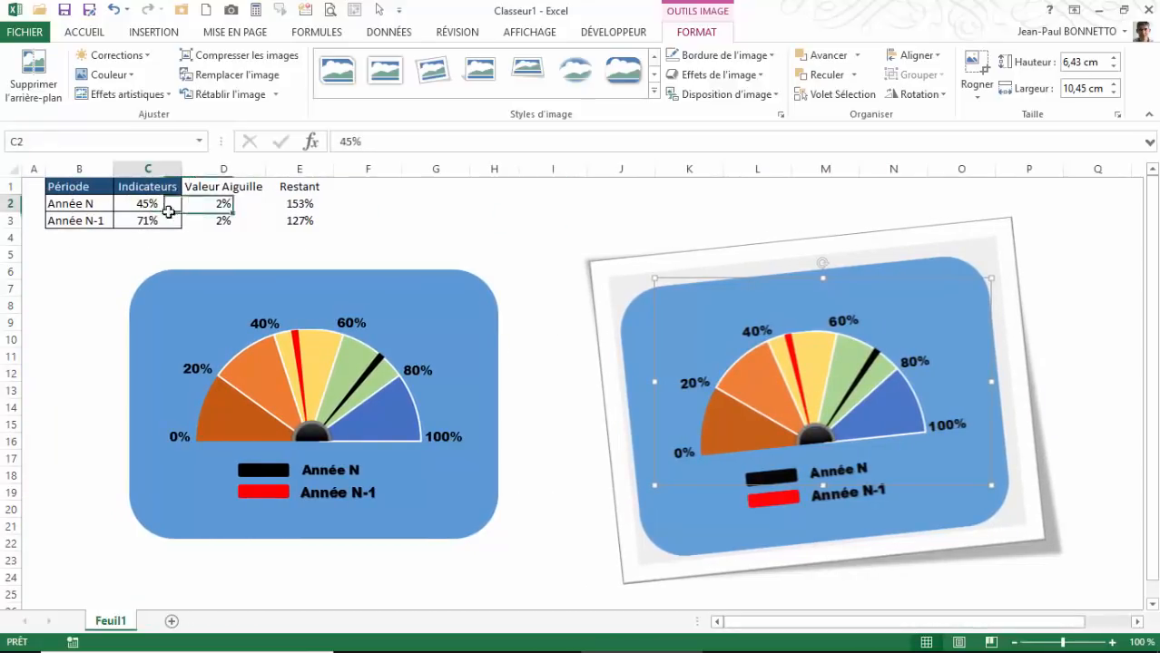
pyautogui.write('61')
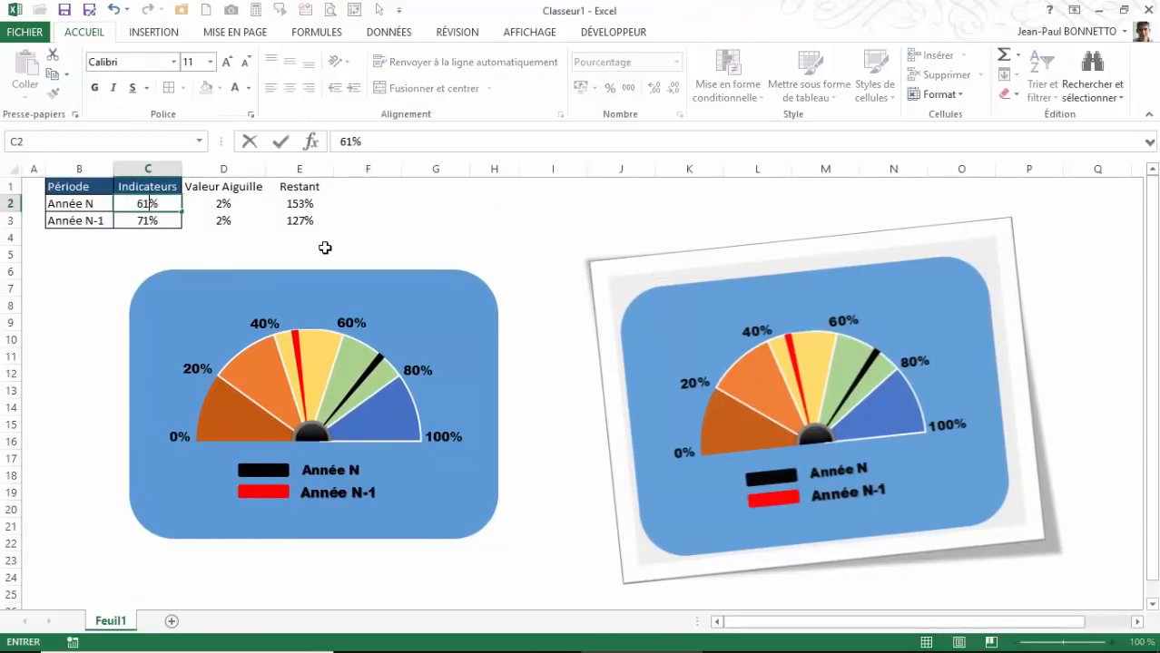
pyautogui.press('Return')
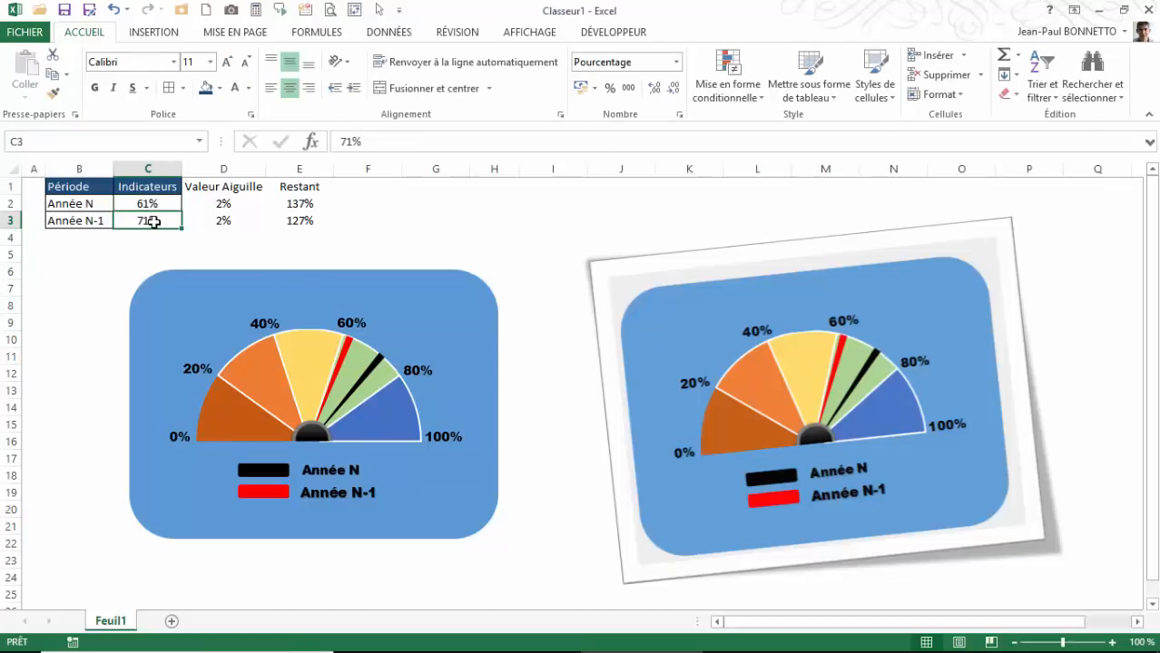
pyautogui.write('44')
pyautogui.press('Return')
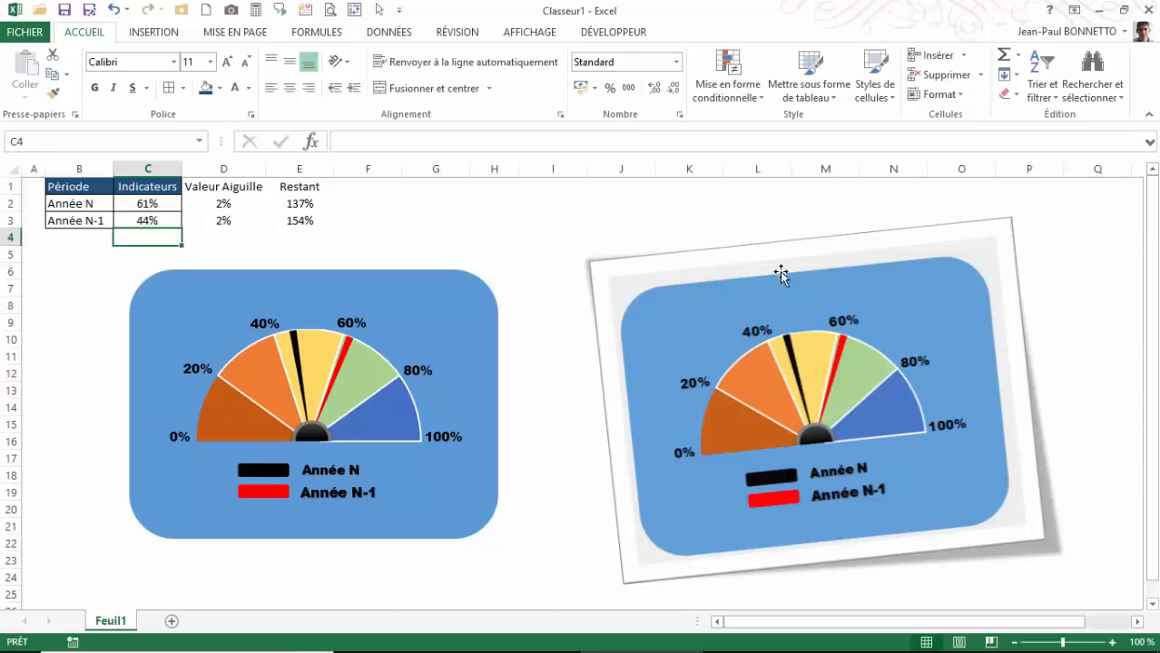
# Move the linked gauge picture slightly up and right, to about J2:P23
pyautogui.moveTo(767, 248); pyautogui.dragTo(763, 240)
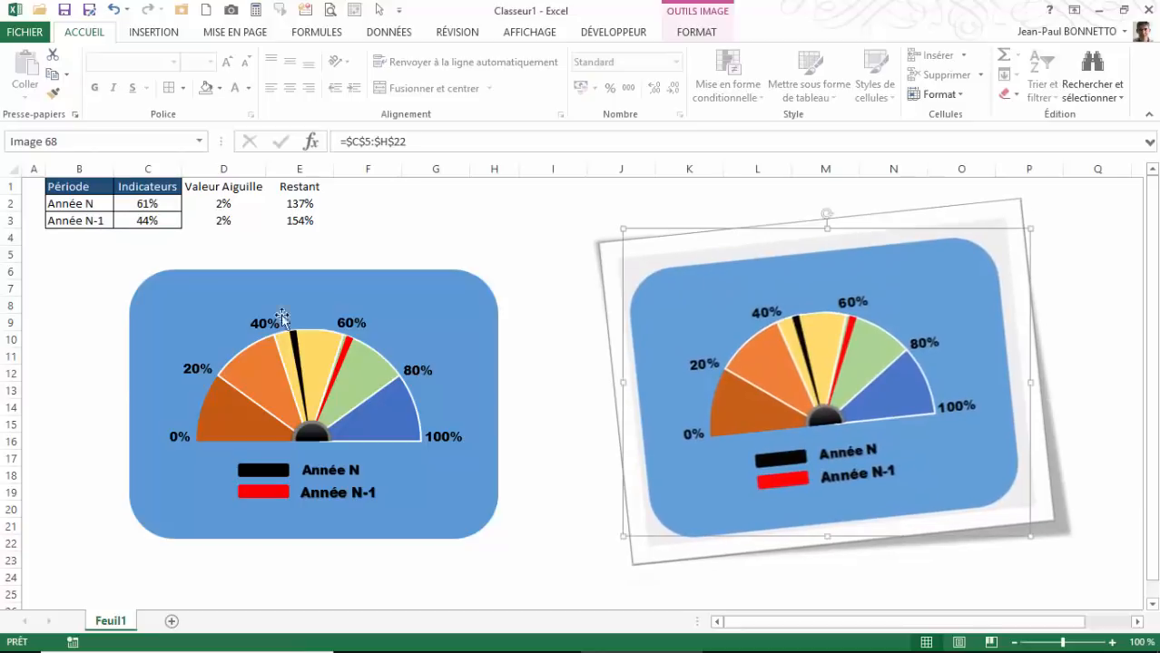
pyautogui.click(555, 219)
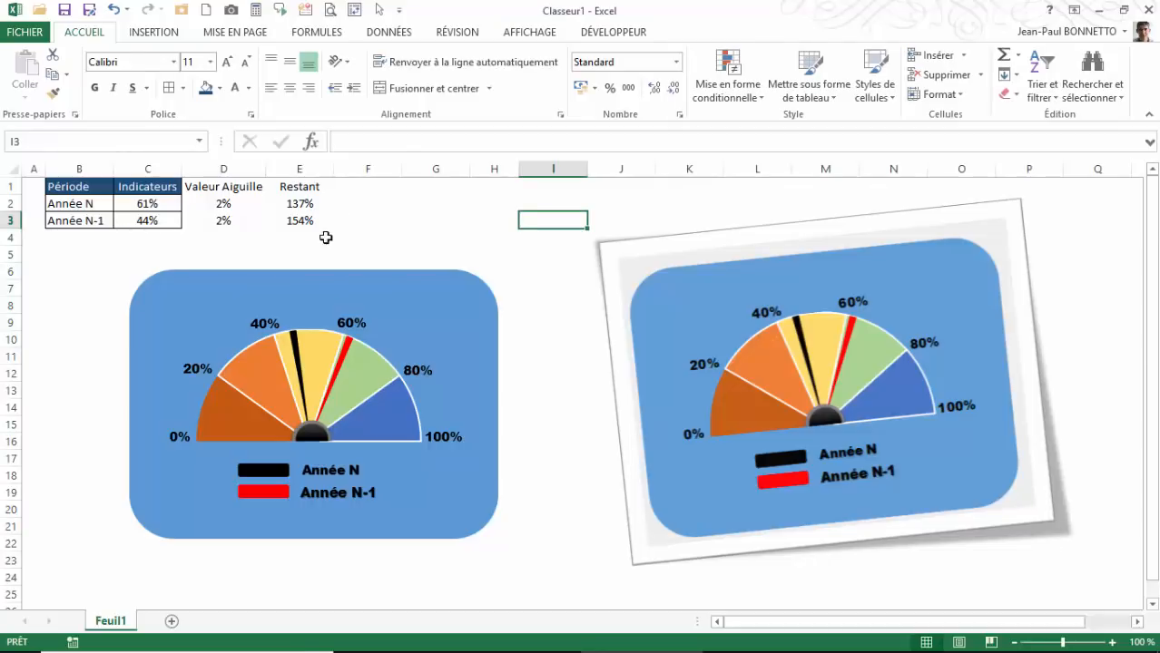
# Hide the Valeur Aiguille and Restant helper data in D1:E3 by giving it a white font
pyautogui.moveTo(192, 187); pyautogui.dragTo(282, 221)
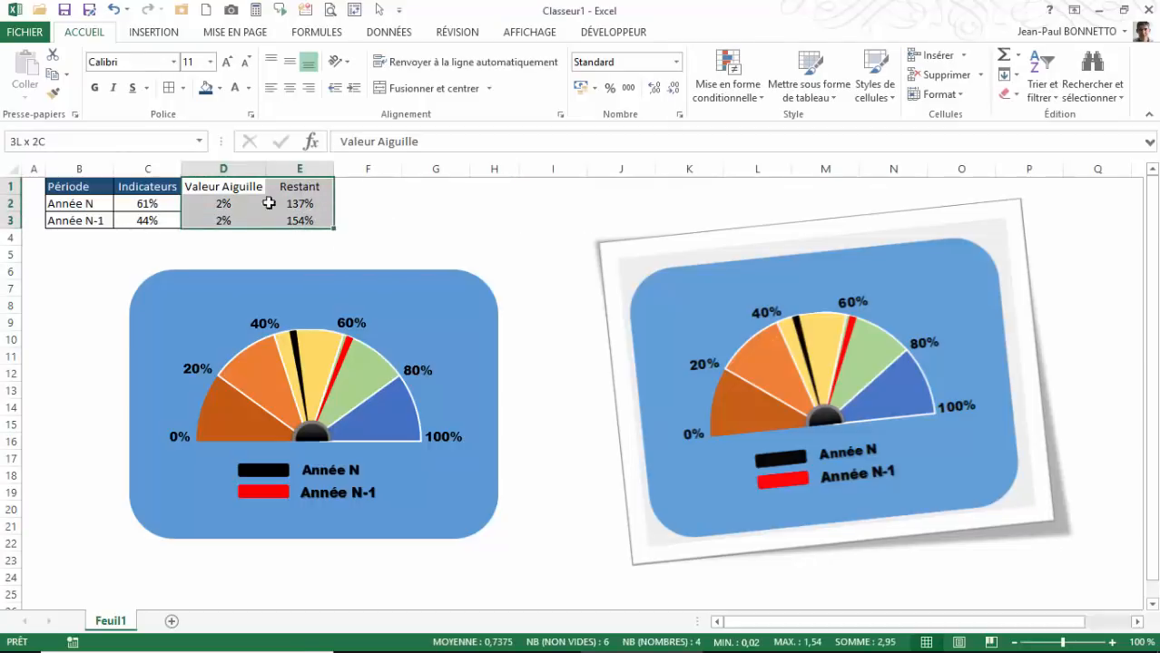
pyautogui.click(234, 88)
pyautogui.click(396, 220)
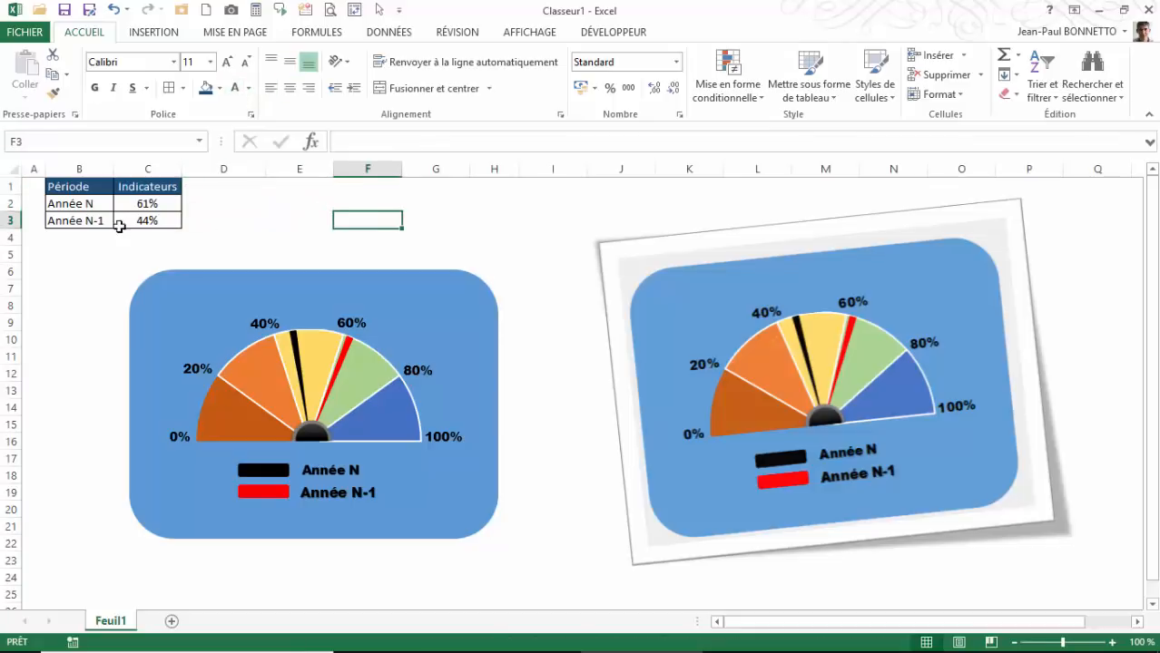
pyautogui.moveTo(77, 187); pyautogui.dragTo(145, 220)
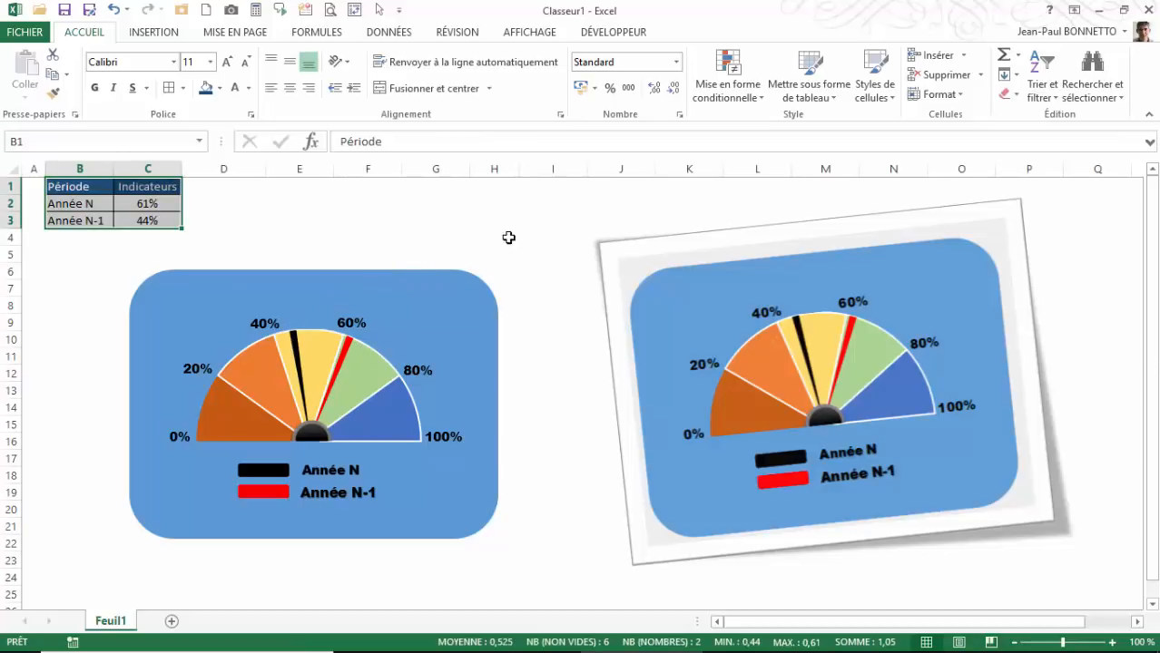
pyautogui.click(545, 217)
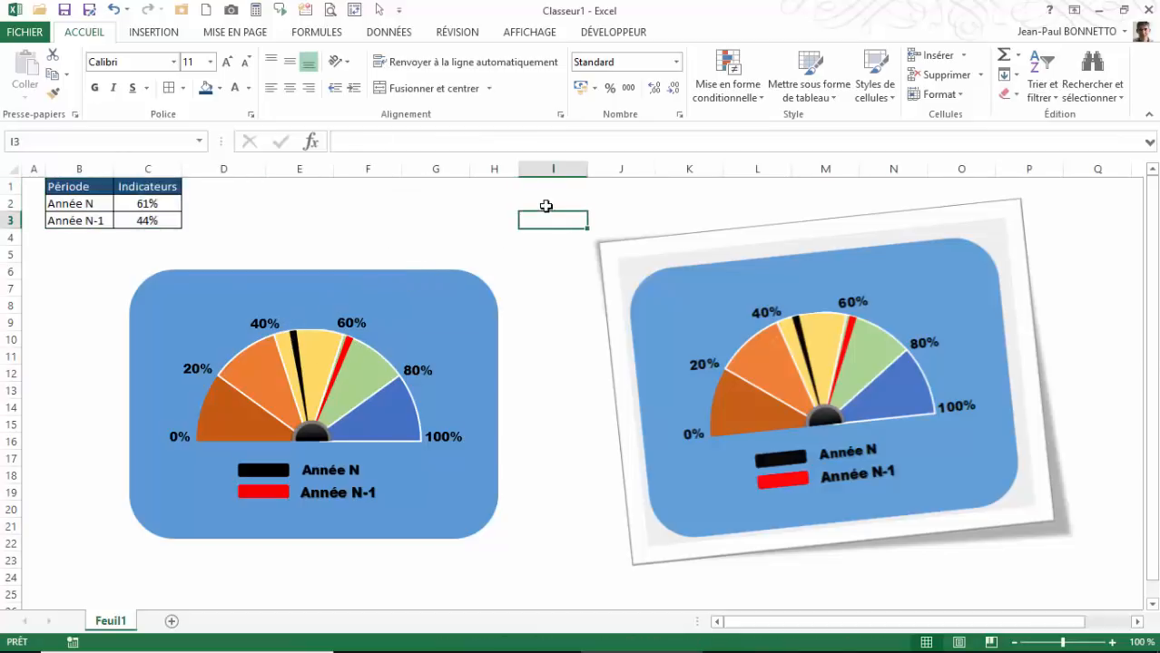